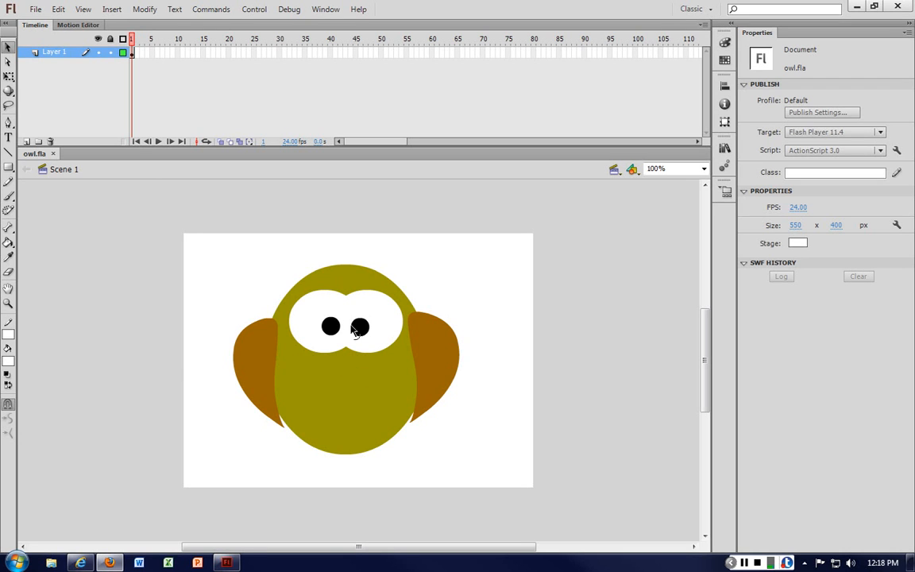
Step: Set the PolyStar tool to draw a polygon with 3 sides
{"action": "left_click", "coordinate": [8, 167]}
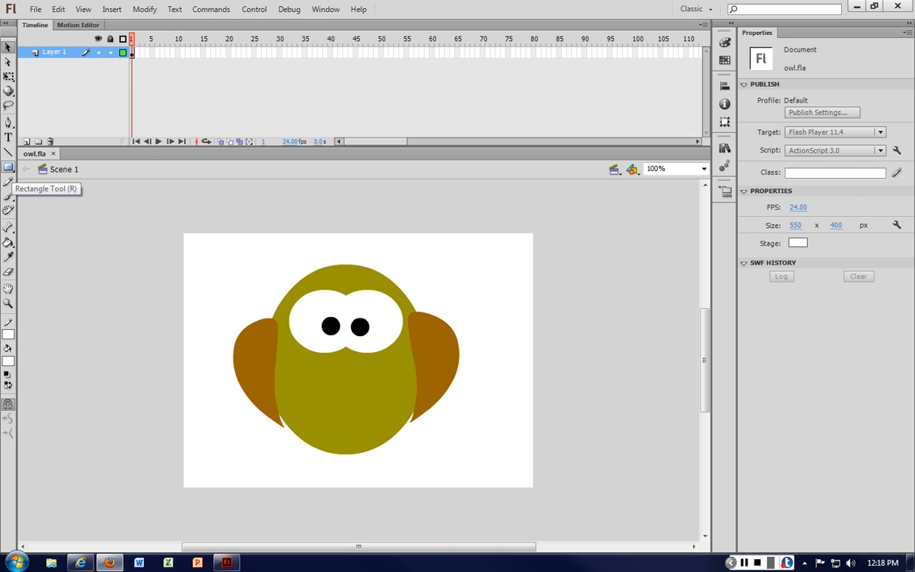
{"action": "left_click", "coordinate": [7, 166]}
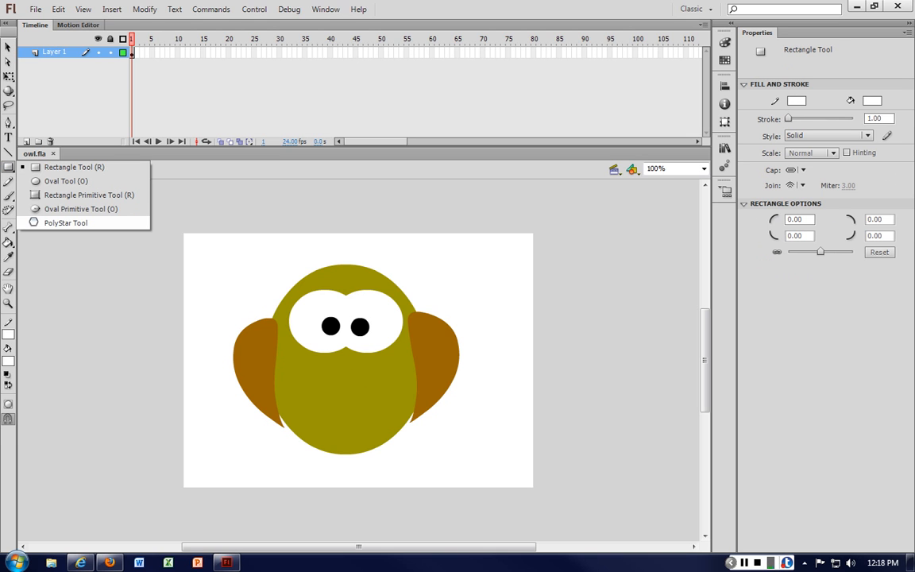
{"action": "left_click", "coordinate": [55, 222]}
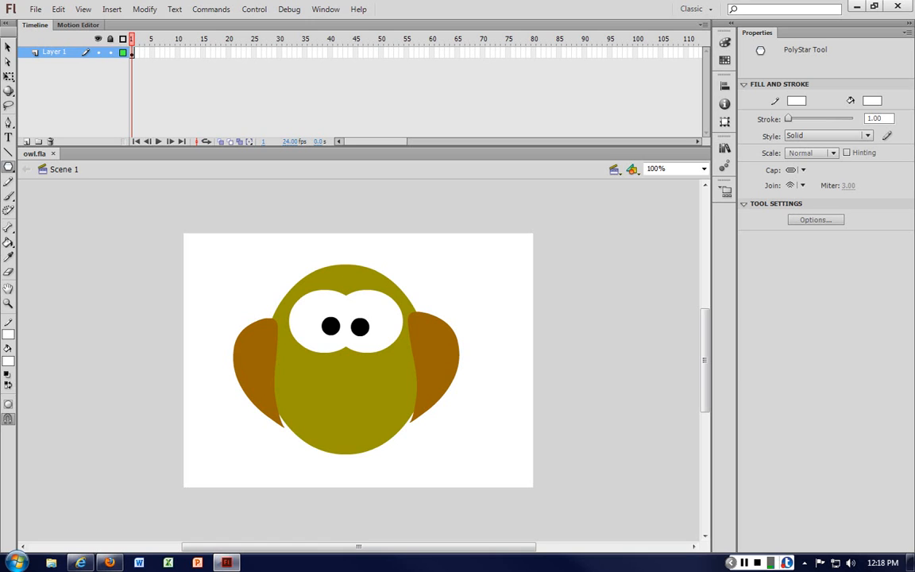
{"action": "left_click", "coordinate": [815, 219]}
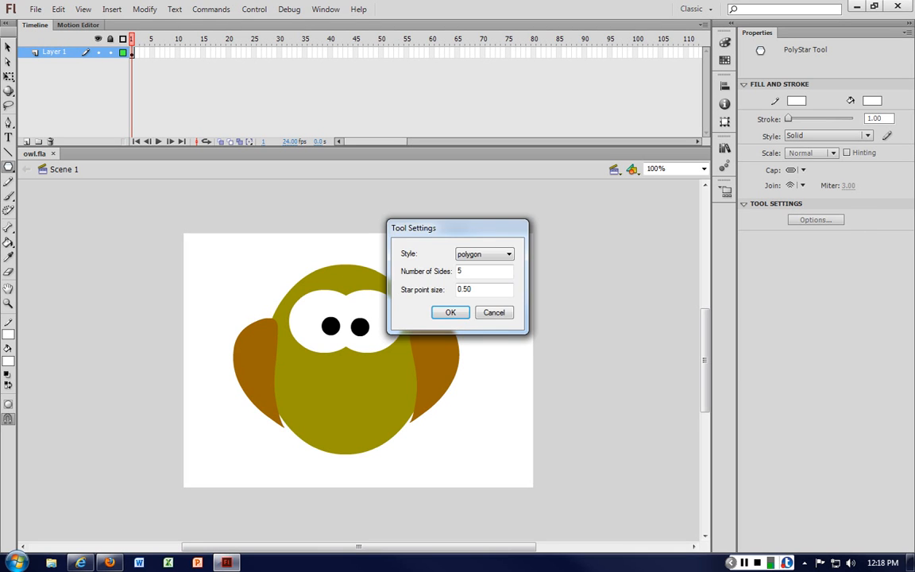
{"action": "left_click_drag", "start_coordinate": [429, 228], "coordinate": [592, 166]}
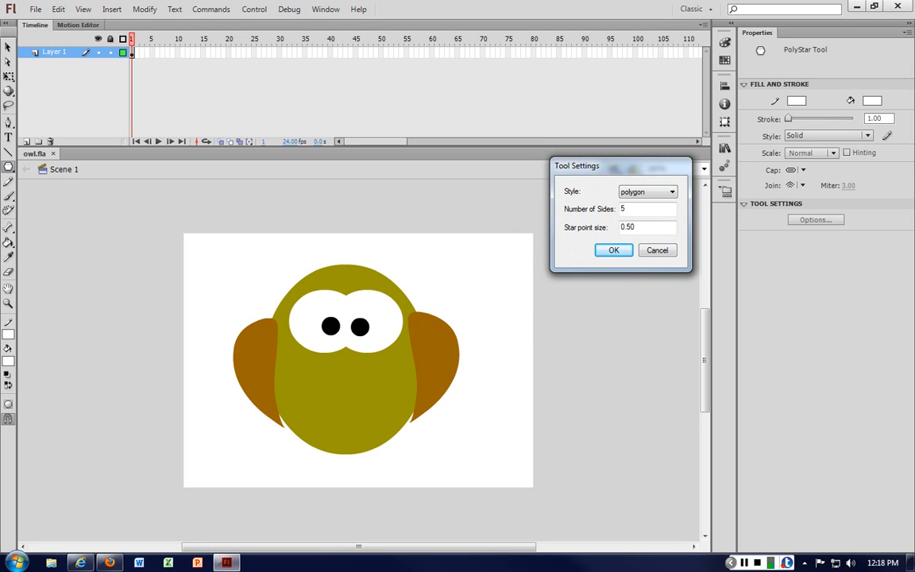
{"action": "double_click", "coordinate": [632, 209]}
{"action": "type", "text": "3"}
{"action": "key", "text": "Return"}
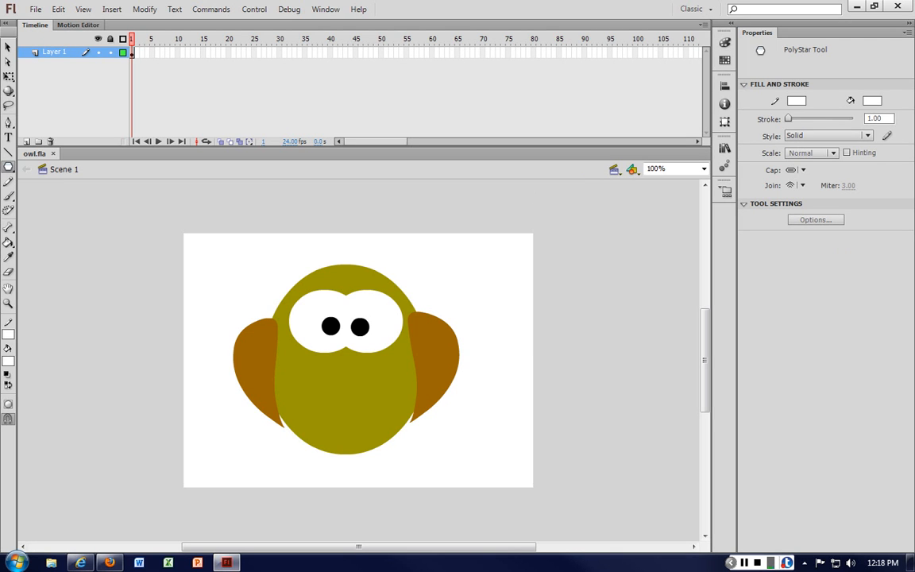
{"action": "left_click", "coordinate": [815, 220]}
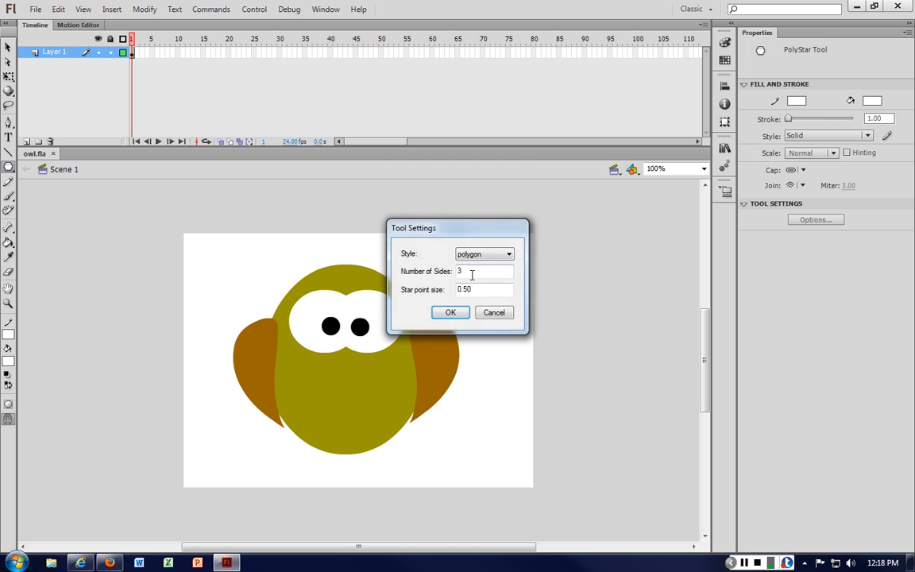
{"action": "left_click", "coordinate": [450, 312]}
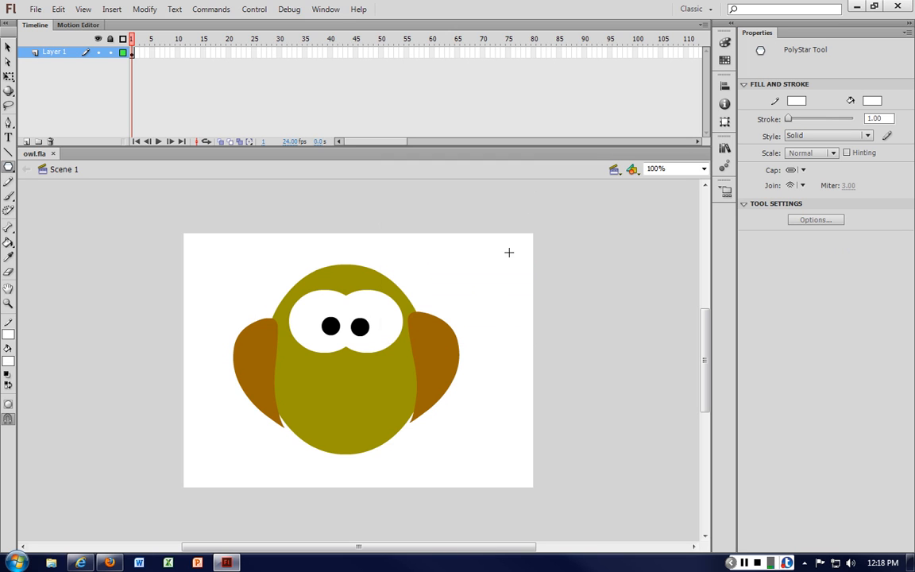
Step: Set the fill colour to brown and draw a triangle near the stage's upper right corner
{"action": "left_click_drag", "start_coordinate": [491, 231], "coordinate": [494, 224]}
{"action": "key", "text": "ctrl+z"}
{"action": "left_click", "coordinate": [9, 361]}
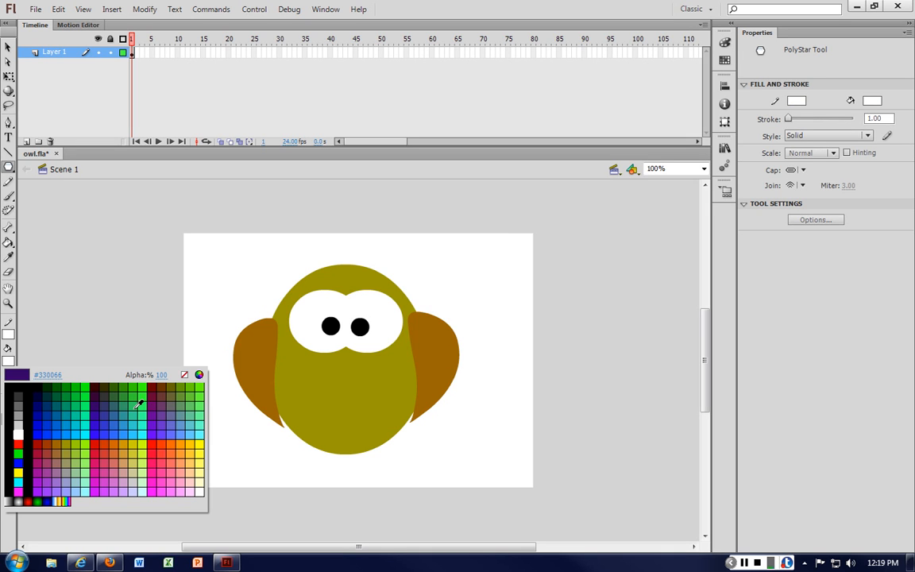
{"action": "left_click", "coordinate": [57, 445]}
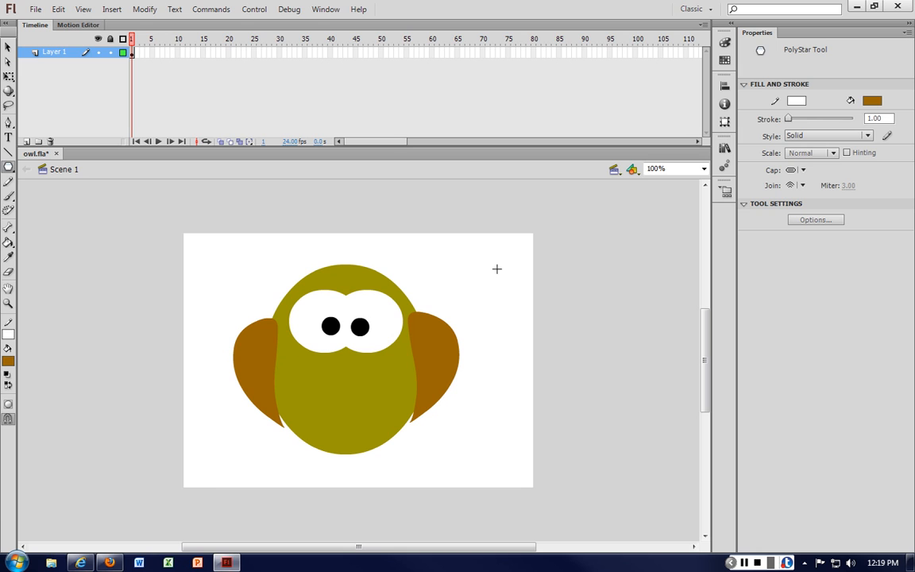
{"action": "left_click_drag", "start_coordinate": [479, 262], "coordinate": [502, 292]}
Step: Select and delete the triangle's outline stroke
{"action": "key", "text": "v"}
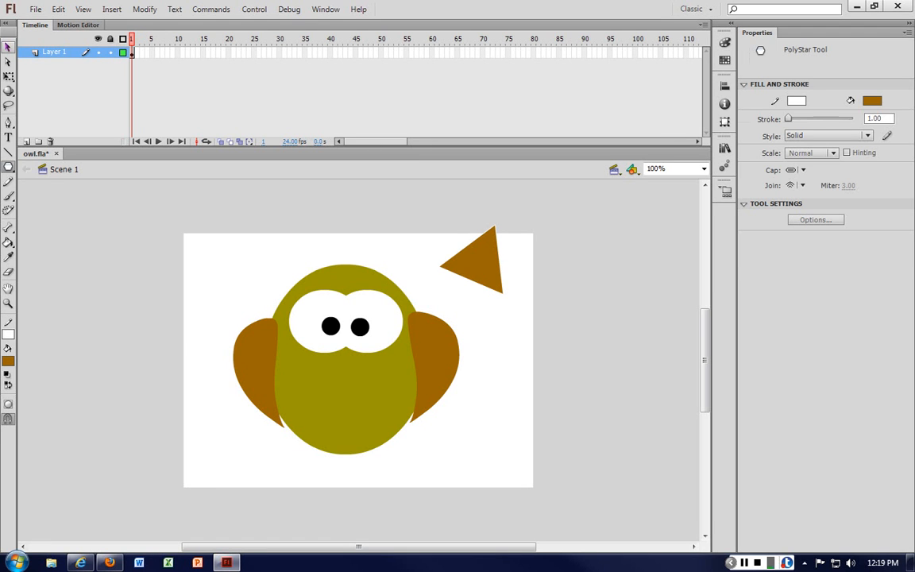
{"action": "left_click", "coordinate": [474, 250]}
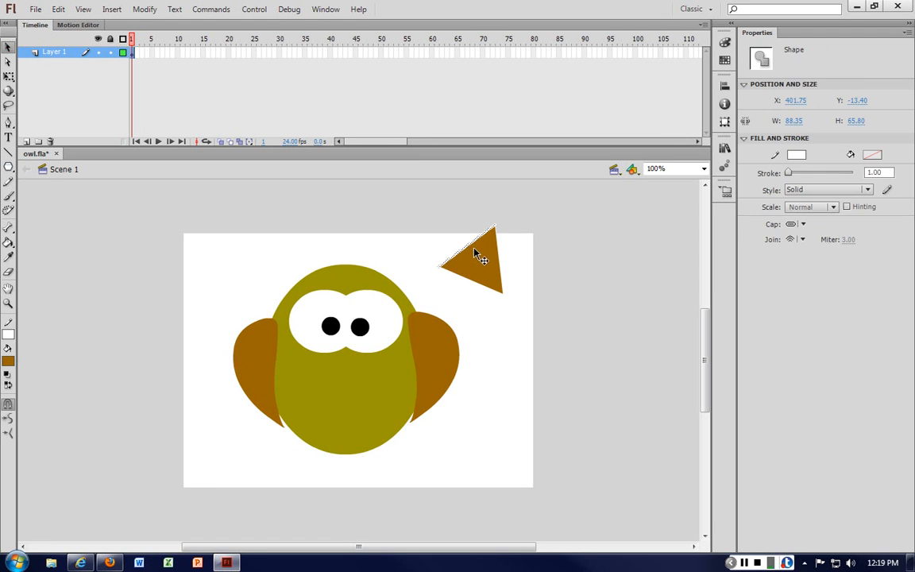
{"action": "key", "text": "Delete"}
{"action": "left_click", "coordinate": [501, 265]}
{"action": "left_click", "coordinate": [478, 292]}
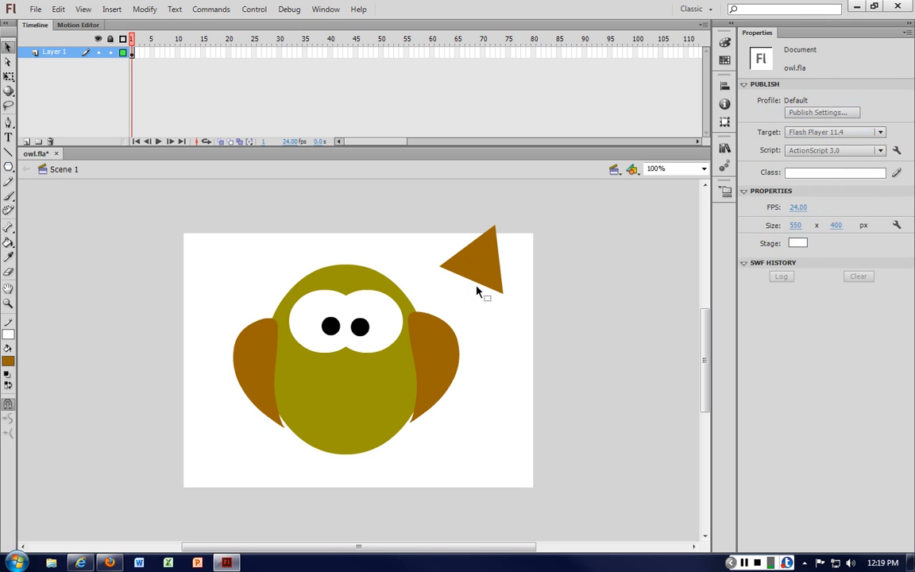
Step: Rotate the triangle with Free Transform
{"action": "left_click", "coordinate": [492, 251]}
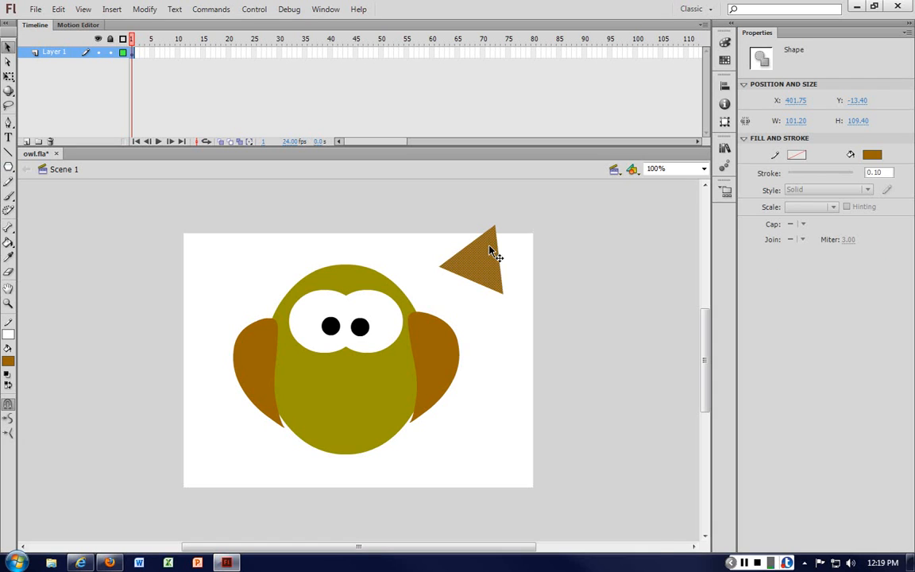
{"action": "right_click", "coordinate": [492, 250]}
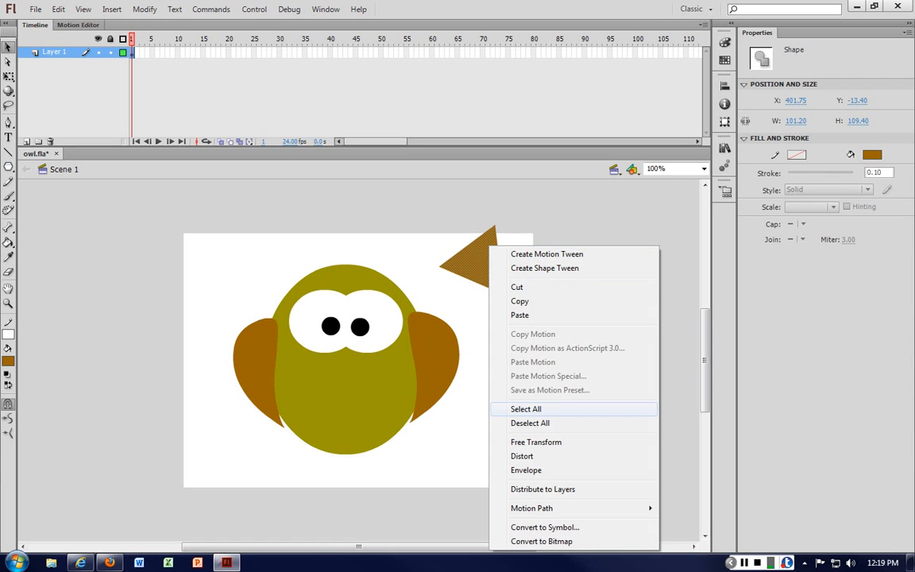
{"action": "left_click", "coordinate": [536, 441]}
{"action": "left_click_drag", "start_coordinate": [514, 215], "coordinate": [527, 292]}
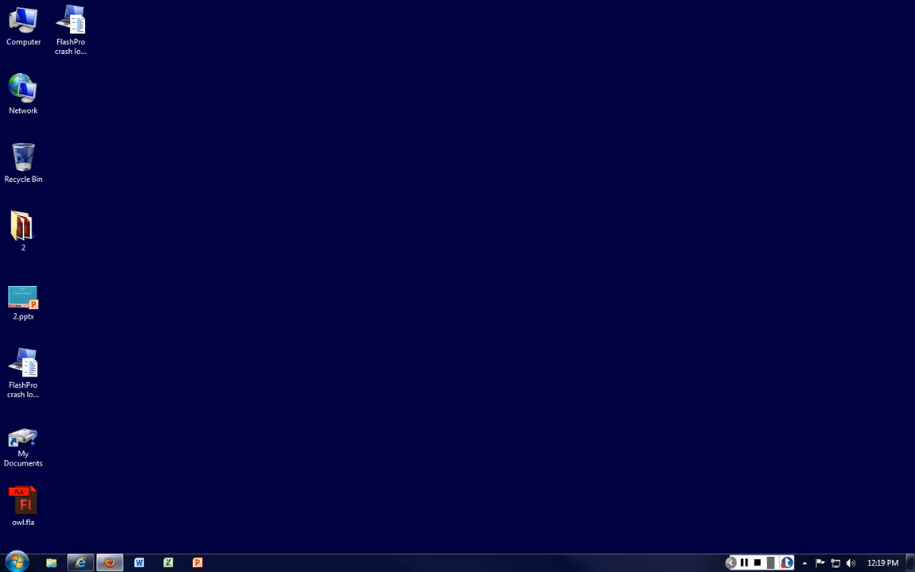
Step: Reopen owl.fla and set the PolyStar tool to a 3-sided polygon
{"action": "double_click", "coordinate": [24, 505]}
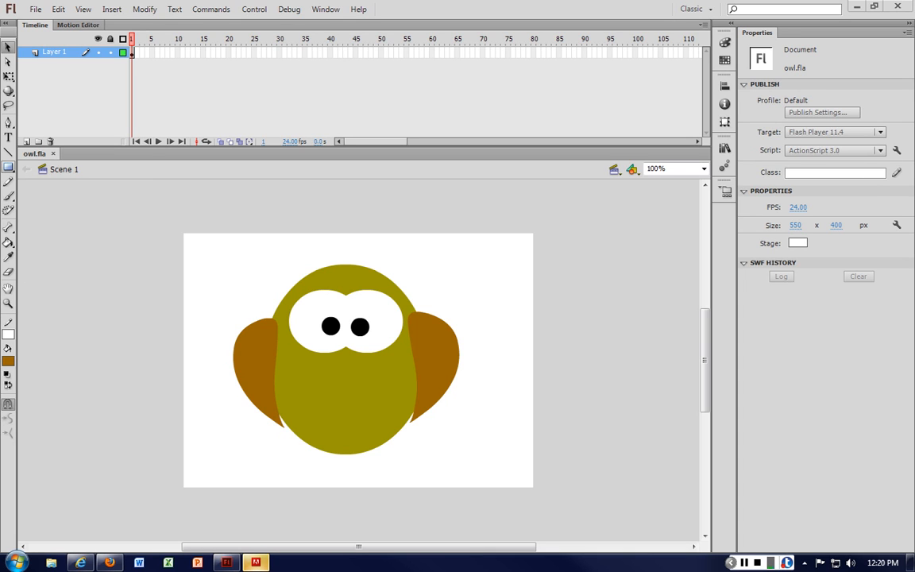
{"action": "left_click", "coordinate": [8, 167]}
{"action": "left_click", "coordinate": [64, 222]}
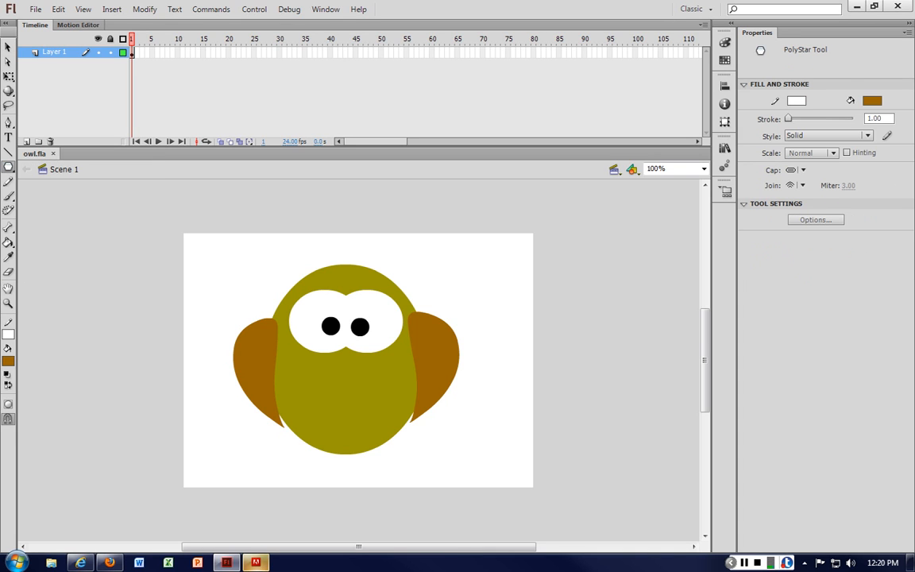
{"action": "left_click", "coordinate": [815, 219]}
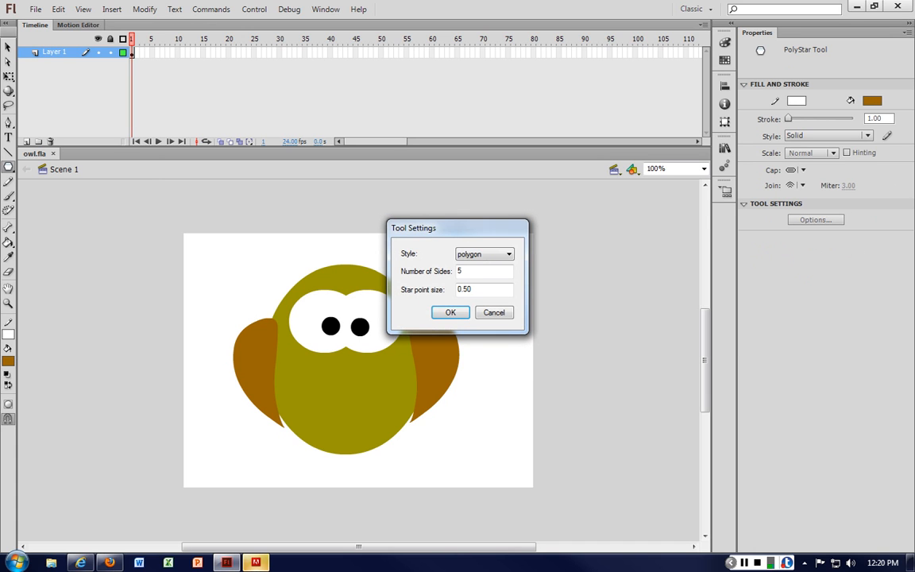
{"action": "type", "text": "3"}
{"action": "left_click", "coordinate": [446, 312]}
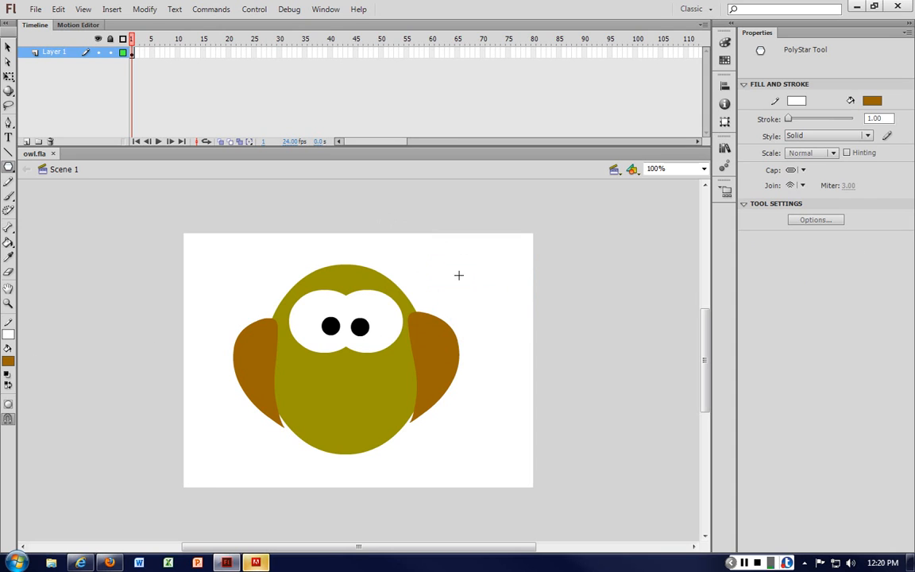
Step: Set the stroke colour to none and draw a brown triangle near the stage's upper right corner
{"action": "left_click_drag", "start_coordinate": [461, 265], "coordinate": [482, 284]}
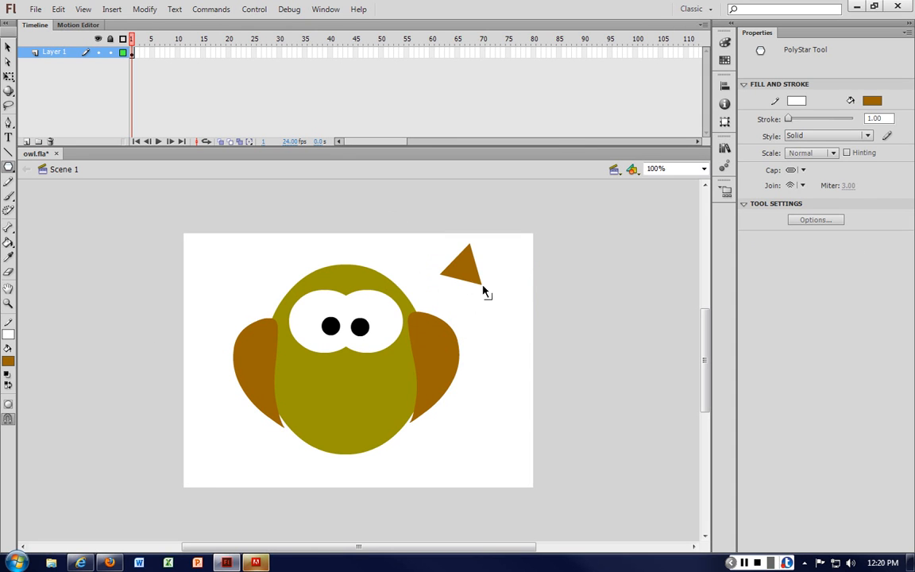
{"action": "key", "text": "ctrl+z"}
{"action": "left_click", "coordinate": [8, 334]}
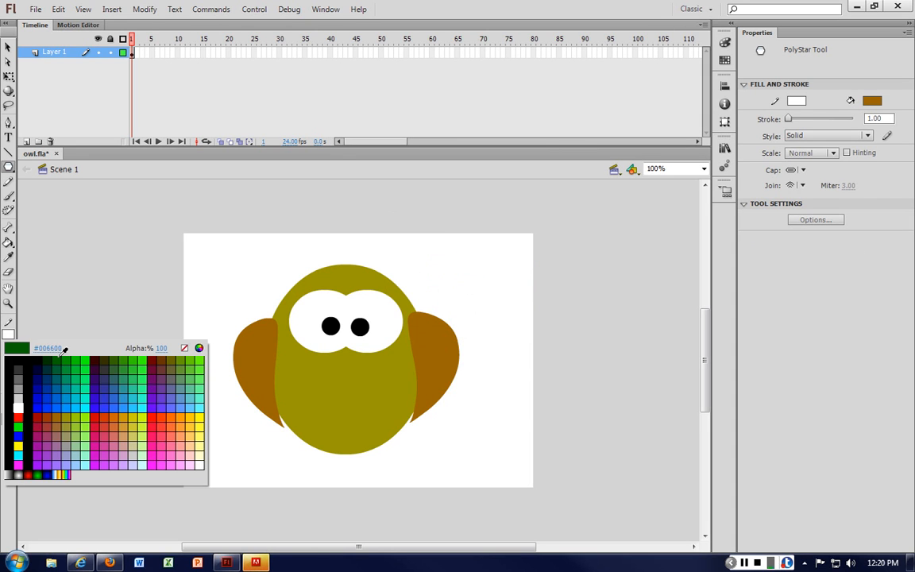
{"action": "left_click", "coordinate": [184, 348]}
{"action": "left_click_drag", "start_coordinate": [479, 260], "coordinate": [487, 230]}
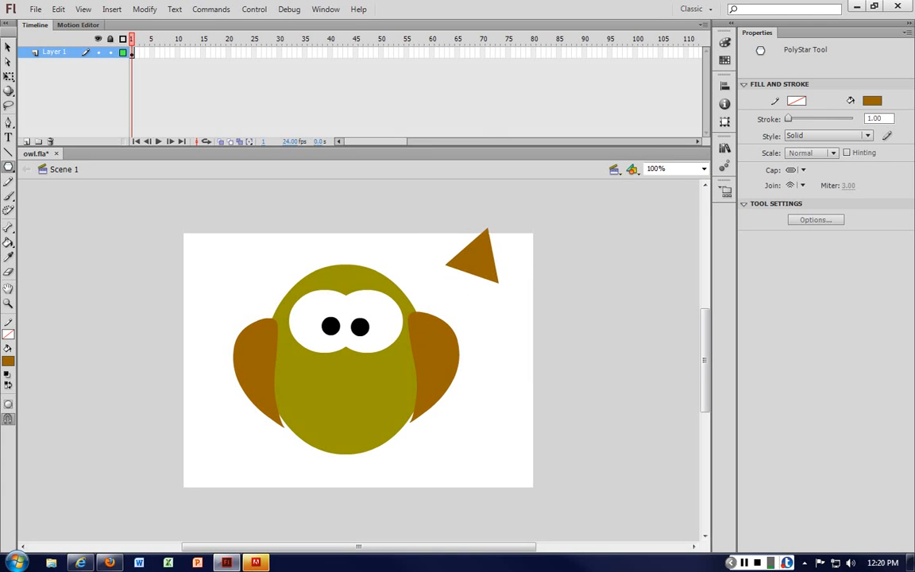
Step: Rotate the triangle with the Free Transform tool so its point faces down
{"action": "key", "text": "v"}
{"action": "left_click", "coordinate": [475, 263]}
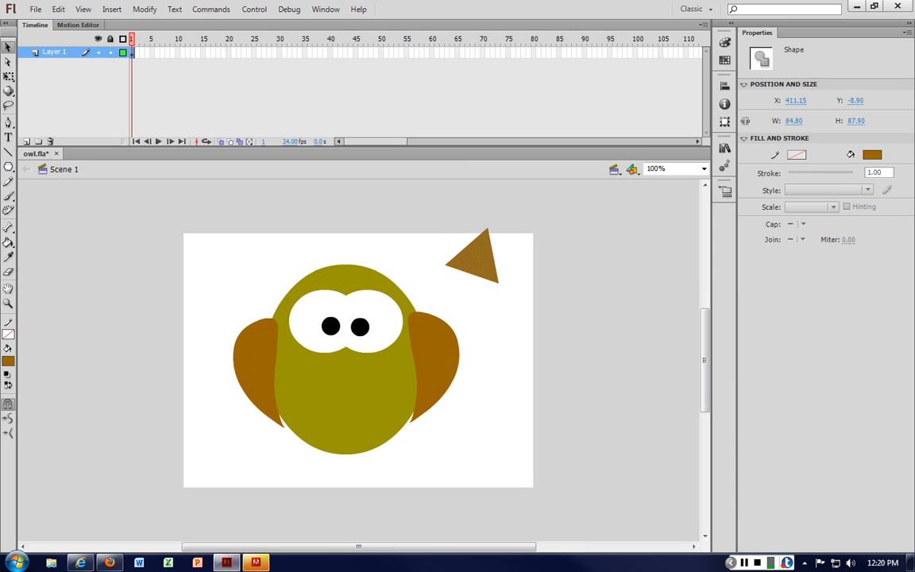
{"action": "left_click", "coordinate": [8, 76]}
{"action": "left_click_drag", "start_coordinate": [509, 223], "coordinate": [524, 246]}
{"action": "left_click", "coordinate": [484, 358]}
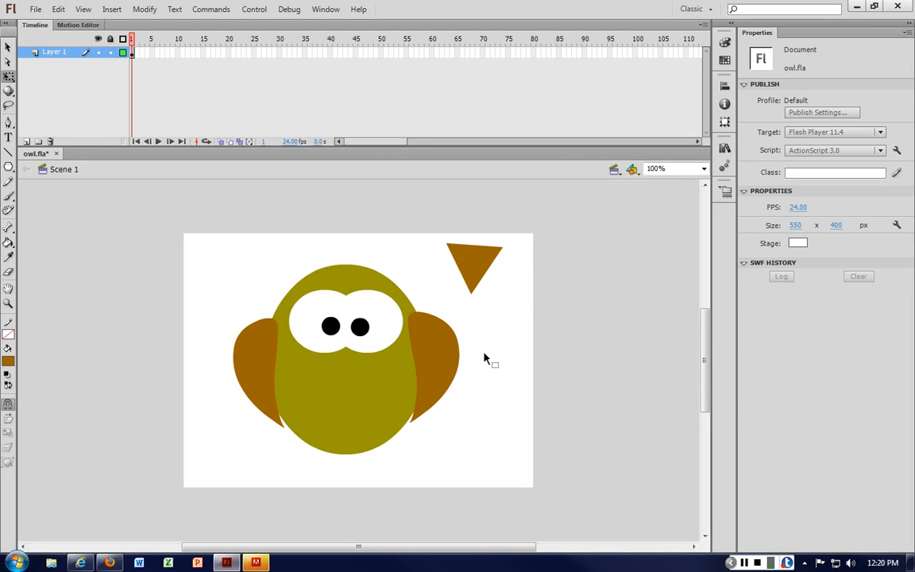
Step: Turn off Snap Align
{"action": "left_click", "coordinate": [84, 10]}
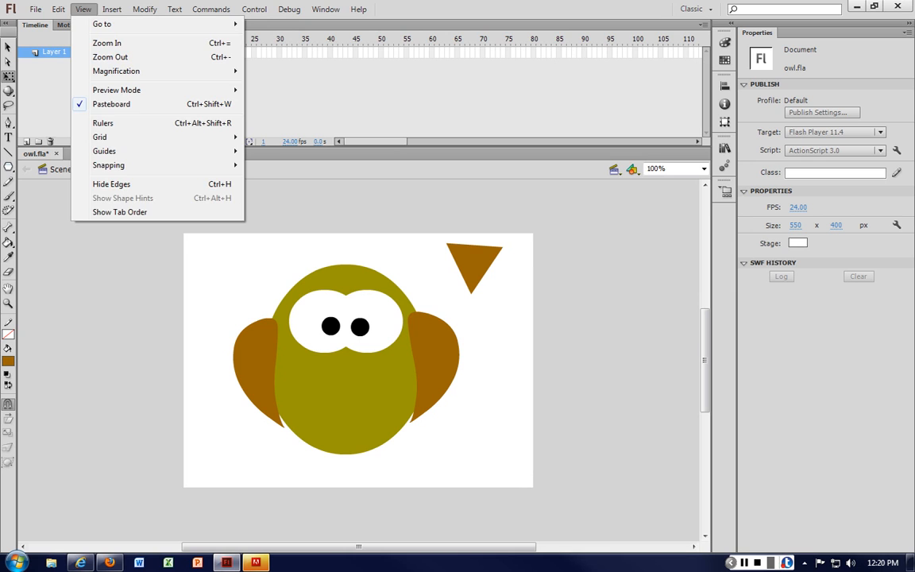
{"action": "mouse_move", "coordinate": [144, 9]}
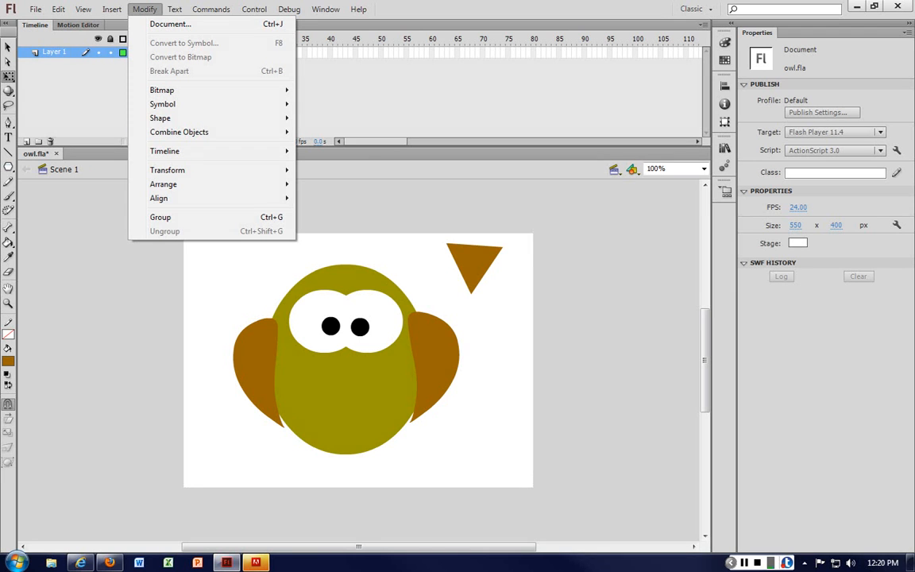
{"action": "mouse_move", "coordinate": [111, 9]}
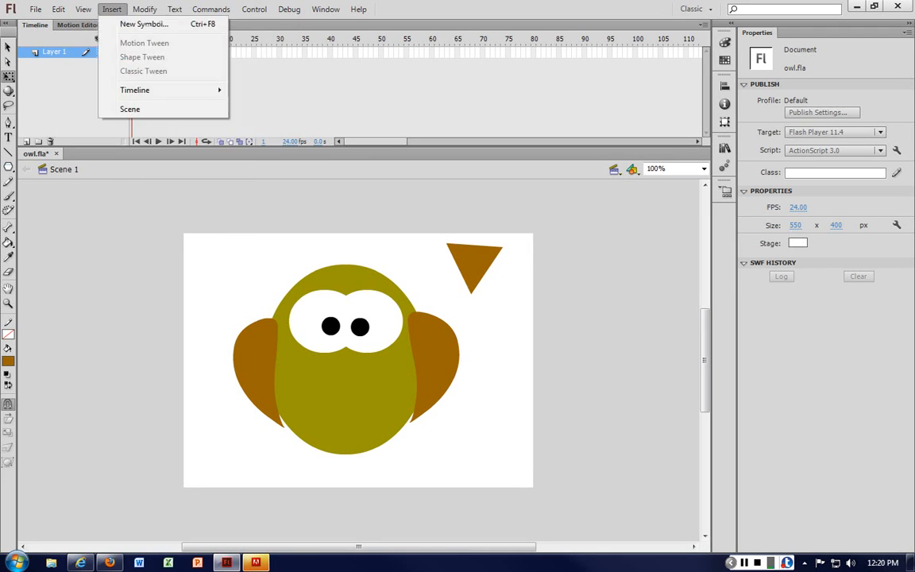
{"action": "mouse_move", "coordinate": [84, 9]}
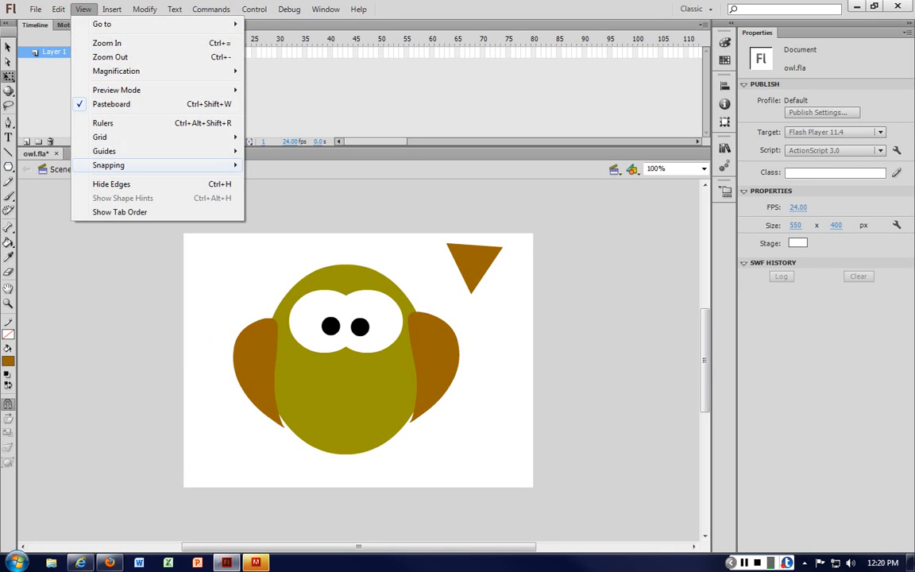
{"action": "mouse_move", "coordinate": [119, 165]}
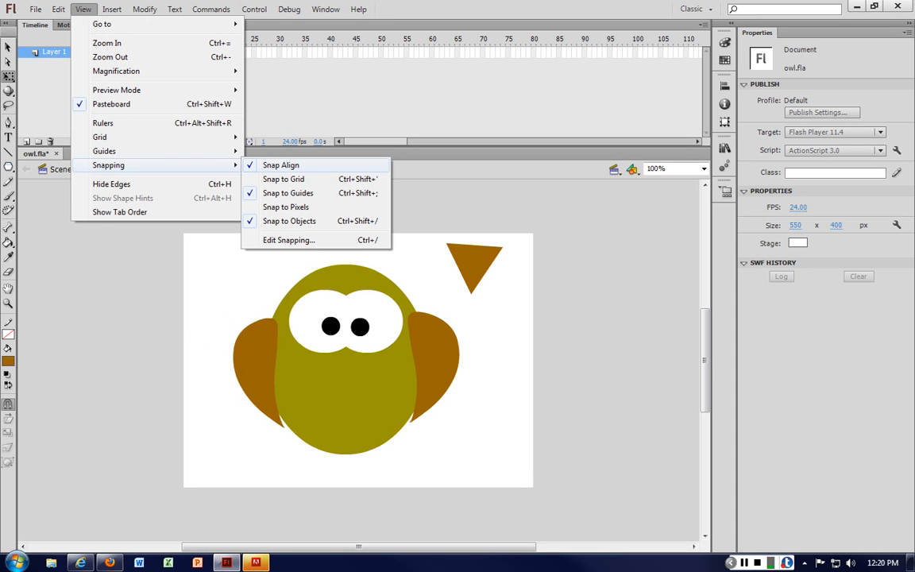
{"action": "left_click", "coordinate": [281, 165]}
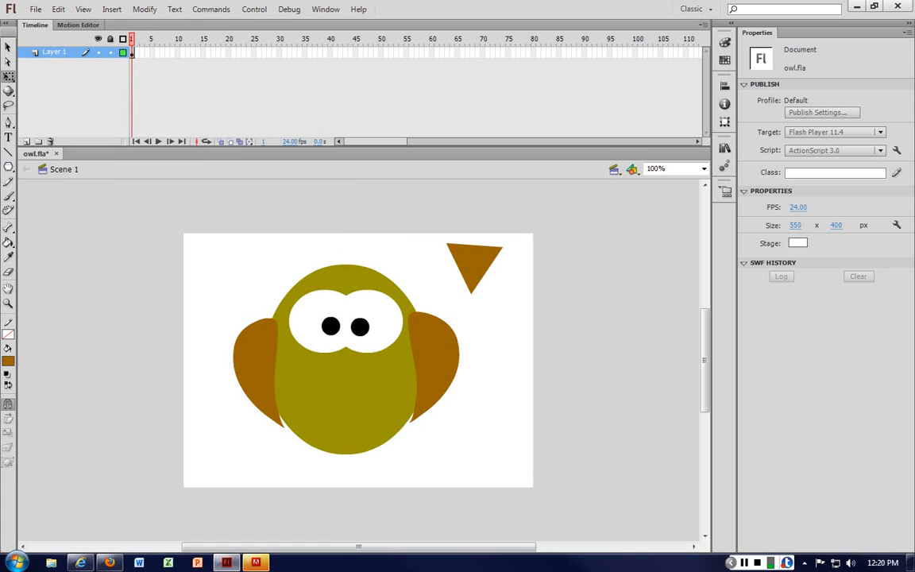
Step: Turn off Snap to Guides and Snap to Objects
{"action": "left_click", "coordinate": [83, 9]}
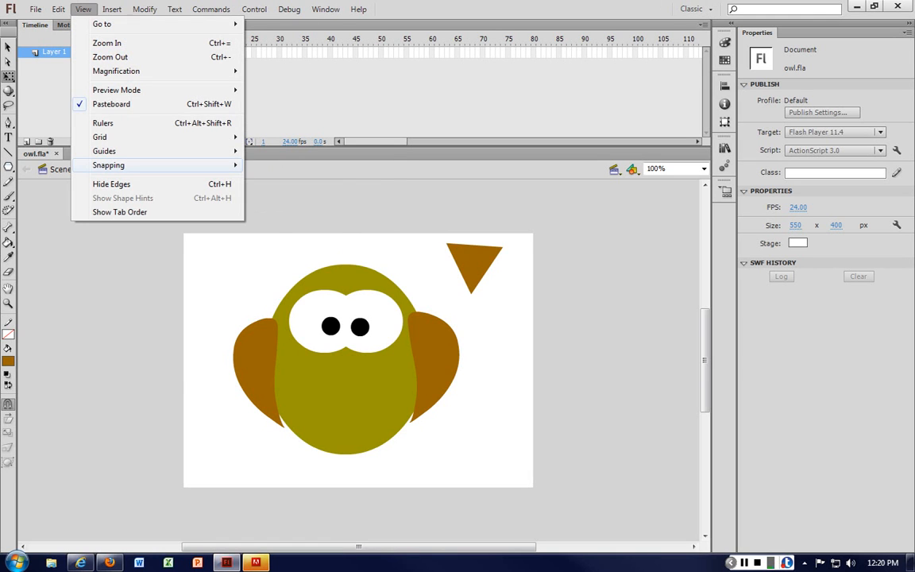
{"action": "mouse_move", "coordinate": [119, 165]}
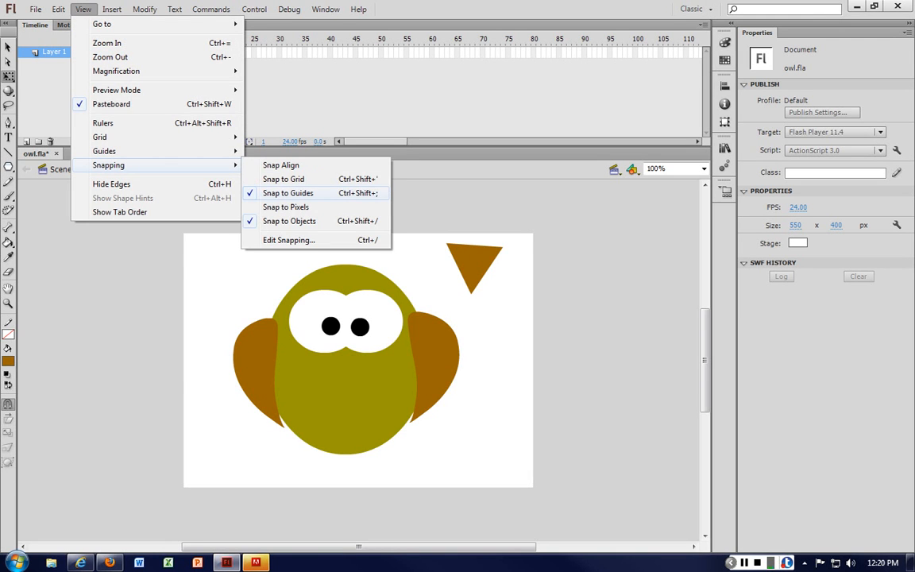
{"action": "left_click", "coordinate": [287, 193]}
{"action": "left_click", "coordinate": [84, 9]}
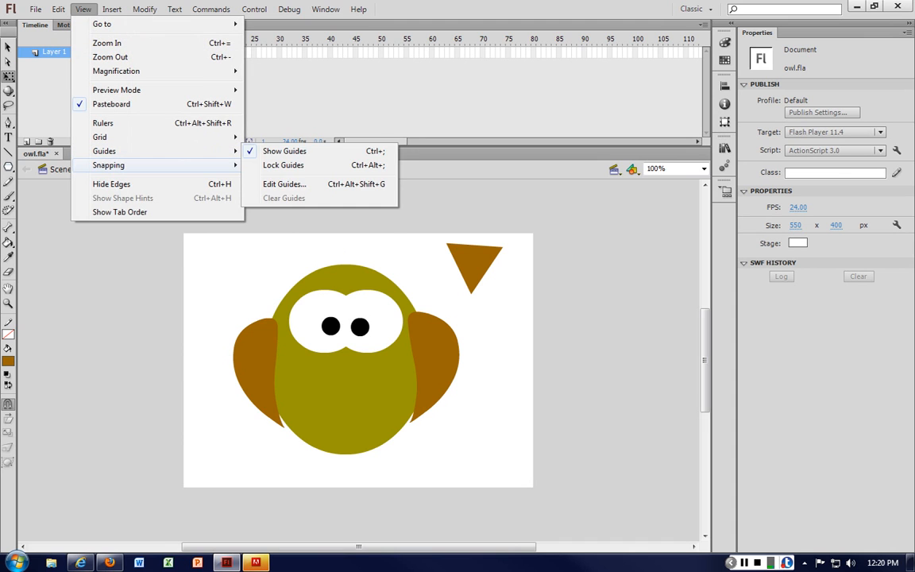
{"action": "mouse_move", "coordinate": [119, 165]}
{"action": "left_click", "coordinate": [278, 220]}
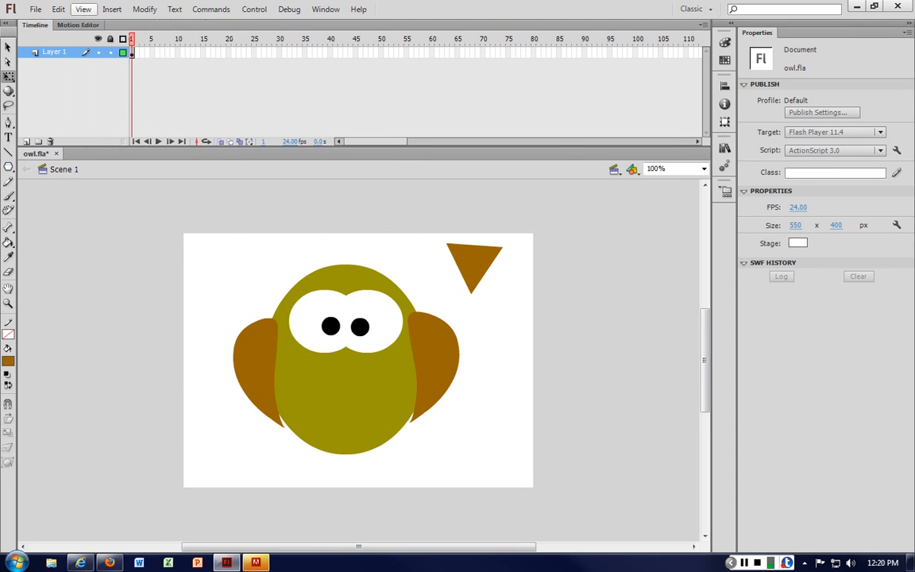
Step: Turn on Snap to Pixels
{"action": "left_click", "coordinate": [84, 10]}
{"action": "mouse_move", "coordinate": [119, 165]}
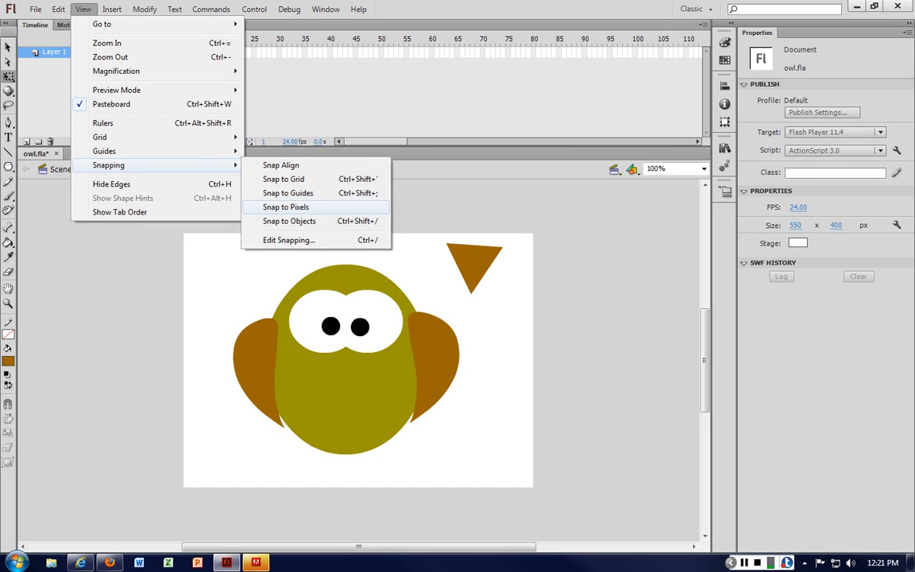
{"action": "left_click", "coordinate": [252, 207]}
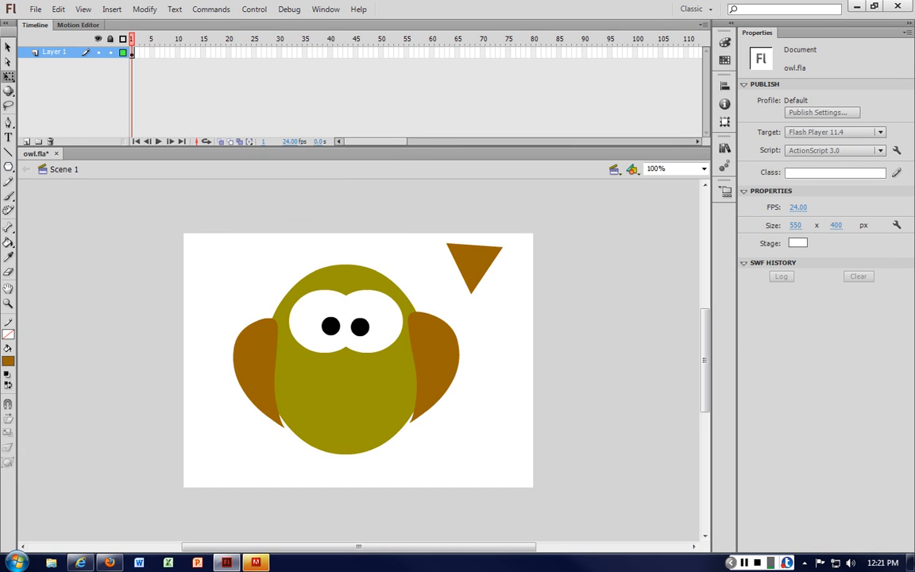
{"action": "left_click", "coordinate": [111, 10]}
{"action": "mouse_move", "coordinate": [82, 9]}
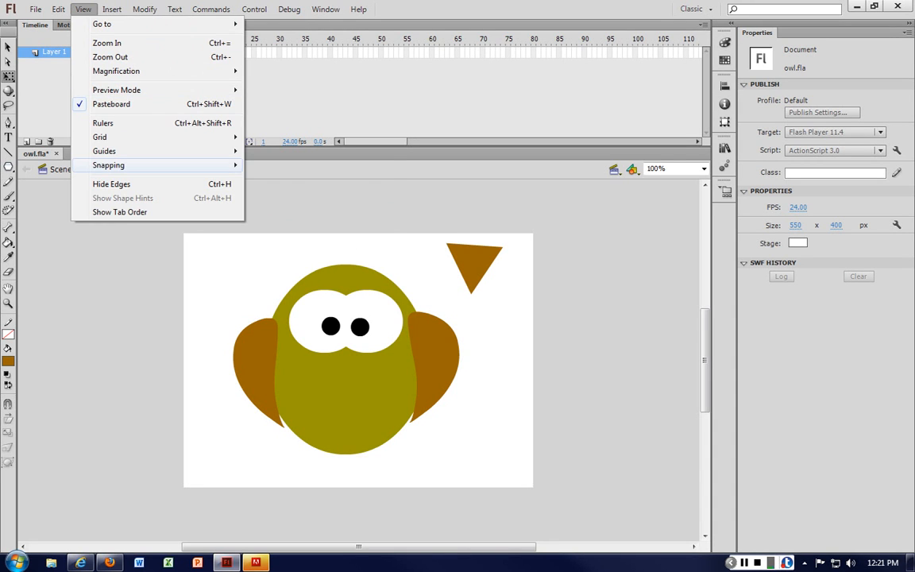
{"action": "mouse_move", "coordinate": [119, 165]}
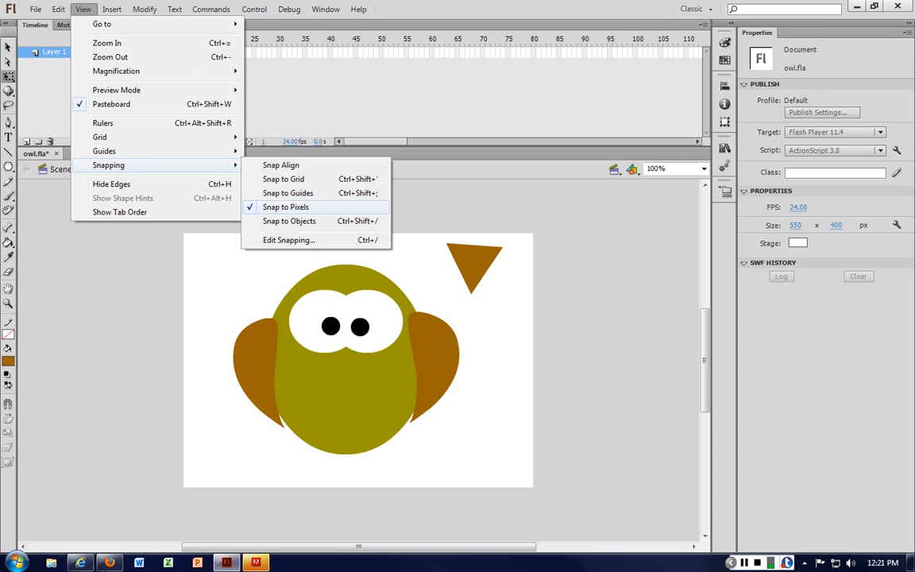
{"action": "left_click", "coordinate": [442, 210]}
Step: Rotate the brown triangle slightly with the Free Transform tool
{"action": "left_click", "coordinate": [486, 256]}
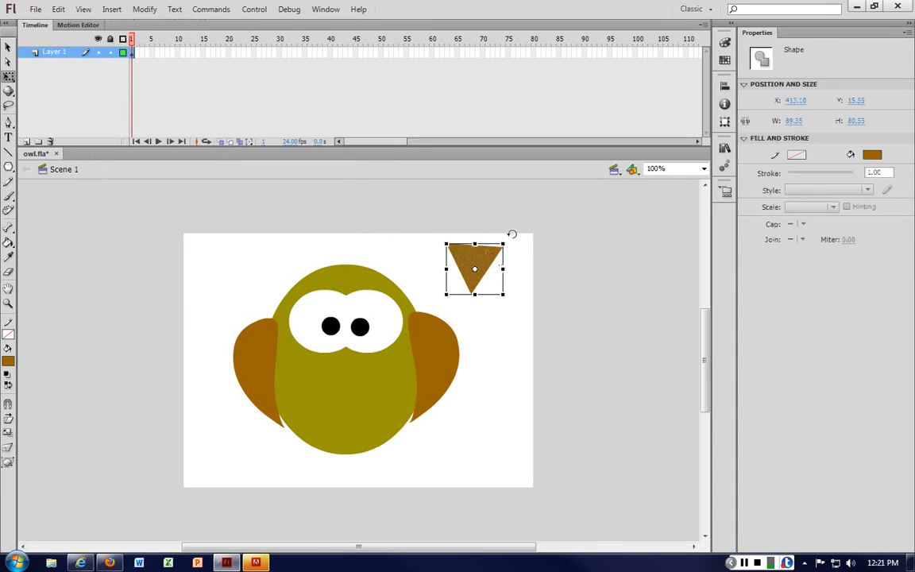
{"action": "left_click_drag", "start_coordinate": [512, 233], "coordinate": [513, 229]}
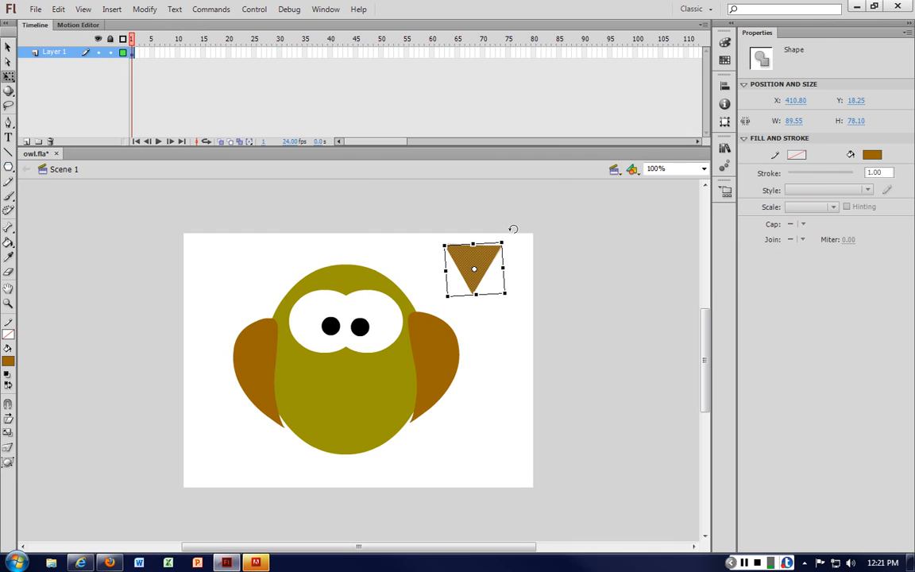
{"action": "left_click", "coordinate": [514, 249]}
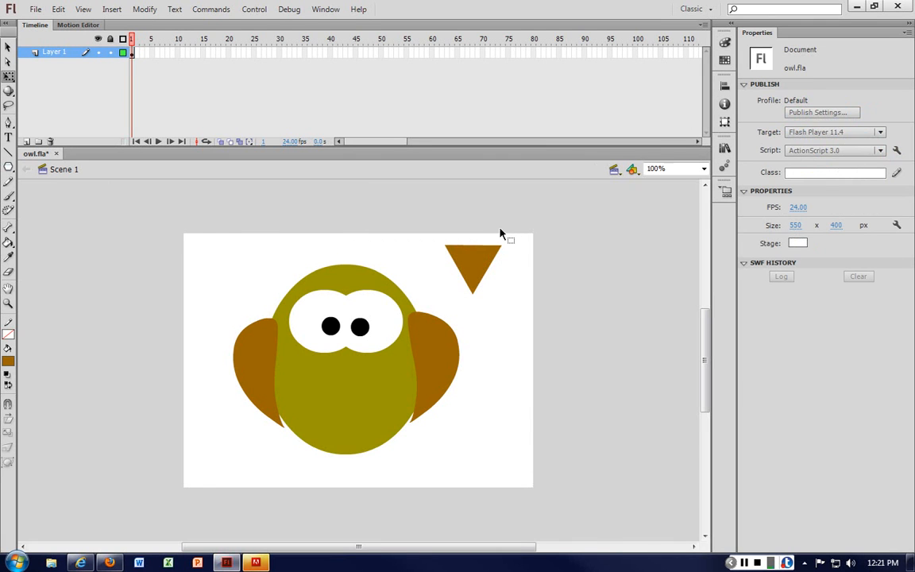
Step: Curve the triangle's top and right edges inward with the Selection tool
{"action": "key", "text": "ctrl+="}
{"action": "left_click", "coordinate": [586, 196]}
{"action": "left_click_drag", "start_coordinate": [586, 196], "coordinate": [625, 307]}
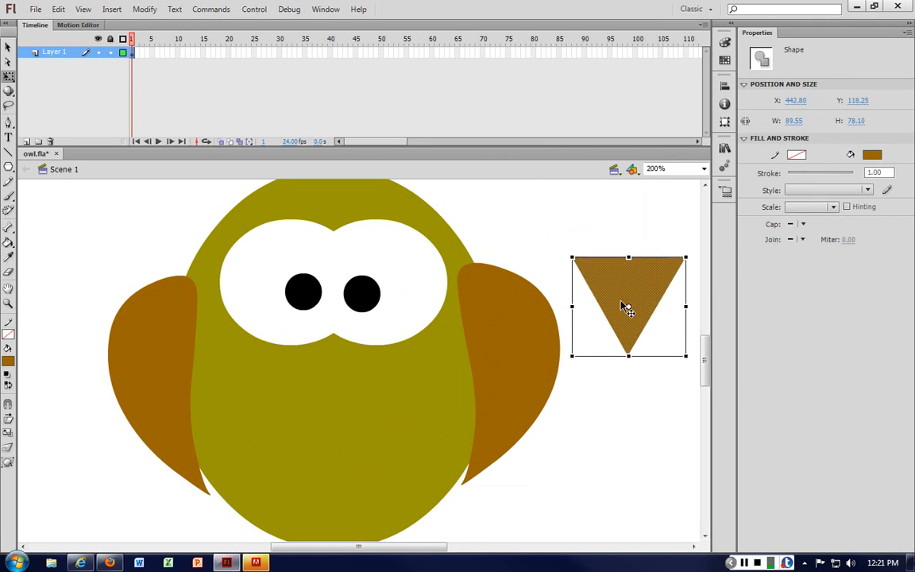
{"action": "left_click", "coordinate": [611, 206]}
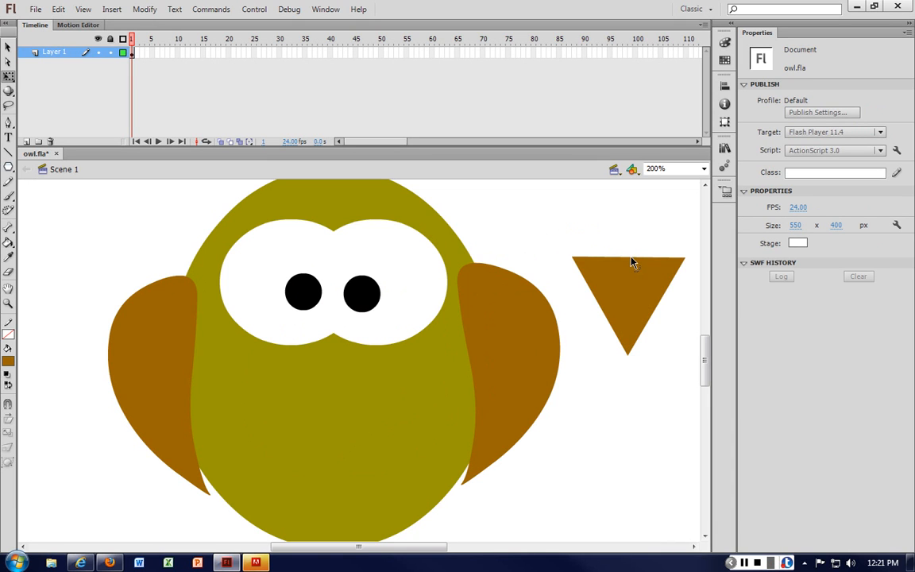
{"action": "left_click_drag", "start_coordinate": [629, 262], "coordinate": [629, 268]}
{"action": "key", "text": "Delete"}
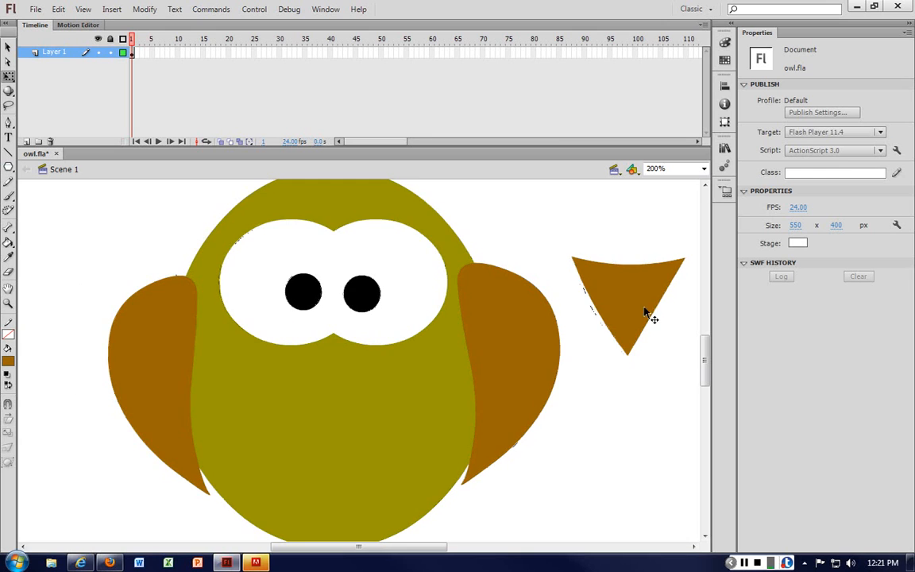
{"action": "key", "text": "ctrl+z"}
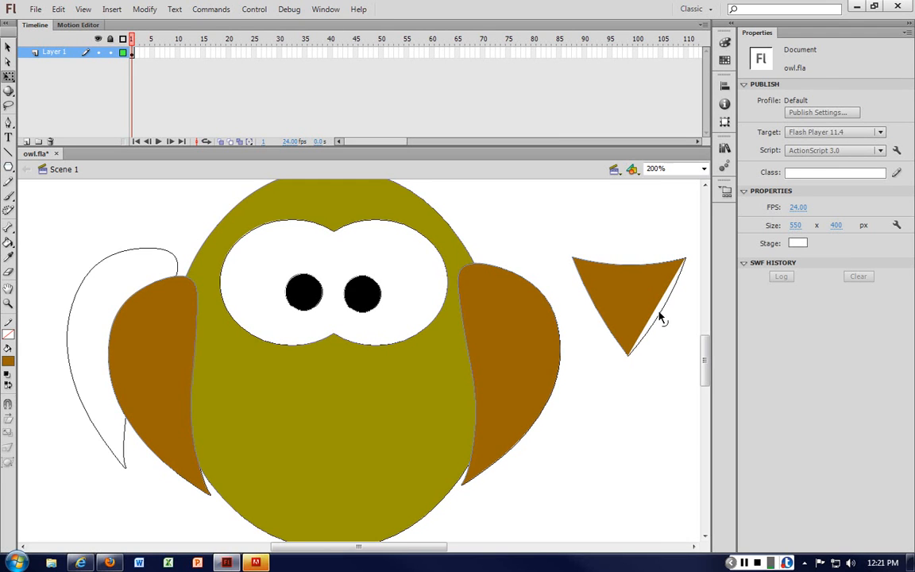
{"action": "key", "text": "ctrl+y"}
{"action": "left_click", "coordinate": [647, 285]}
{"action": "left_click_drag", "start_coordinate": [648, 286], "coordinate": [647, 251]}
Step: Cut the eye whites together with both pupils from the owl's face
{"action": "left_click", "coordinate": [378, 266]}
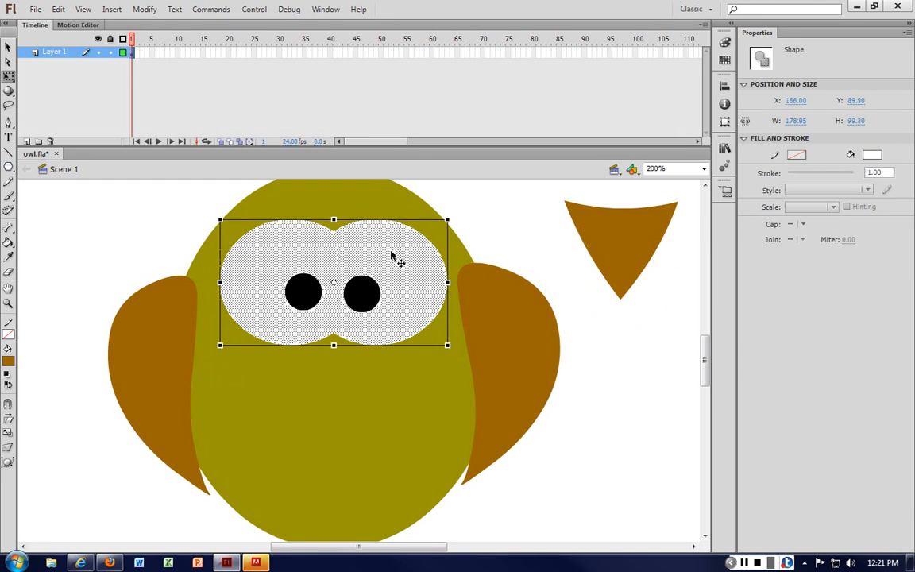
{"action": "left_click", "coordinate": [361, 295], "text": "shift"}
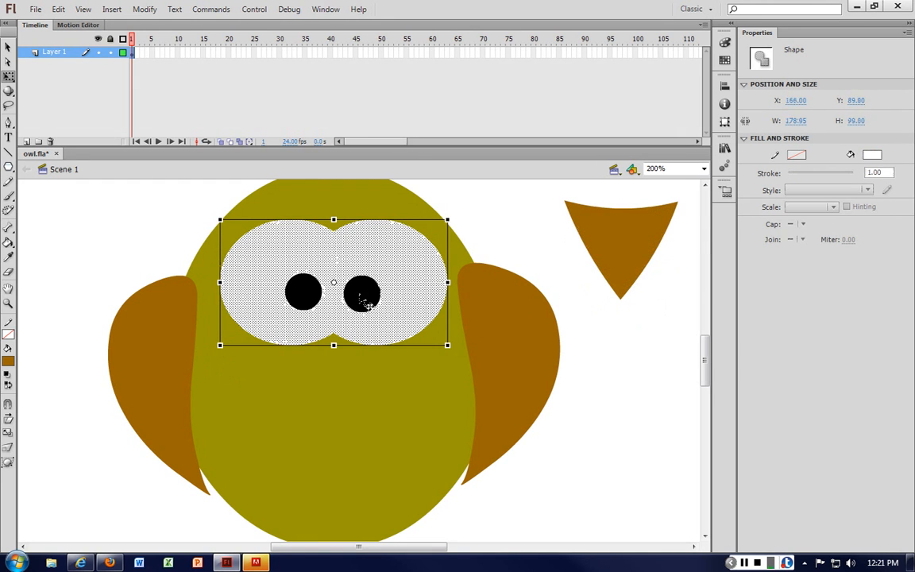
{"action": "left_click", "coordinate": [302, 295], "text": "shift"}
{"action": "key", "text": "Delete"}
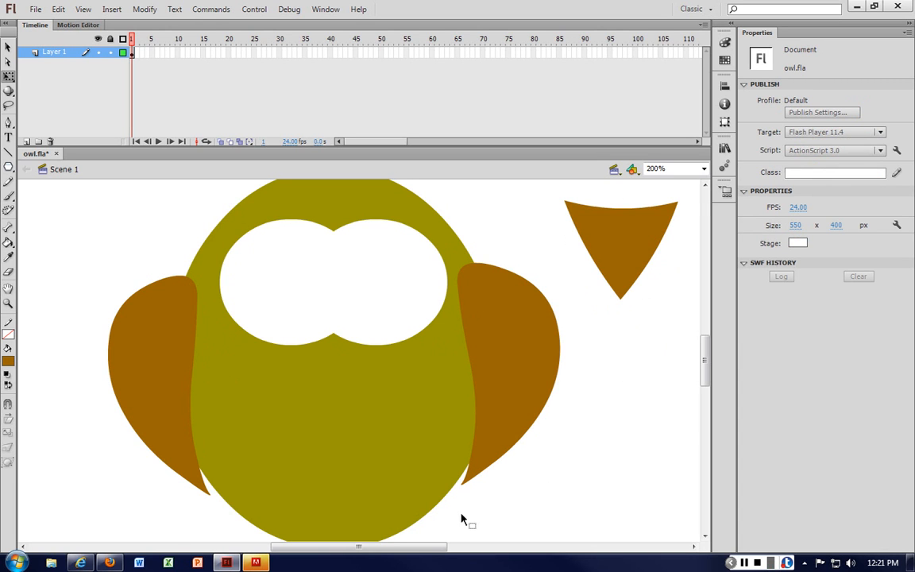
Step: Paste the eyes onto the pasteboard beside the stage
{"action": "left_click_drag", "start_coordinate": [432, 546], "coordinate": [554, 546]}
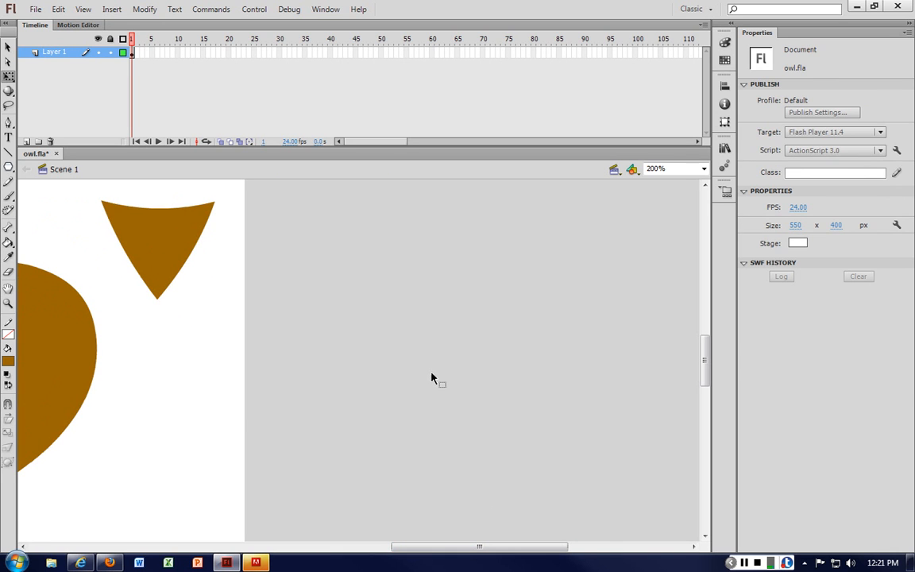
{"action": "key", "text": "ctrl+v"}
{"action": "left_click_drag", "start_coordinate": [421, 340], "coordinate": [476, 302]}
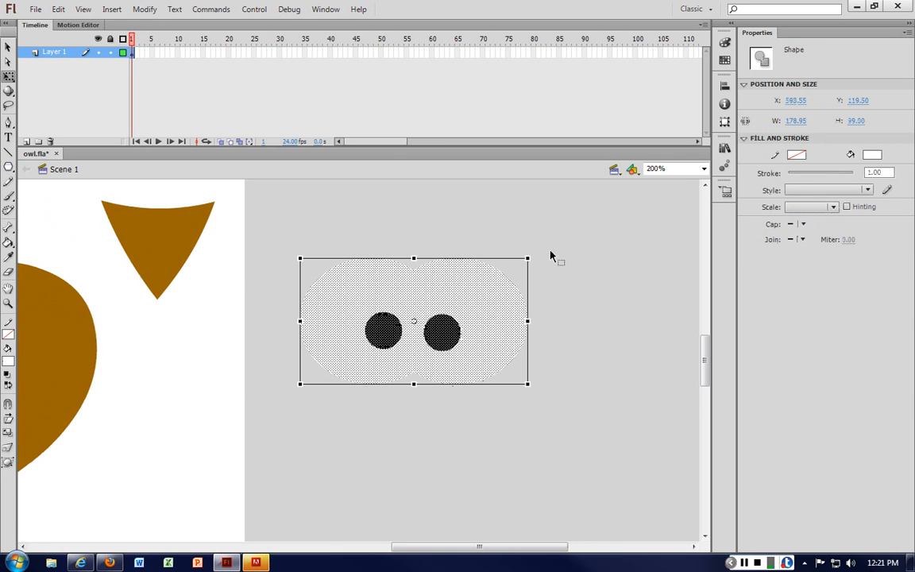
{"action": "key", "text": "ctrl+1"}
Step: Move the curved triangle onto the owl's face just below the eye area as a beak
{"action": "left_click", "coordinate": [261, 302]}
{"action": "left_click_drag", "start_coordinate": [261, 303], "coordinate": [123, 361]}
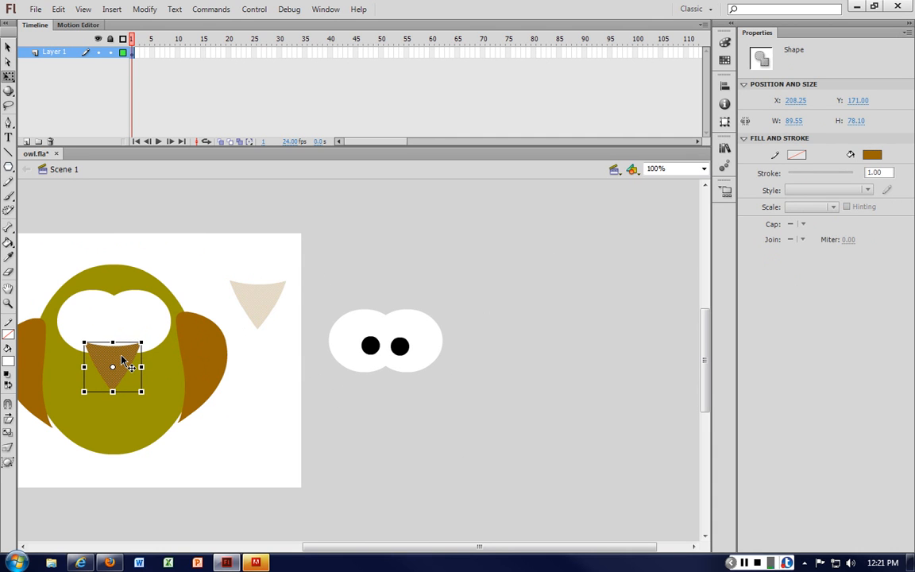
{"action": "left_click", "coordinate": [543, 291]}
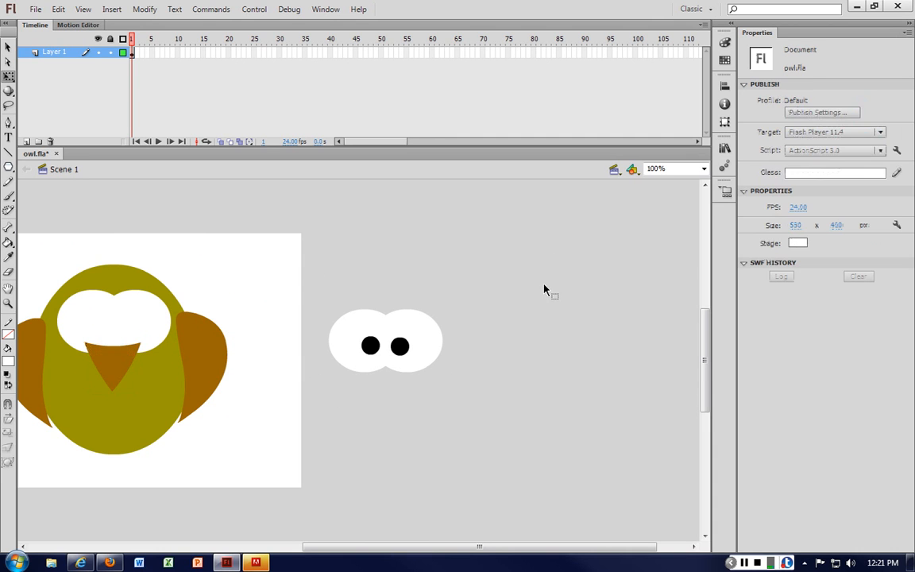
Step: Move the eyes back onto the face overlapping the beak's top and nudge them one pixel left
{"action": "left_click", "coordinate": [431, 342]}
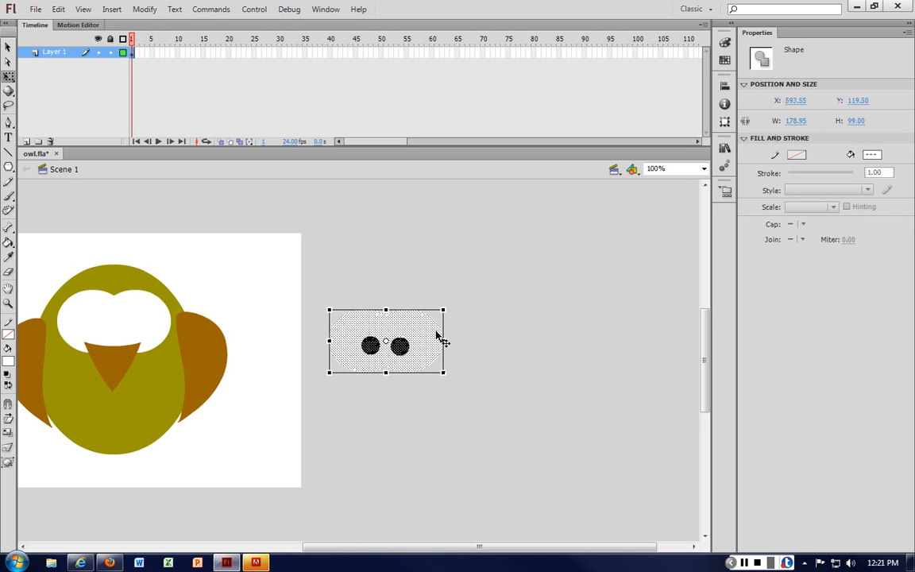
{"action": "left_click_drag", "start_coordinate": [436, 334], "coordinate": [155, 310]}
{"action": "key", "text": "ctrl+equal"}
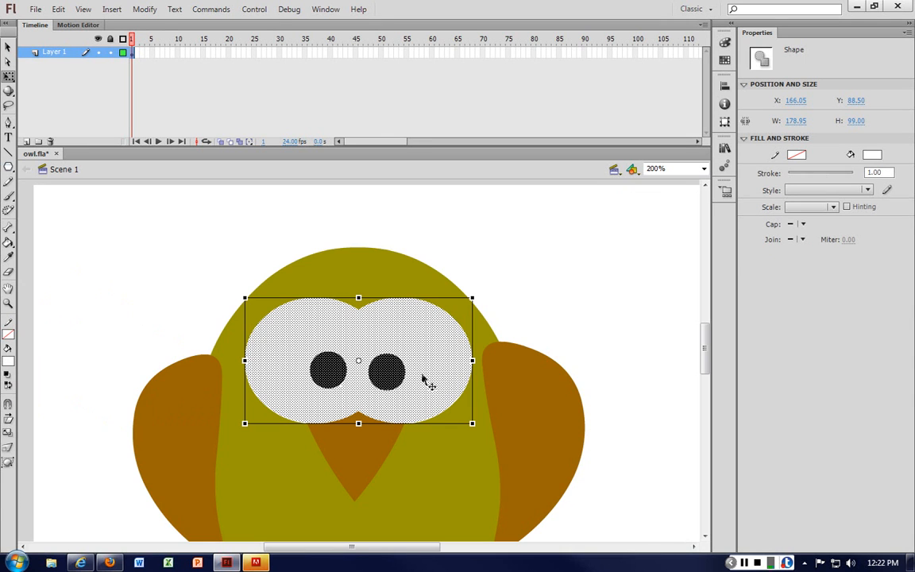
{"action": "key", "text": "Left"}
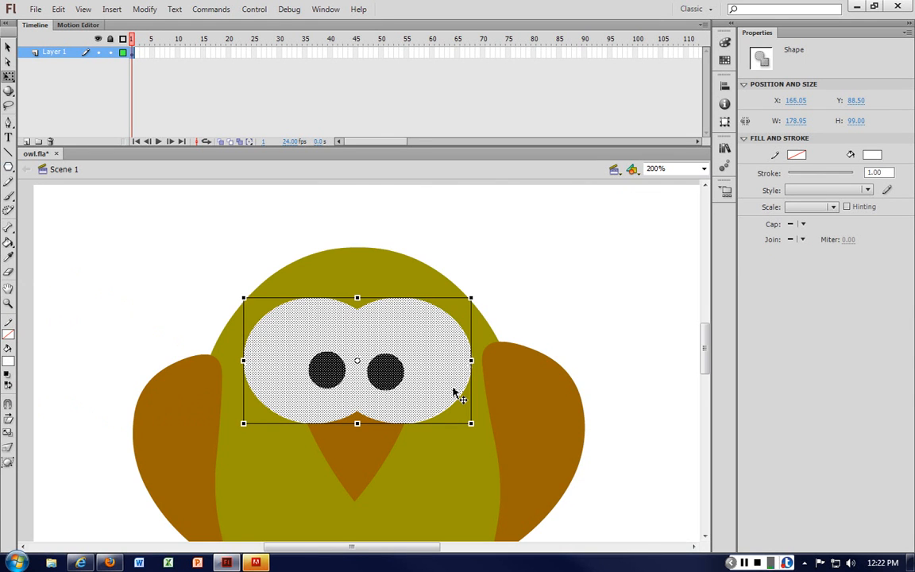
{"action": "left_click", "coordinate": [556, 306]}
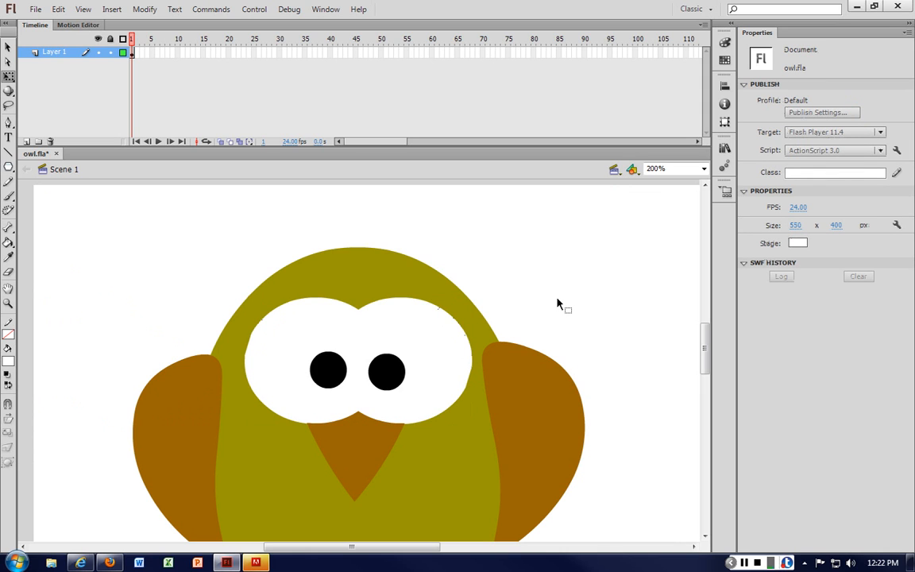
{"action": "key", "text": "ctrl+minus"}
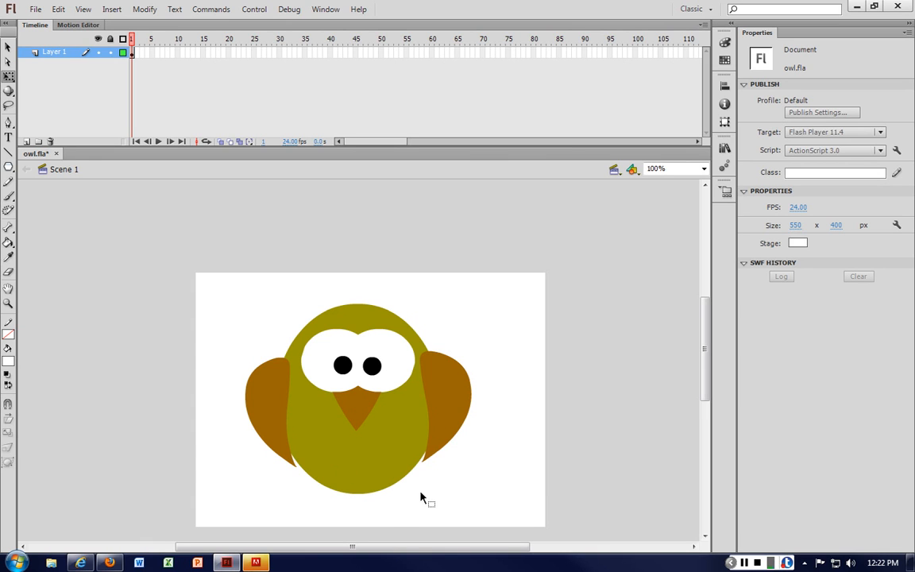
Step: Draw a rectangle about 103 by 27 px near the stage's upper right corner with the Rectangle tool
{"action": "left_click", "coordinate": [9, 166]}
{"action": "left_click", "coordinate": [9, 166]}
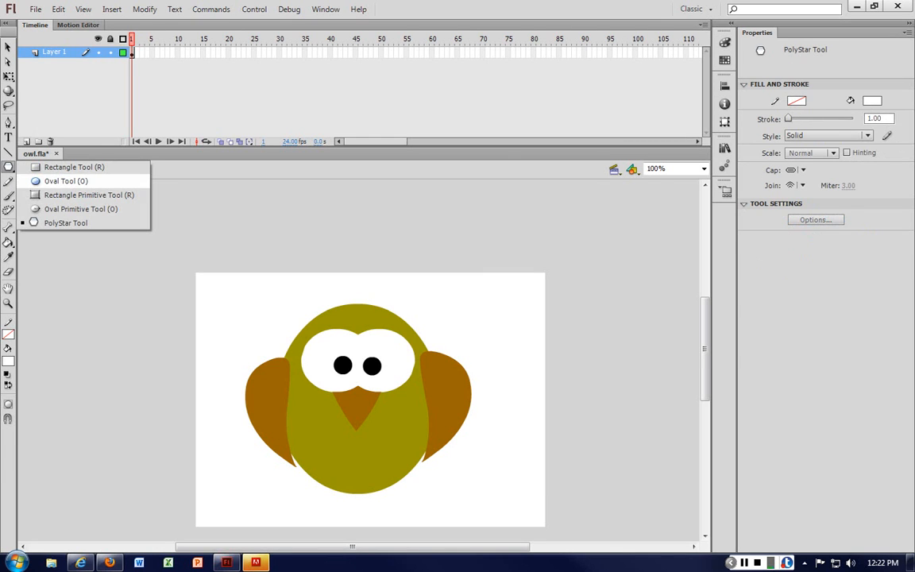
{"action": "left_click", "coordinate": [74, 166]}
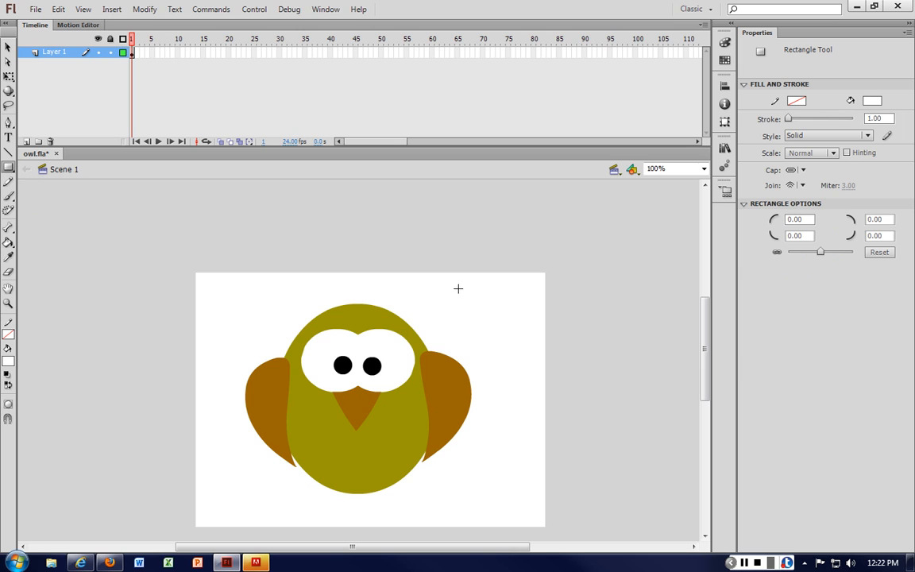
{"action": "left_click_drag", "start_coordinate": [461, 307], "coordinate": [529, 325]}
Step: Fill the rectangle with the wing's brown colour sampled from the owl
{"action": "left_click", "coordinate": [8, 48]}
{"action": "left_click", "coordinate": [499, 316]}
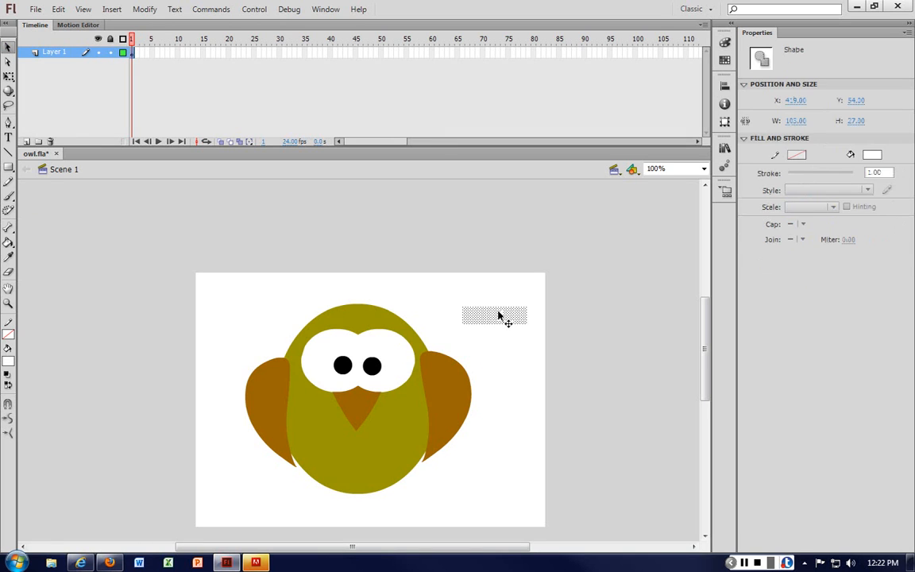
{"action": "left_click", "coordinate": [16, 351]}
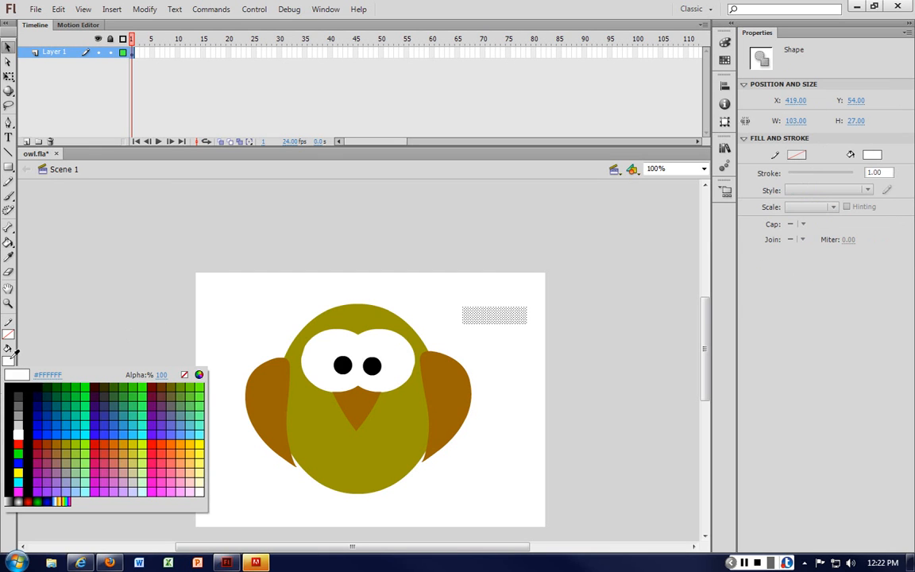
{"action": "left_click", "coordinate": [449, 385]}
{"action": "left_click", "coordinate": [514, 299]}
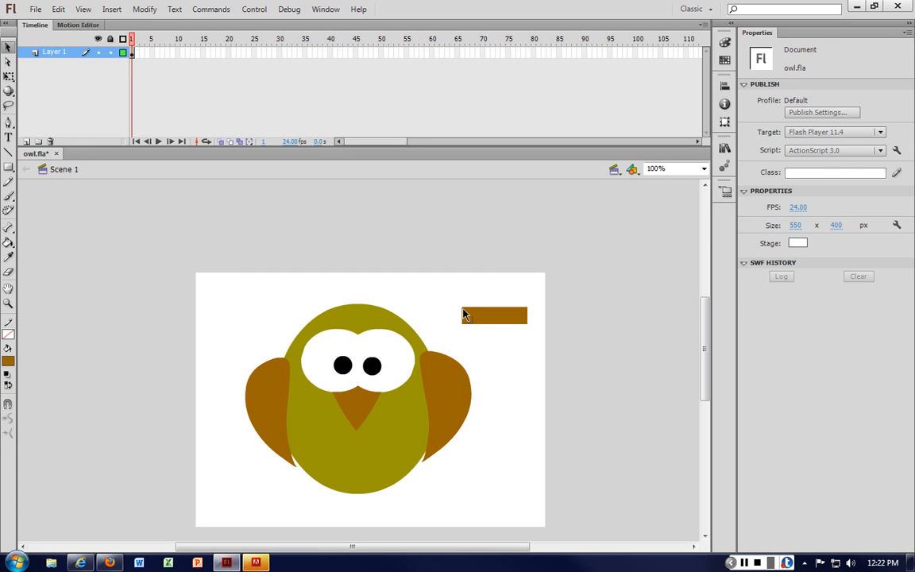
Step: Drag the rectangle's corners to taper it into a thin pointed sliver
{"action": "left_click_drag", "start_coordinate": [462, 308], "coordinate": [477, 307]}
{"action": "left_click_drag", "start_coordinate": [528, 308], "coordinate": [481, 316]}
{"action": "key", "text": "ctrl+="}
{"action": "scroll", "coordinate": [484, 200], "scroll_direction": "right", "scroll_amount": 3}
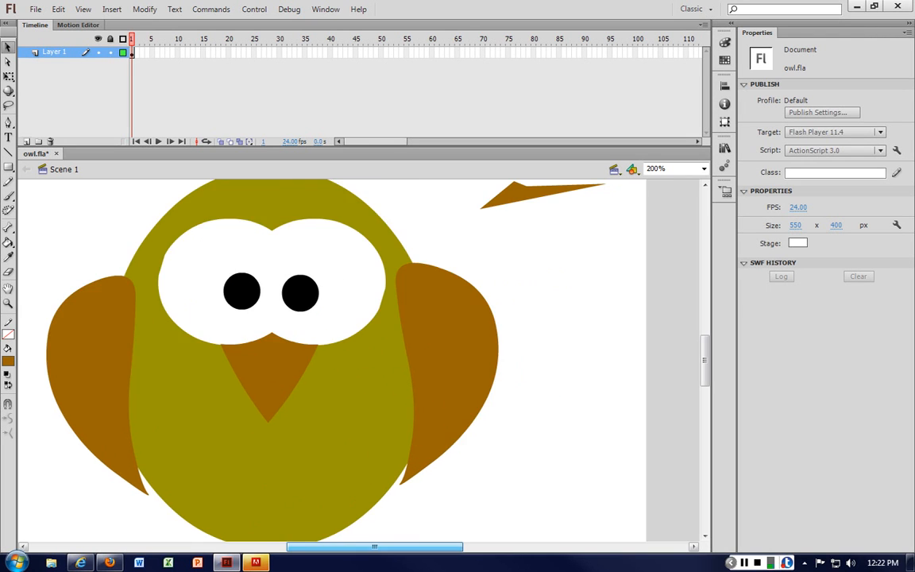
{"action": "scroll", "coordinate": [508, 266], "scroll_direction": "up", "scroll_amount": 2}
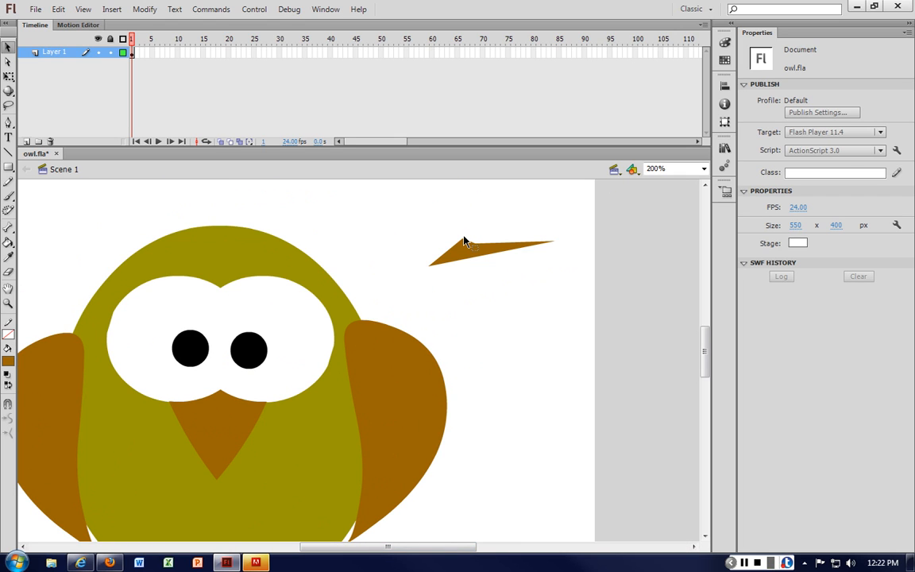
Step: Pull up a point and bend the sliver's edges into a curved, hooked ear-tuft shape
{"action": "left_click_drag", "start_coordinate": [465, 243], "coordinate": [463, 229]}
{"action": "left_click_drag", "start_coordinate": [553, 242], "coordinate": [551, 235]}
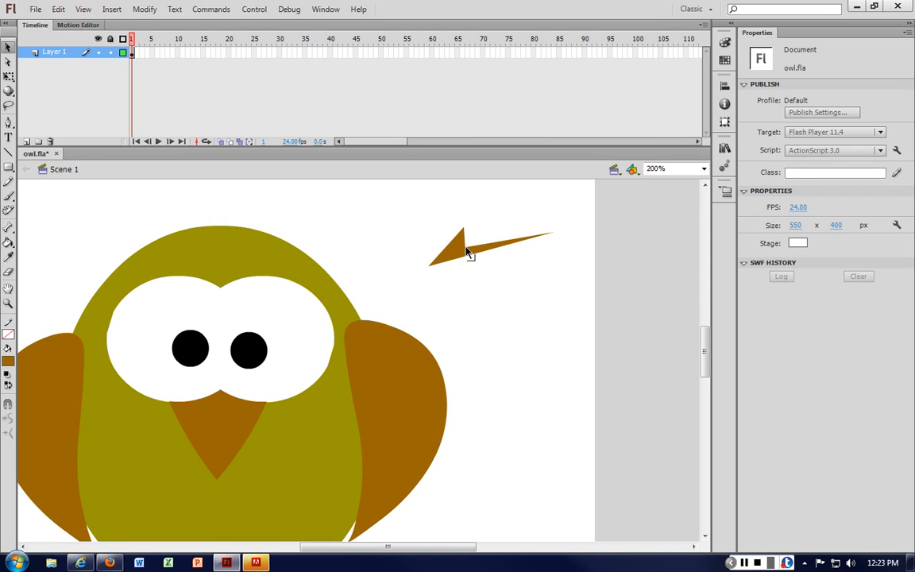
{"action": "mouse_move", "coordinate": [469, 253]}
{"action": "left_mouse_down"}
{"action": "mouse_move", "coordinate": [467, 243]}
{"action": "mouse_move", "coordinate": [473, 256]}
{"action": "left_mouse_up"}
{"action": "left_click", "coordinate": [485, 241]}
{"action": "left_click", "coordinate": [484, 231]}
{"action": "left_click_drag", "start_coordinate": [466, 233], "coordinate": [467, 250]}
{"action": "left_click", "coordinate": [468, 253]}
{"action": "left_click", "coordinate": [521, 207]}
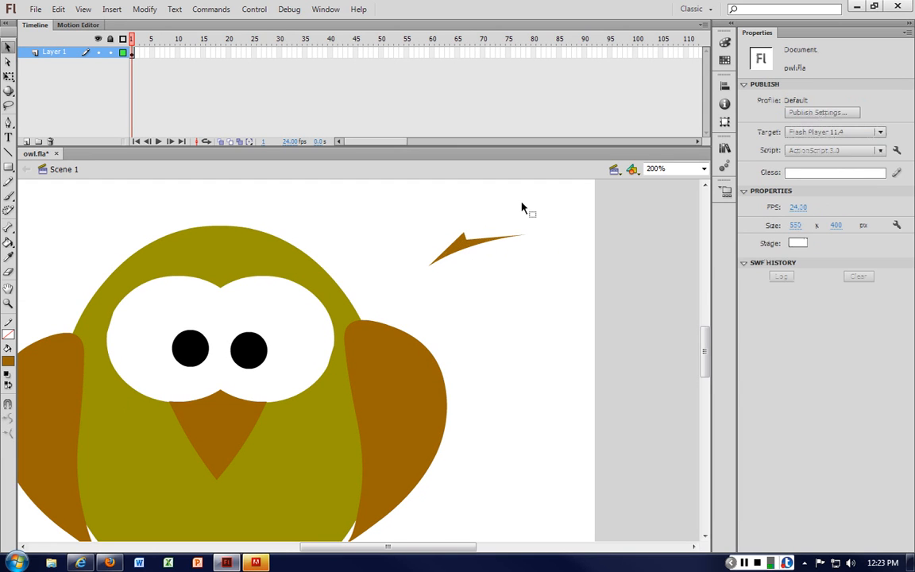
Step: Duplicate the tuft and, with Free Transform, place and tilt the copy on the upper left of the owl's head
{"action": "left_click_drag", "start_coordinate": [470, 250], "coordinate": [392, 224]}
{"action": "right_click", "coordinate": [387, 217]}
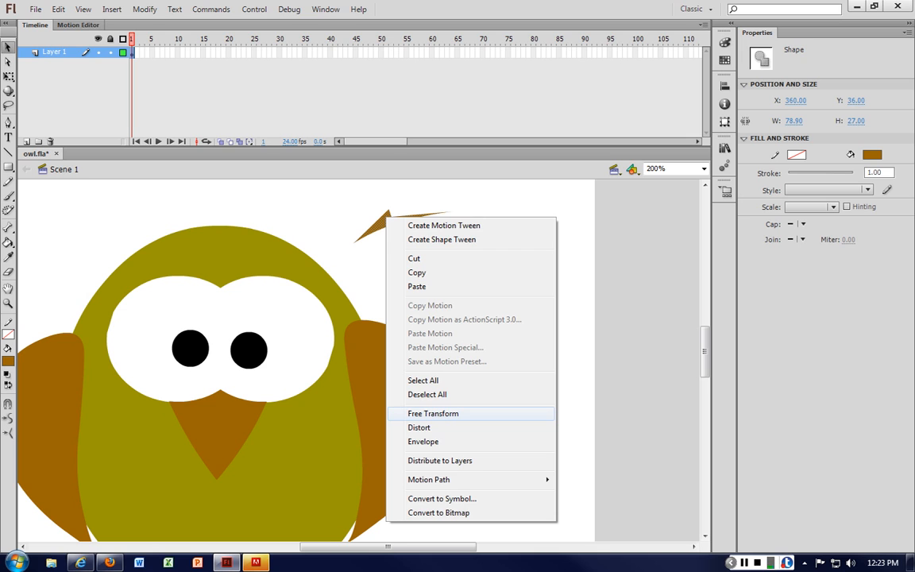
{"action": "left_click", "coordinate": [453, 413]}
{"action": "left_click_drag", "start_coordinate": [453, 225], "coordinate": [262, 190]}
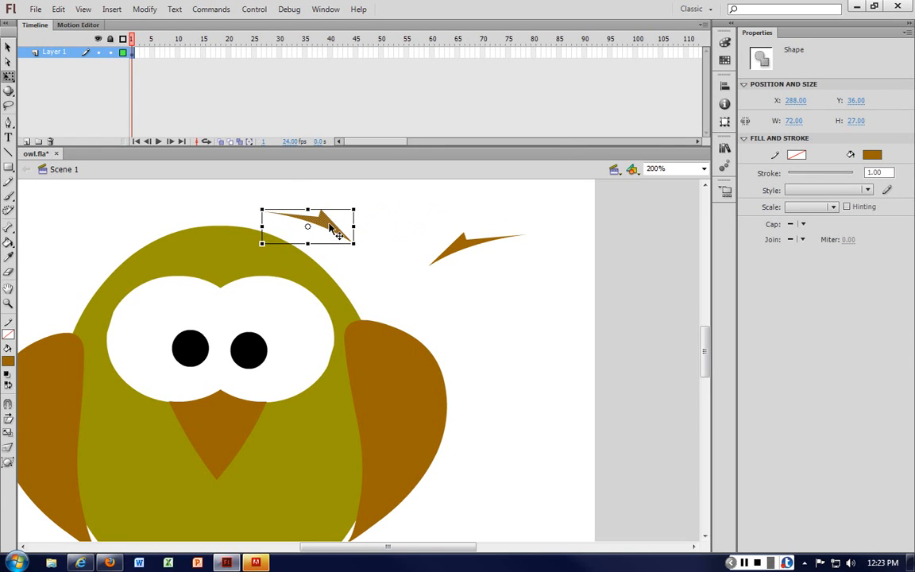
{"action": "left_click_drag", "start_coordinate": [333, 228], "coordinate": [194, 268]}
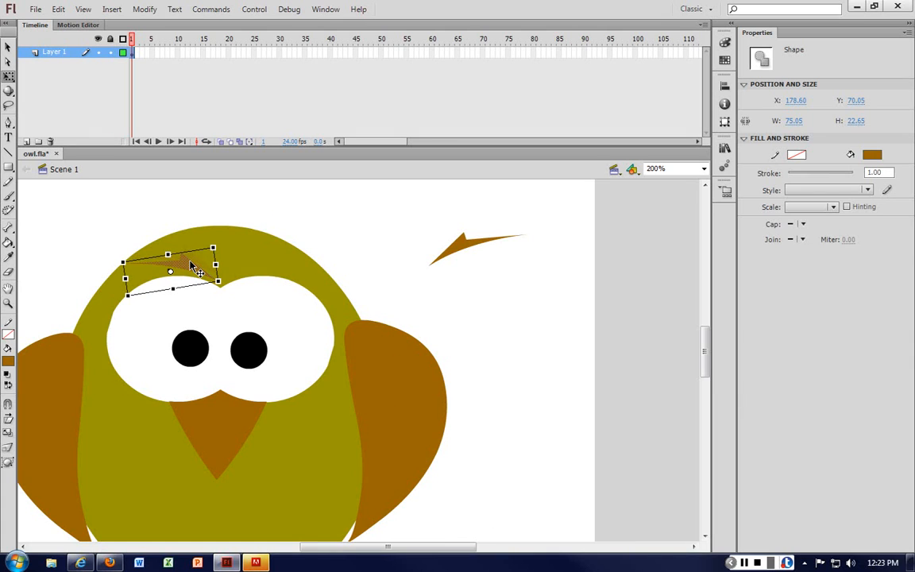
Step: Rotate the original ear tuft and place it on the upper right of the owl's head
{"action": "left_click", "coordinate": [464, 256]}
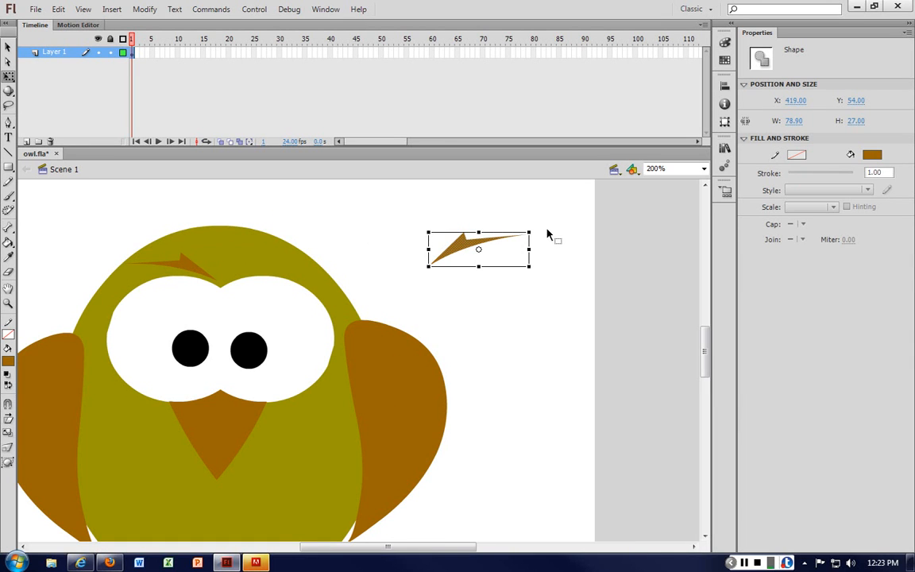
{"action": "left_click_drag", "start_coordinate": [547, 234], "coordinate": [537, 228]}
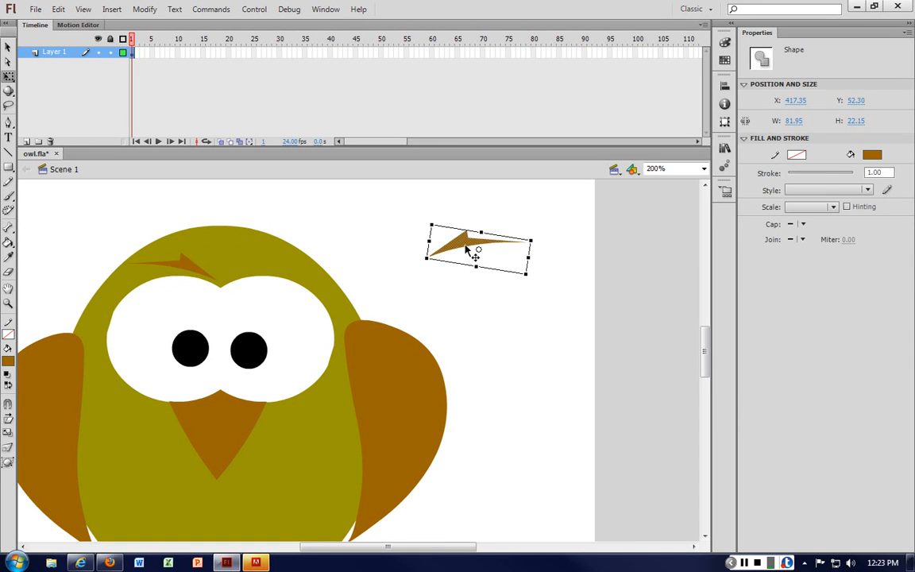
{"action": "left_click_drag", "start_coordinate": [472, 250], "coordinate": [260, 269]}
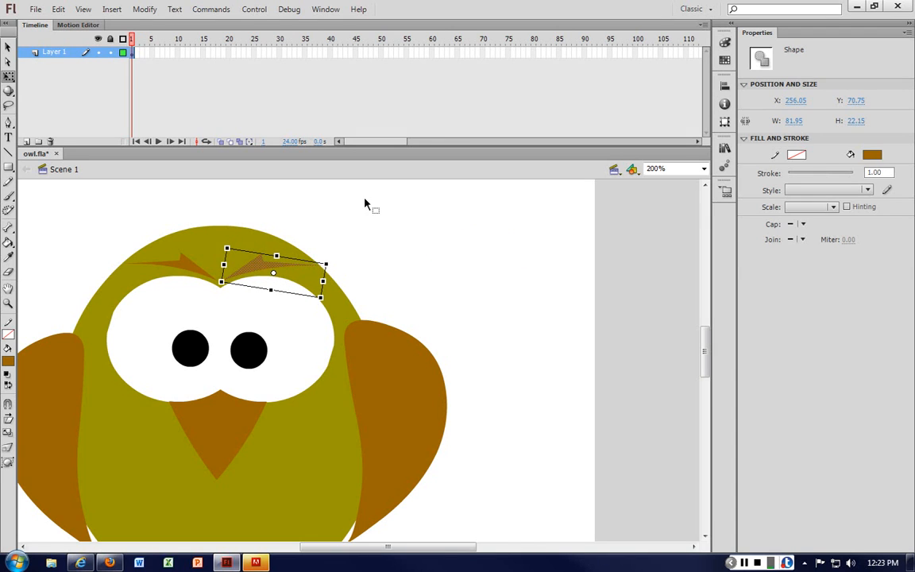
{"action": "left_click", "coordinate": [365, 203]}
Step: Try moving the right wing away from the body, then undo the move
{"action": "key", "text": "ctrl+minus"}
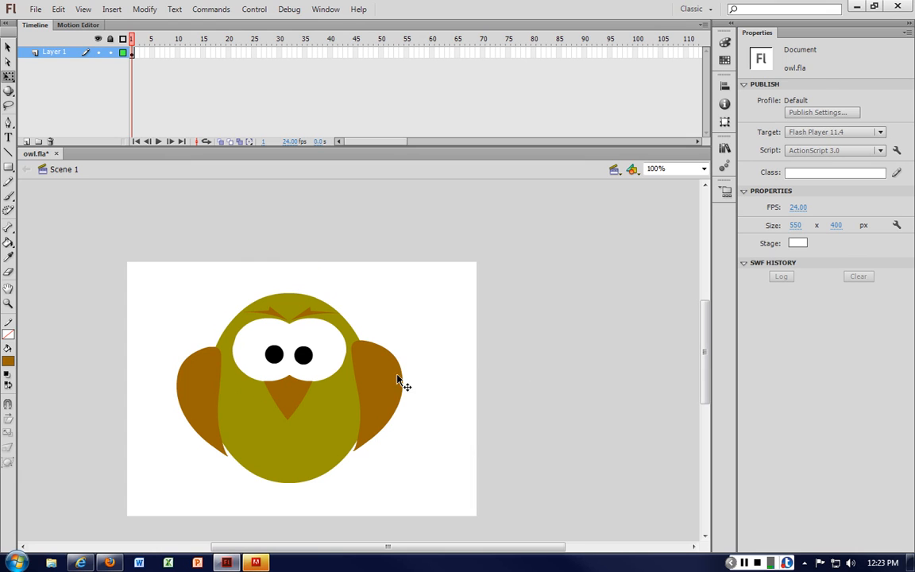
{"action": "left_click_drag", "start_coordinate": [396, 384], "coordinate": [446, 382]}
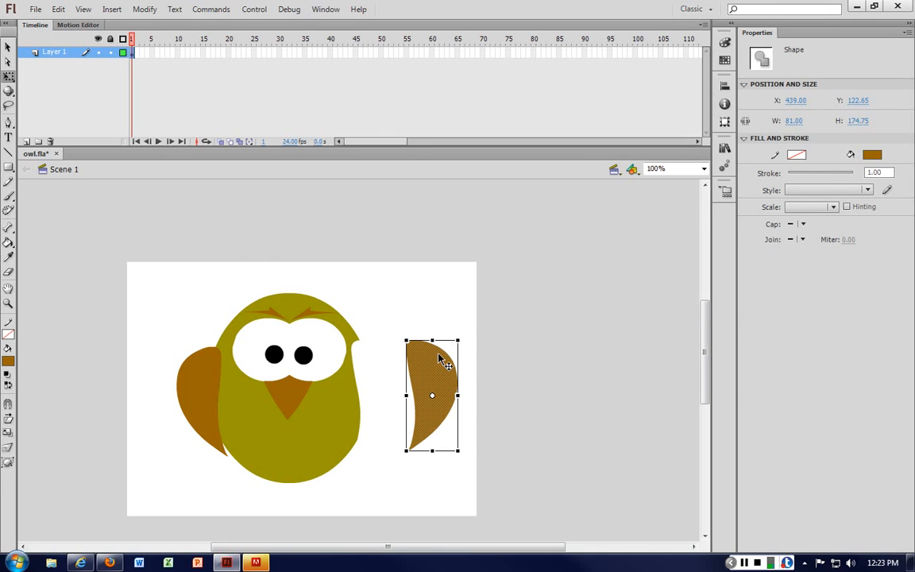
{"action": "key", "text": "ctrl+z"}
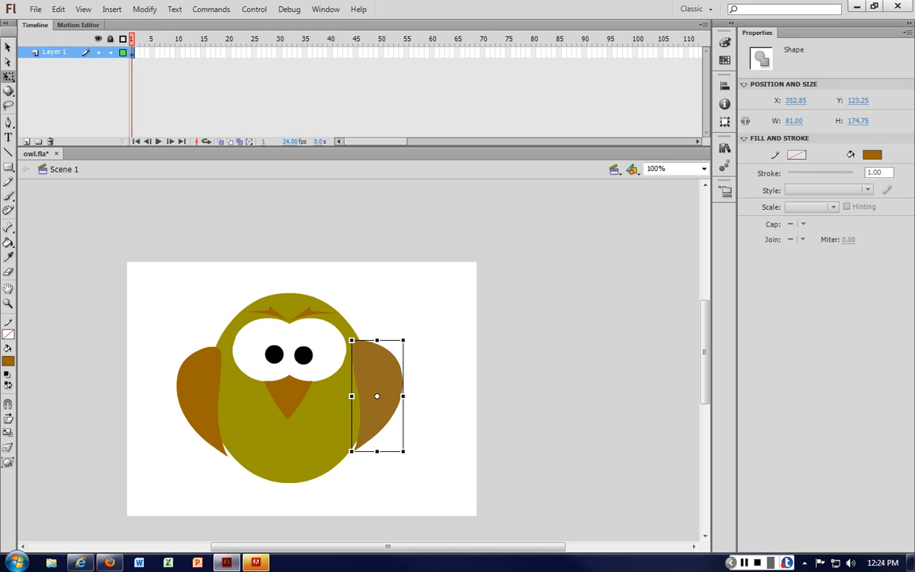
{"action": "key", "text": "ctrl+equal"}
Step: Draw a brown oval with the Oval tool on the empty stage beside the owl
{"action": "left_click", "coordinate": [189, 478]}
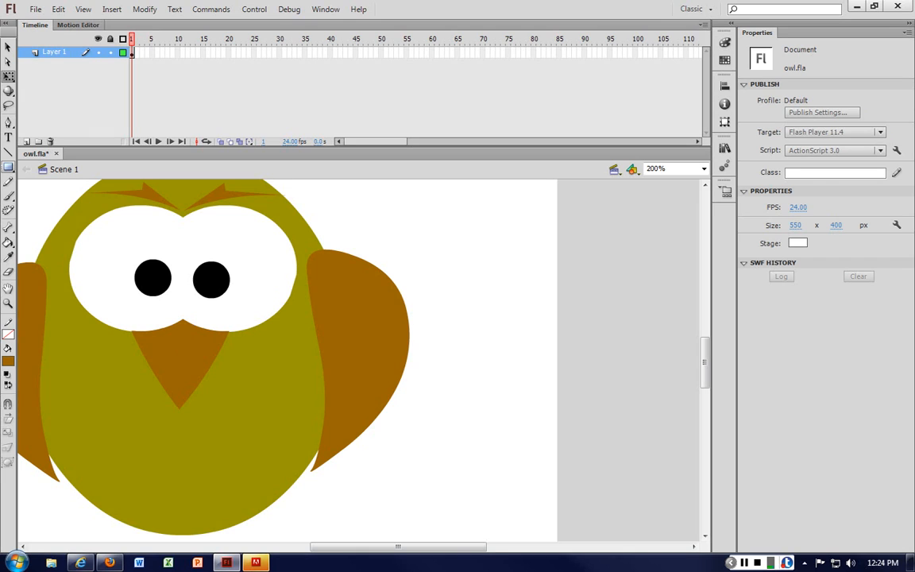
{"action": "left_click", "coordinate": [8, 167]}
{"action": "left_click", "coordinate": [65, 181]}
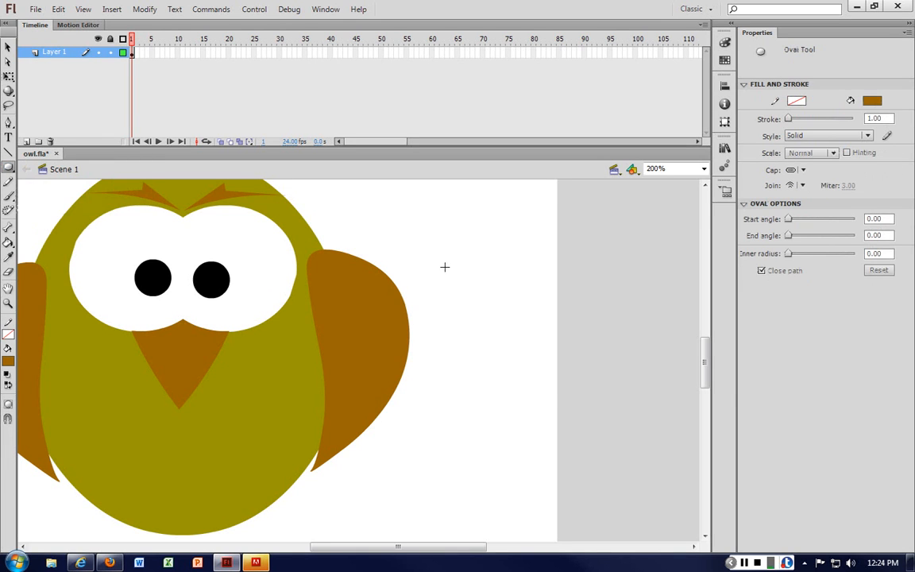
{"action": "left_click_drag", "start_coordinate": [446, 266], "coordinate": [537, 409]}
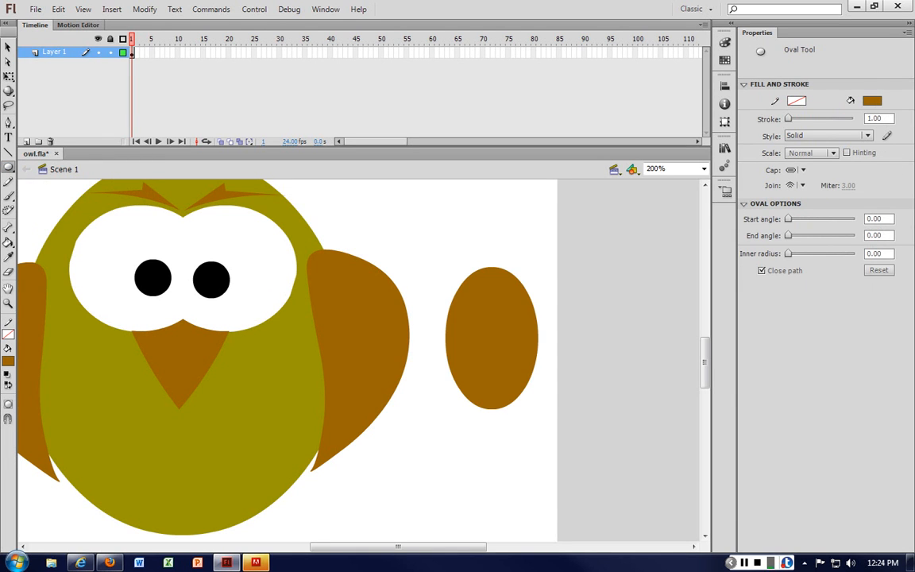
Step: Cut small notches out of the oval's right edge and delete its left half
{"action": "key", "text": "v"}
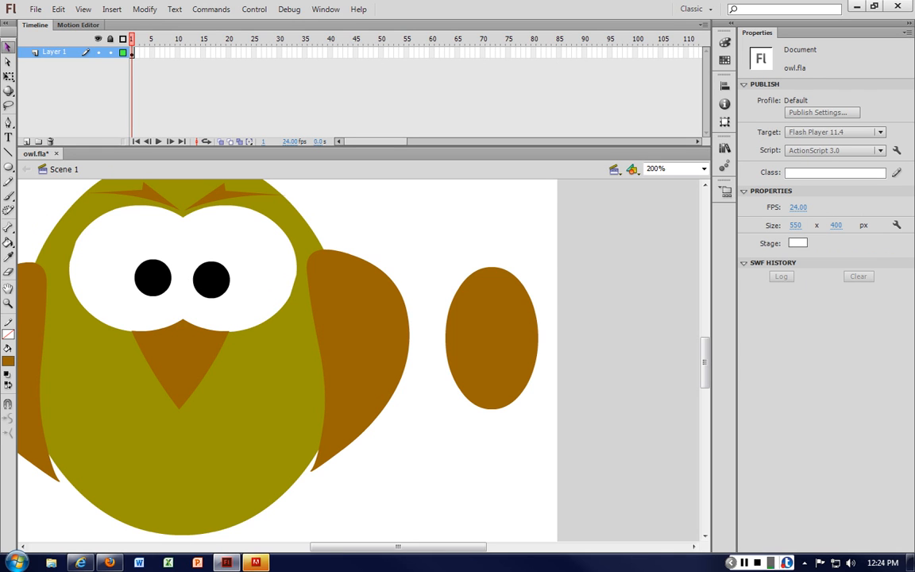
{"action": "left_click_drag", "start_coordinate": [529, 297], "coordinate": [521, 296]}
{"action": "key", "text": "Delete"}
{"action": "key", "text": "ctrl+z"}
{"action": "left_click", "coordinate": [530, 282]}
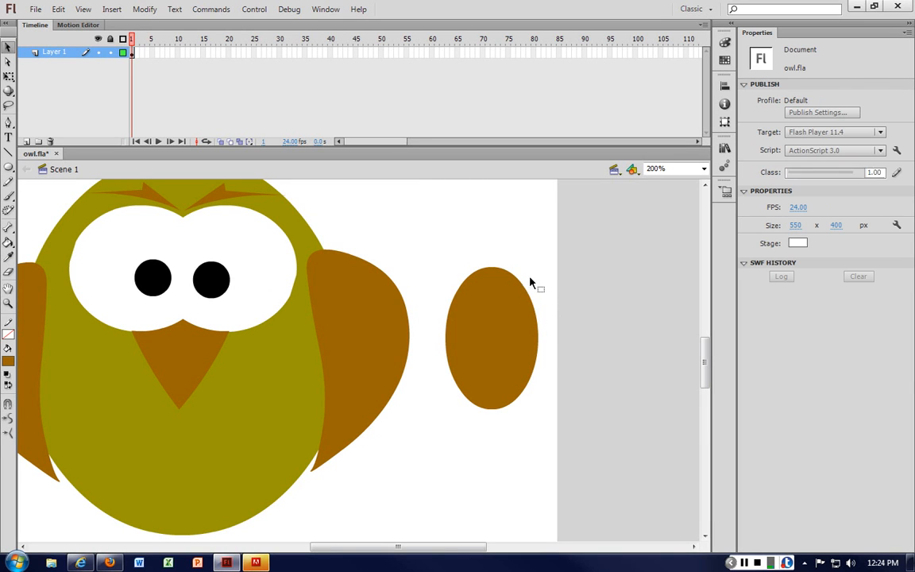
{"action": "left_click_drag", "start_coordinate": [526, 294], "coordinate": [528, 301]}
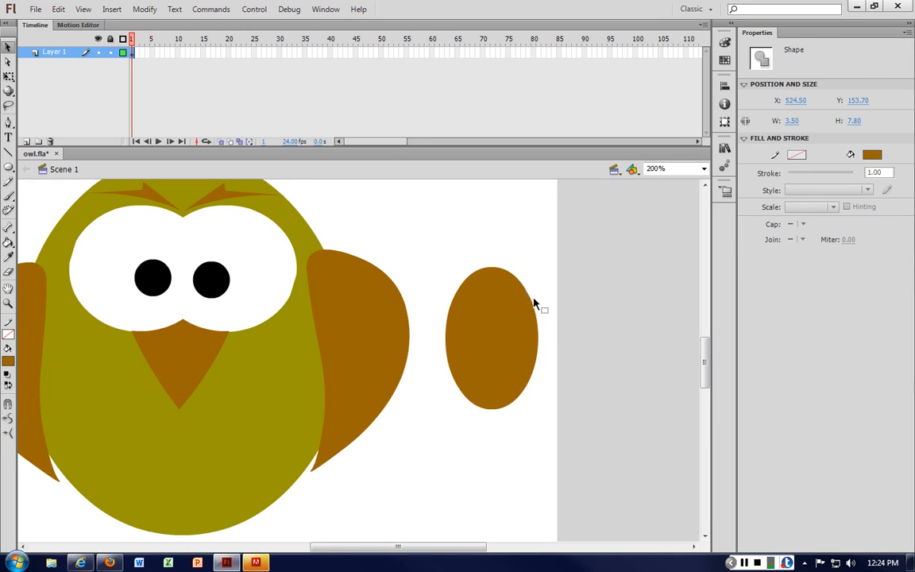
{"action": "key", "text": "Delete"}
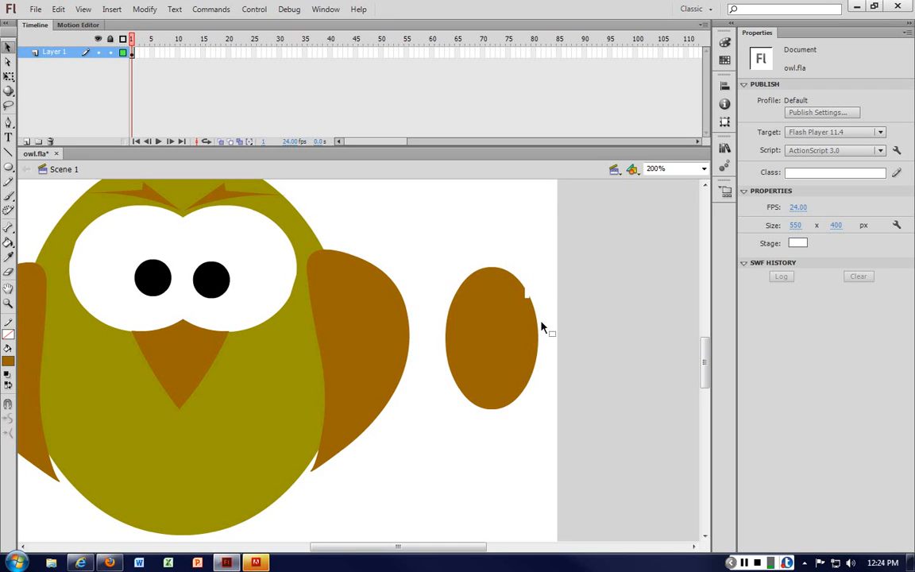
{"action": "left_click_drag", "start_coordinate": [528, 291], "coordinate": [534, 351]}
{"action": "key", "text": "Delete"}
{"action": "key", "text": "Delete"}
{"action": "key", "text": "Delete"}
{"action": "left_click_drag", "start_coordinate": [533, 399], "coordinate": [511, 401]}
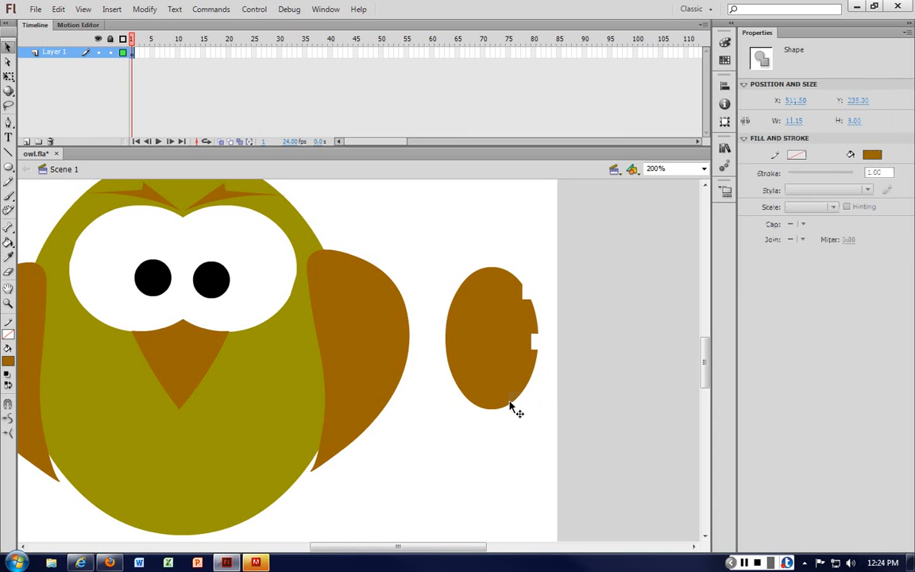
{"action": "key", "text": "Delete"}
{"action": "left_click_drag", "start_coordinate": [442, 247], "coordinate": [494, 422]}
{"action": "key", "text": "Delete"}
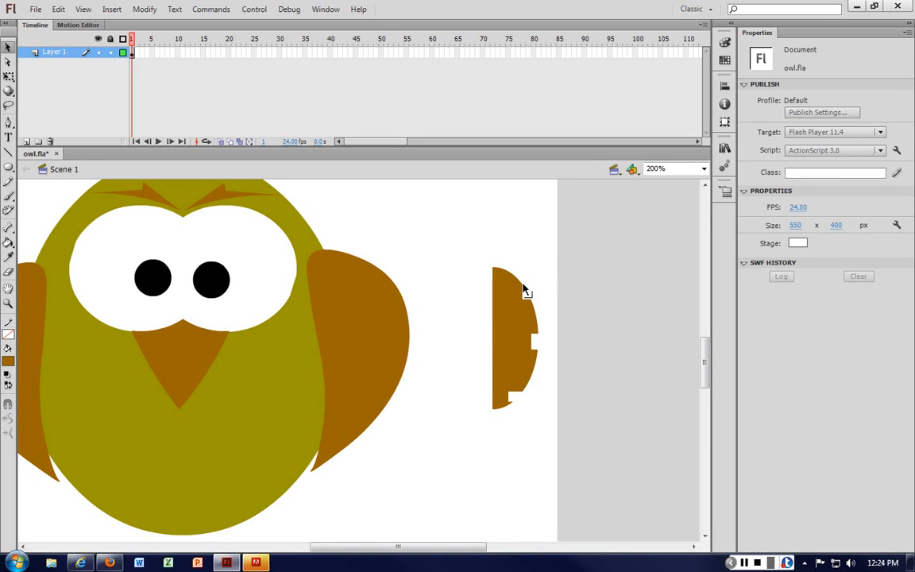
Step: Pull the notched edge's points outward into jagged feather spikes and shift the half-shape slightly right
{"action": "left_click_drag", "start_coordinate": [524, 291], "coordinate": [530, 331]}
{"action": "left_click_drag", "start_coordinate": [531, 309], "coordinate": [538, 330]}
{"action": "mouse_move", "coordinate": [521, 393]}
{"action": "left_mouse_down"}
{"action": "mouse_move", "coordinate": [518, 372]}
{"action": "mouse_move", "coordinate": [527, 380]}
{"action": "left_mouse_up"}
{"action": "mouse_move", "coordinate": [521, 403]}
{"action": "left_mouse_down"}
{"action": "mouse_move", "coordinate": [518, 389]}
{"action": "mouse_move", "coordinate": [512, 414]}
{"action": "left_mouse_up"}
{"action": "left_click_drag", "start_coordinate": [531, 354], "coordinate": [524, 379]}
{"action": "left_click", "coordinate": [517, 338]}
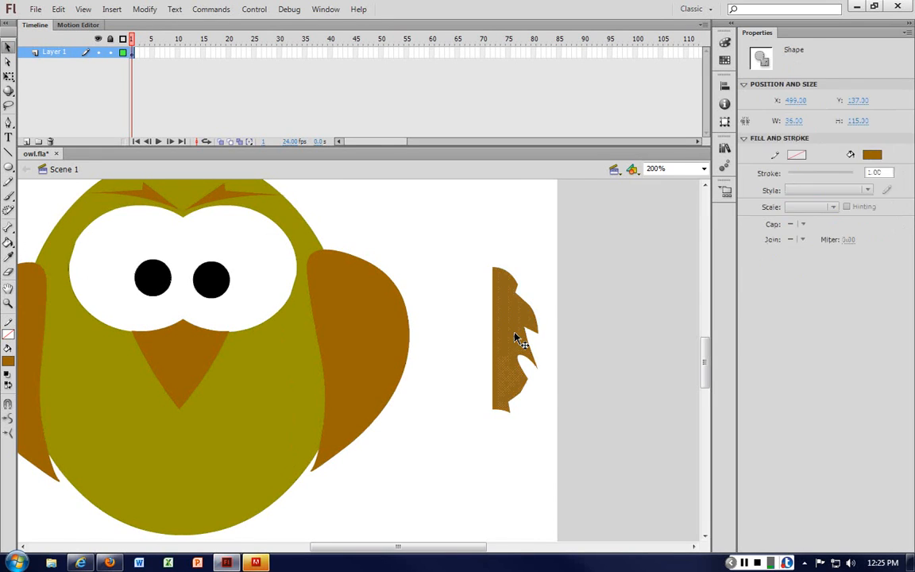
{"action": "left_click_drag", "start_coordinate": [516, 338], "coordinate": [529, 353]}
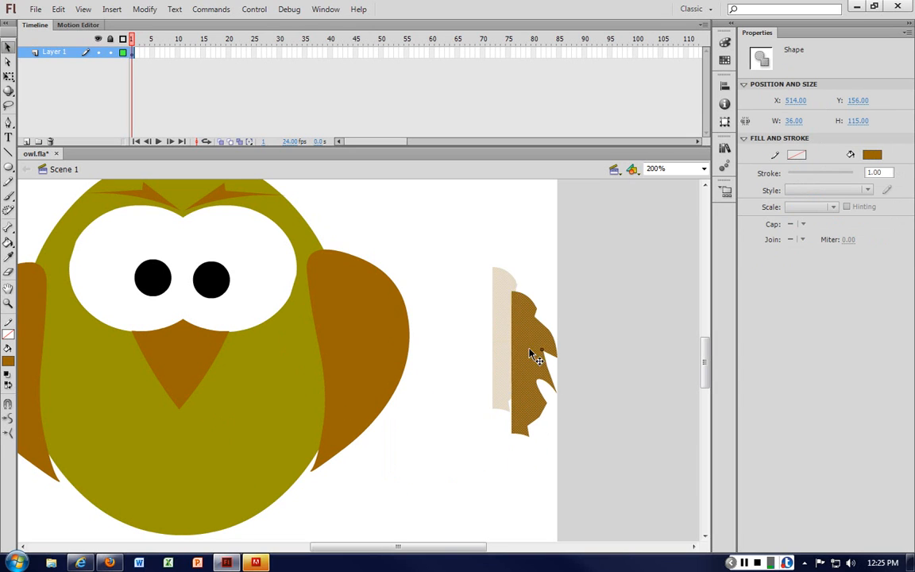
{"action": "left_click", "coordinate": [490, 255]}
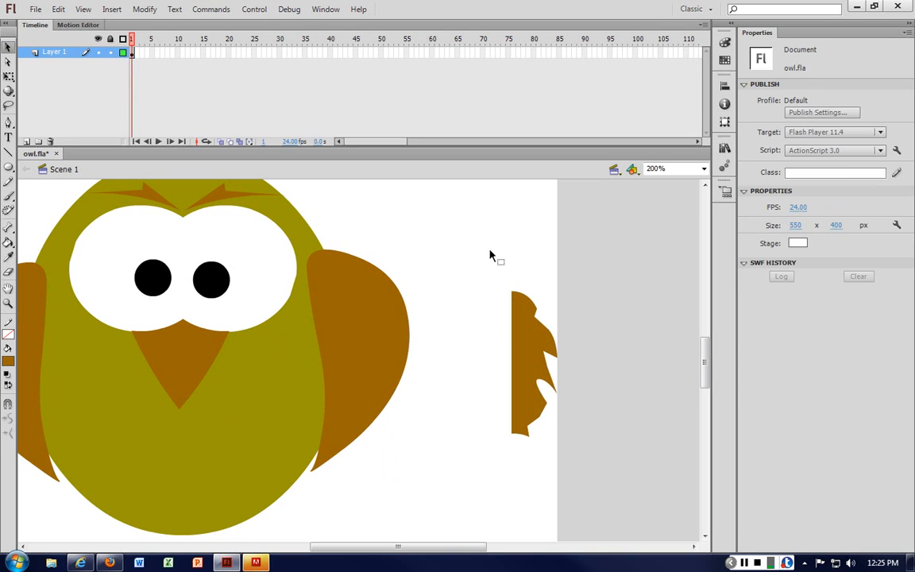
Step: Widen the feathered half-shape with Free Transform
{"action": "left_click", "coordinate": [526, 354]}
{"action": "right_click", "coordinate": [526, 354]}
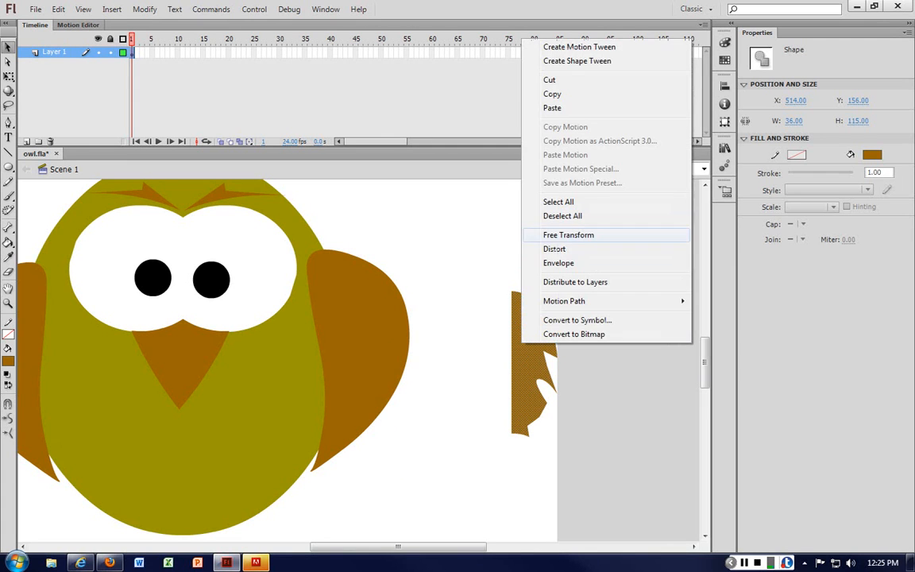
{"action": "left_click", "coordinate": [584, 236]}
{"action": "left_click_drag", "start_coordinate": [559, 363], "coordinate": [586, 362]}
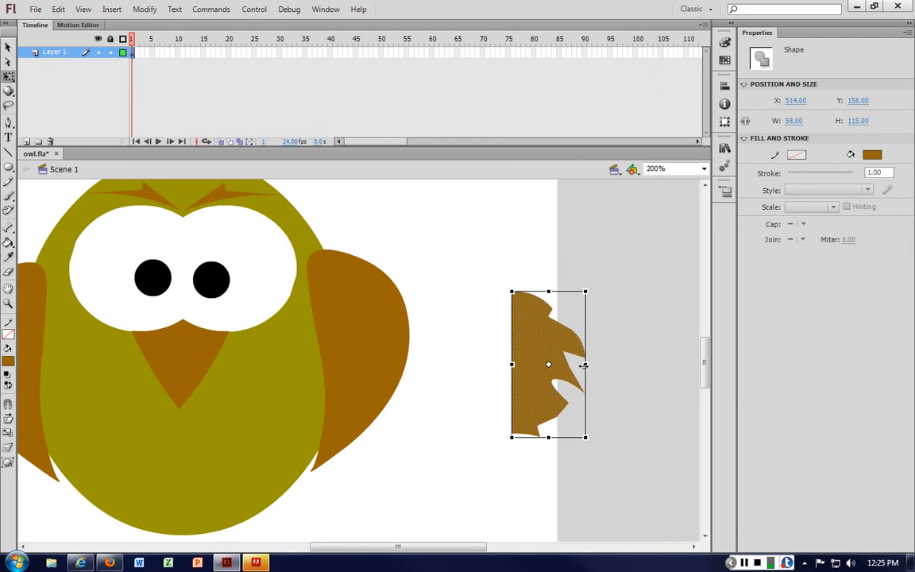
{"action": "left_click", "coordinate": [578, 333]}
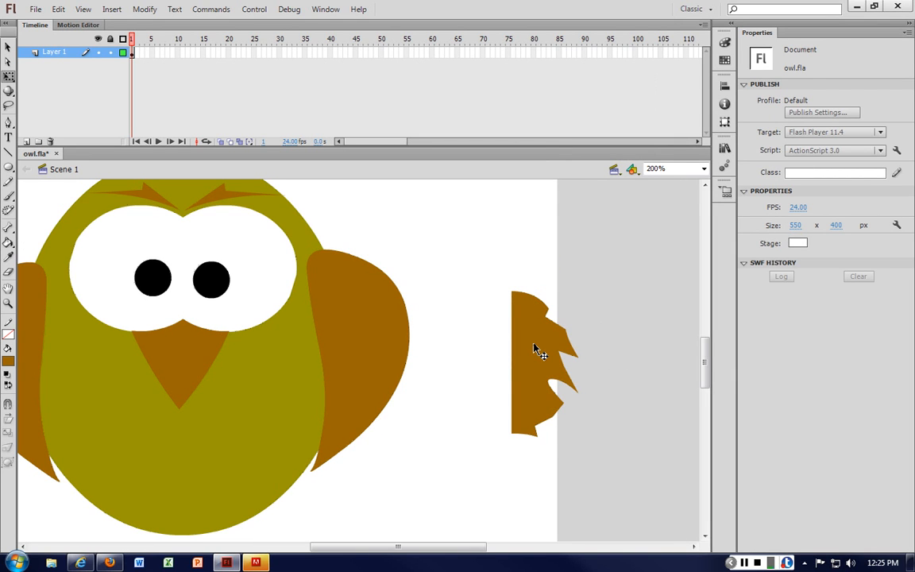
Step: Paste a copy of the half-shape and flip it horizontally to form a symmetrical feathered patch
{"action": "left_click_drag", "start_coordinate": [538, 351], "coordinate": [588, 351]}
{"action": "left_click", "coordinate": [600, 248]}
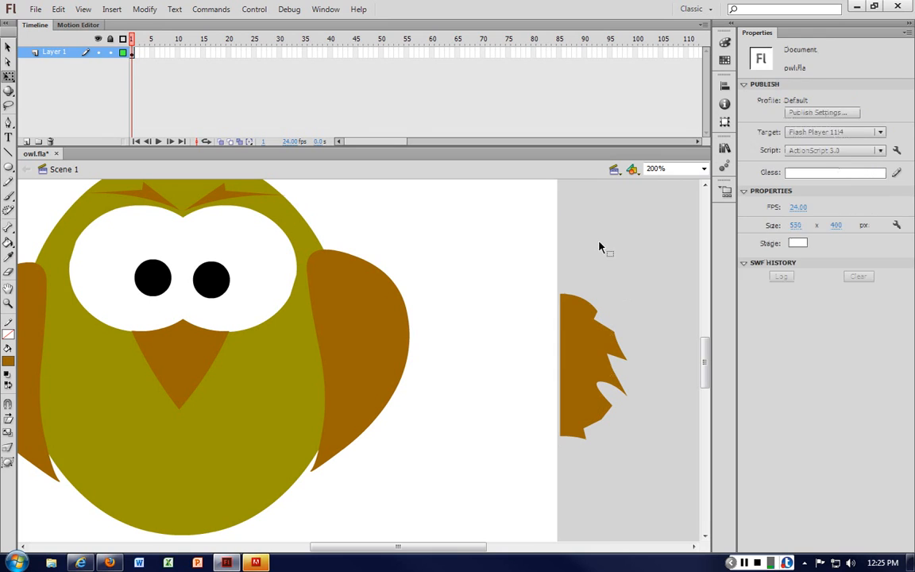
{"action": "key", "text": "ctrl+v"}
{"action": "left_click_drag", "start_coordinate": [373, 347], "coordinate": [547, 361]}
{"action": "right_click", "coordinate": [512, 346]}
{"action": "left_click", "coordinate": [612, 272]}
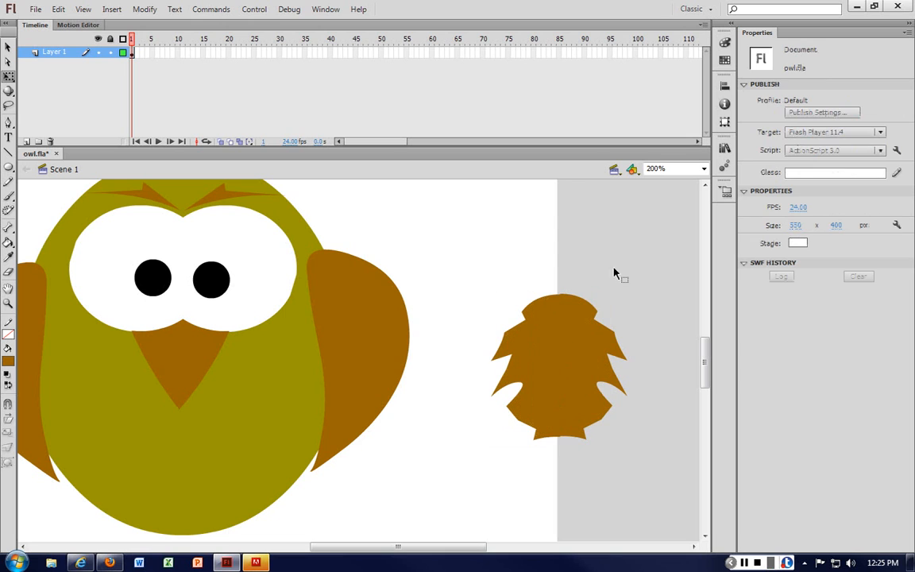
{"action": "left_click", "coordinate": [554, 358]}
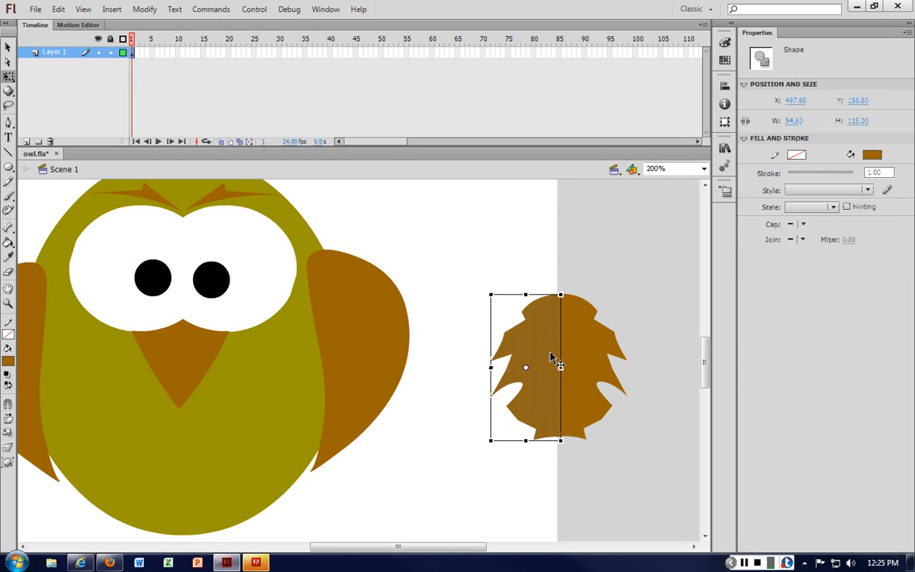
{"action": "left_click", "coordinate": [633, 292]}
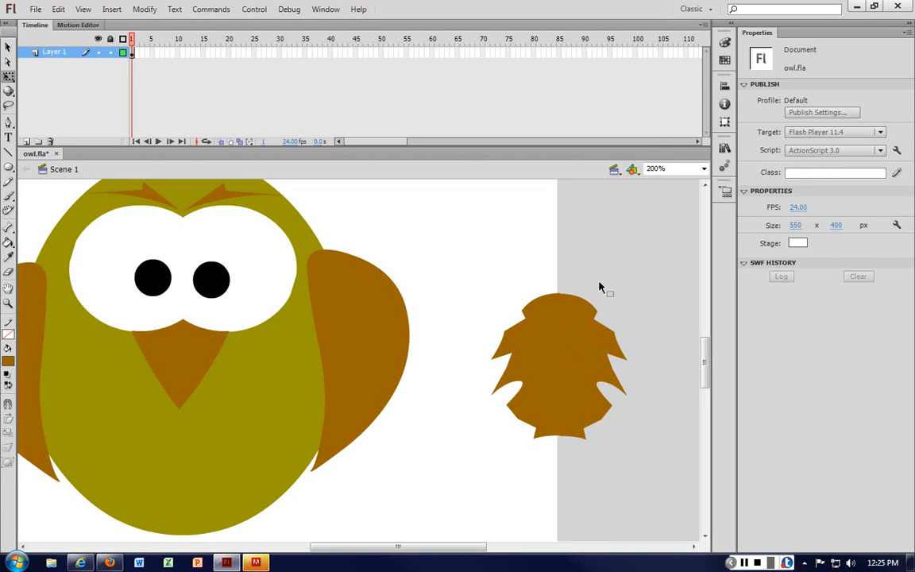
Step: Select the whole feathered patch and change its fill colour to grey
{"action": "left_click", "coordinate": [577, 323]}
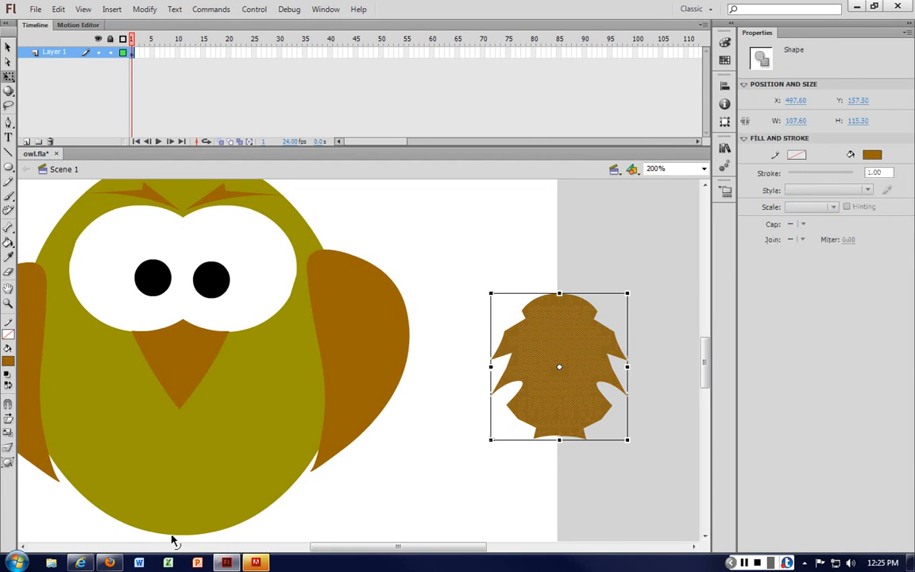
{"action": "left_click", "coordinate": [8, 362]}
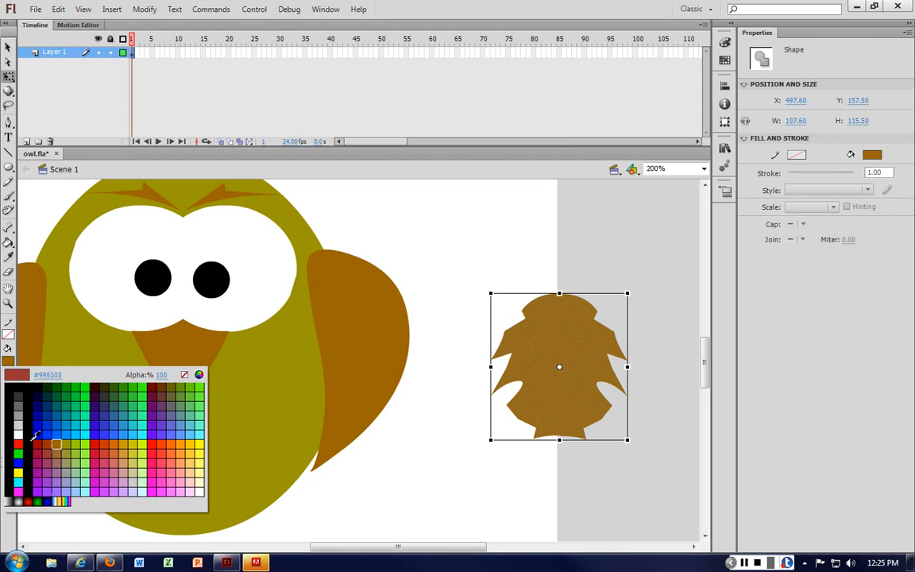
{"action": "left_click", "coordinate": [22, 408]}
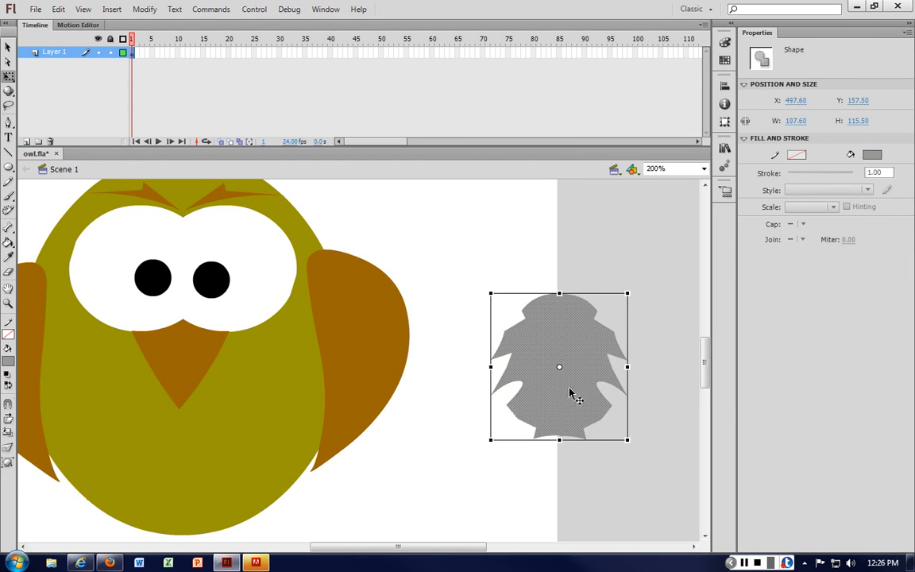
Step: Move the grey patch down, widen it, and pull its top edge upward
{"action": "left_click_drag", "start_coordinate": [573, 393], "coordinate": [586, 453]}
{"action": "left_click", "coordinate": [673, 380]}
{"action": "left_click", "coordinate": [589, 418]}
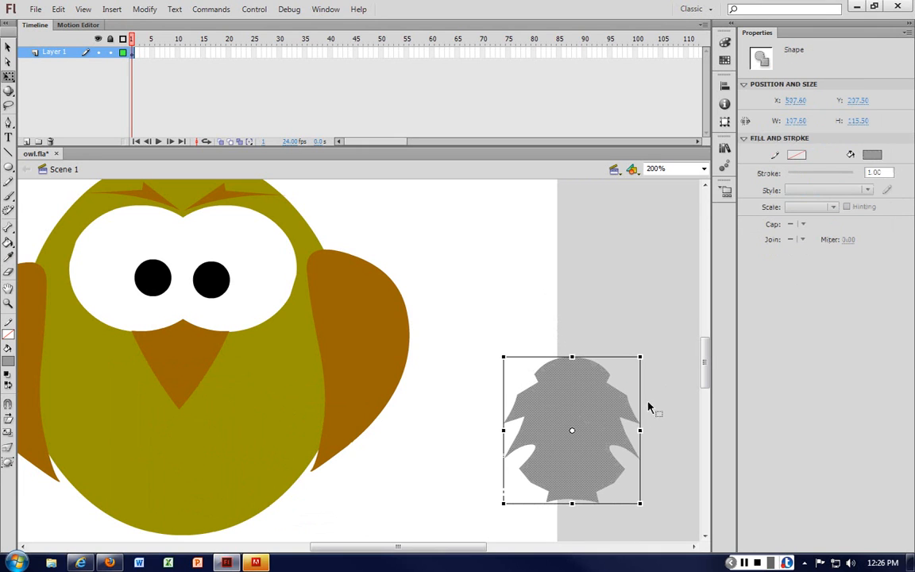
{"action": "left_click_drag", "start_coordinate": [642, 429], "coordinate": [667, 429]}
{"action": "left_click", "coordinate": [634, 327]}
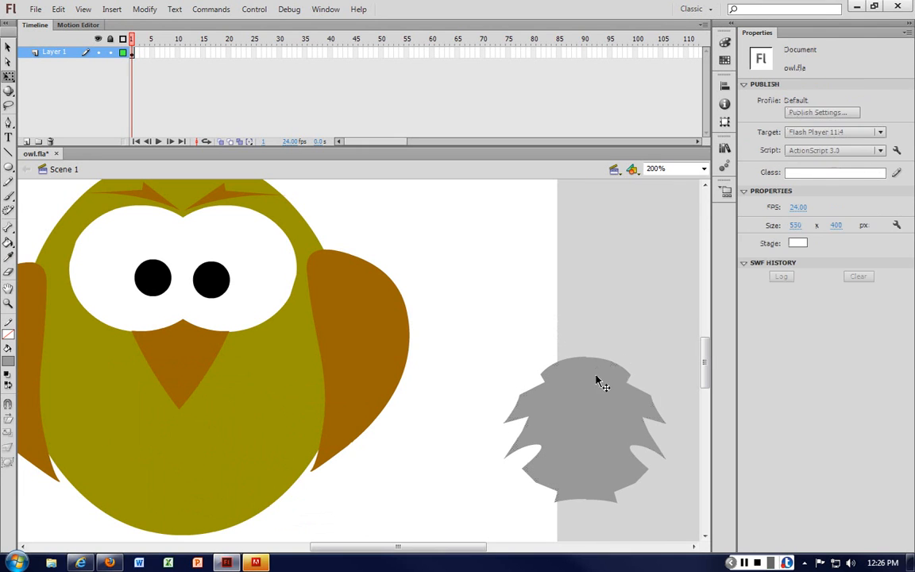
{"action": "left_click", "coordinate": [598, 380]}
{"action": "left_click_drag", "start_coordinate": [585, 357], "coordinate": [585, 331]}
{"action": "left_click", "coordinate": [546, 269]}
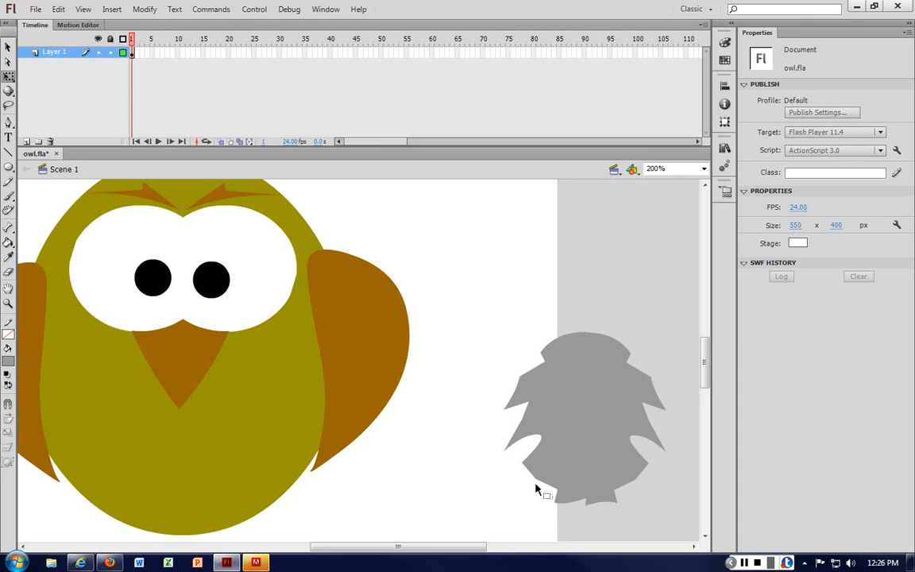
Step: Move the beak aside and place the grey feather patch on the owl's belly below the eyes
{"action": "left_click", "coordinate": [592, 391]}
{"action": "left_click", "coordinate": [179, 360]}
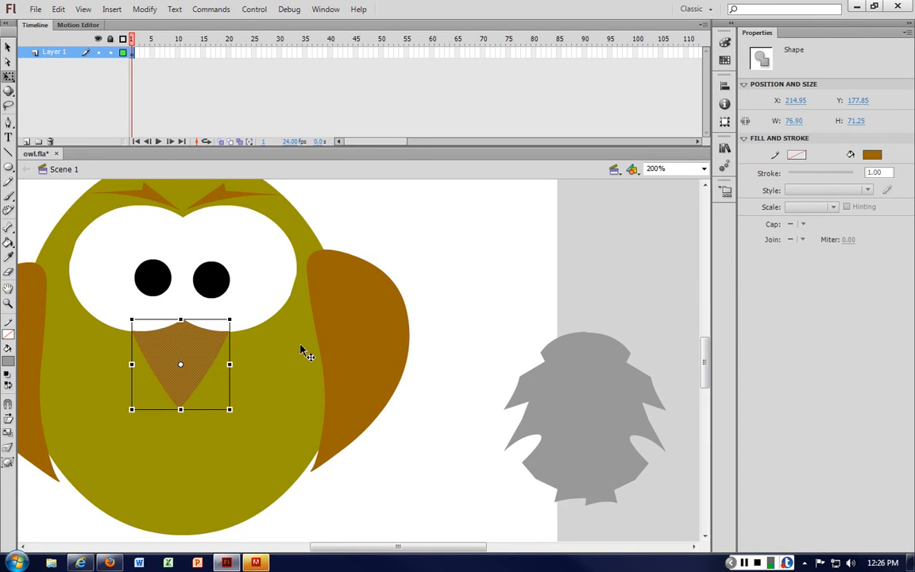
{"action": "key", "text": "Delete"}
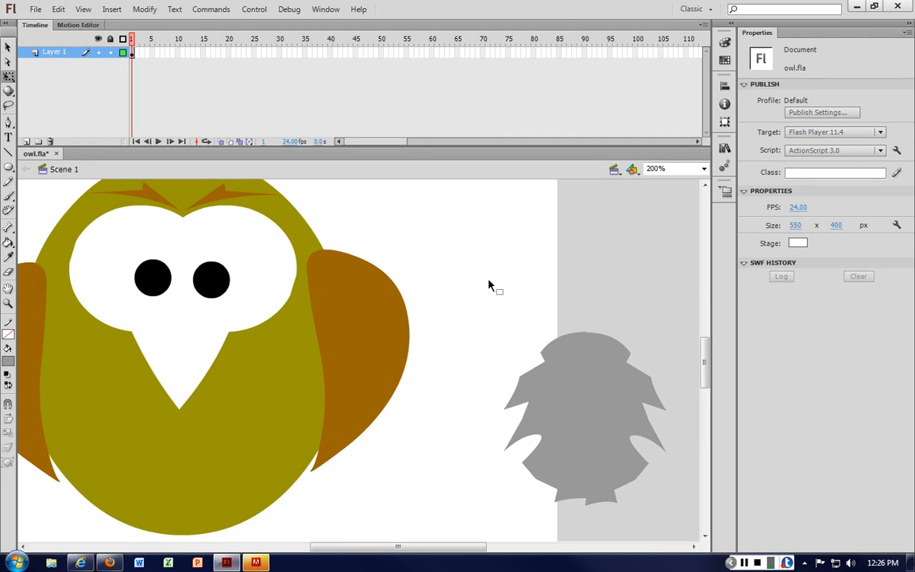
{"action": "key", "text": "ctrl+v"}
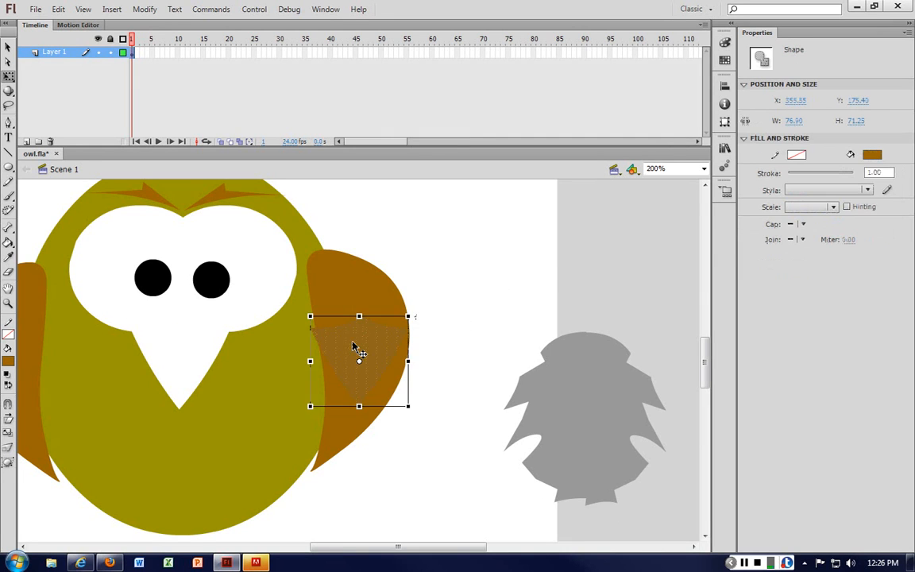
{"action": "left_click_drag", "start_coordinate": [357, 347], "coordinate": [509, 267]}
{"action": "left_click_drag", "start_coordinate": [599, 402], "coordinate": [229, 418]}
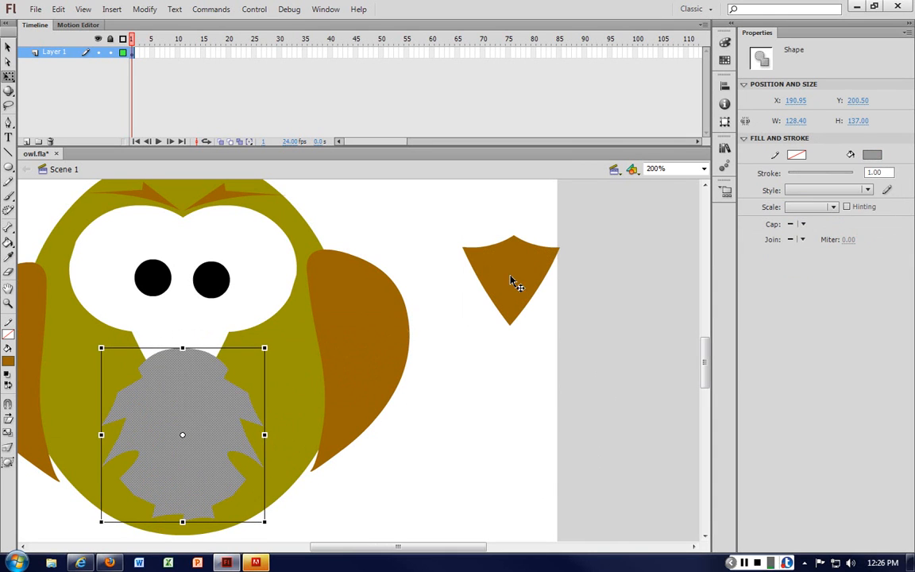
Step: Move the beak onto the owl's face so it overlaps the top of the grey belly patch
{"action": "left_click_drag", "start_coordinate": [516, 282], "coordinate": [194, 360]}
{"action": "left_click", "coordinate": [215, 471]}
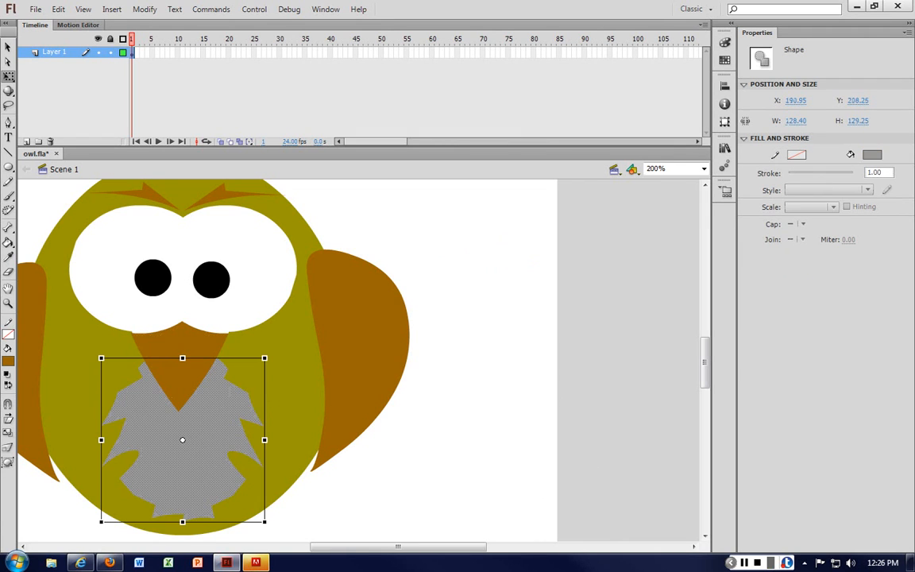
Step: Try brown, olive and light green fills on the belly patch before setting it back to grey
{"action": "left_click", "coordinate": [8, 361]}
{"action": "left_click", "coordinate": [341, 329]}
{"action": "left_click", "coordinate": [512, 384]}
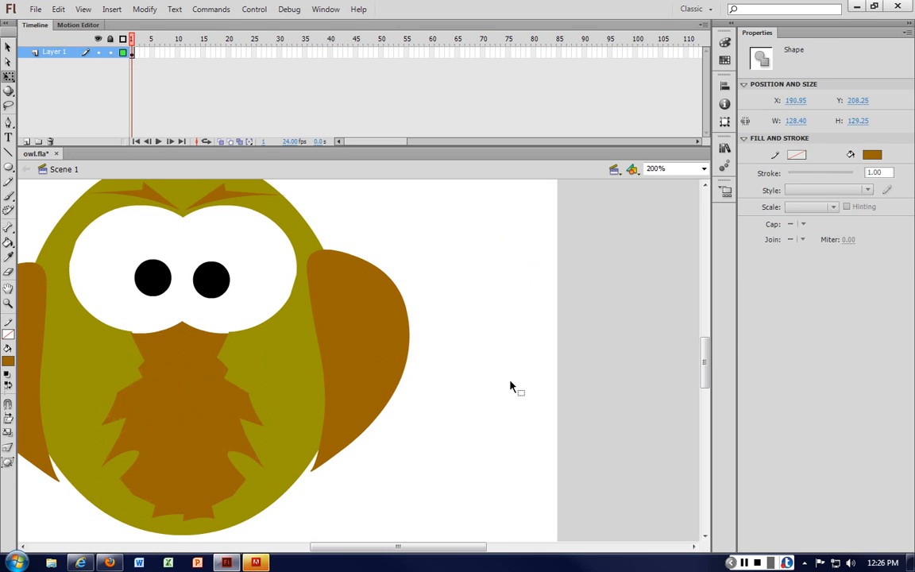
{"action": "left_click", "coordinate": [227, 439]}
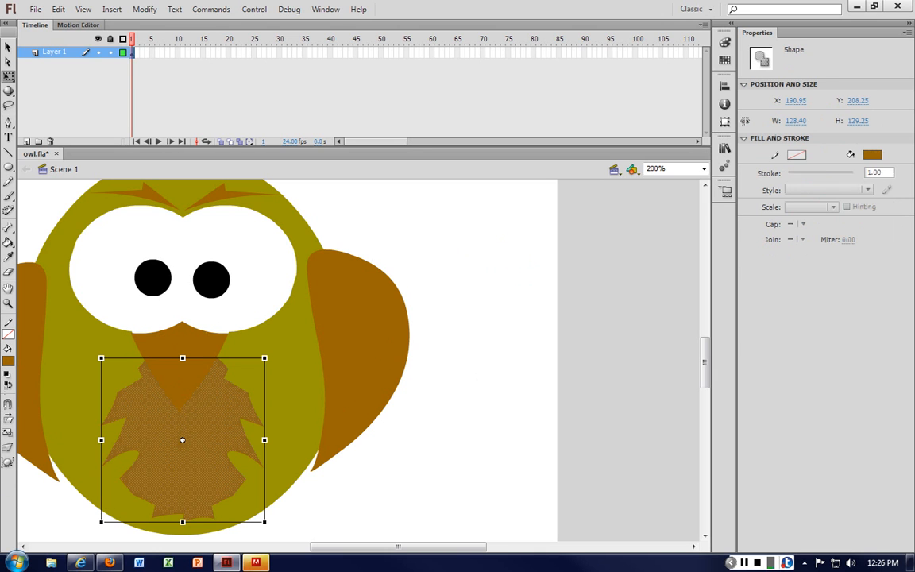
{"action": "left_click", "coordinate": [8, 362]}
{"action": "left_click", "coordinate": [58, 401]}
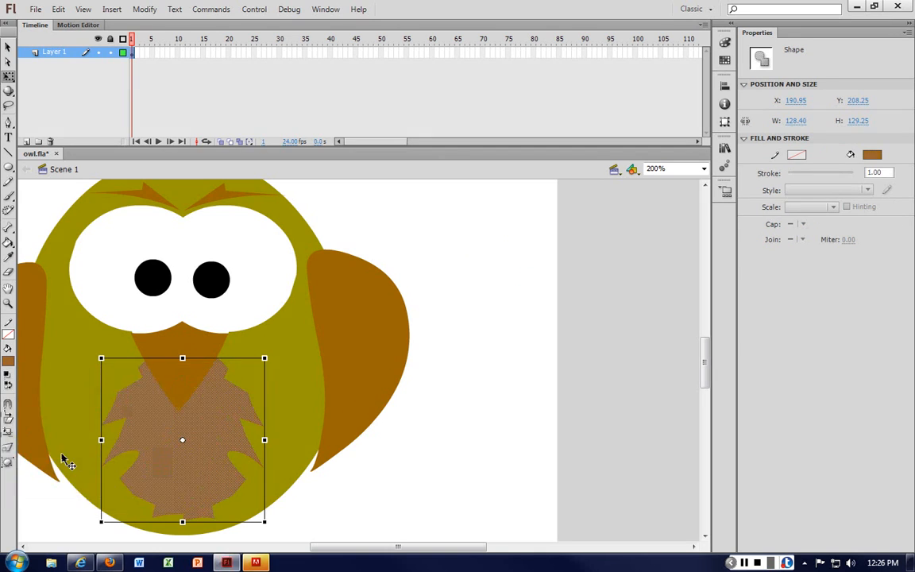
{"action": "left_click", "coordinate": [449, 454]}
{"action": "left_click", "coordinate": [170, 435]}
{"action": "left_click", "coordinate": [8, 361]}
{"action": "left_click", "coordinate": [66, 444]}
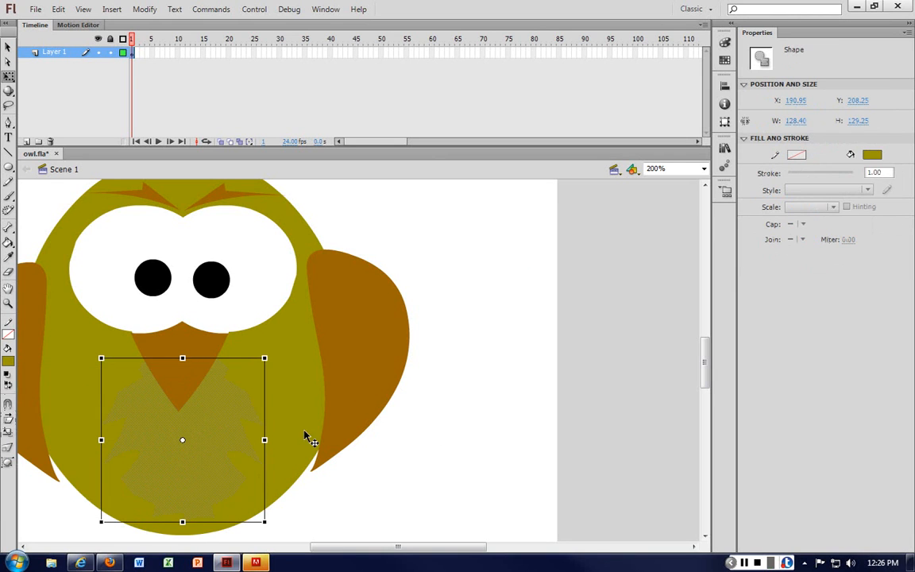
{"action": "left_click", "coordinate": [8, 362]}
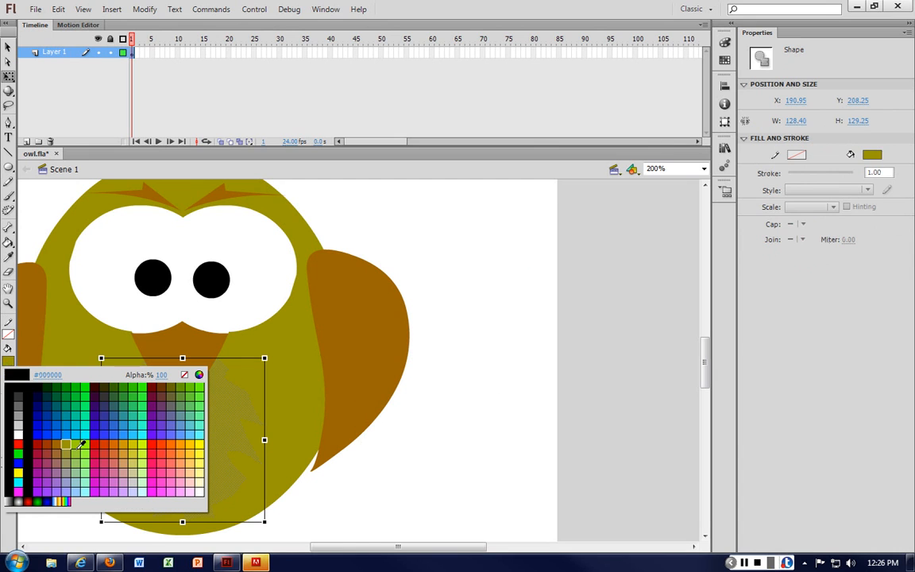
{"action": "left_click", "coordinate": [68, 403]}
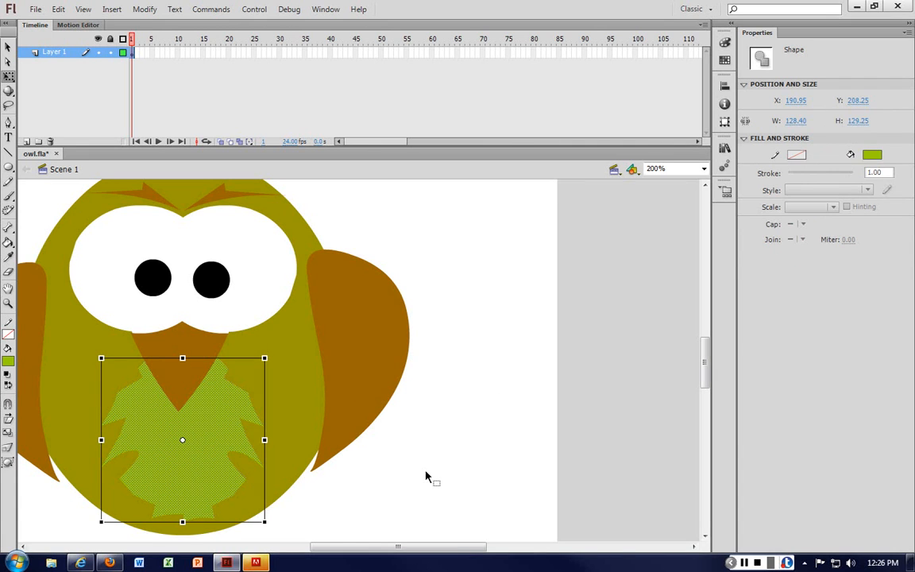
{"action": "left_click", "coordinate": [425, 476]}
{"action": "key", "text": "ctrl+1"}
{"action": "left_click", "coordinate": [276, 406]}
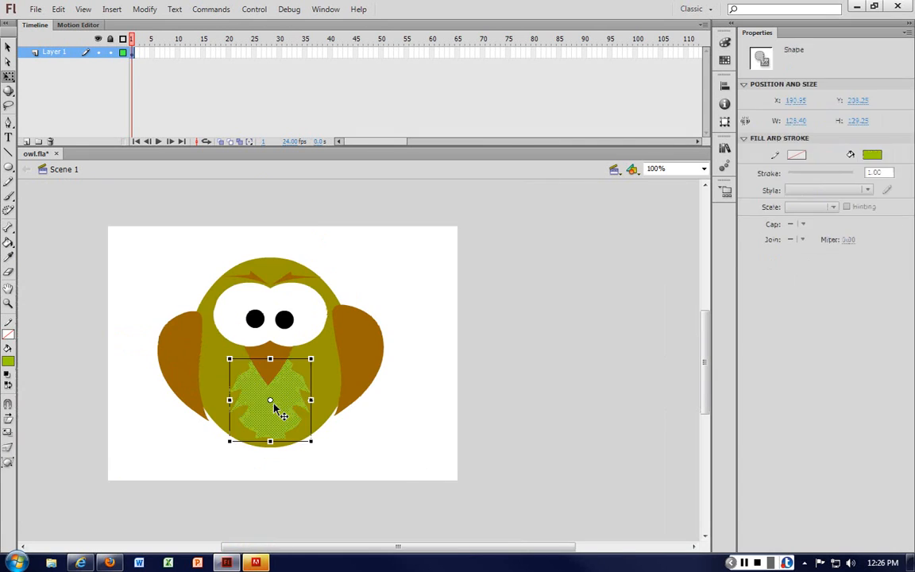
{"action": "left_click", "coordinate": [8, 361]}
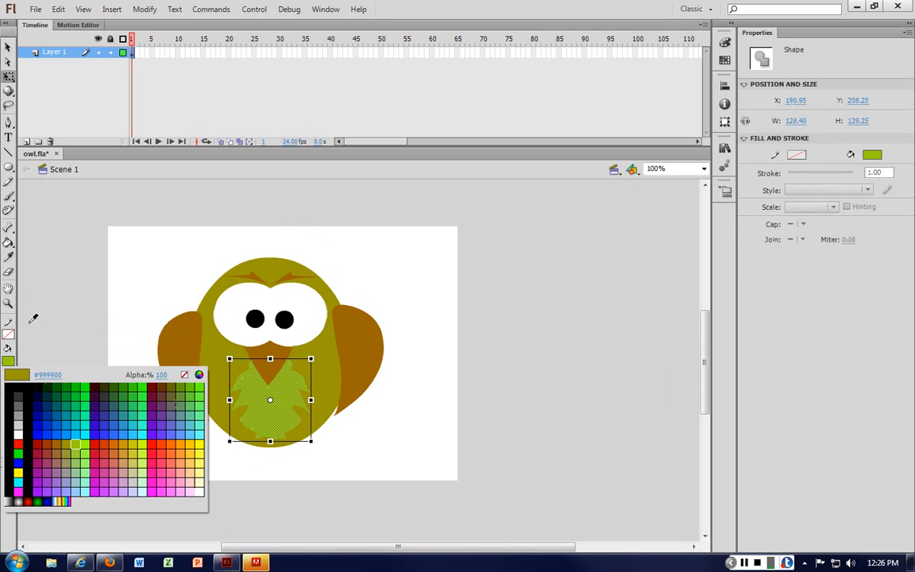
{"action": "left_click", "coordinate": [19, 415]}
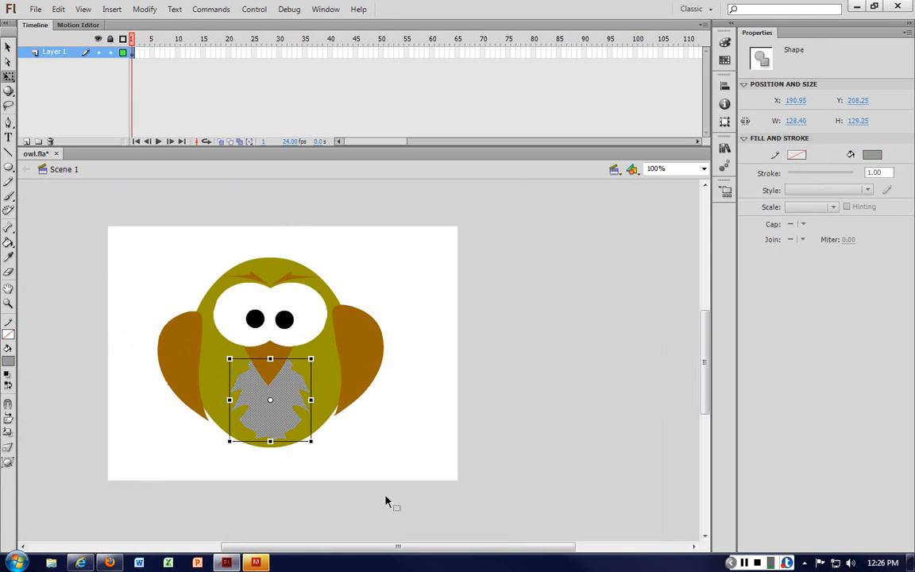
{"action": "left_click", "coordinate": [424, 470]}
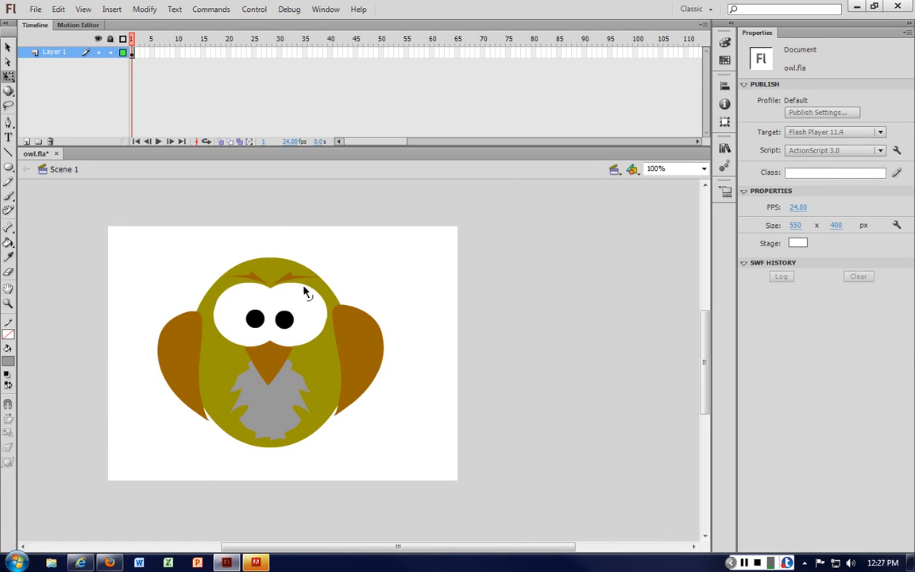
{"action": "left_click_drag", "start_coordinate": [267, 258], "coordinate": [268, 268]}
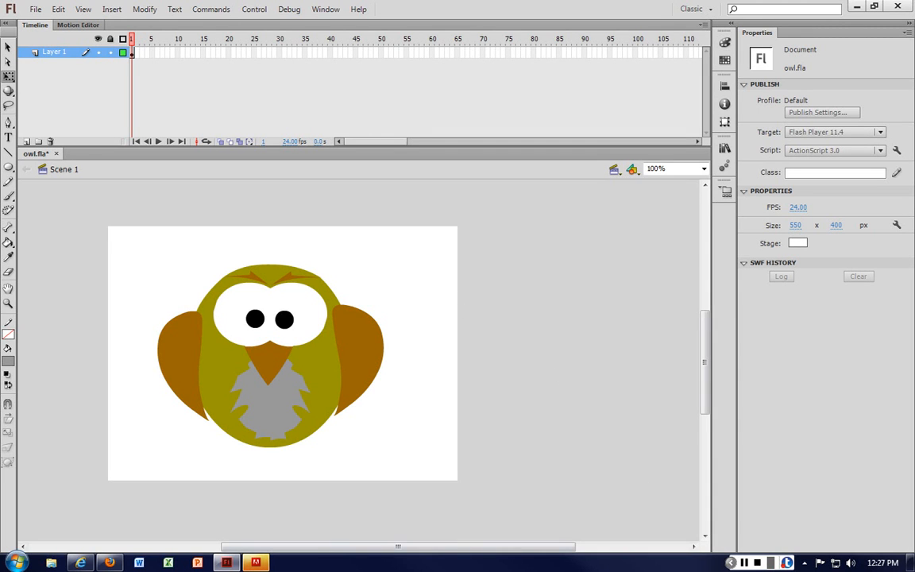
Step: Switch to PowerPoint, open 2.pptx and page through the Chapter 2 slides on selecting objects and applying colours
{"action": "key", "text": "super+d"}
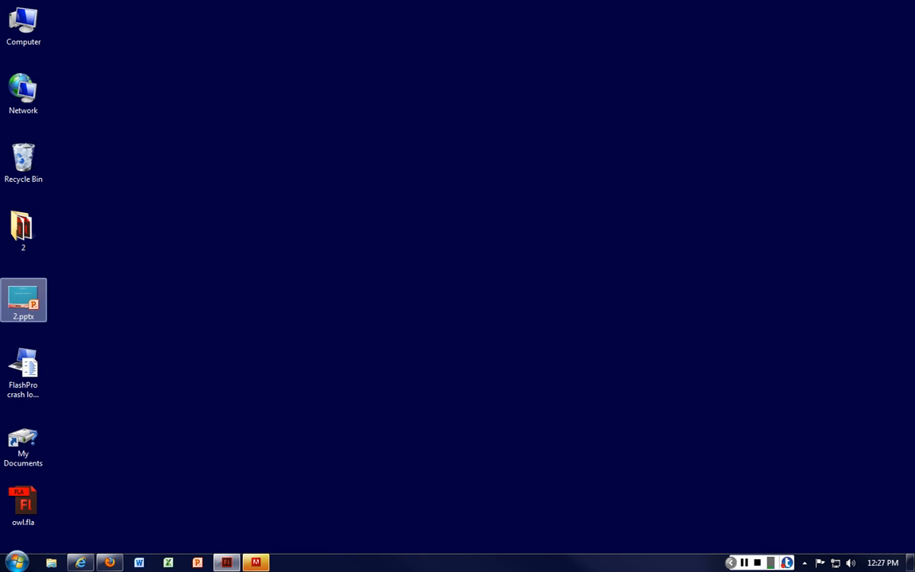
{"action": "double_click", "coordinate": [23, 300]}
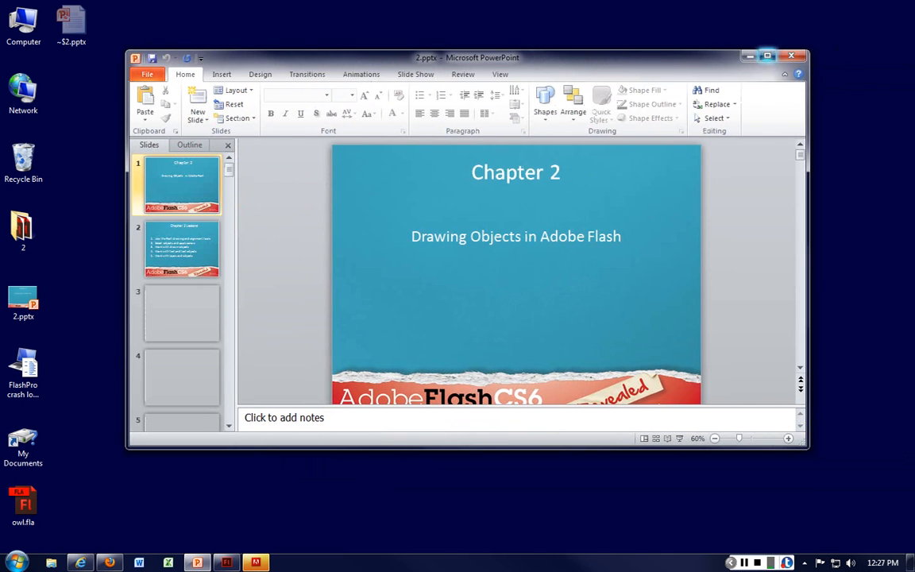
{"action": "left_click", "coordinate": [767, 55]}
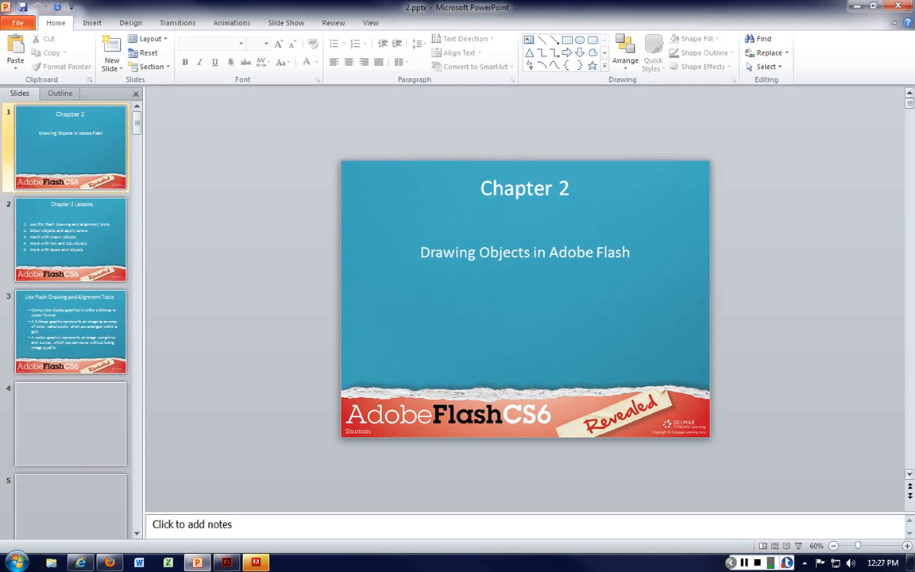
{"action": "scroll", "coordinate": [525, 298], "scroll_direction": "down", "scroll_amount": 2}
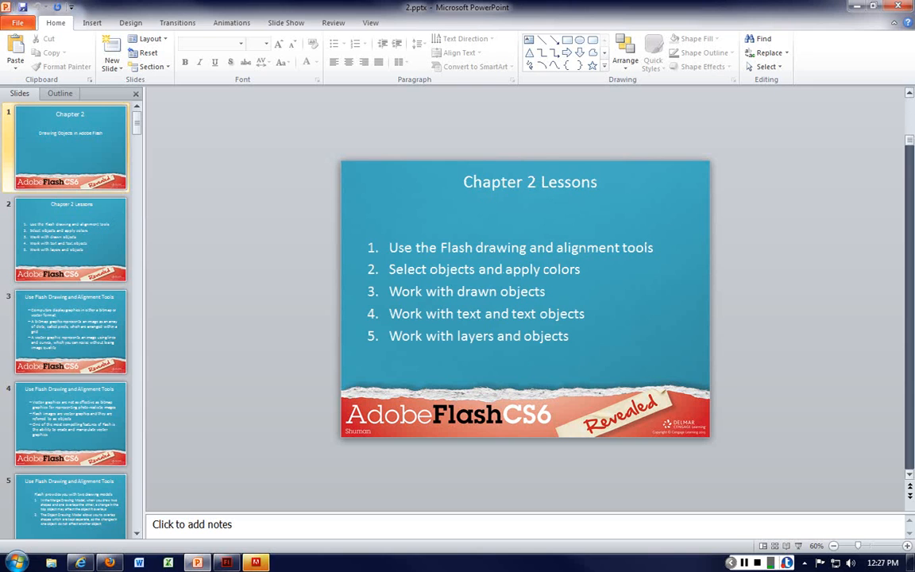
{"action": "scroll", "coordinate": [525, 298], "scroll_direction": "down", "scroll_amount": 9}
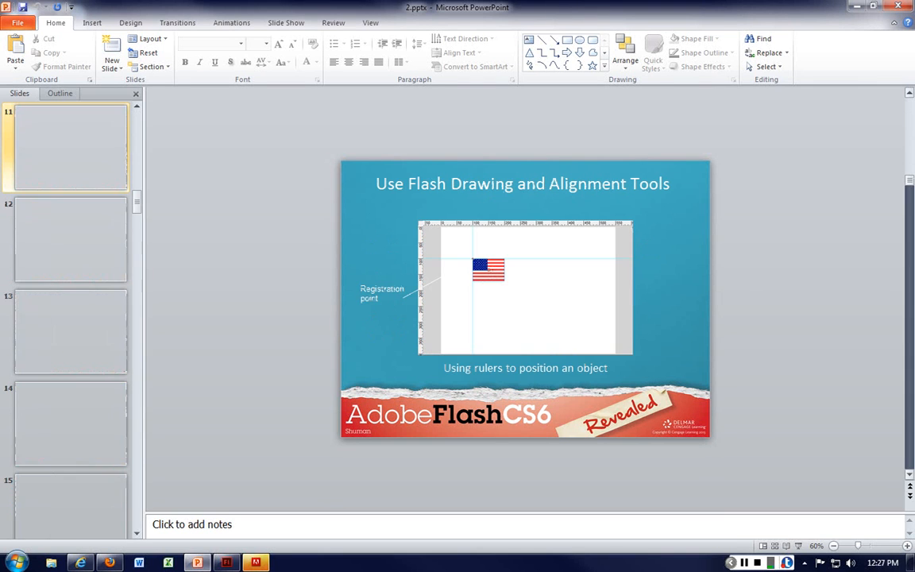
{"action": "scroll", "coordinate": [525, 298], "scroll_direction": "down", "scroll_amount": 1}
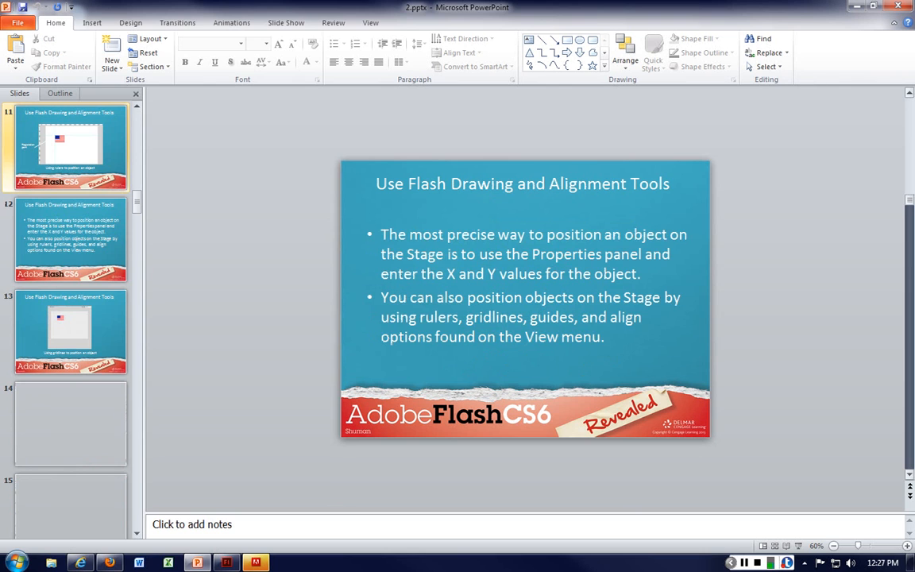
{"action": "scroll", "coordinate": [524, 299], "scroll_direction": "down", "scroll_amount": 4}
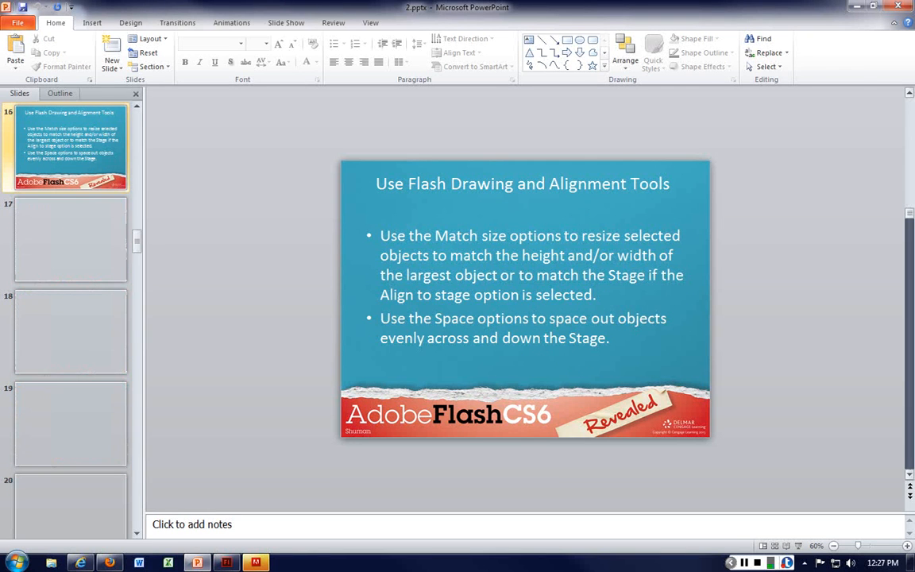
{"action": "left_click", "coordinate": [909, 381]}
{"action": "left_click", "coordinate": [909, 382]}
{"action": "left_click", "coordinate": [909, 381]}
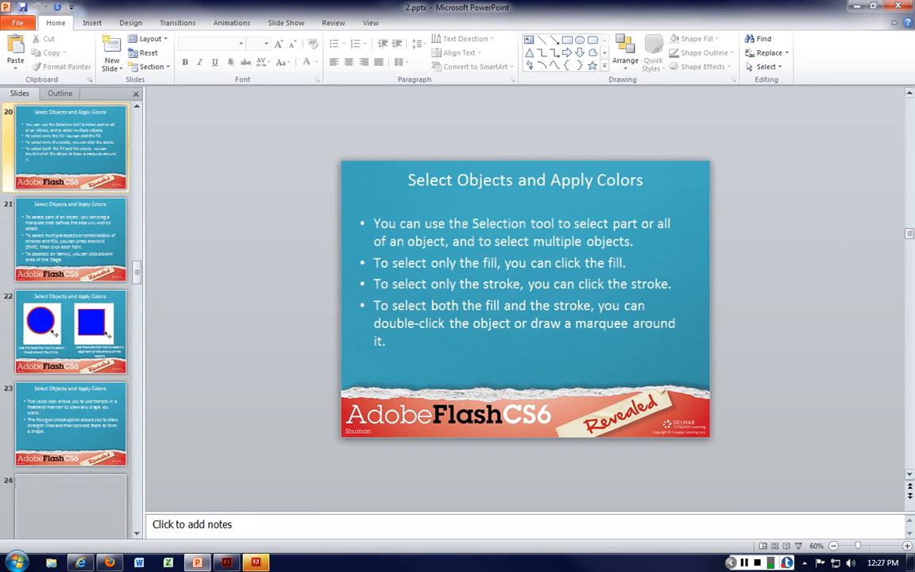
{"action": "left_click", "coordinate": [909, 381]}
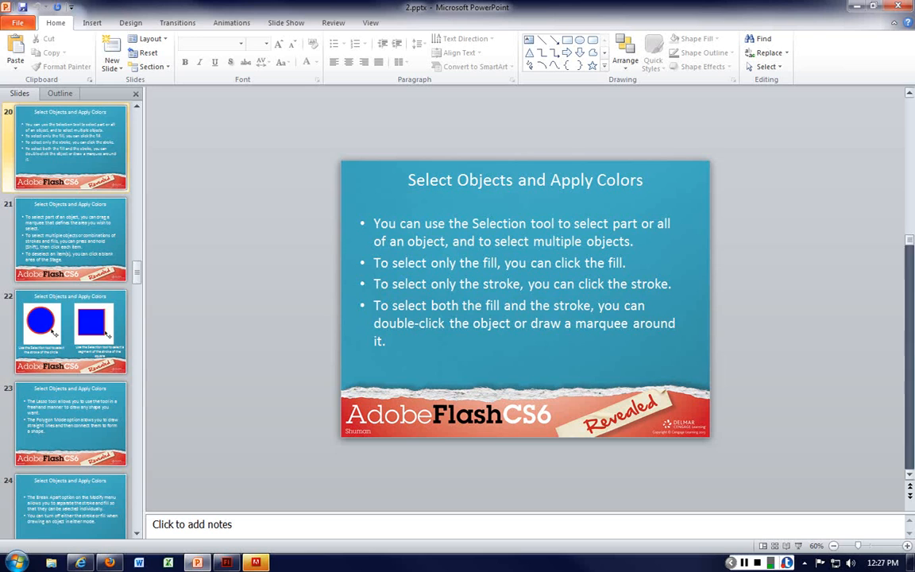
{"action": "left_click", "coordinate": [909, 381]}
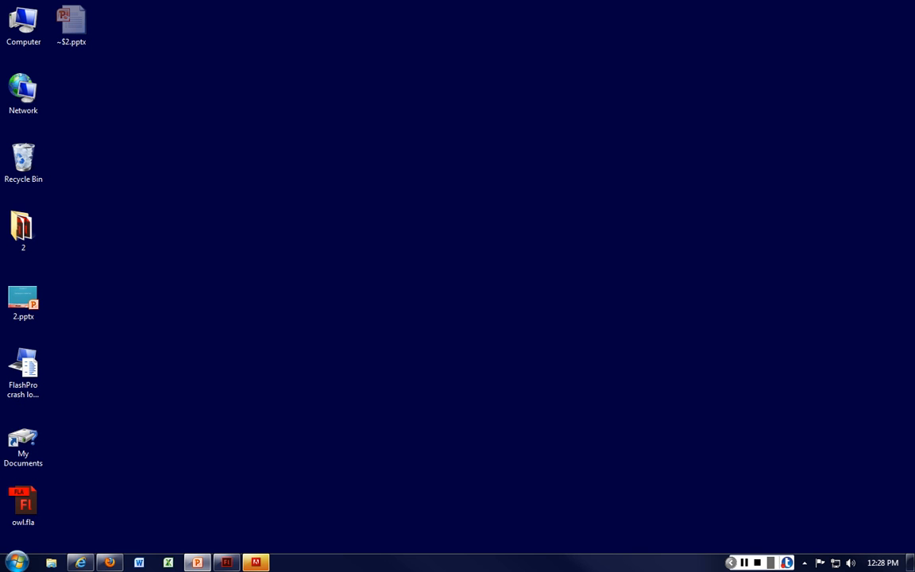
{"action": "left_click_drag", "start_coordinate": [914, 56], "coordinate": [490, 72]}
{"action": "left_click", "coordinate": [764, 71]}
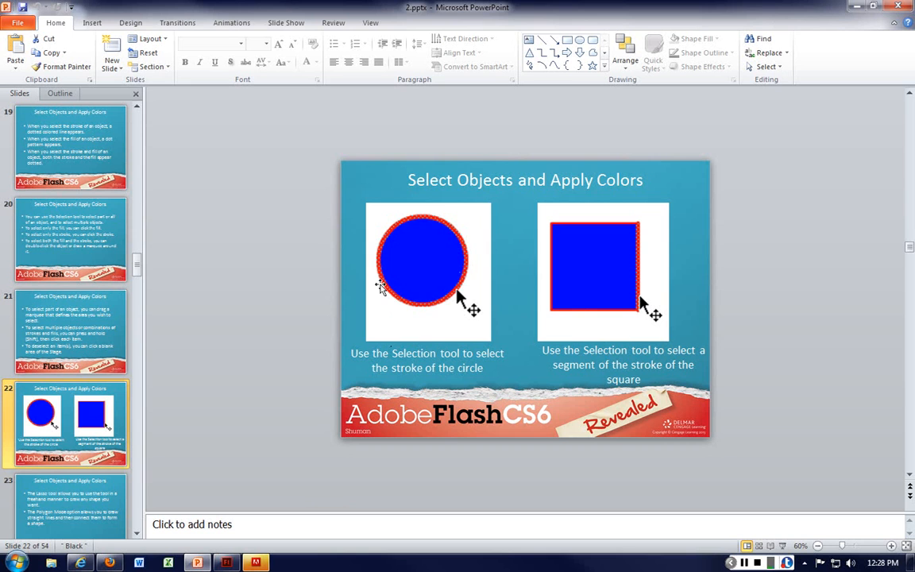
Step: Switch back to Flash and add a new layer above Layer 1
{"action": "left_click_drag", "start_coordinate": [914, 17], "coordinate": [505, 19]}
{"action": "left_click", "coordinate": [859, 14]}
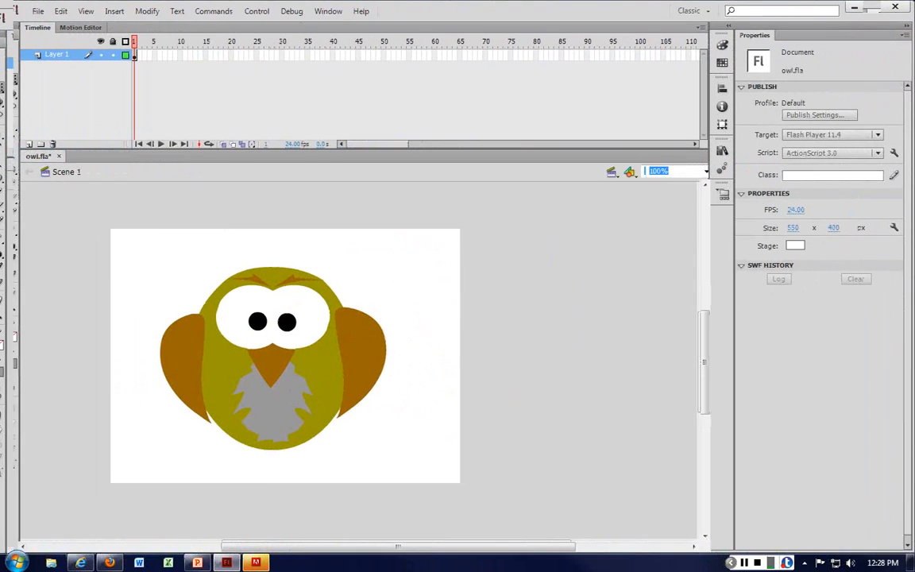
{"action": "left_click", "coordinate": [26, 141]}
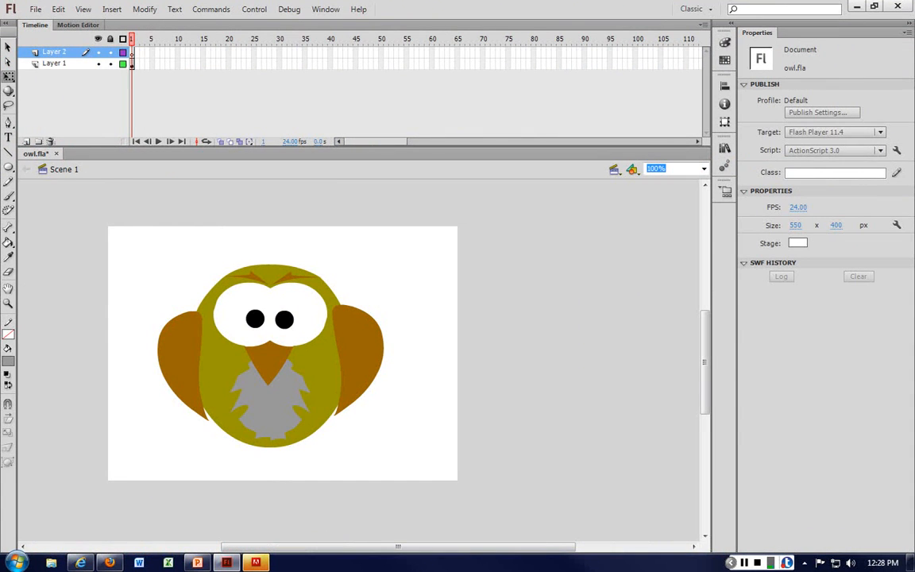
Step: Set the stroke colour to dark blue and draw a grey oval about 96 by 89 px at the stage's upper left
{"action": "left_click", "coordinate": [8, 166]}
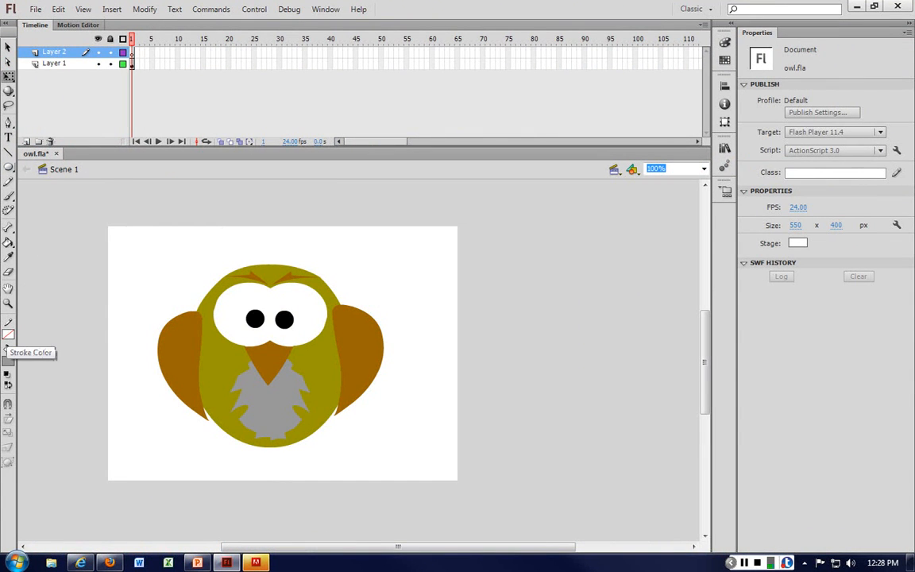
{"action": "left_click", "coordinate": [8, 335]}
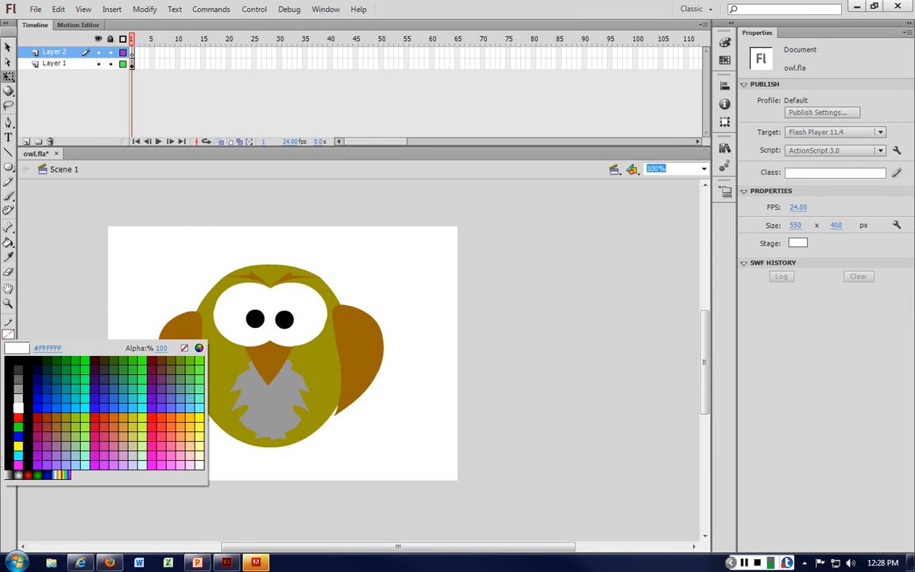
{"action": "left_click", "coordinate": [45, 386]}
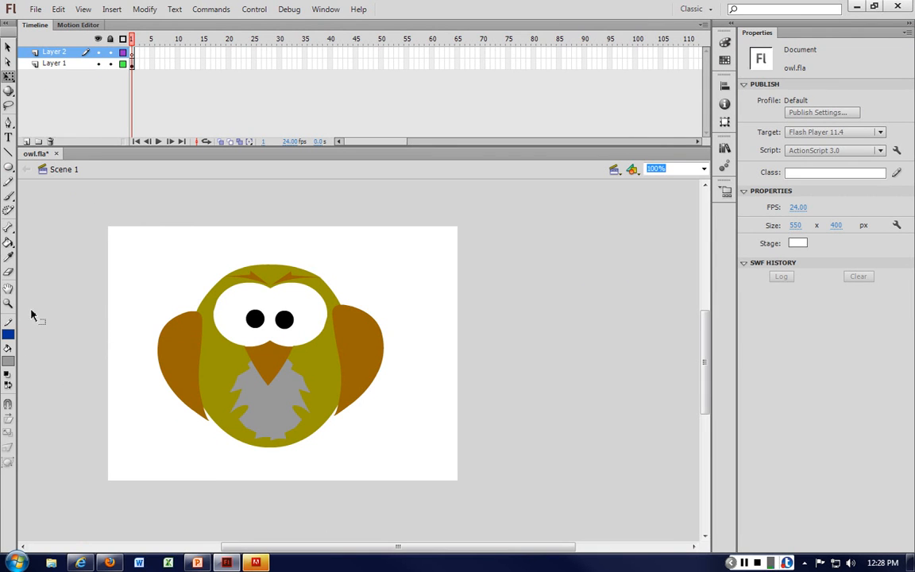
{"action": "key", "text": "v"}
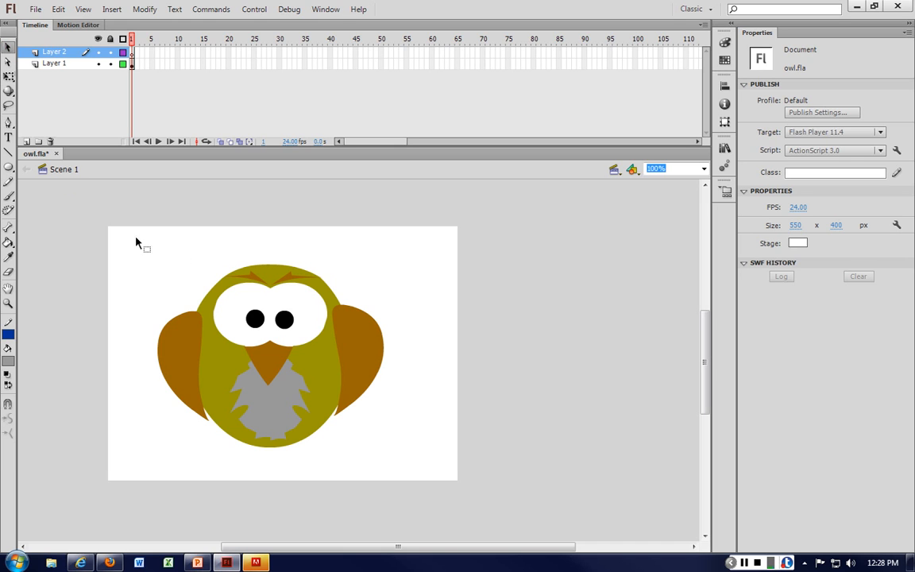
{"action": "key", "text": "o"}
{"action": "left_click_drag", "start_coordinate": [130, 241], "coordinate": [190, 298]}
{"action": "key", "text": "v"}
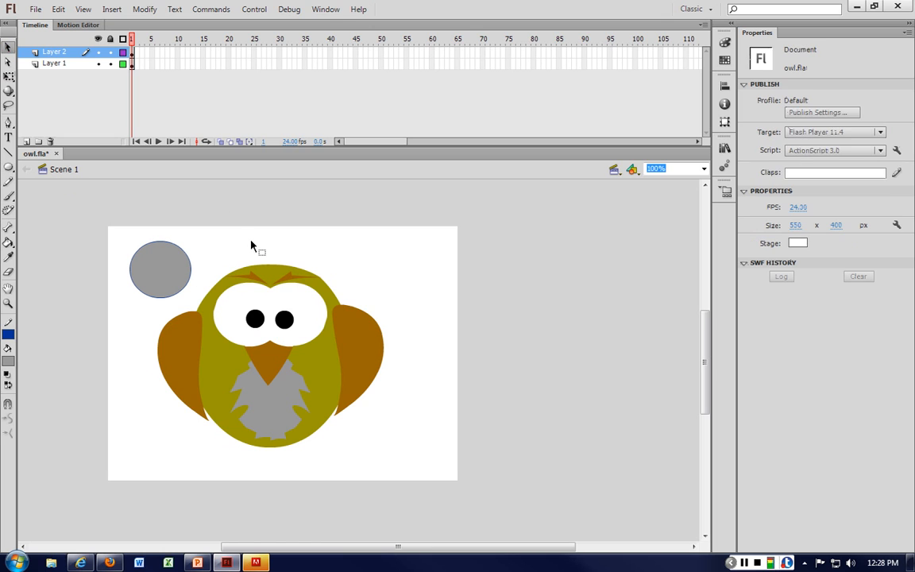
Step: Select only the oval's fill and drag it away from its outline
{"action": "key", "text": "ctrl+="}
{"action": "scroll", "coordinate": [45, 278], "scroll_direction": "up", "scroll_amount": 3}
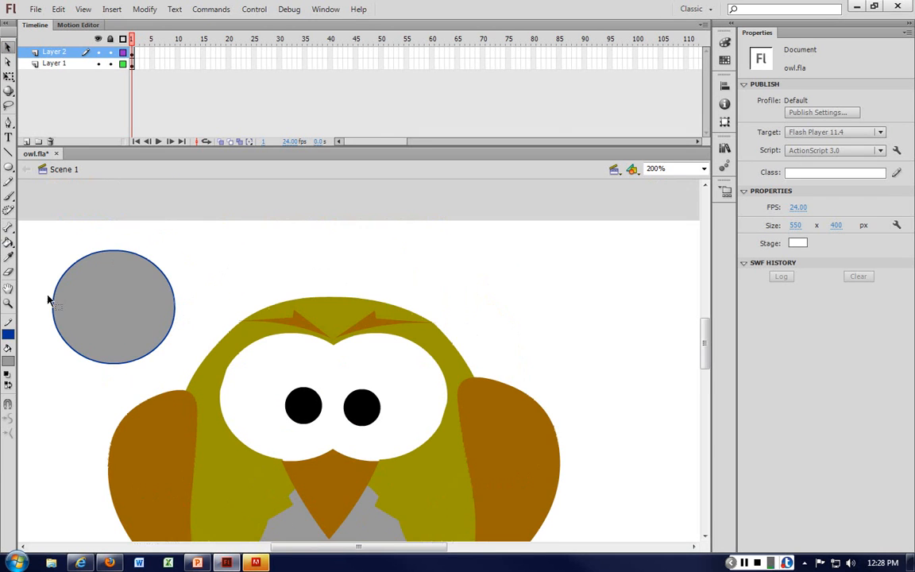
{"action": "left_click", "coordinate": [144, 321]}
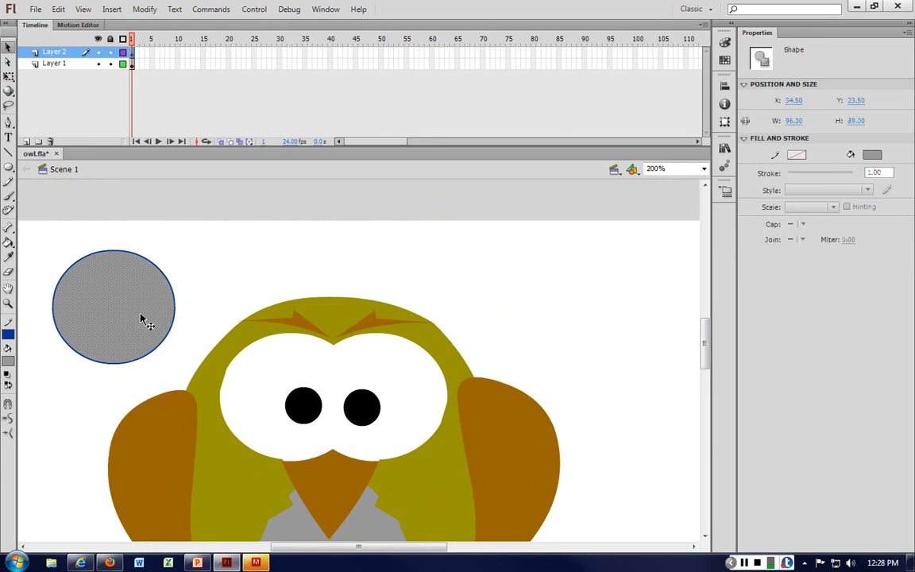
{"action": "left_click_drag", "start_coordinate": [126, 314], "coordinate": [590, 291]}
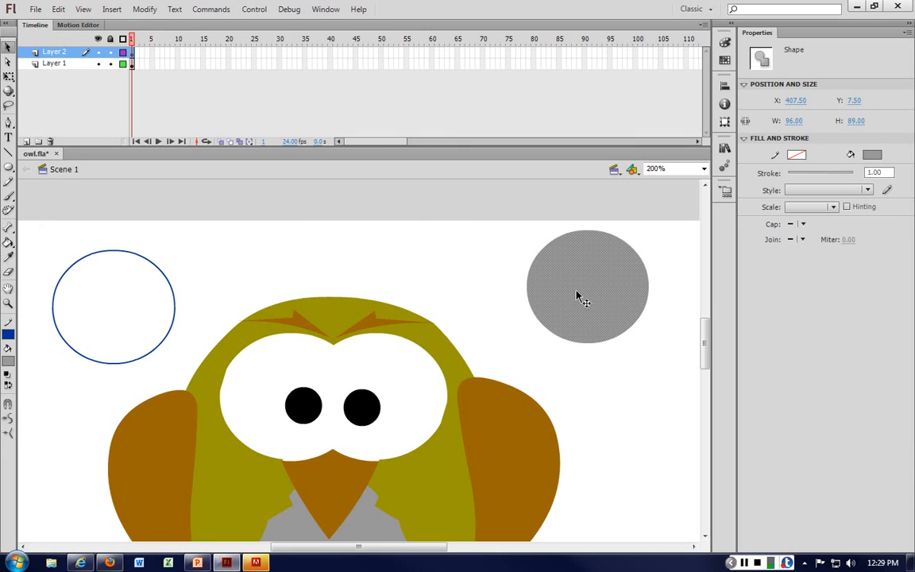
{"action": "left_click", "coordinate": [228, 264]}
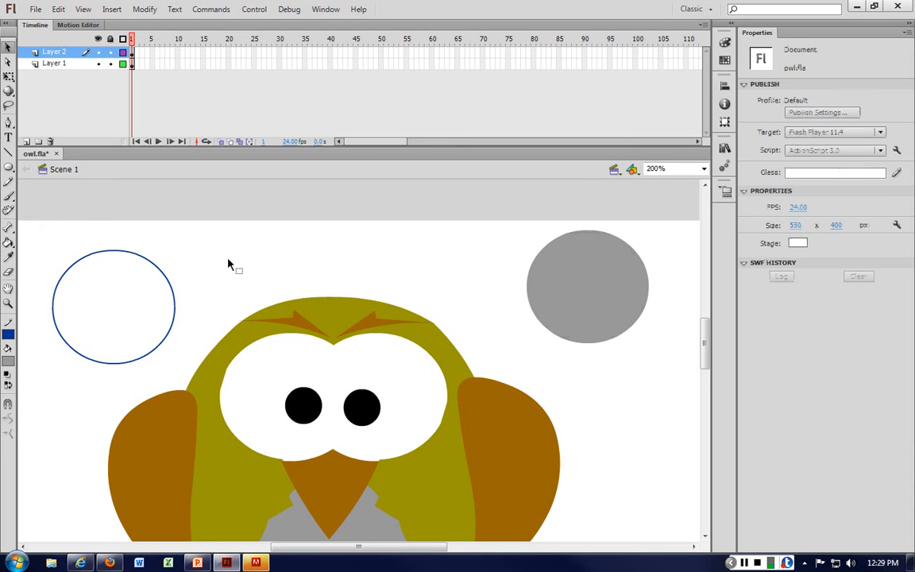
Step: Undo the fill move and select the oval's fill and outline together through the layer's frame
{"action": "key", "text": "ctrl+z"}
{"action": "key", "text": "ctrl+z"}
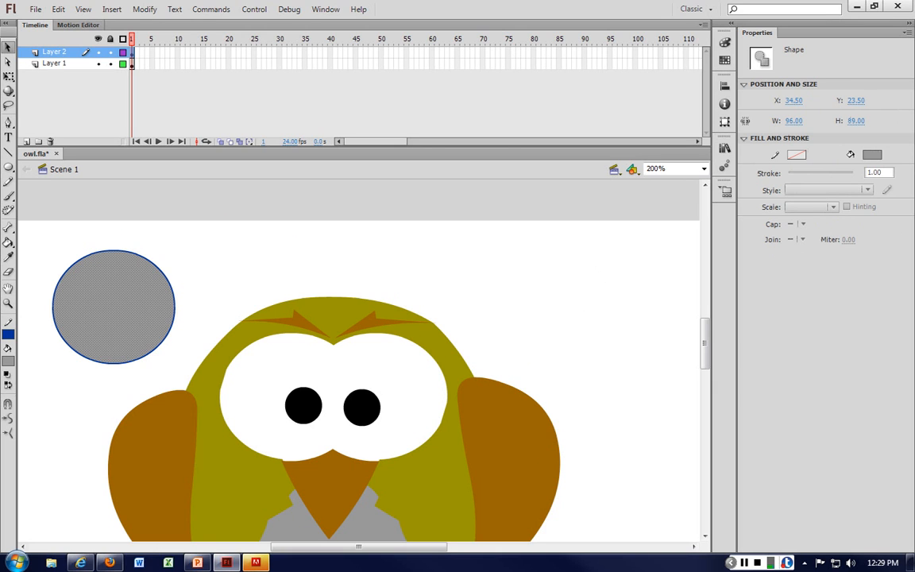
{"action": "left_click", "coordinate": [132, 53]}
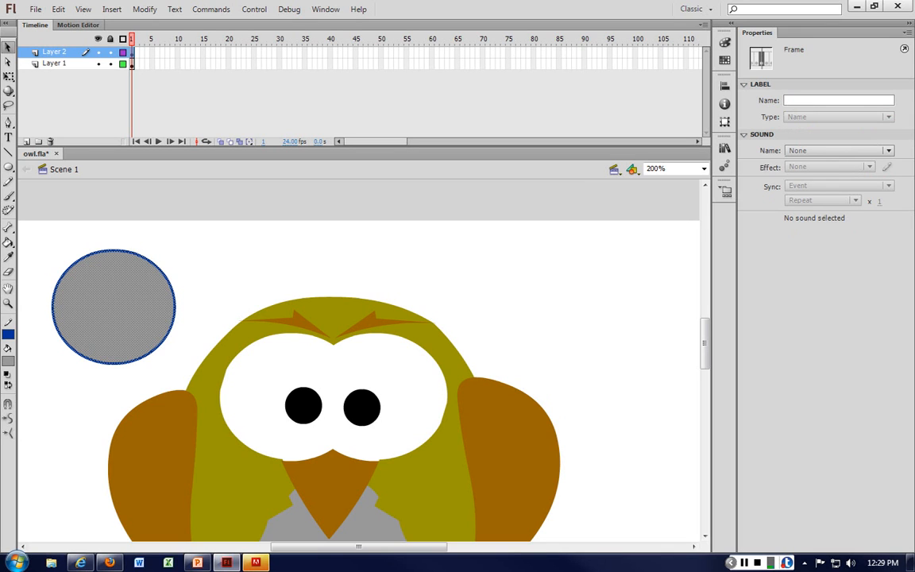
Step: Select only the grey oval's blue outline and delete it
{"action": "left_click", "coordinate": [242, 242]}
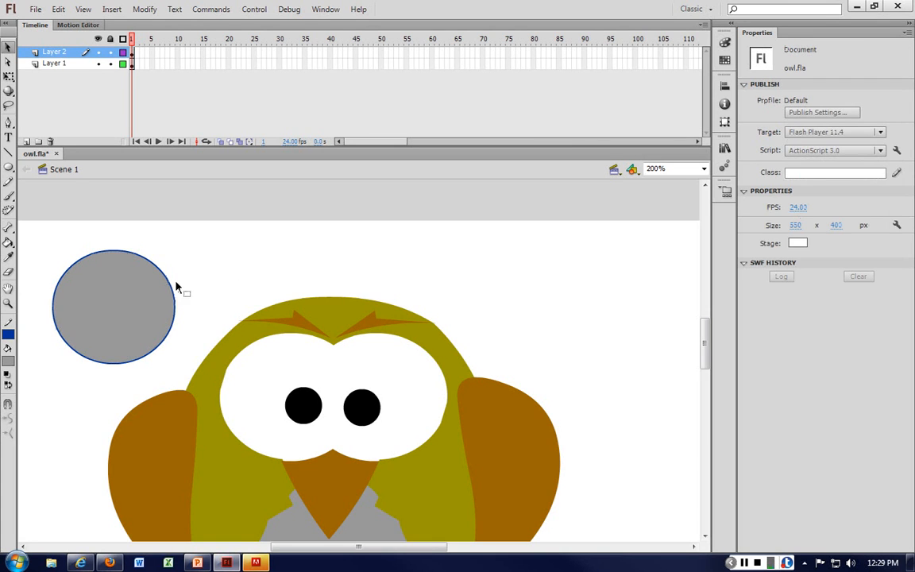
{"action": "left_click", "coordinate": [168, 282]}
{"action": "key", "text": "Delete"}
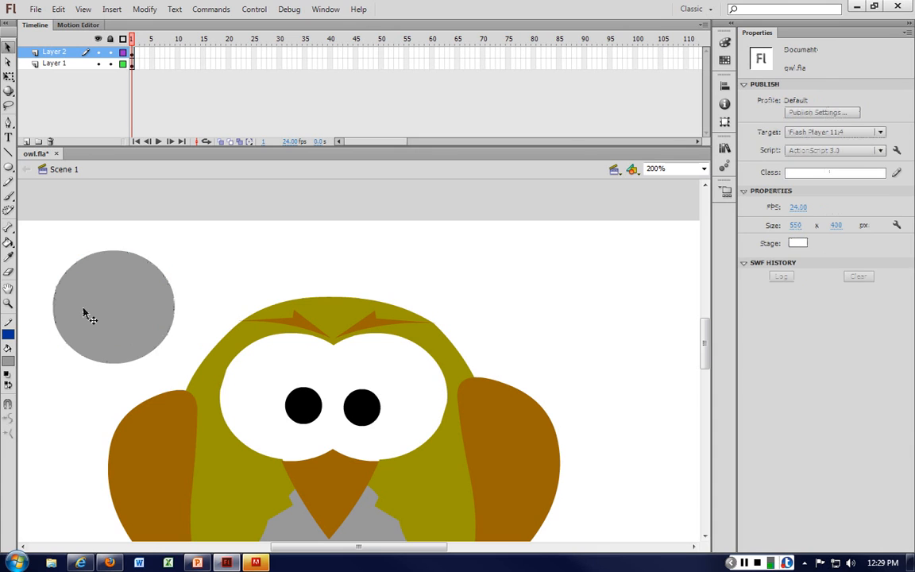
Step: Set the stroke colour to none and delete the oval's remaining grey fill
{"action": "left_click", "coordinate": [12, 329]}
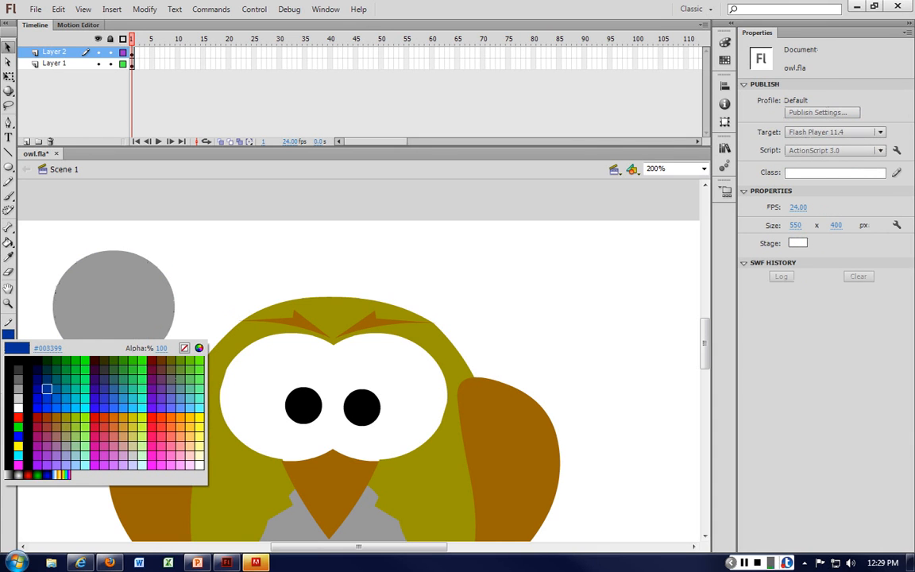
{"action": "left_click", "coordinate": [184, 348]}
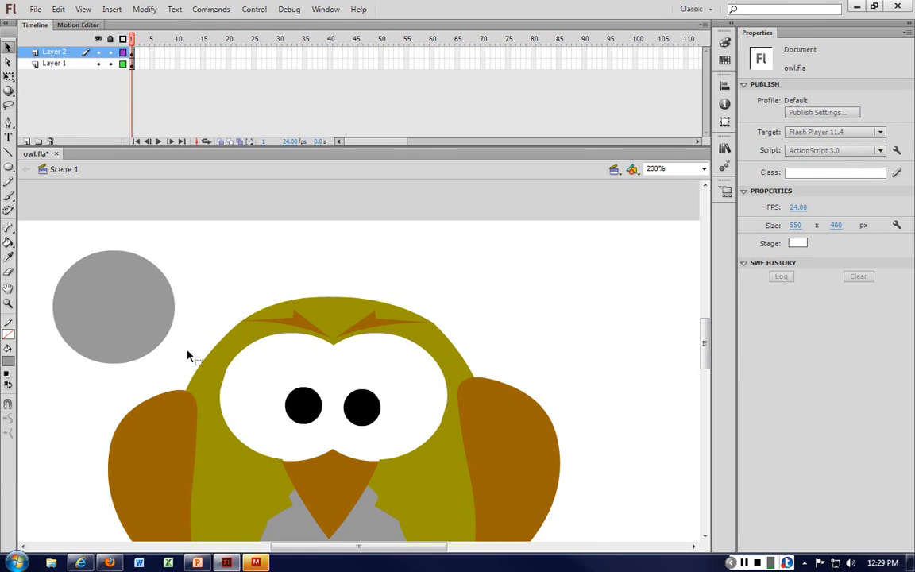
{"action": "left_click", "coordinate": [127, 328]}
{"action": "key", "text": "Delete"}
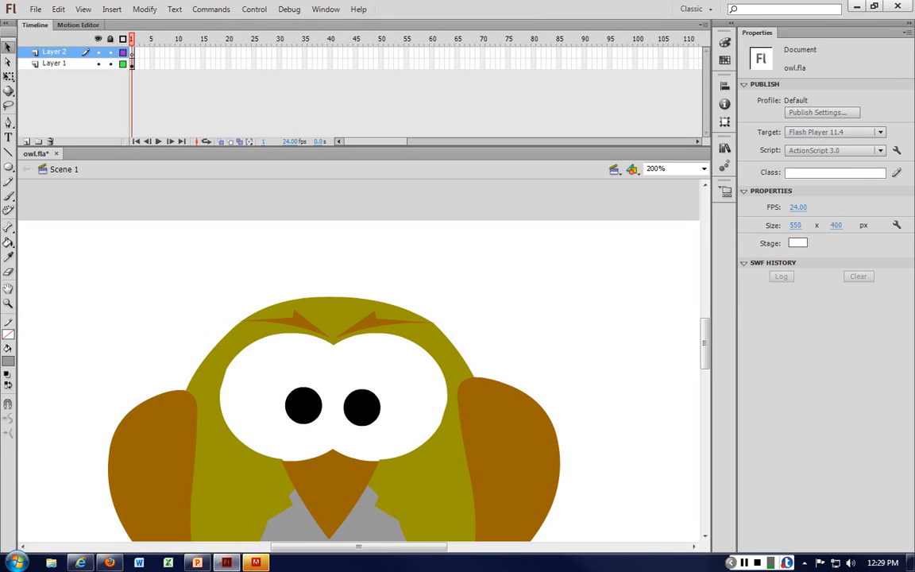
Step: Set the fill to none and the stroke to orange-red, then draw a circle about 85 by 81 px at the stage's upper right
{"action": "left_click", "coordinate": [6, 374]}
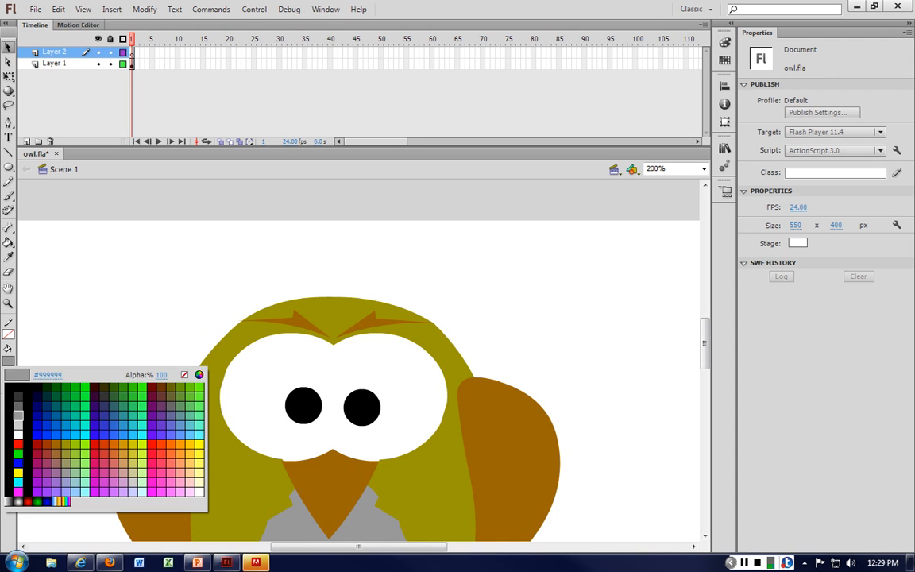
{"action": "left_click", "coordinate": [183, 373]}
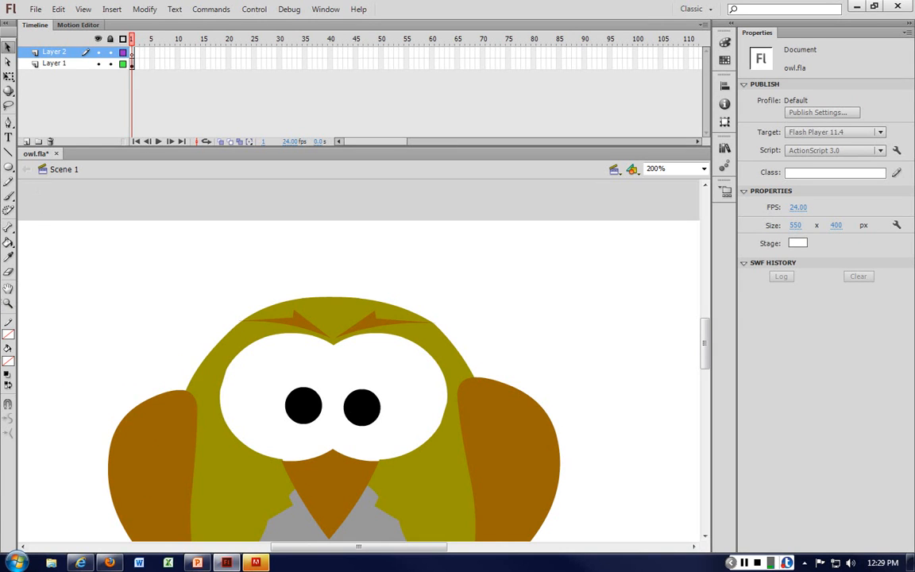
{"action": "left_click", "coordinate": [8, 334]}
{"action": "left_click", "coordinate": [161, 414]}
{"action": "key", "text": "o"}
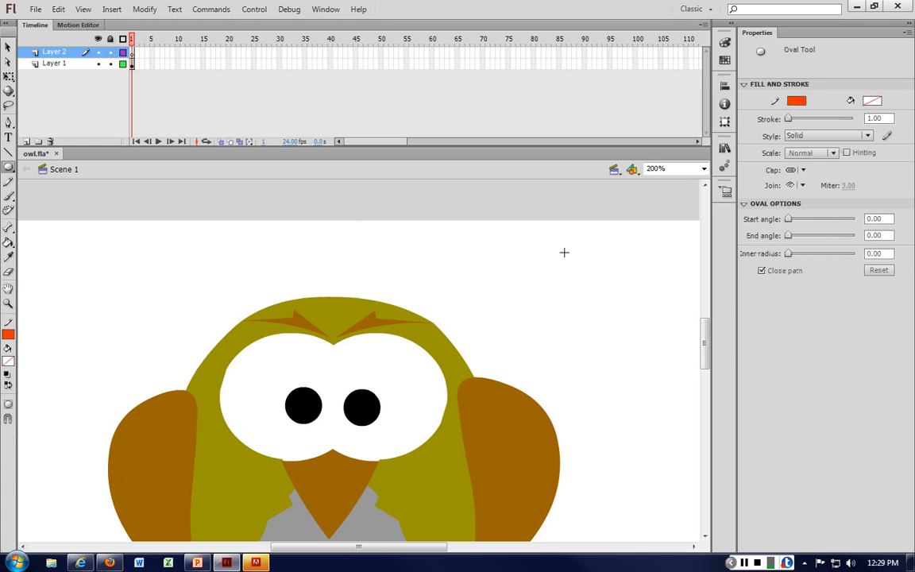
{"action": "left_click_drag", "start_coordinate": [564, 249], "coordinate": [672, 351]}
Step: Move the orange circle a little to the left and decline saving with auto-recovery
{"action": "key", "text": "v"}
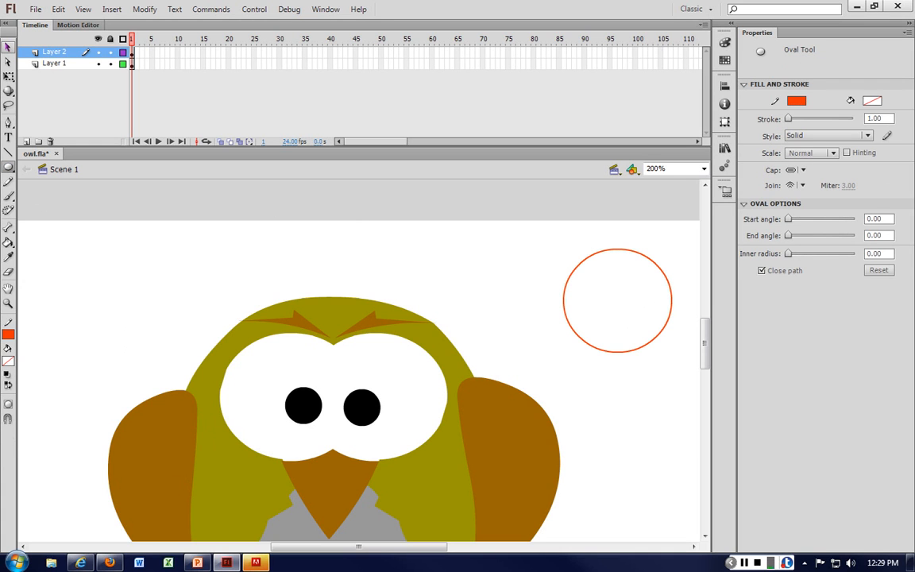
{"action": "left_click", "coordinate": [638, 255]}
{"action": "left_click_drag", "start_coordinate": [637, 256], "coordinate": [590, 254]}
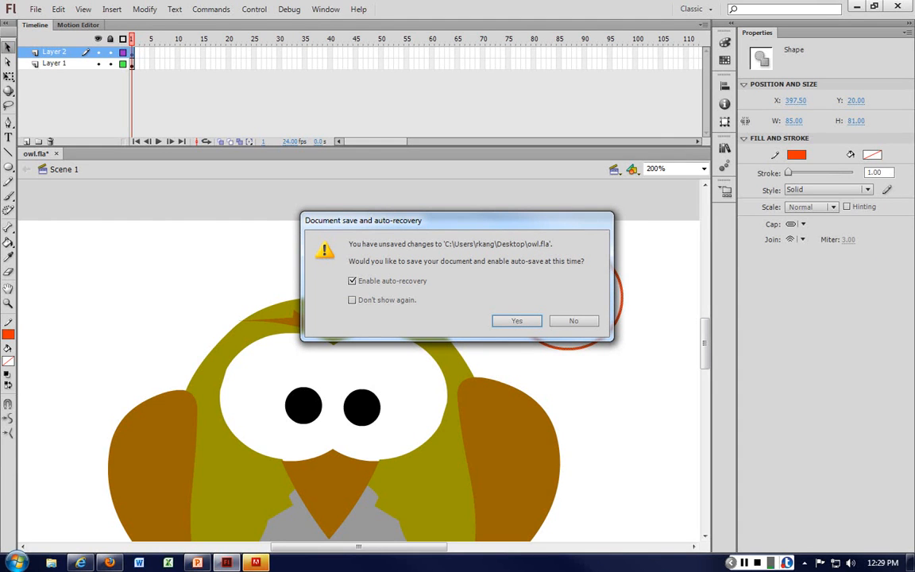
{"action": "left_click", "coordinate": [574, 321]}
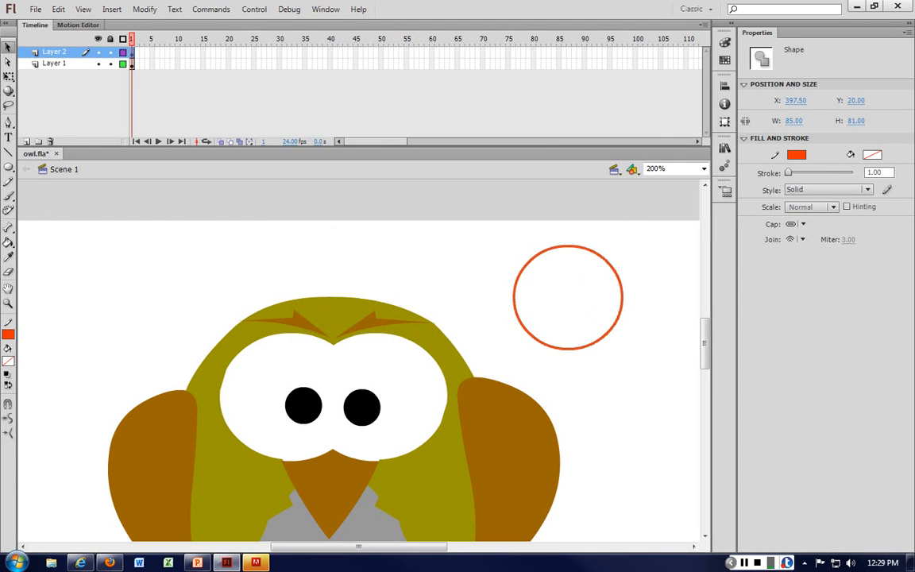
Step: Consult the colour palette slide, then set the fill colour to dark navy
{"action": "left_click", "coordinate": [874, 7]}
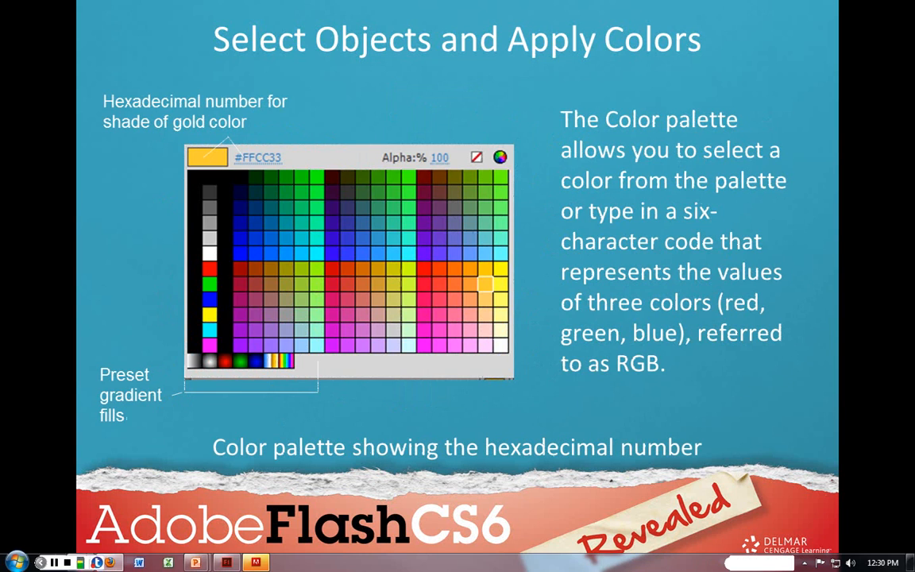
{"action": "left_click_drag", "start_coordinate": [914, 24], "coordinate": [445, 24]}
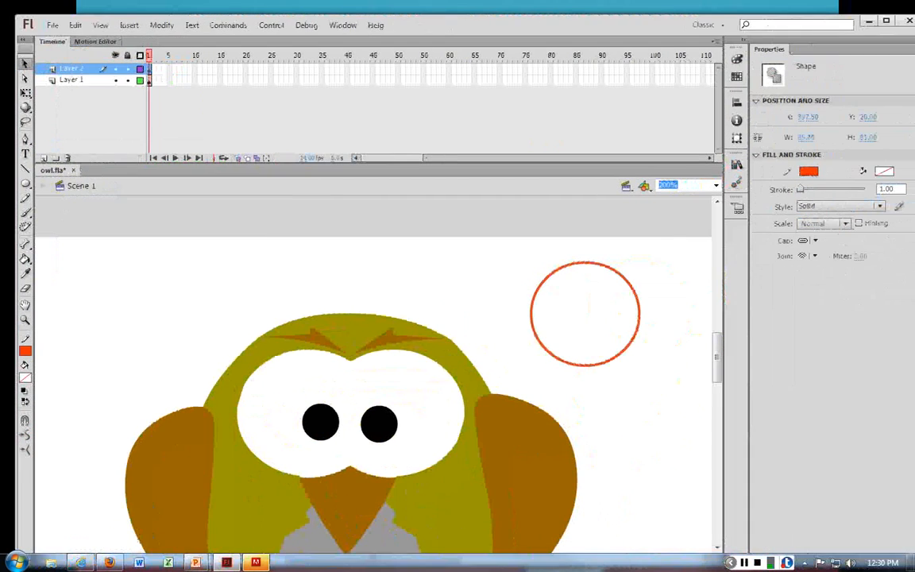
{"action": "left_click", "coordinate": [886, 21]}
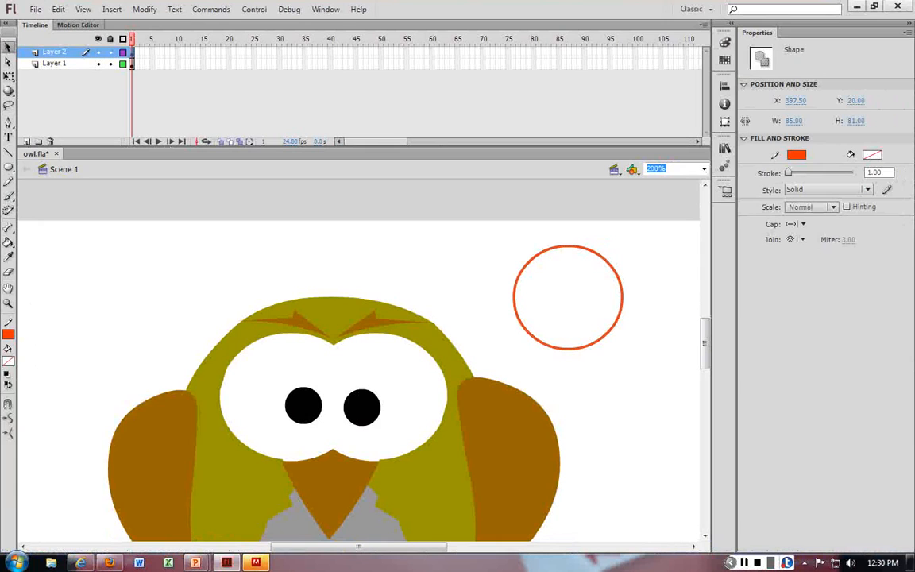
{"action": "left_click", "coordinate": [8, 361]}
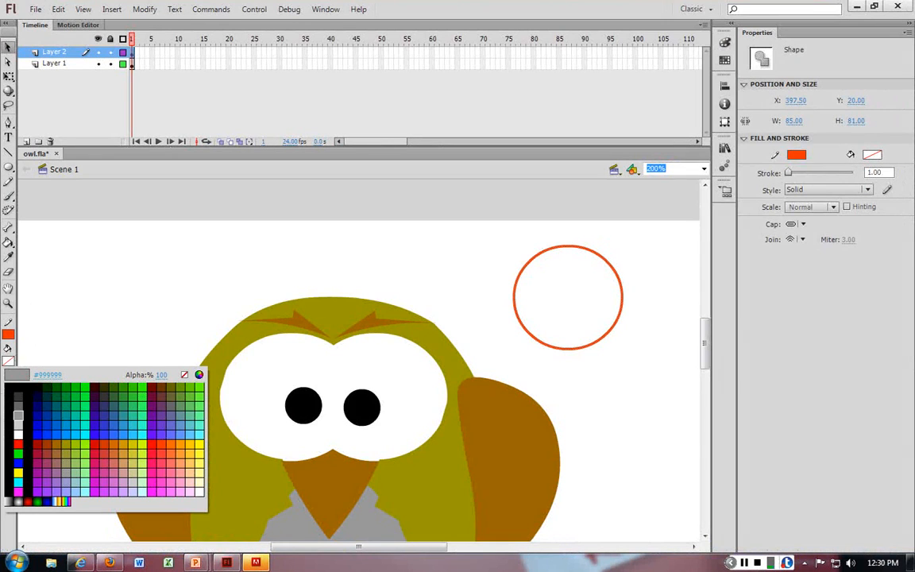
{"action": "left_click", "coordinate": [47, 385]}
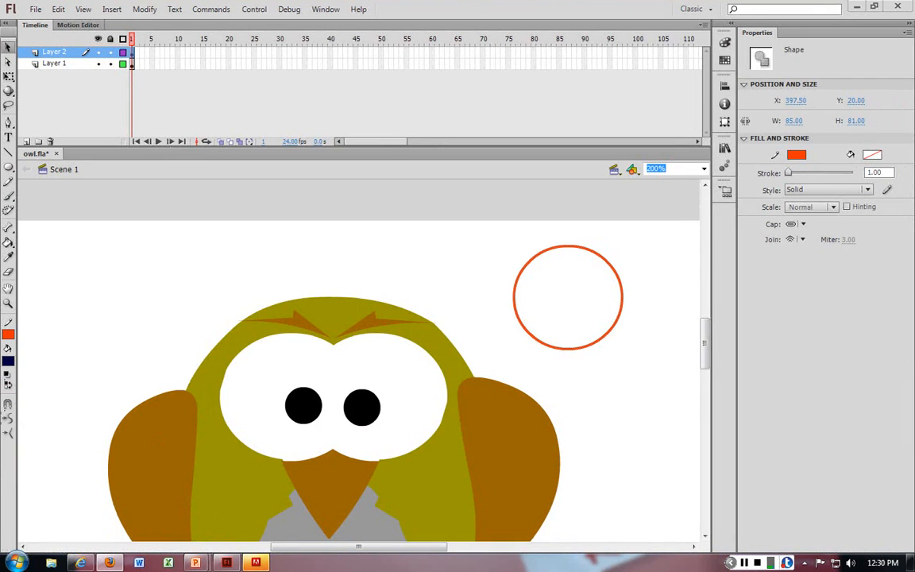
Step: Switch to Firefox, search Google for hex colors and open the Color Hex Color Codes site
{"action": "left_click_drag", "start_coordinate": [914, 148], "coordinate": [248, 32]}
{"action": "left_click", "coordinate": [238, 82]}
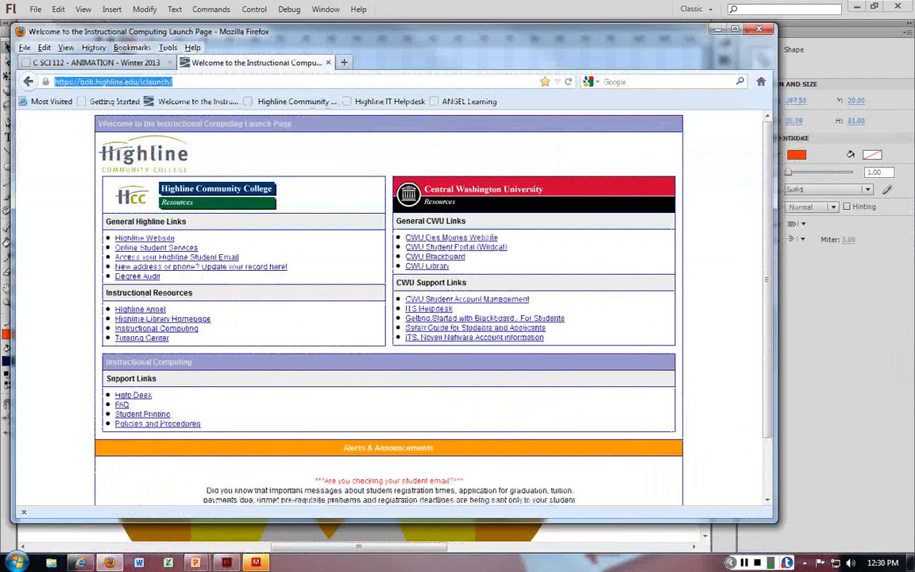
{"action": "type", "text": "google.com/"}
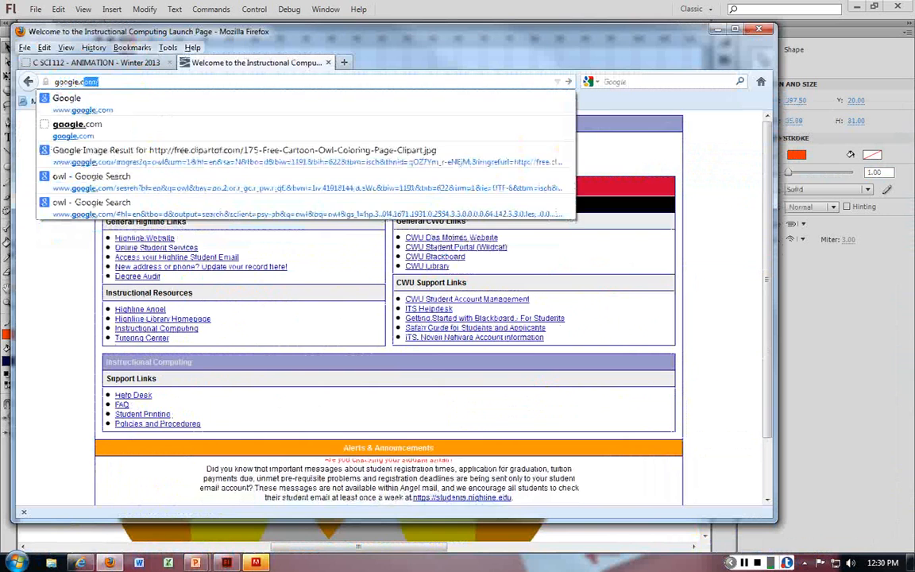
{"action": "key", "text": "Return"}
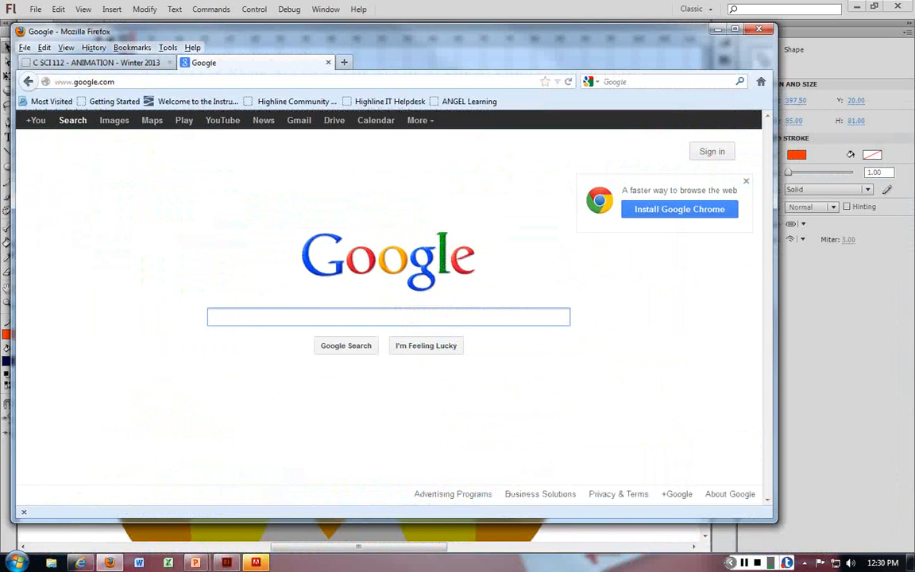
{"action": "type", "text": "hex colors"}
{"action": "key", "text": "Return"}
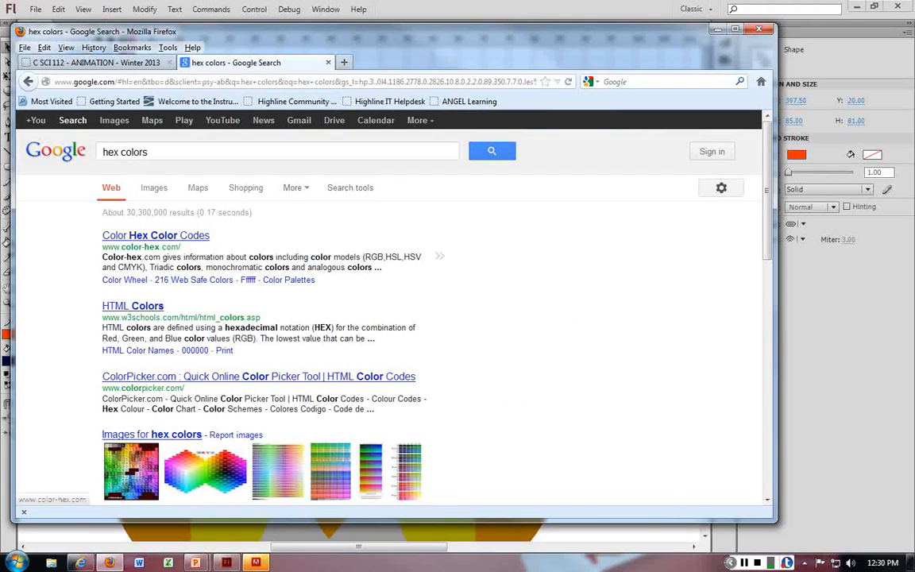
{"action": "left_click", "coordinate": [155, 235]}
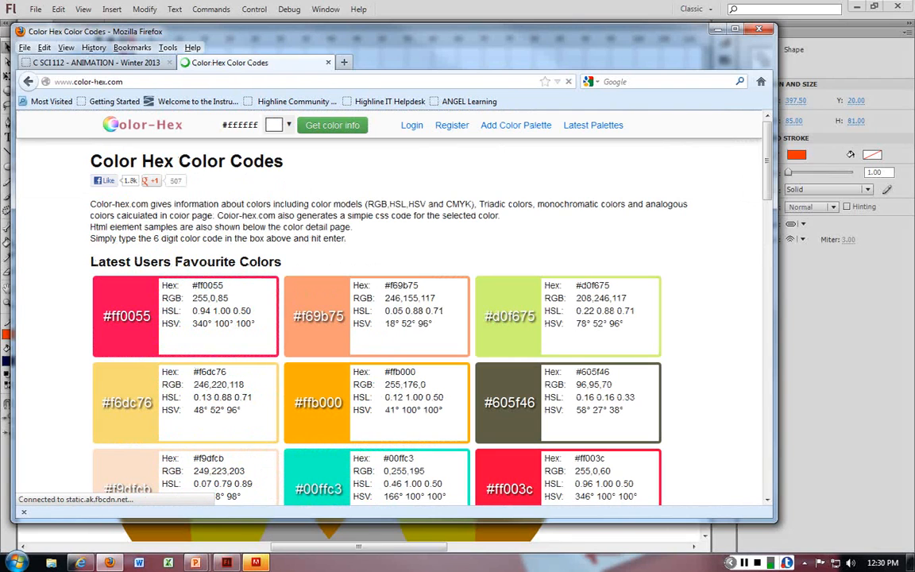
Step: Return to Flash, select the circle's outline and recolour it with the owl wing's brown using the eyedropper
{"action": "left_click_drag", "start_coordinate": [230, 32], "coordinate": [914, 73]}
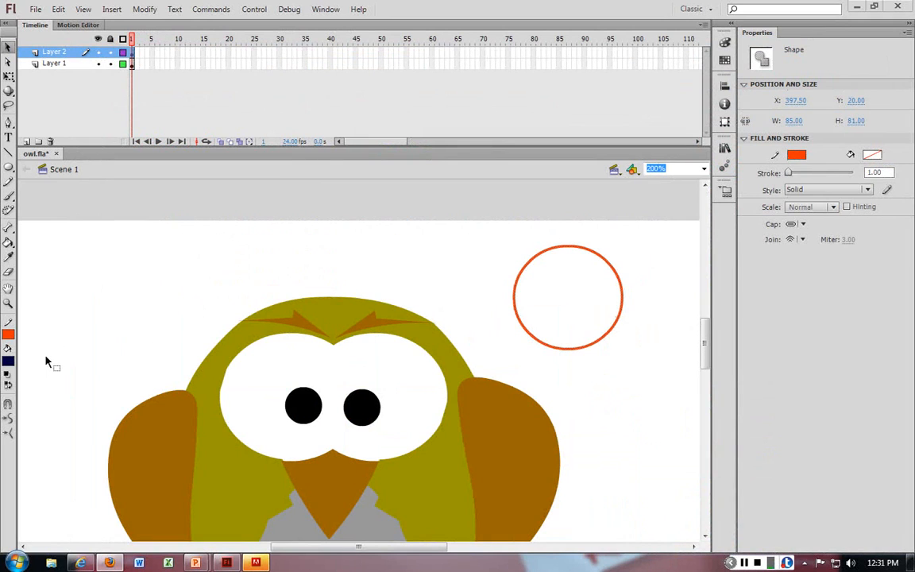
{"action": "left_click", "coordinate": [129, 289]}
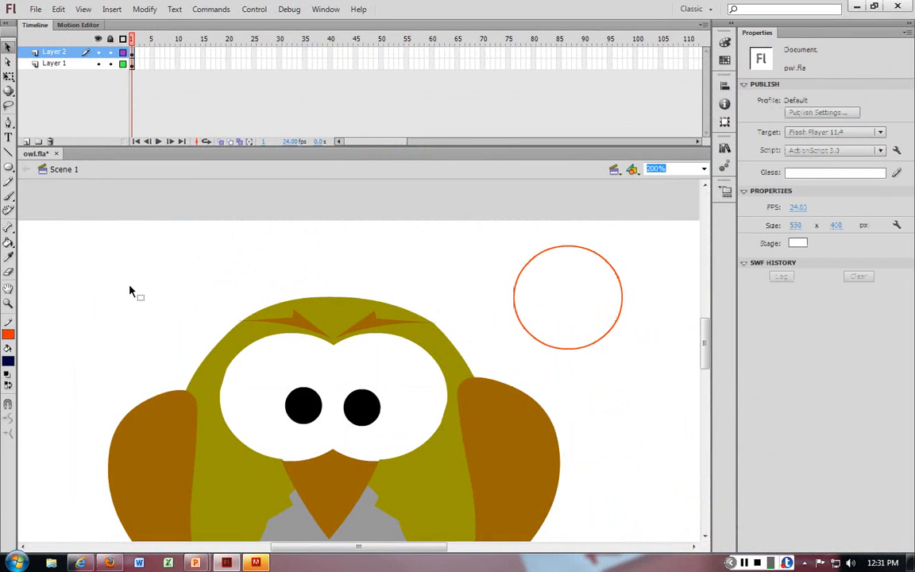
{"action": "left_click", "coordinate": [558, 348]}
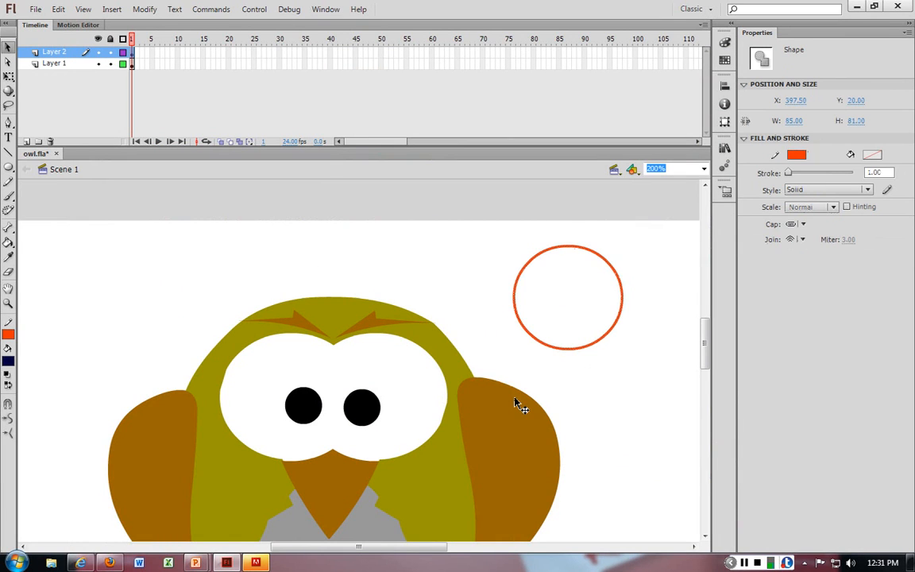
{"action": "scroll", "coordinate": [516, 405], "scroll_direction": "down", "scroll_amount": 2}
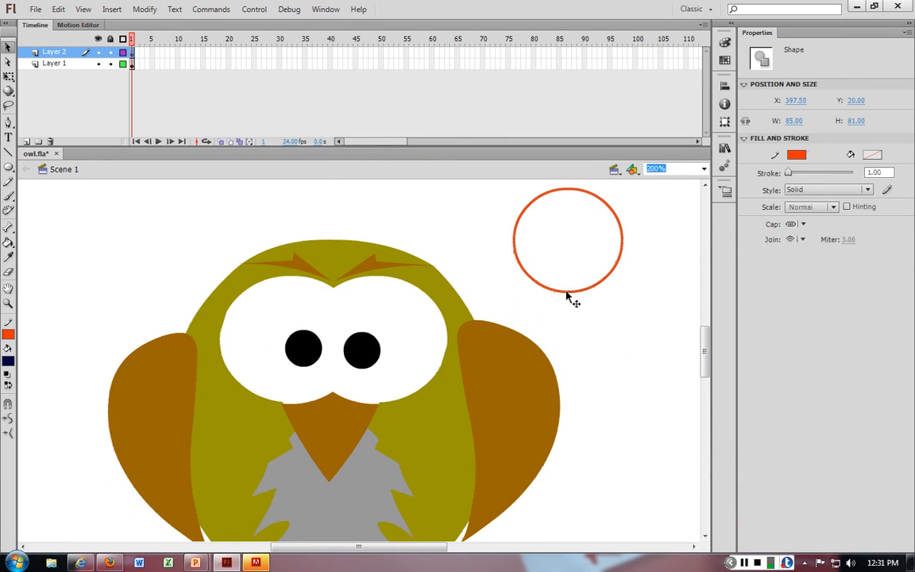
{"action": "left_click", "coordinate": [8, 333]}
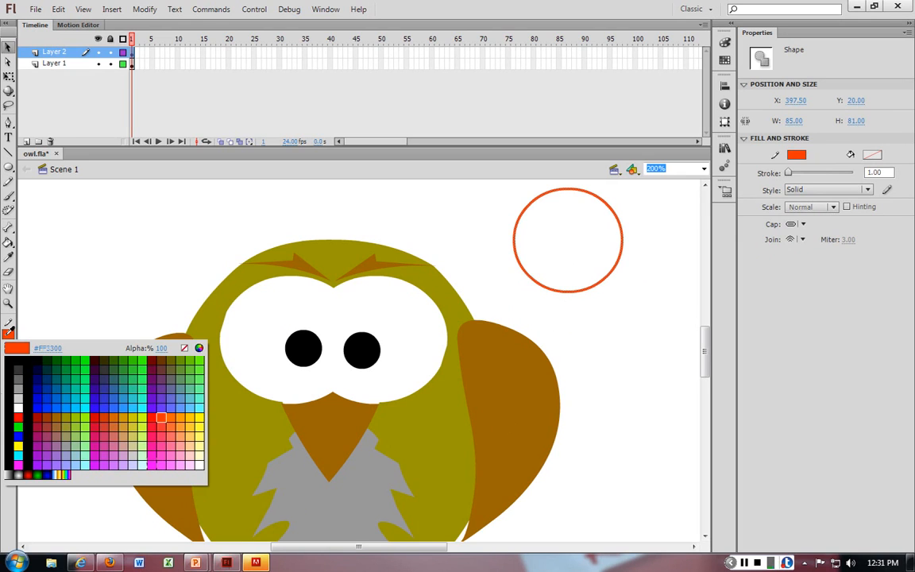
{"action": "left_click", "coordinate": [506, 345]}
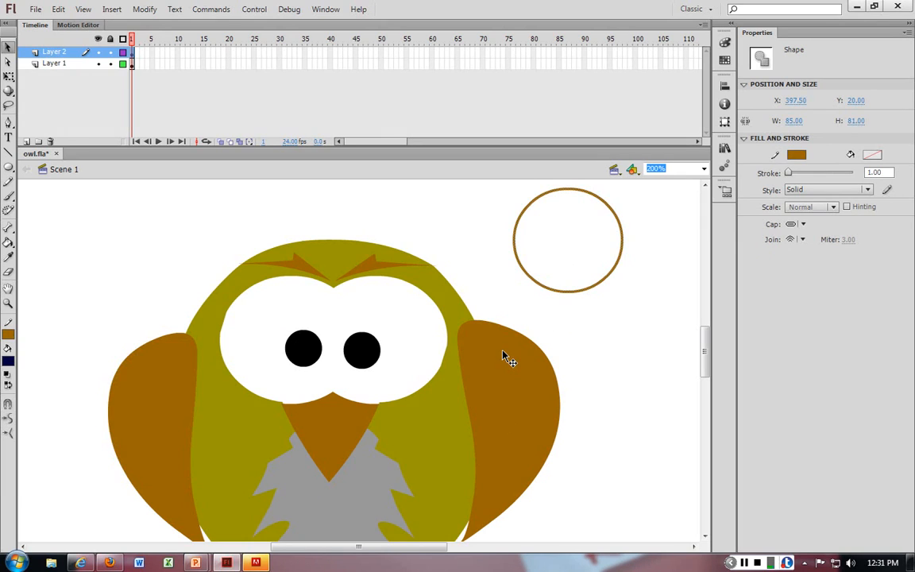
{"action": "left_click", "coordinate": [611, 306]}
Step: Set the stroke colour to white by sampling the owl's eye
{"action": "left_click", "coordinate": [7, 341]}
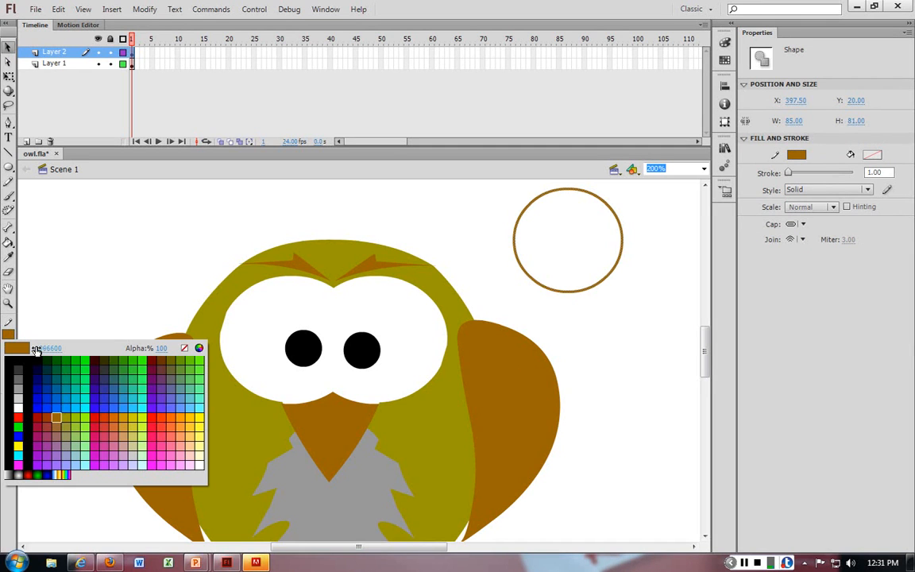
{"action": "left_click", "coordinate": [342, 303]}
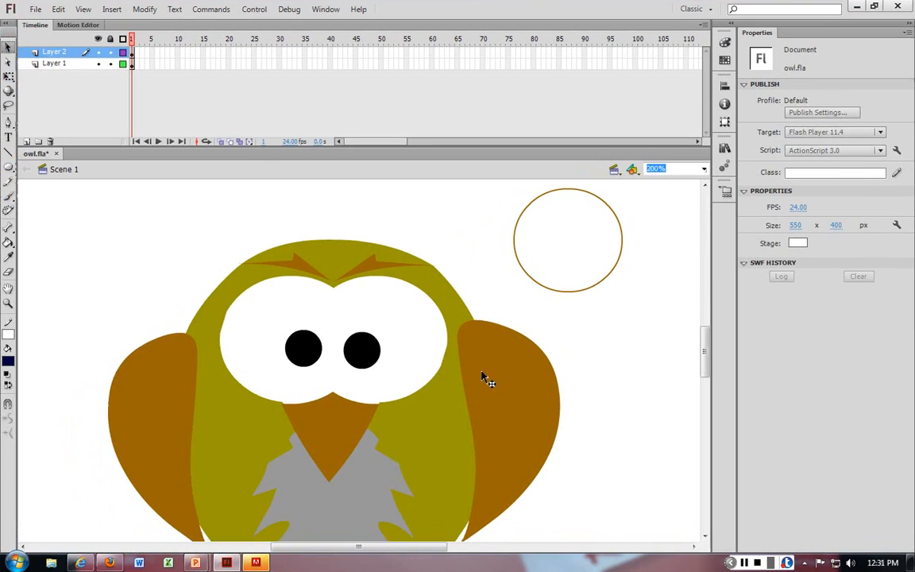
Step: Give the right wing a linear gradient fill, sampling the left wing's brown for the starting colour stop
{"action": "left_click", "coordinate": [497, 359]}
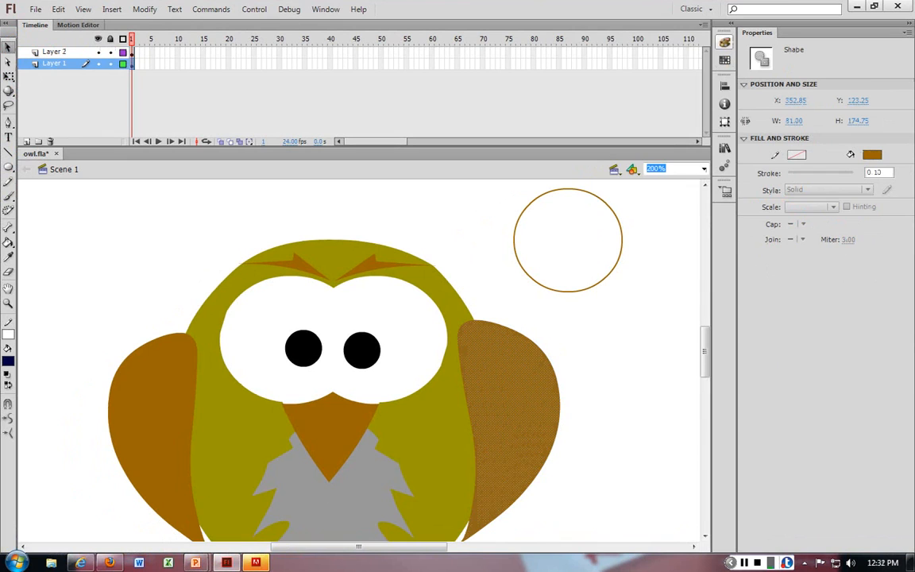
{"action": "left_click", "coordinate": [724, 42]}
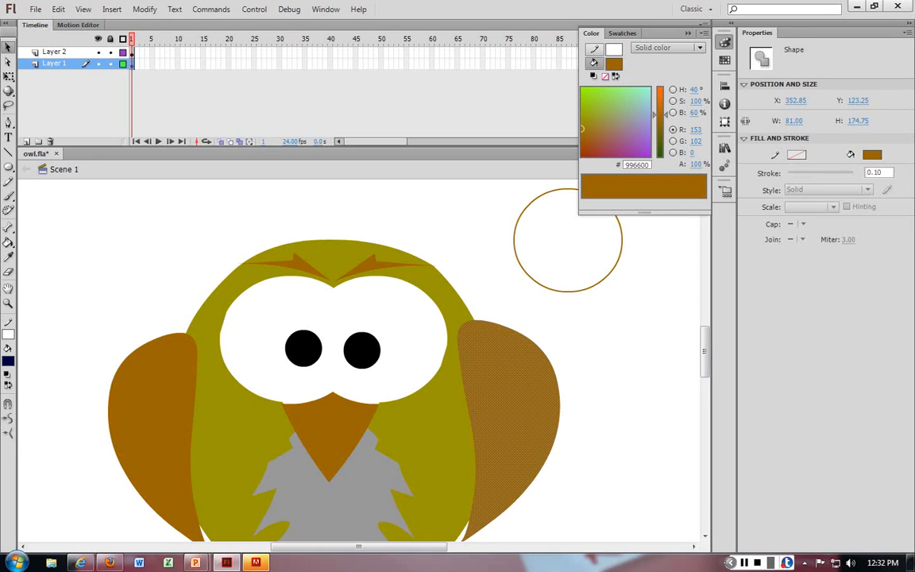
{"action": "left_click", "coordinate": [667, 48]}
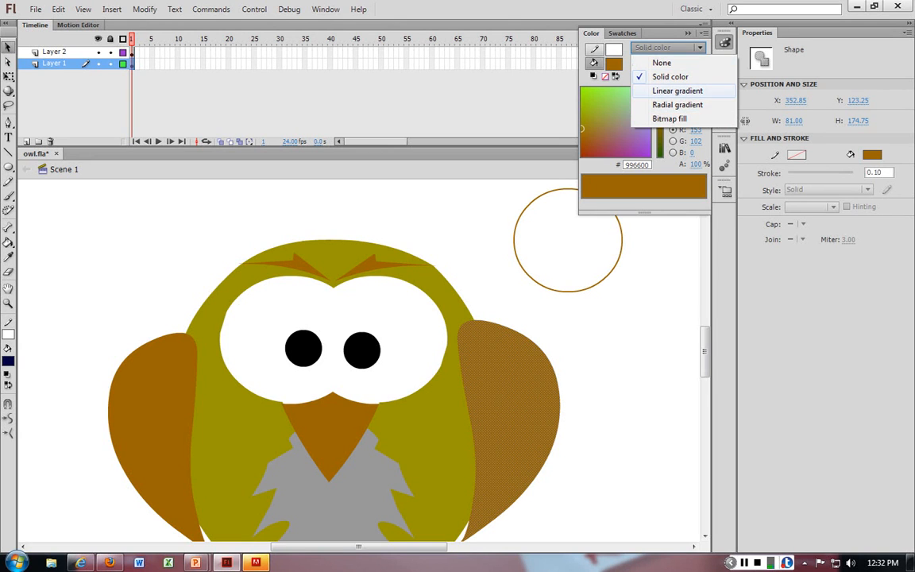
{"action": "left_click", "coordinate": [677, 90]}
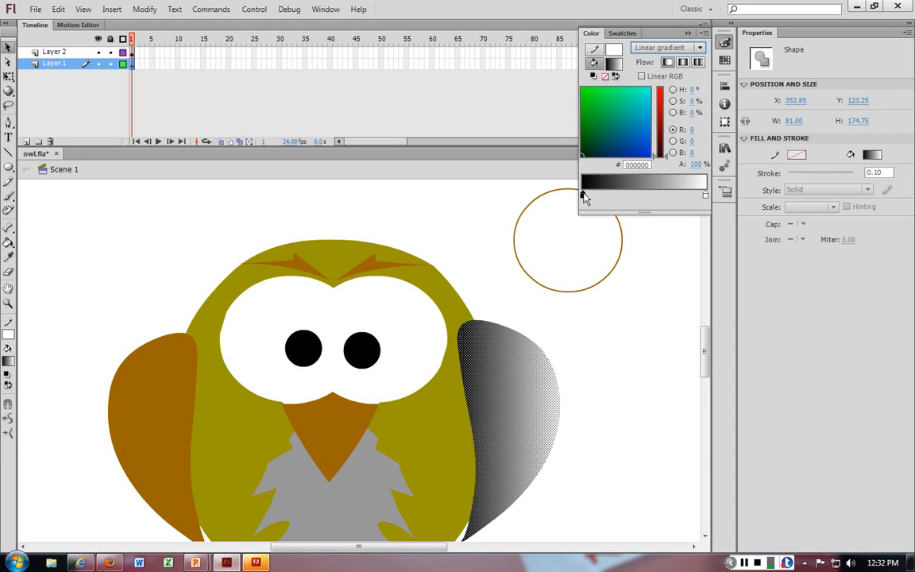
{"action": "double_click", "coordinate": [584, 196]}
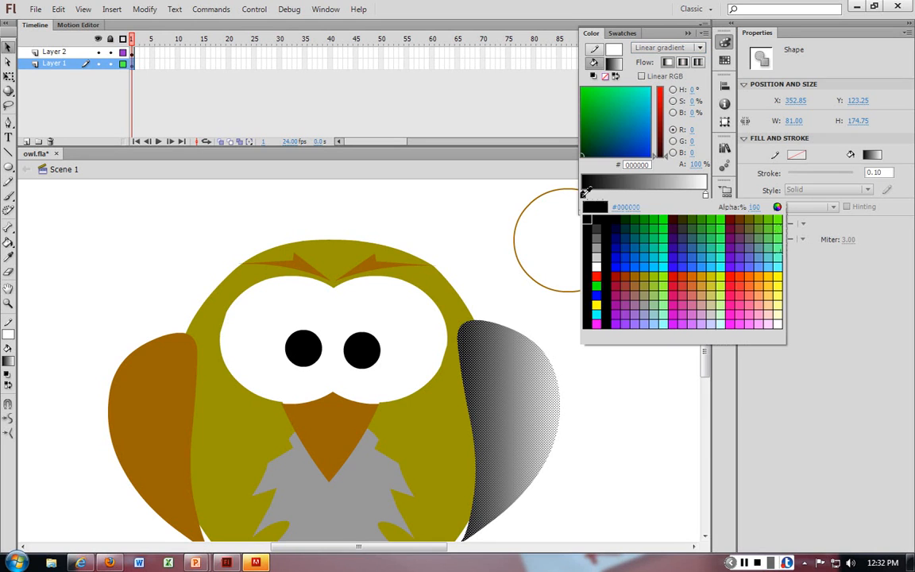
{"action": "left_click", "coordinate": [198, 376]}
Step: Set the gradient's end colour stop to dark grey #333333 and deselect the wing
{"action": "left_click", "coordinate": [705, 196]}
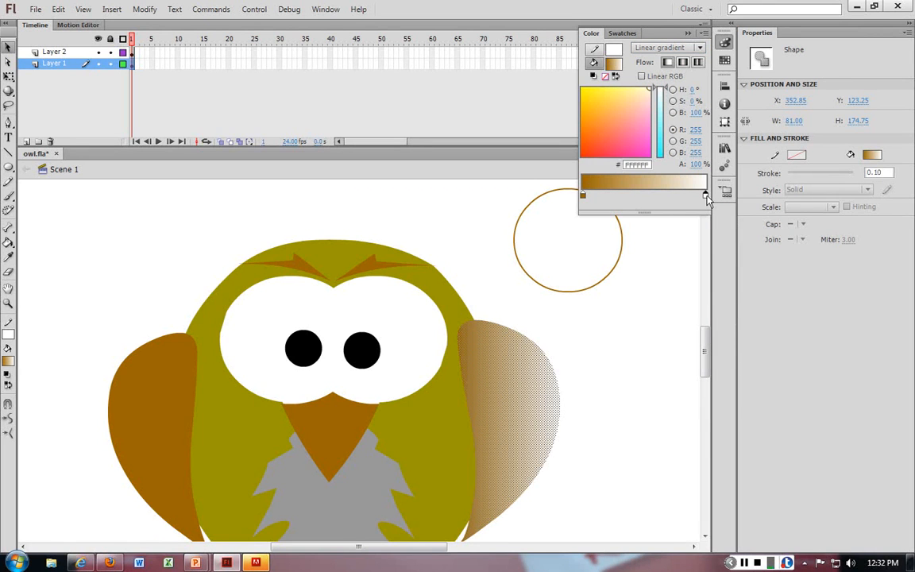
{"action": "double_click", "coordinate": [706, 196]}
{"action": "left_click", "coordinate": [451, 405]}
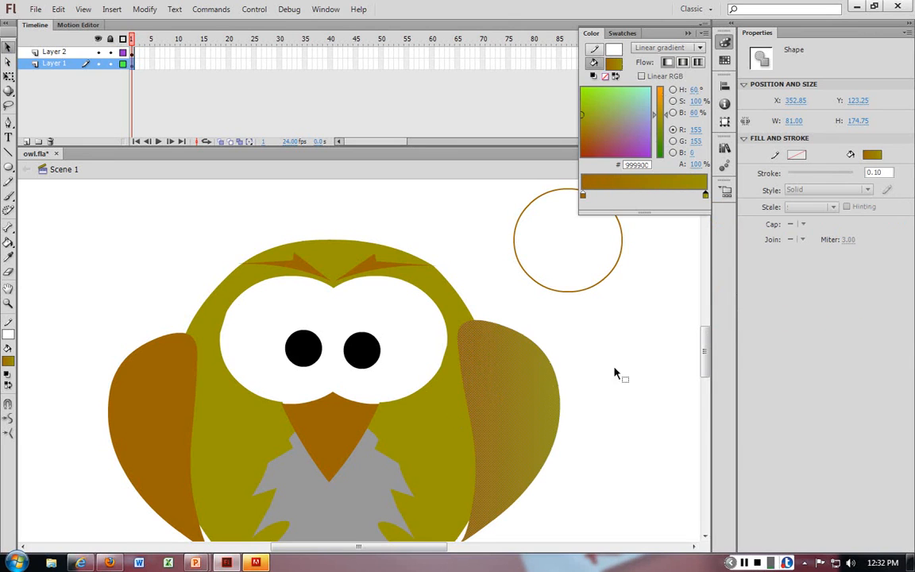
{"action": "double_click", "coordinate": [706, 196]}
{"action": "left_click", "coordinate": [713, 244]}
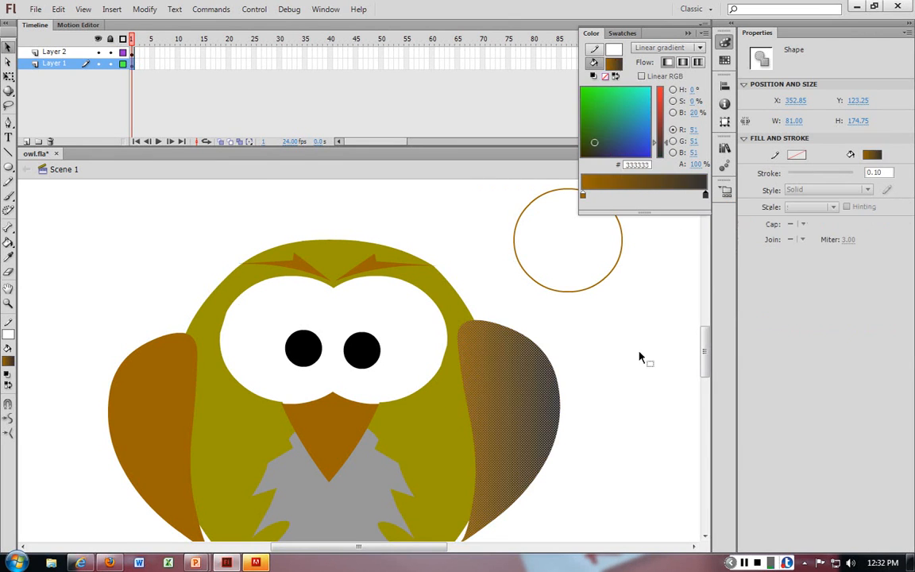
{"action": "left_click", "coordinate": [626, 384]}
{"action": "left_click", "coordinate": [673, 344]}
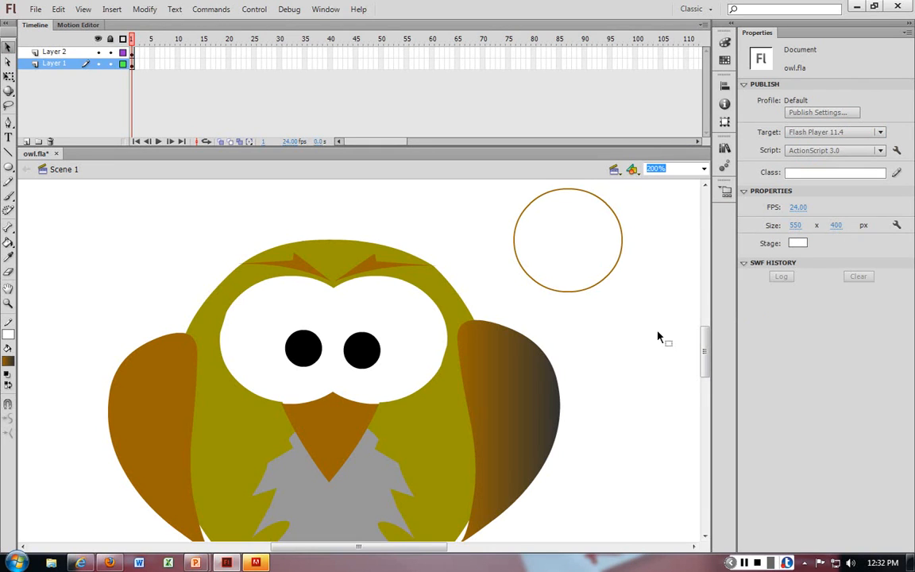
Step: Apply a radial gradient fill to the left wing
{"action": "left_click", "coordinate": [158, 405]}
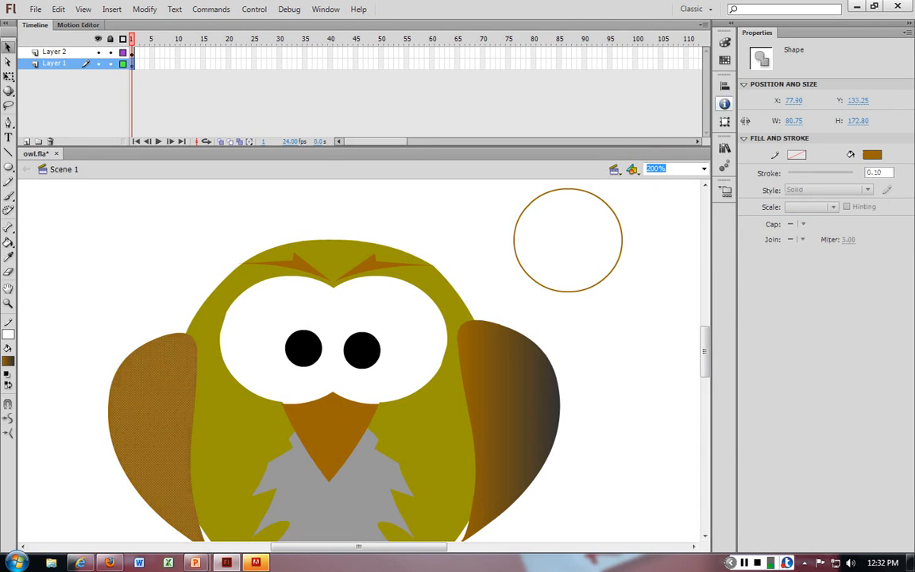
{"action": "left_click", "coordinate": [724, 43]}
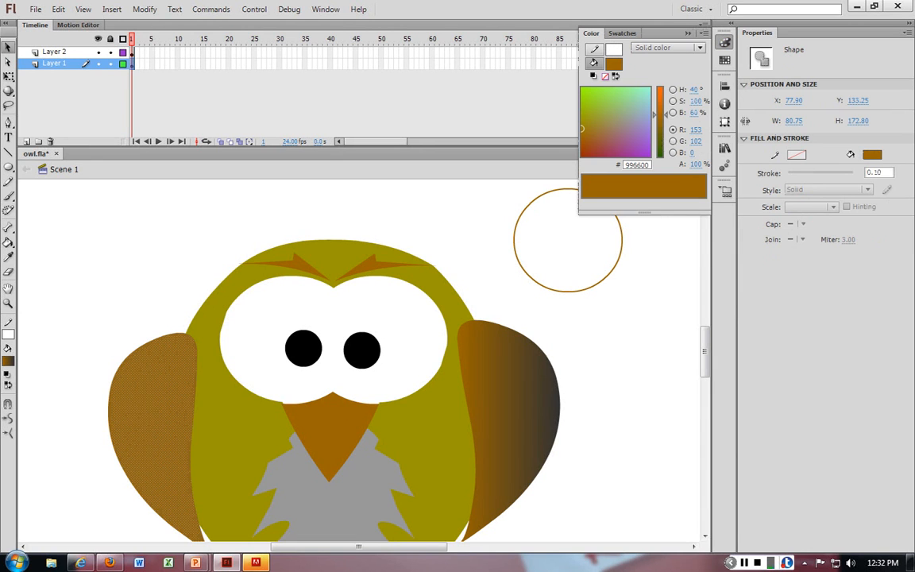
{"action": "left_click", "coordinate": [667, 48]}
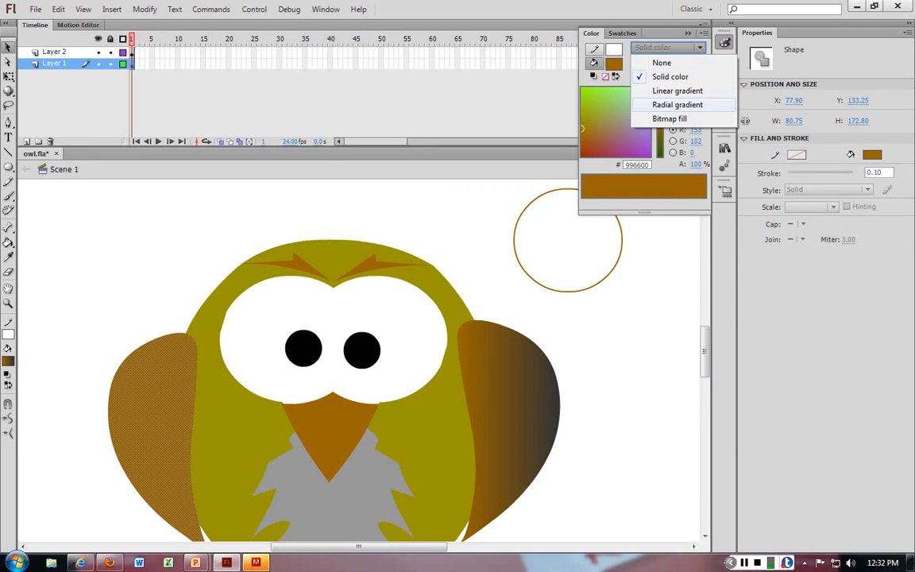
{"action": "left_click", "coordinate": [677, 104]}
{"action": "left_click", "coordinate": [615, 366]}
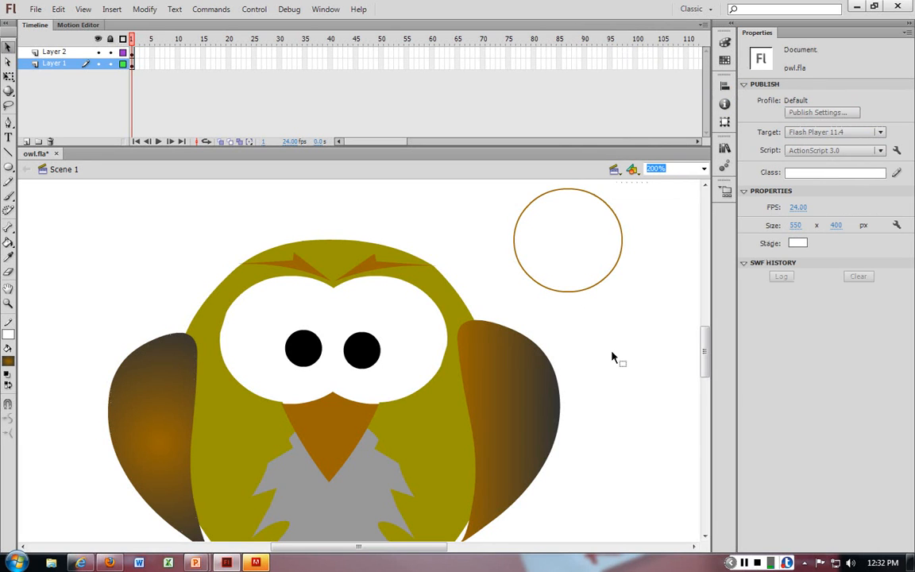
Step: Zoom to 100% and apply the radial gradient fill to the owl's body
{"action": "key", "text": "ctrl+1"}
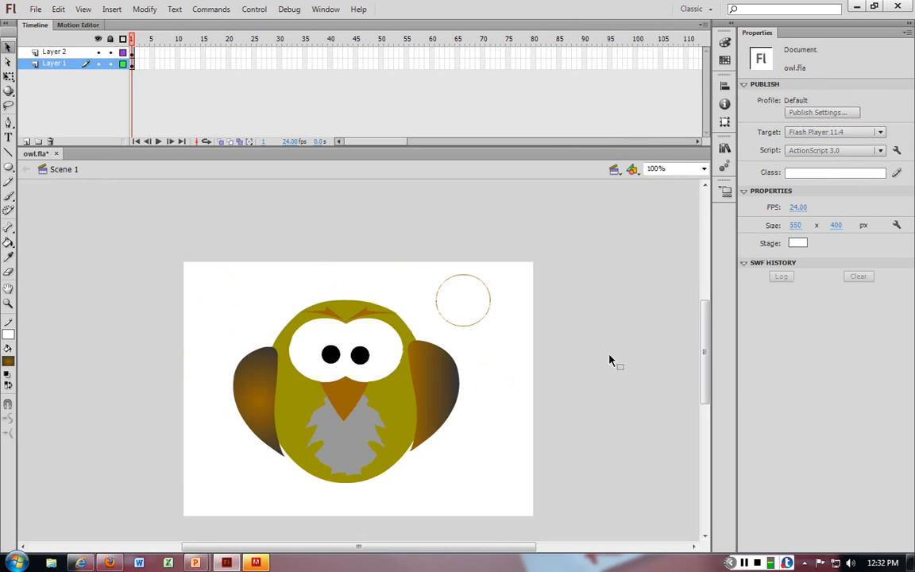
{"action": "left_click", "coordinate": [300, 408]}
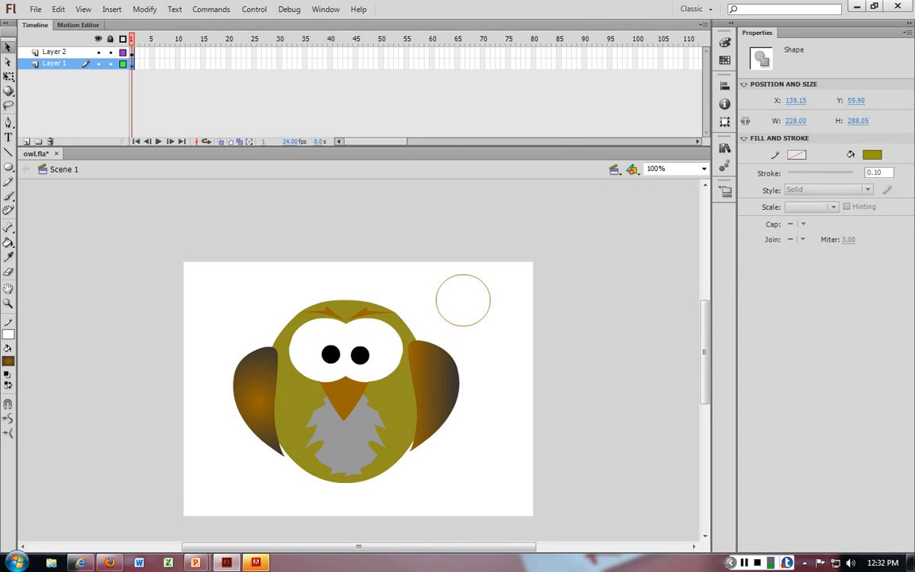
{"action": "left_click", "coordinate": [724, 42]}
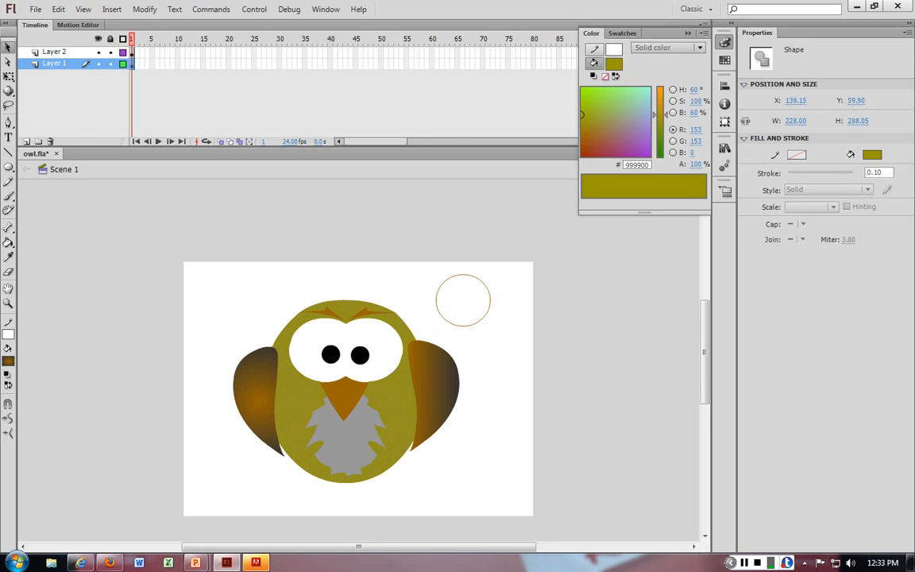
{"action": "left_click", "coordinate": [667, 48]}
{"action": "left_click", "coordinate": [677, 104]}
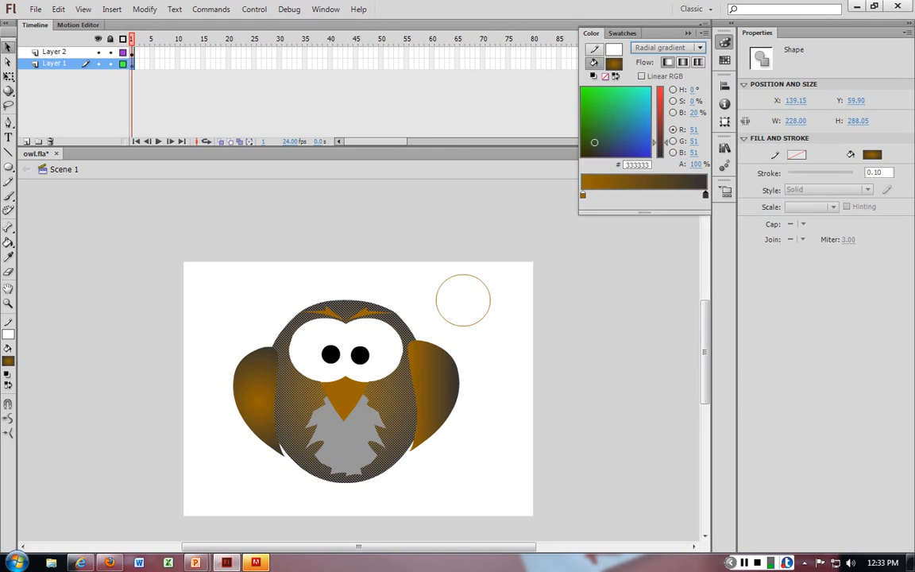
{"action": "left_click", "coordinate": [476, 416]}
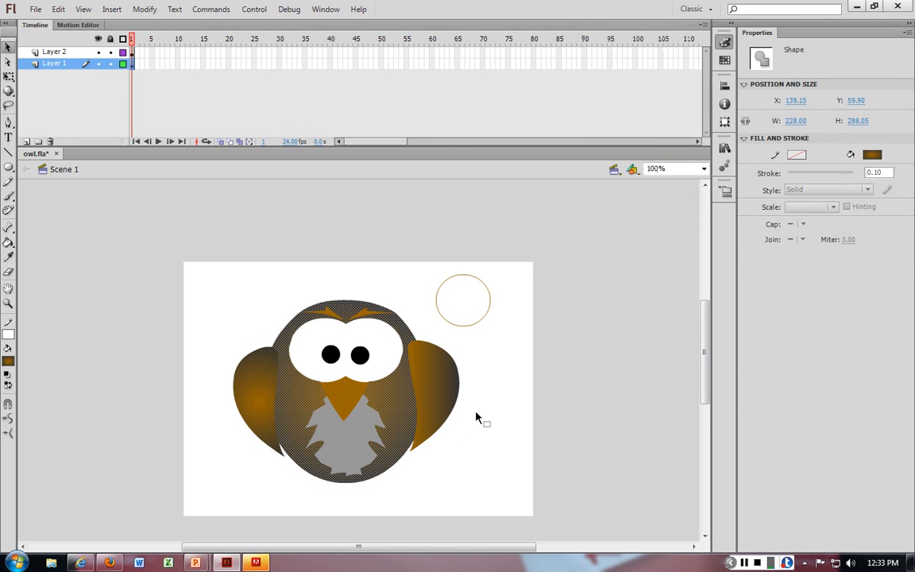
{"action": "left_click", "coordinate": [476, 416]}
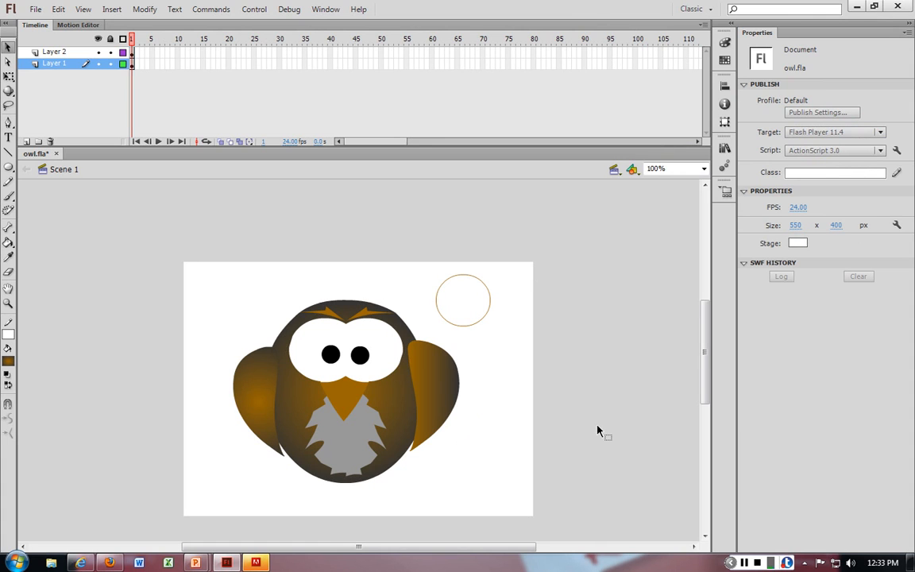
Step: Try giving the body's radial gradient a green end stop and moving the start stop inward
{"action": "left_click", "coordinate": [396, 412]}
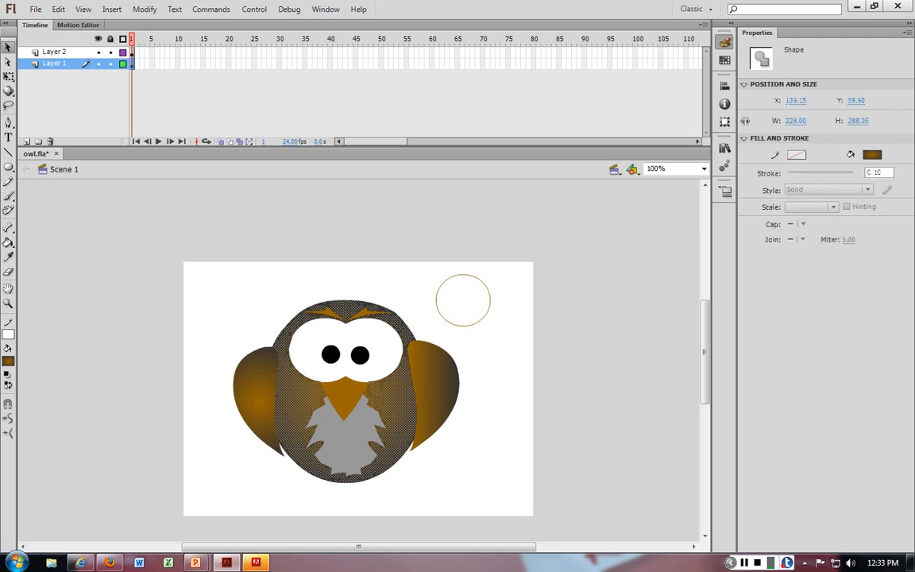
{"action": "left_click", "coordinate": [724, 42]}
{"action": "left_click", "coordinate": [667, 48]}
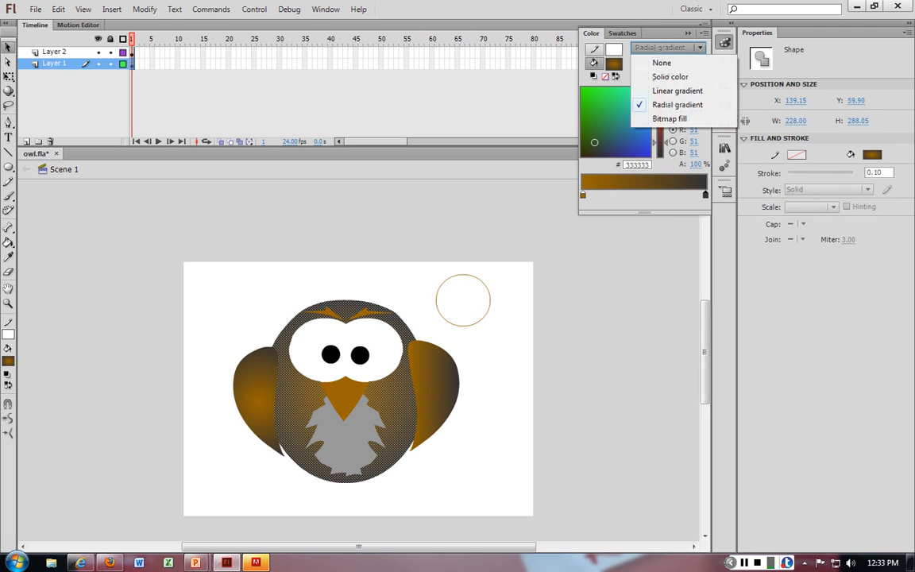
{"action": "left_click", "coordinate": [677, 104]}
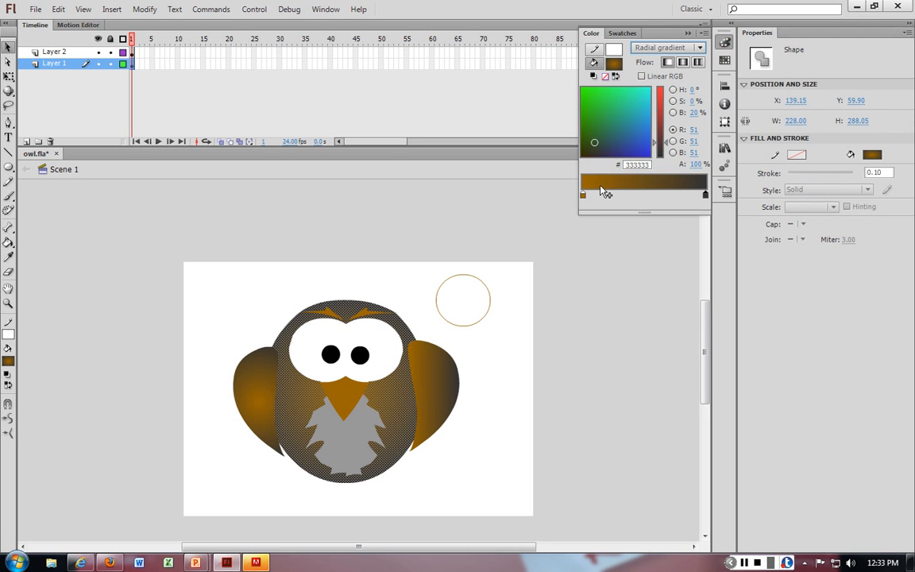
{"action": "double_click", "coordinate": [705, 195]}
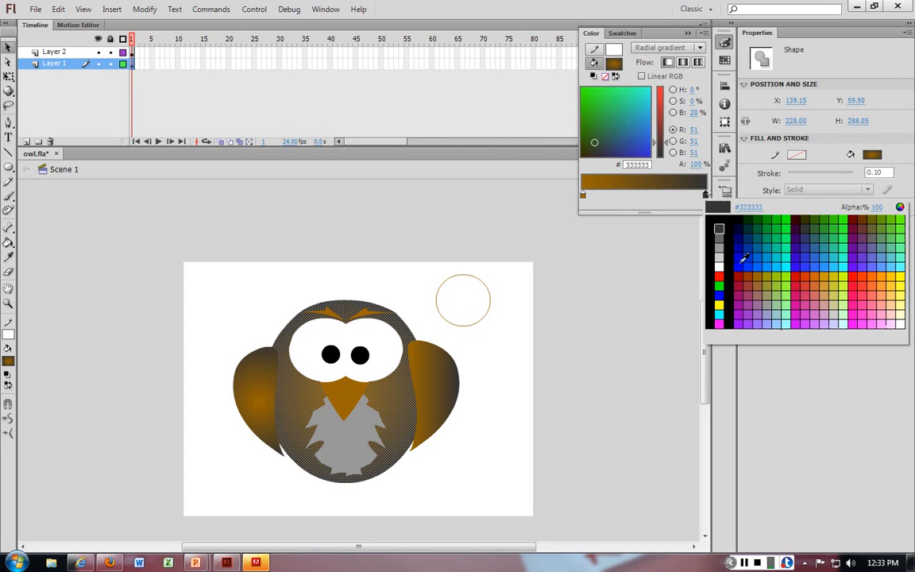
{"action": "left_click", "coordinate": [768, 219]}
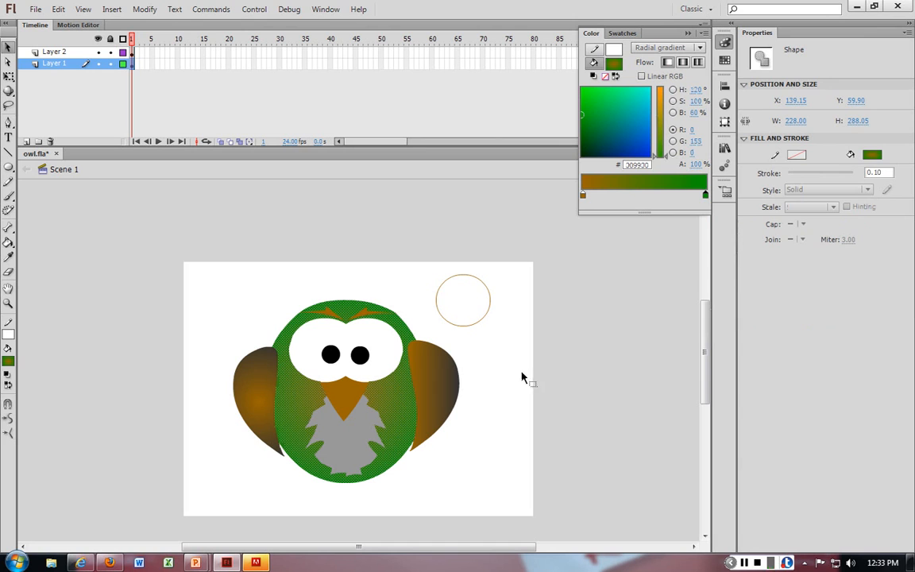
{"action": "left_click_drag", "start_coordinate": [583, 195], "coordinate": [612, 195]}
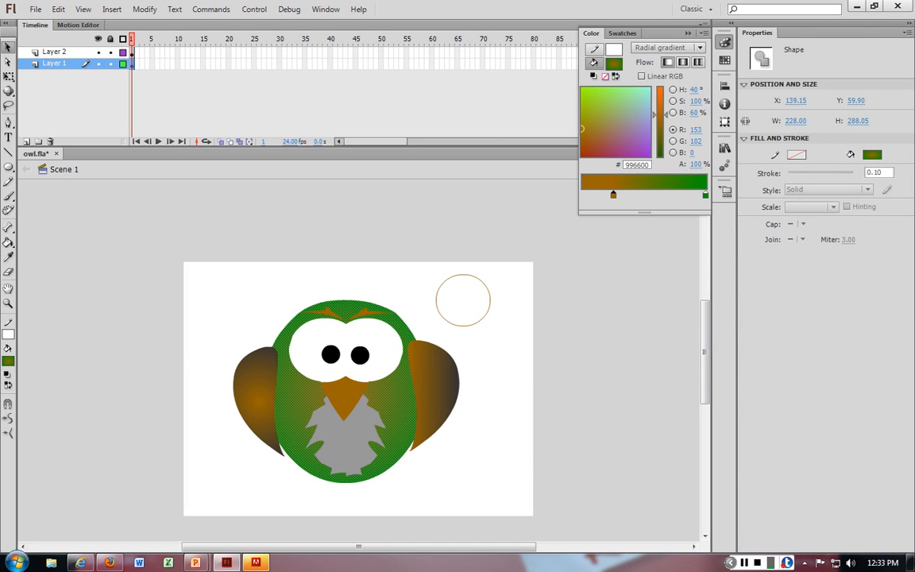
{"action": "left_click", "coordinate": [489, 291]}
{"action": "left_click", "coordinate": [546, 297]}
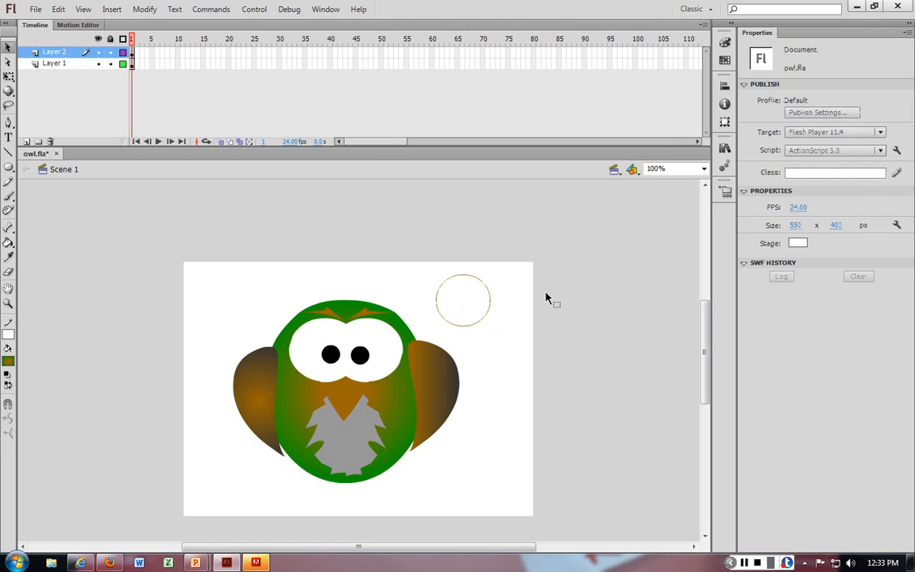
Step: Undo the green gradient changes to the owl's body
{"action": "key", "text": "ctrl+z"}
{"action": "key", "text": "ctrl+z"}
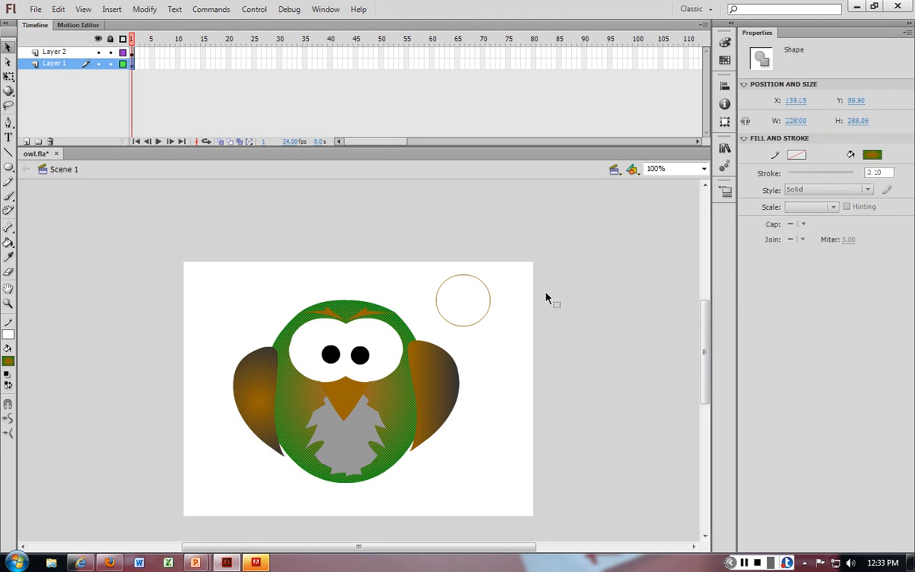
{"action": "key", "text": "ctrl+z"}
{"action": "key", "text": "ctrl+z"}
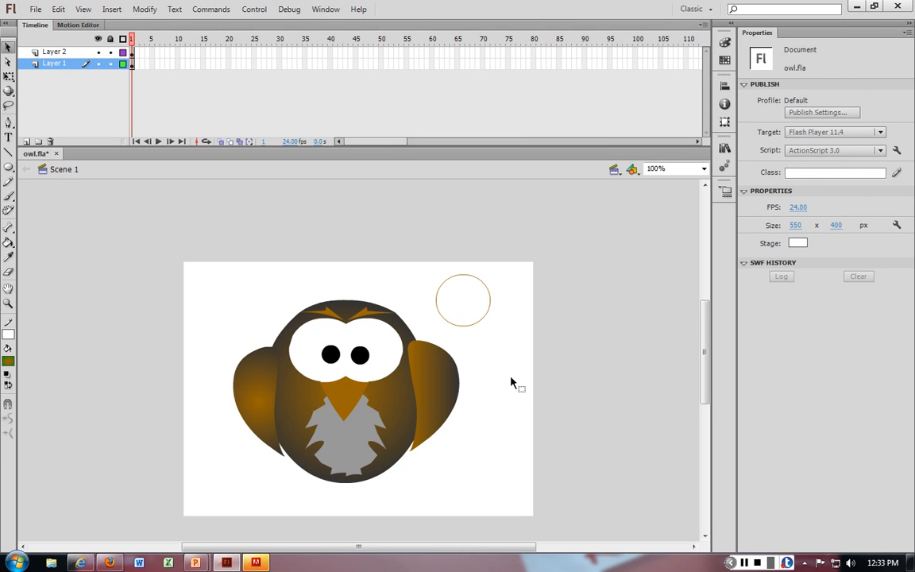
Step: Fill the grey chest feathers with a linear gradient, setting its end stop to light grey #CCCCCC
{"action": "key", "text": "ctrl+equal"}
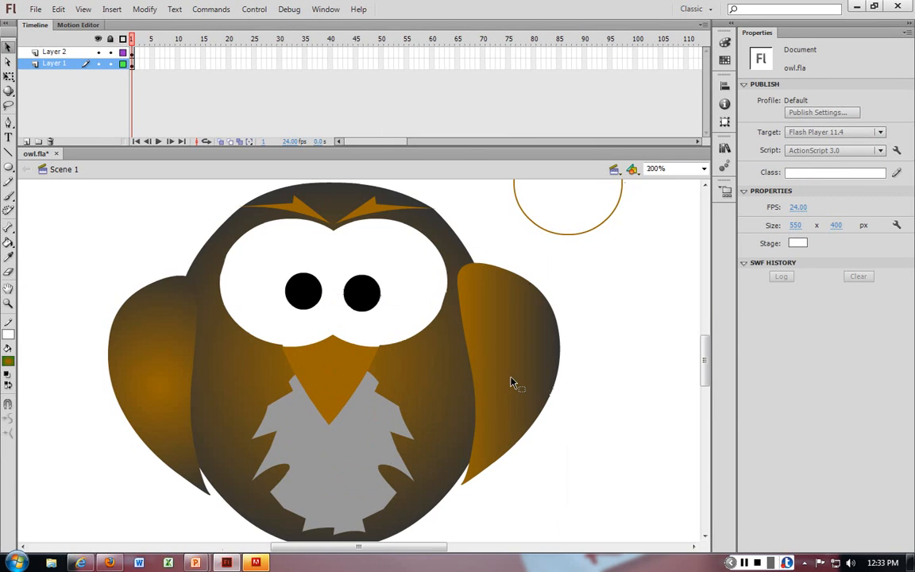
{"action": "left_click", "coordinate": [294, 460]}
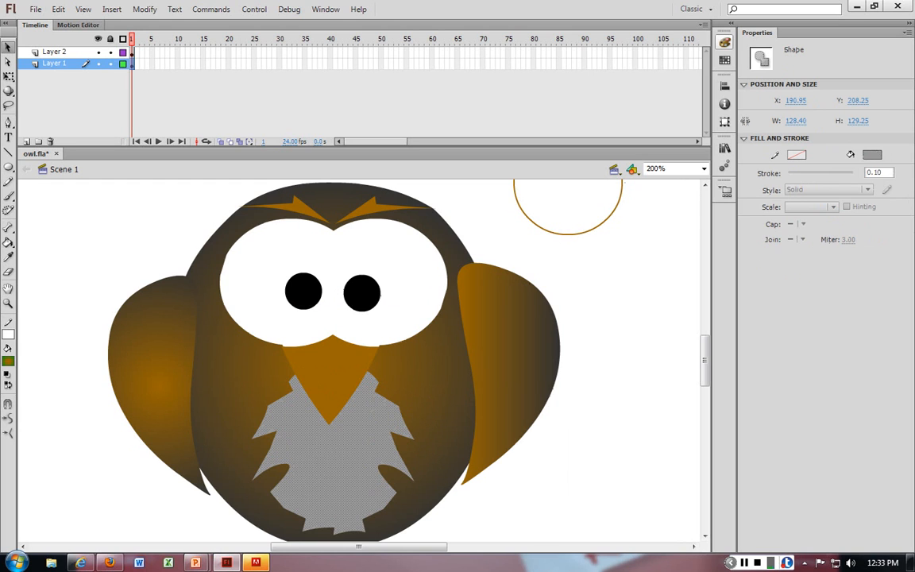
{"action": "left_click", "coordinate": [724, 42]}
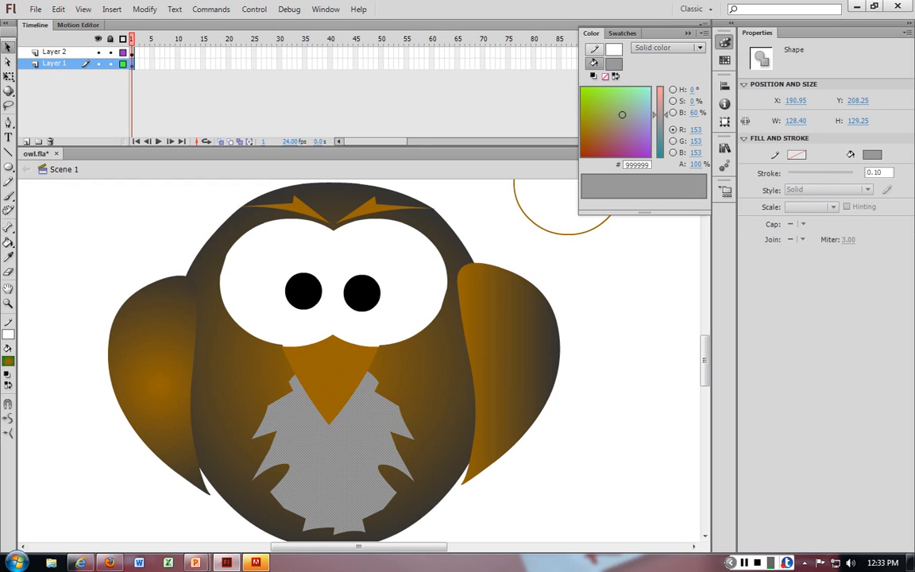
{"action": "left_click", "coordinate": [667, 47]}
{"action": "left_click", "coordinate": [691, 91]}
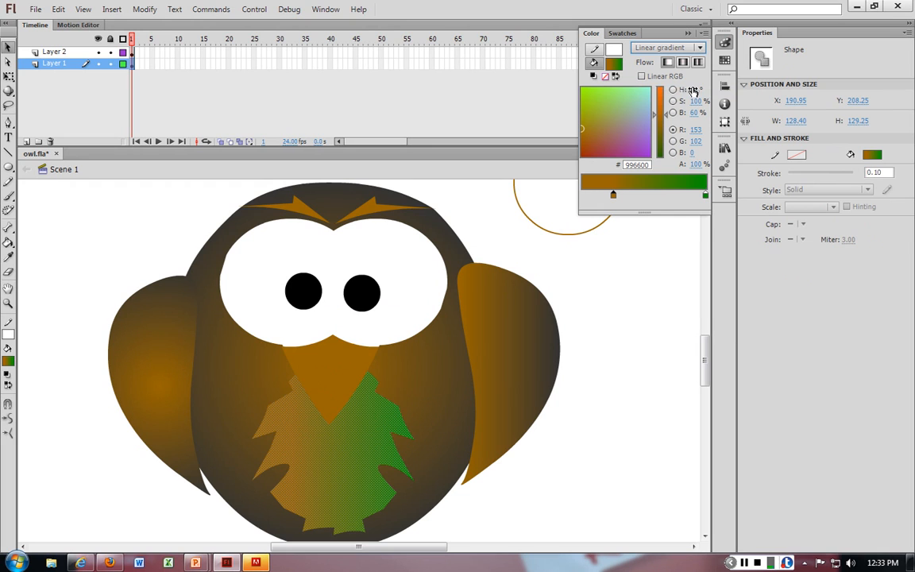
{"action": "left_click", "coordinate": [705, 195]}
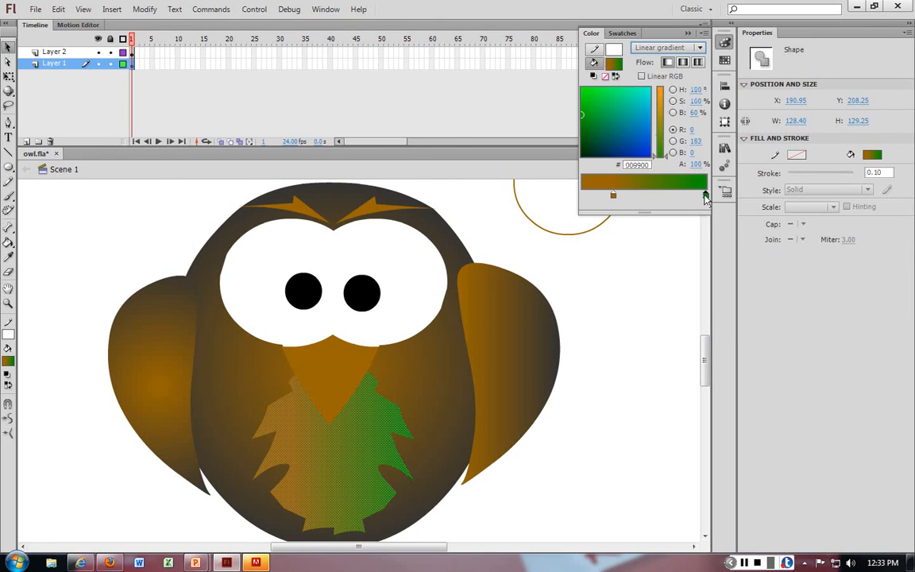
{"action": "double_click", "coordinate": [706, 195]}
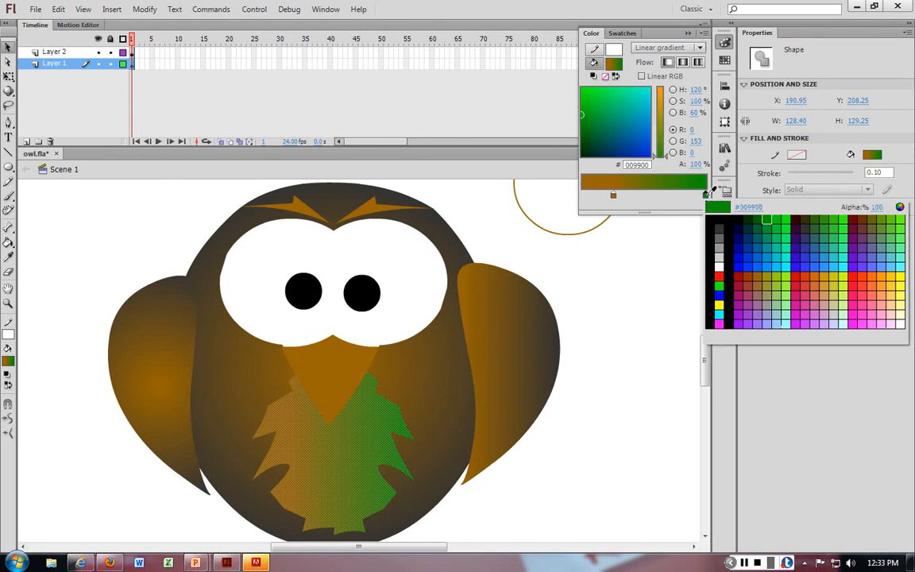
{"action": "left_click", "coordinate": [713, 274]}
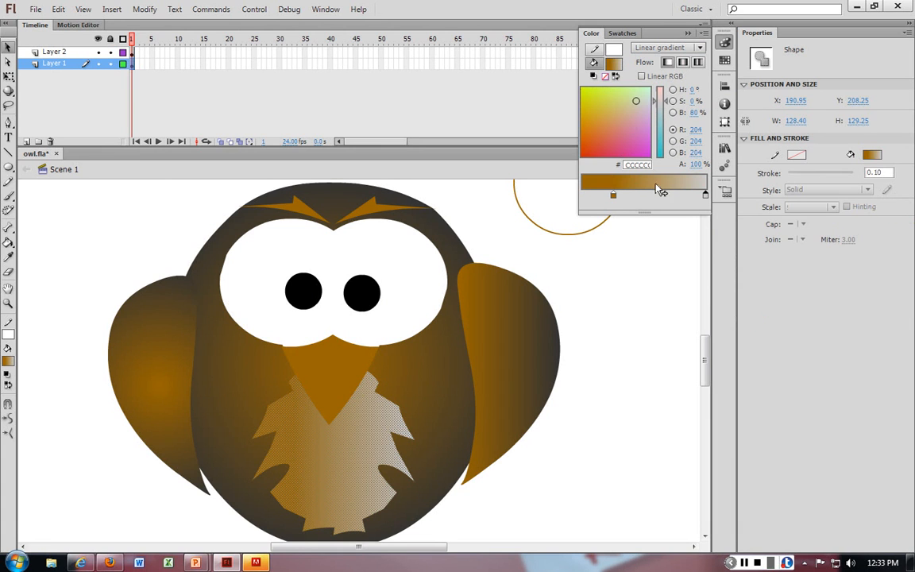
Step: Deselect the chest feathers and zoom in up to 1600% to examine their gradient closely, returning to 100% view
{"action": "left_click", "coordinate": [623, 267]}
{"action": "left_click", "coordinate": [340, 467]}
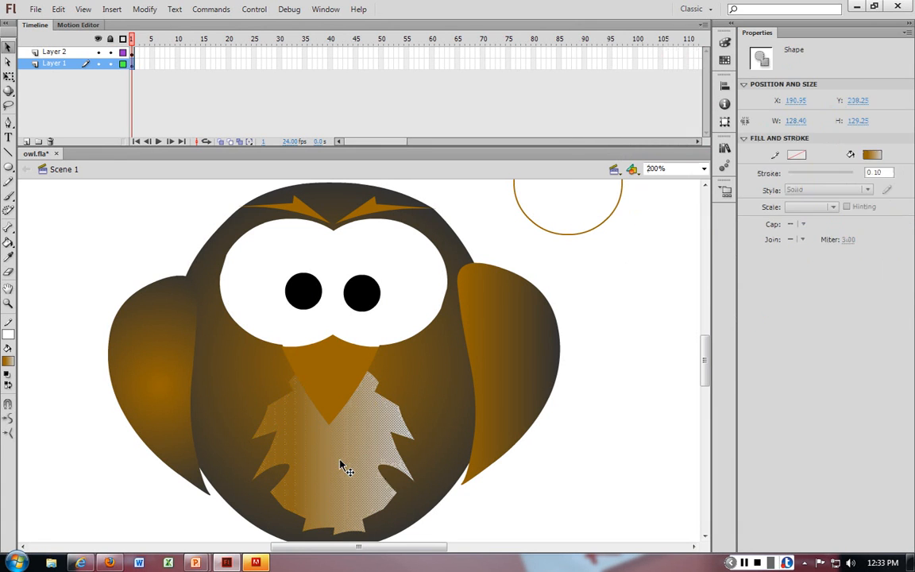
{"action": "left_click", "coordinate": [655, 350]}
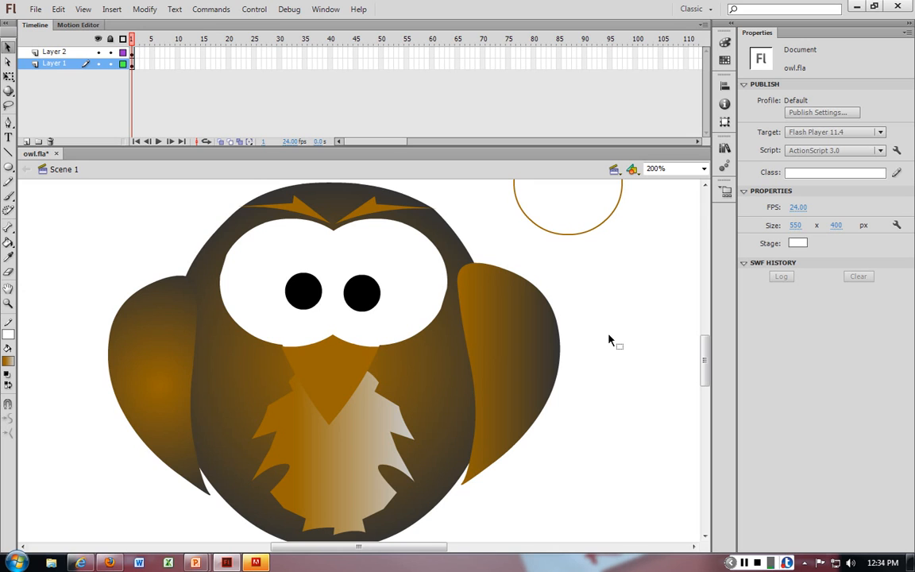
{"action": "key", "text": "ctrl+equal"}
{"action": "key", "text": "ctrl+equal"}
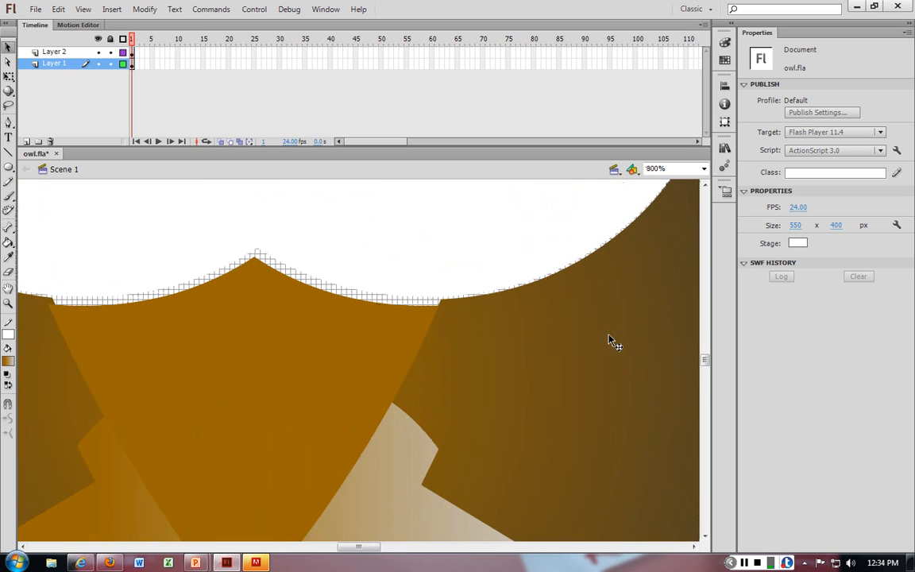
{"action": "scroll", "coordinate": [611, 340], "scroll_direction": "down", "scroll_amount": 10}
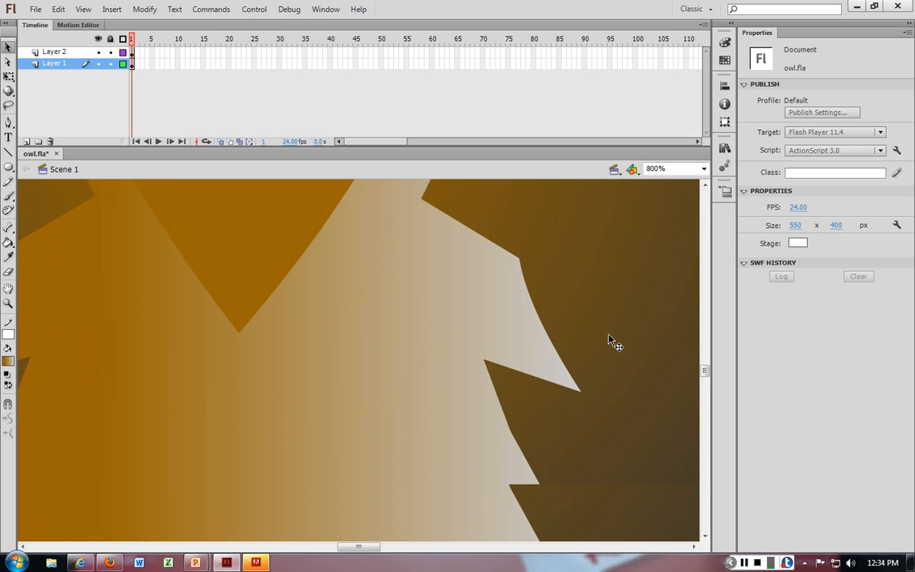
{"action": "scroll", "coordinate": [611, 339], "scroll_direction": "down", "scroll_amount": 3}
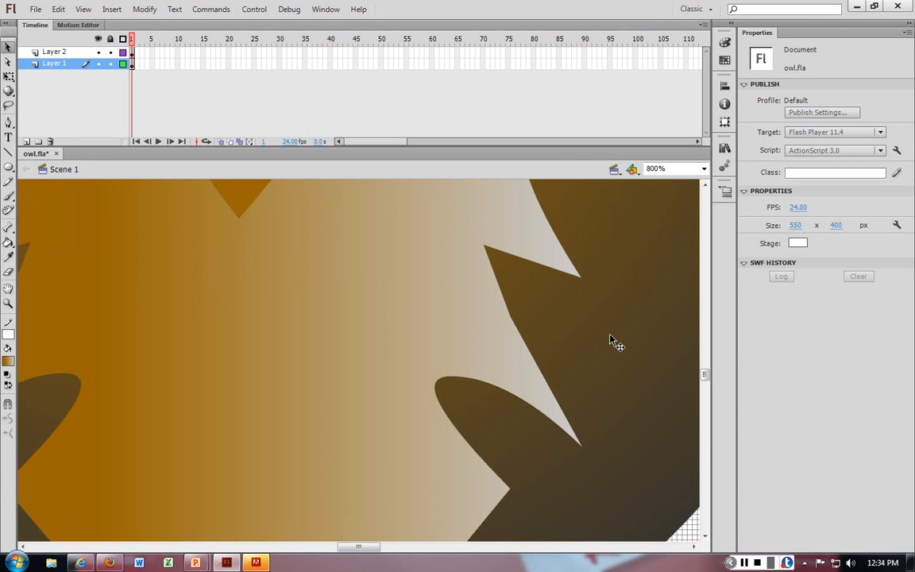
{"action": "key", "text": "ctrl+equal"}
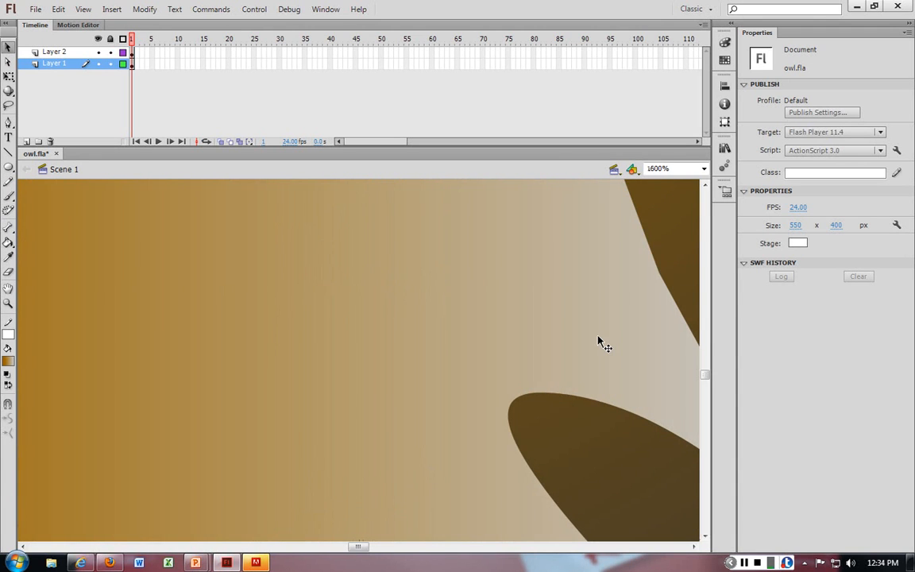
{"action": "scroll", "coordinate": [601, 342], "scroll_direction": "up", "scroll_amount": 6}
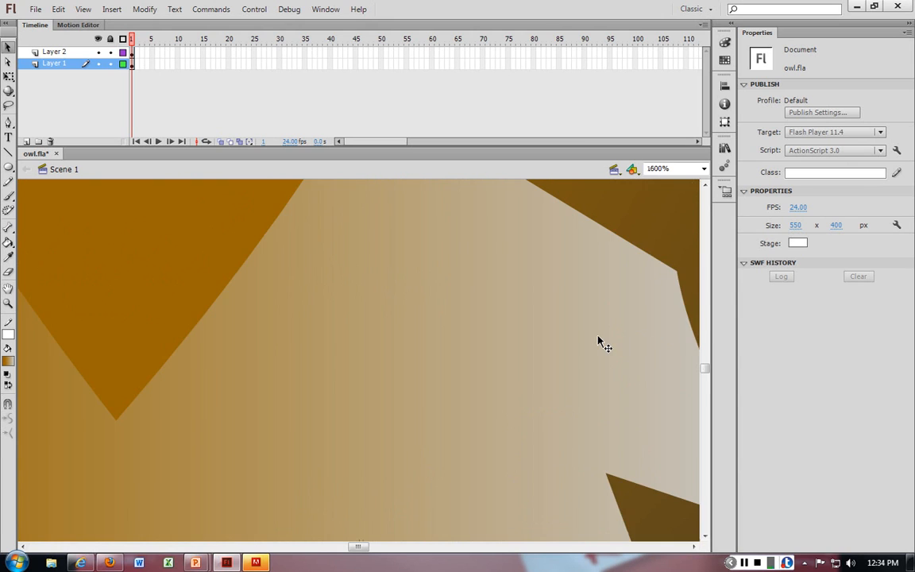
{"action": "scroll", "coordinate": [601, 342], "scroll_direction": "up", "scroll_amount": 3}
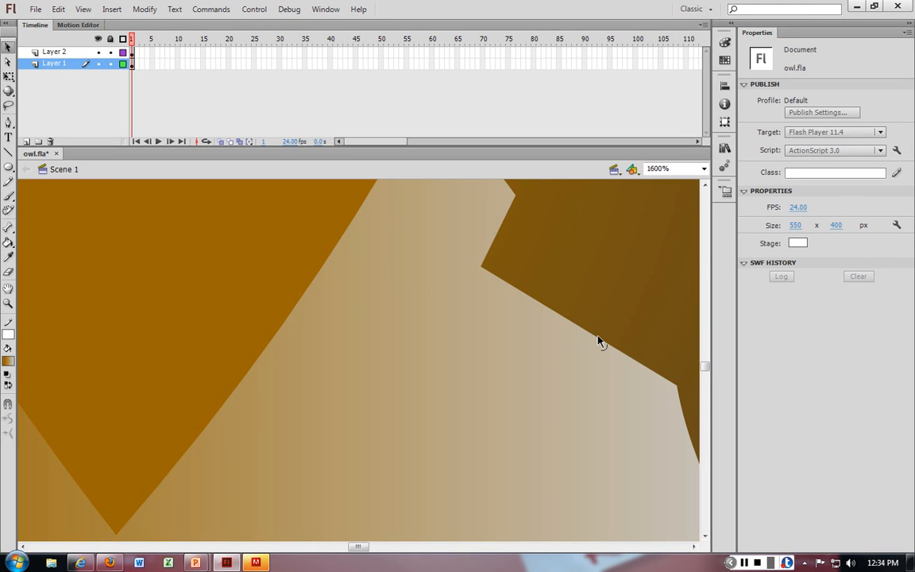
{"action": "key", "text": "ctrl+minus"}
{"action": "key", "text": "ctrl+minus"}
{"action": "key", "text": "ctrl+minus"}
{"action": "key", "text": "ctrl+minus"}
{"action": "key", "text": "ctrl+minus"}
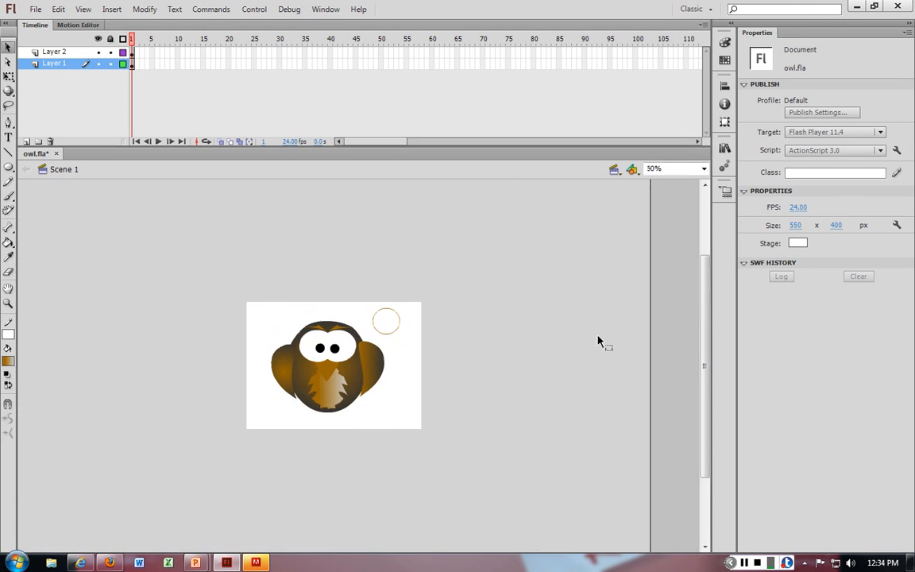
{"action": "key", "text": "ctrl+equal"}
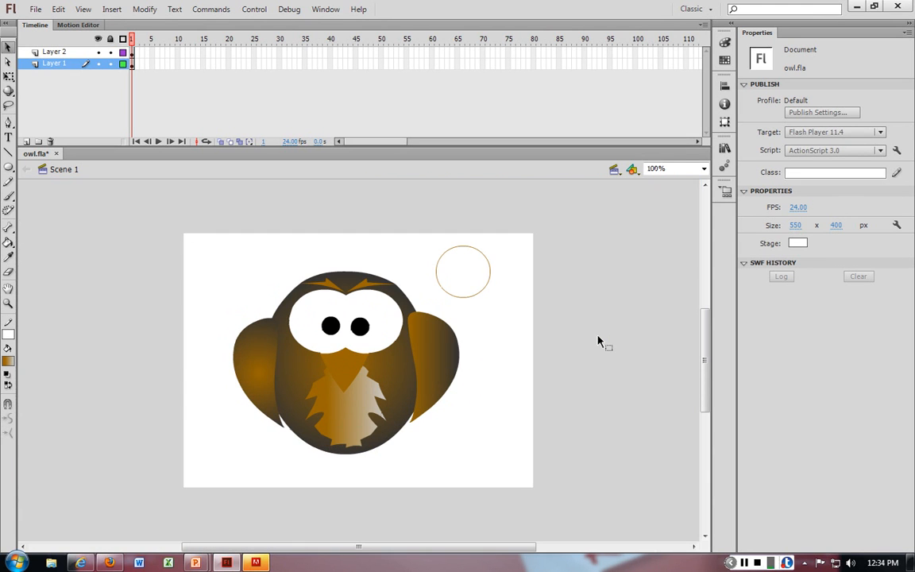
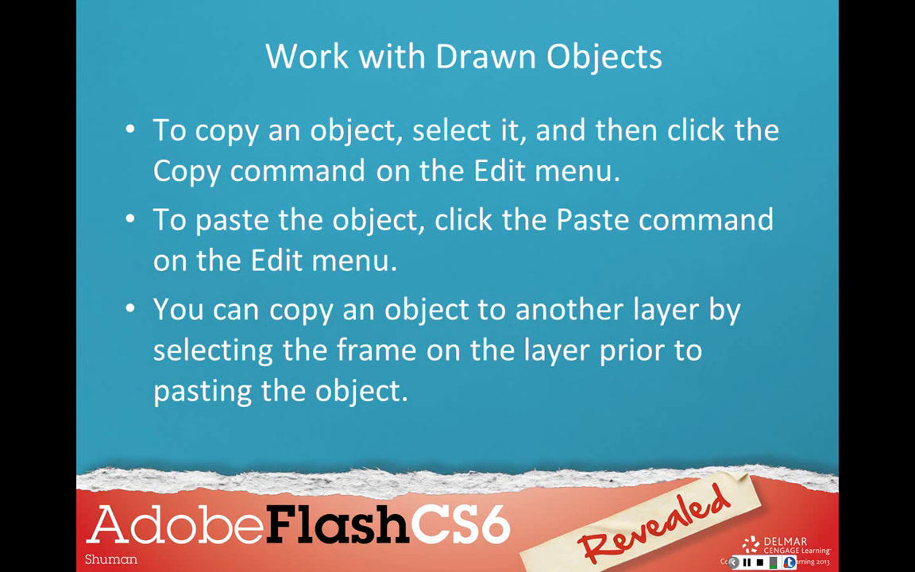
Step: Switch back to Flash and delete Layer 2, which holds the circle outline
{"action": "left_click_drag", "start_coordinate": [914, 24], "coordinate": [517, 38]}
{"action": "left_click", "coordinate": [872, 32]}
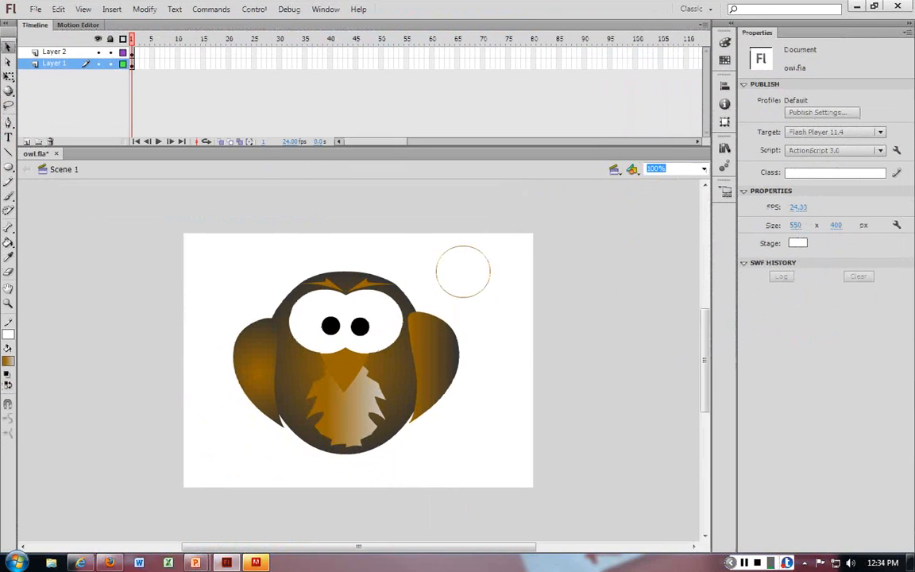
{"action": "left_click", "coordinate": [450, 347]}
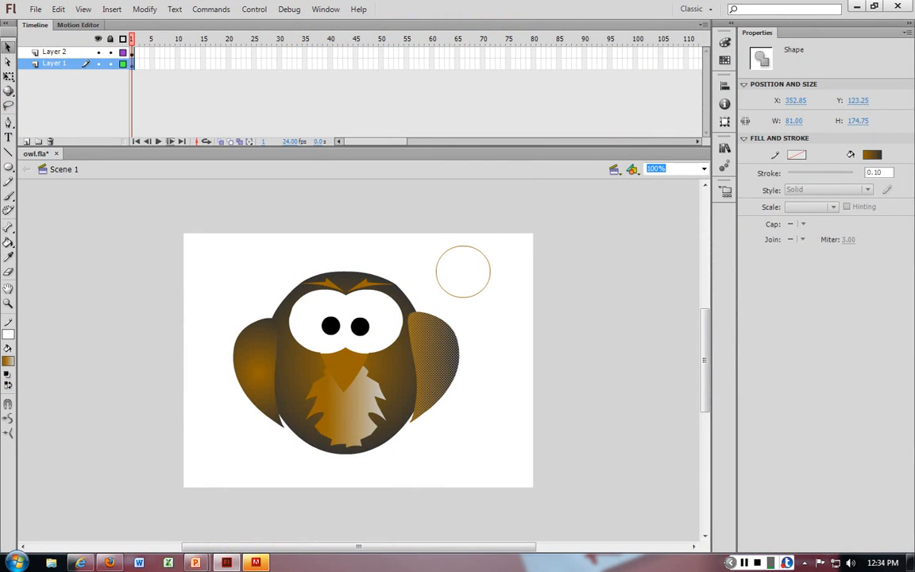
{"action": "left_click", "coordinate": [55, 51]}
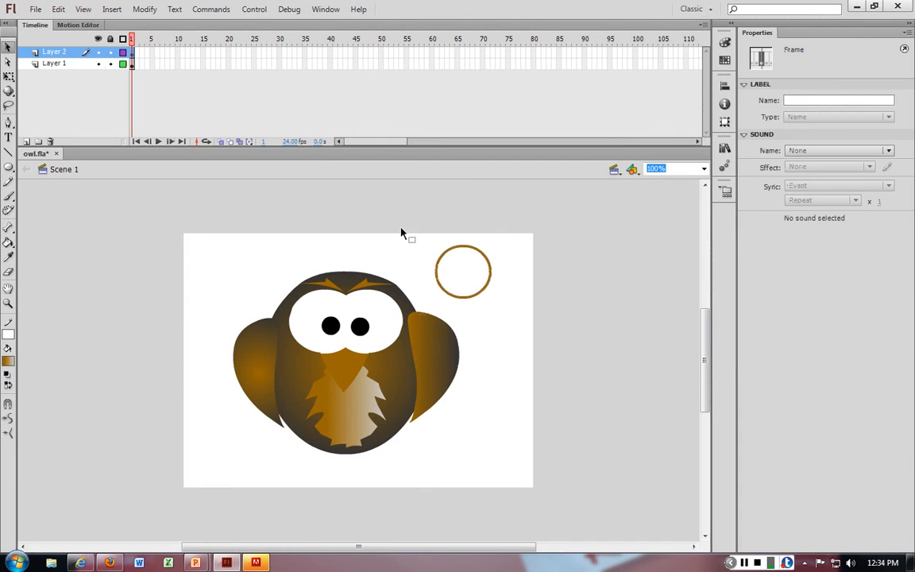
{"action": "left_click", "coordinate": [51, 141]}
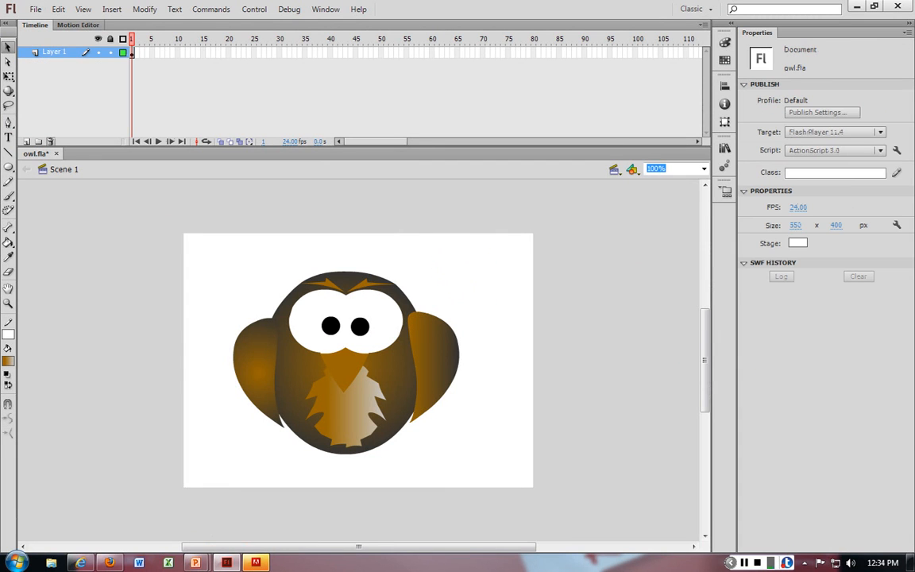
Step: Rename Layer 1 as owl
{"action": "double_click", "coordinate": [54, 52]}
{"action": "type", "text": "owl"}
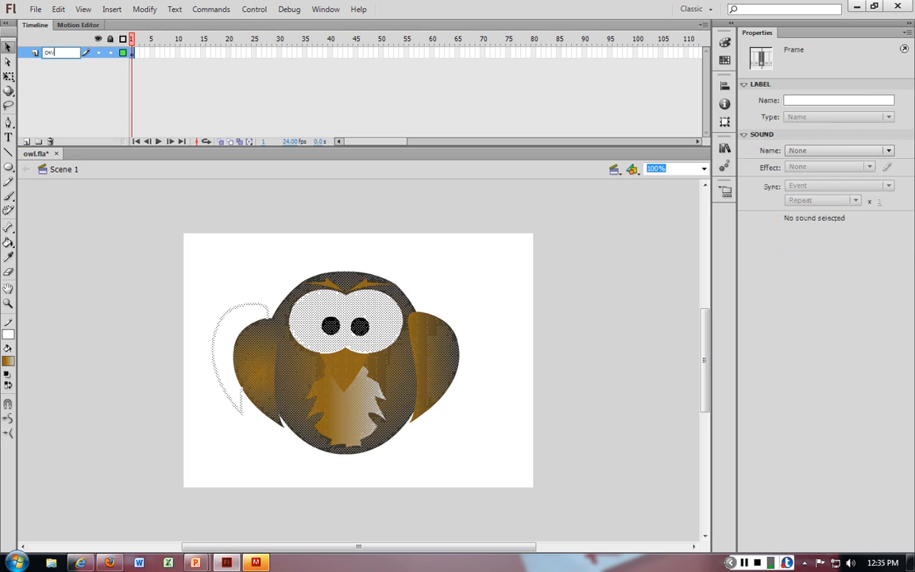
{"action": "left_click", "coordinate": [66, 89]}
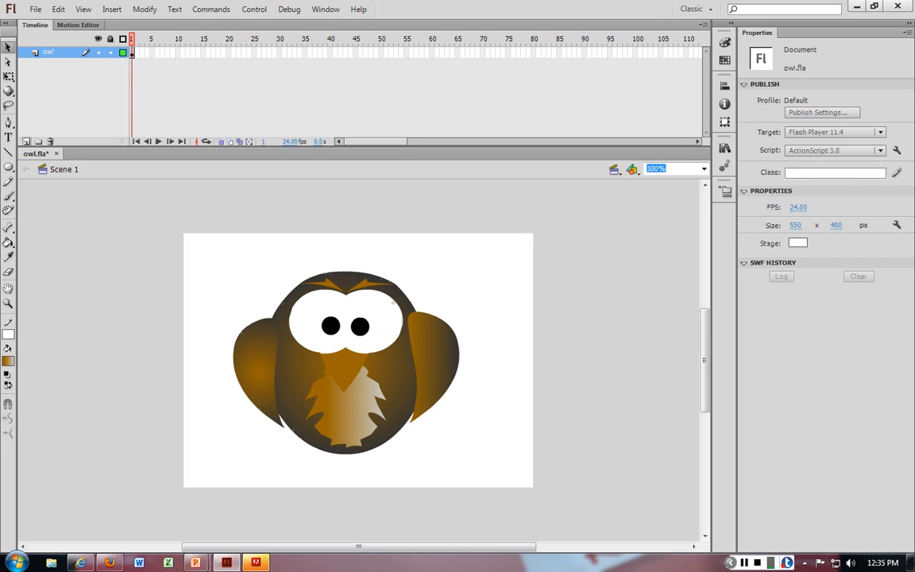
Step: Insert a new layer and name it l-wing
{"action": "left_click", "coordinate": [26, 141]}
{"action": "key", "text": "p"}
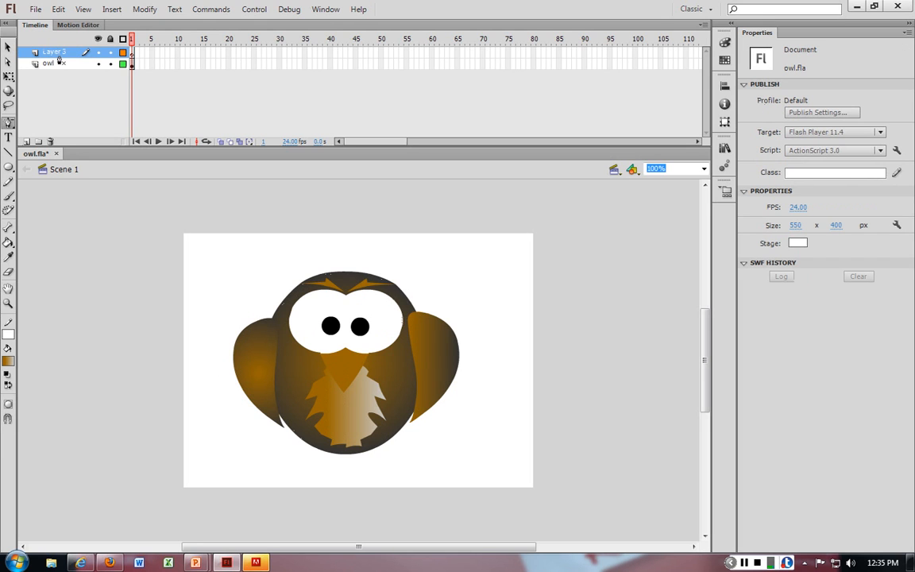
{"action": "key", "text": "i"}
{"action": "key", "text": "n"}
{"action": "key", "text": "g"}
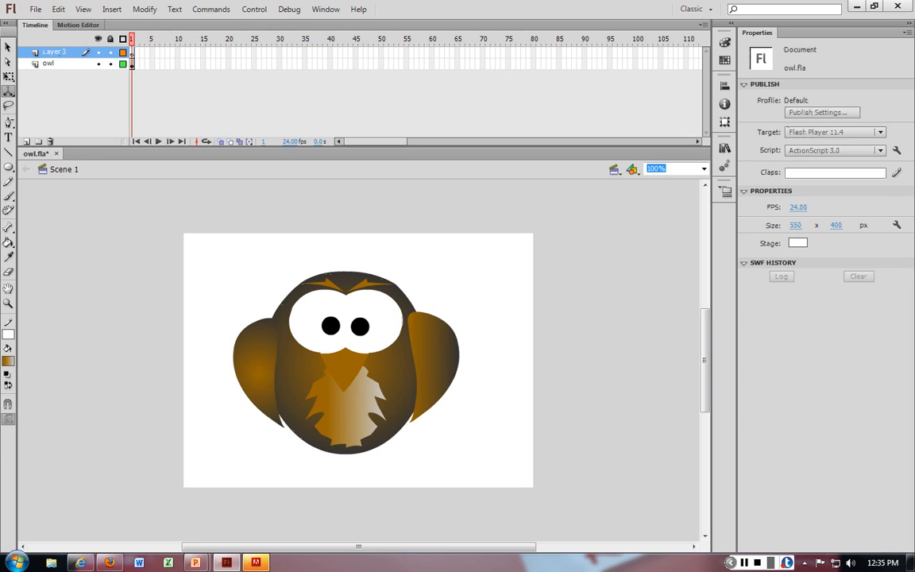
{"action": "double_click", "coordinate": [57, 52]}
{"action": "type", "text": "wing"}
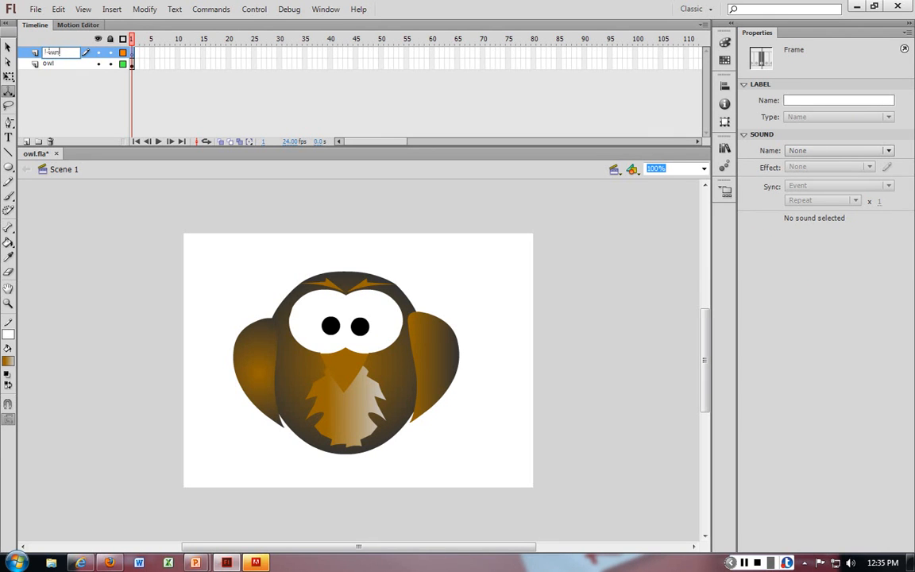
{"action": "key", "text": "Return"}
Step: Cut the owl's left wing from the owl layer and paste it onto the l-wing layer
{"action": "left_click", "coordinate": [238, 335]}
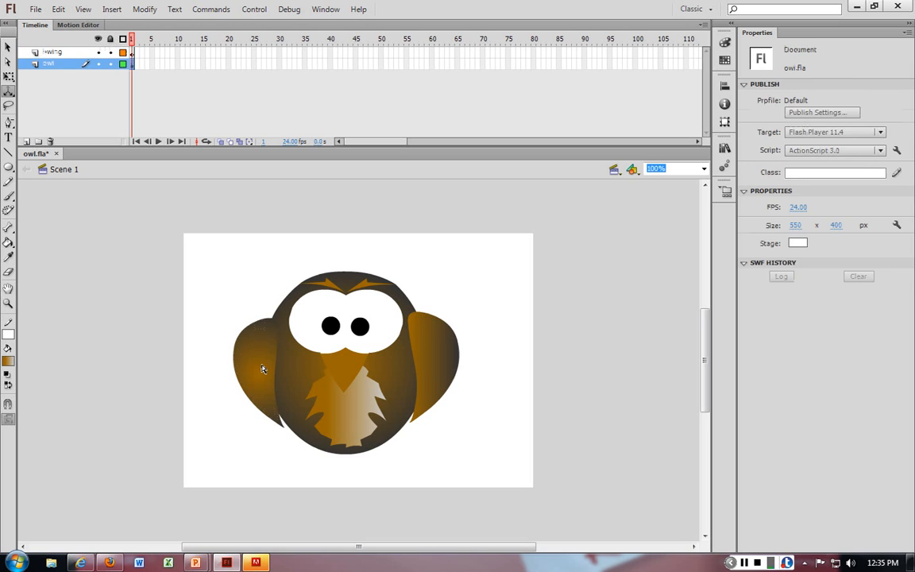
{"action": "key", "text": "ctrl+x"}
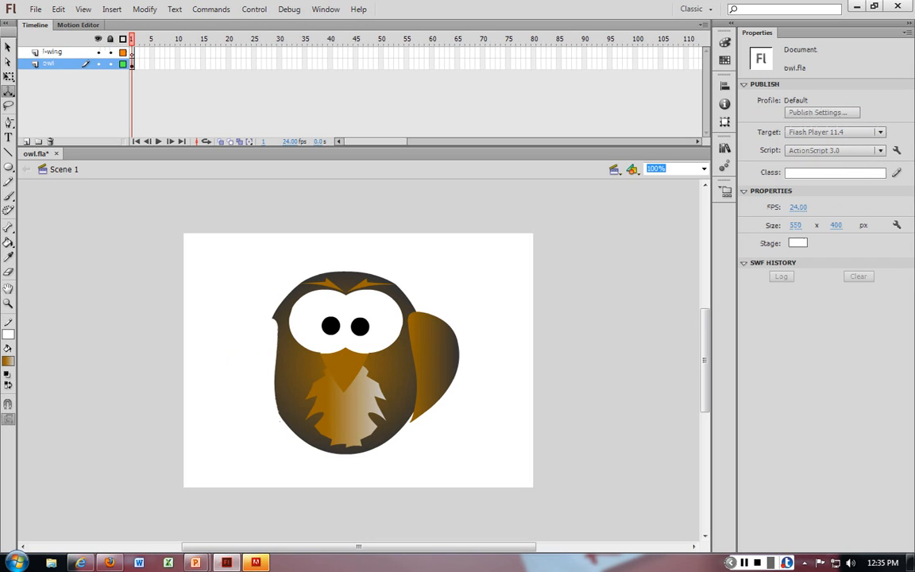
{"action": "left_click", "coordinate": [53, 52]}
{"action": "key", "text": "ctrl+v"}
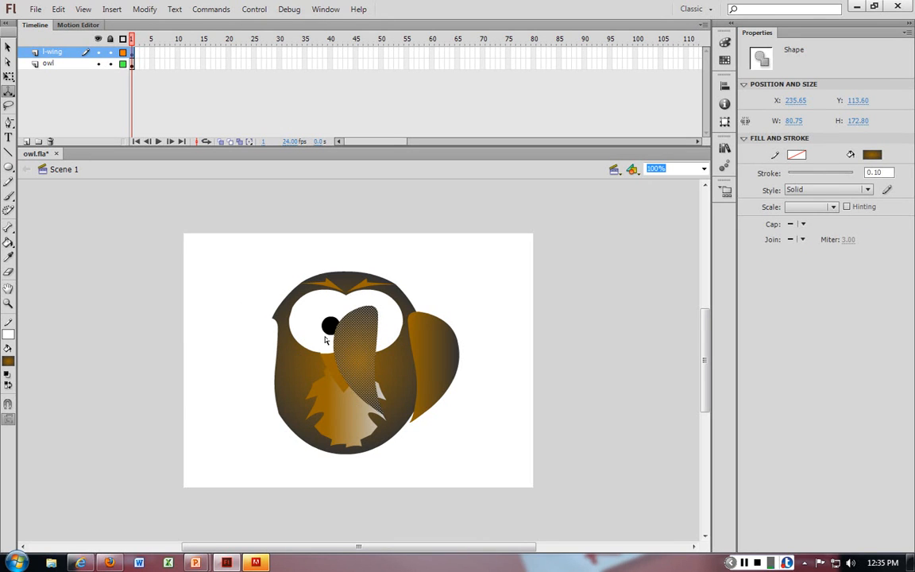
Step: Try deleting the pasted wing and undo the deletion
{"action": "left_click", "coordinate": [489, 292]}
{"action": "left_click", "coordinate": [351, 344]}
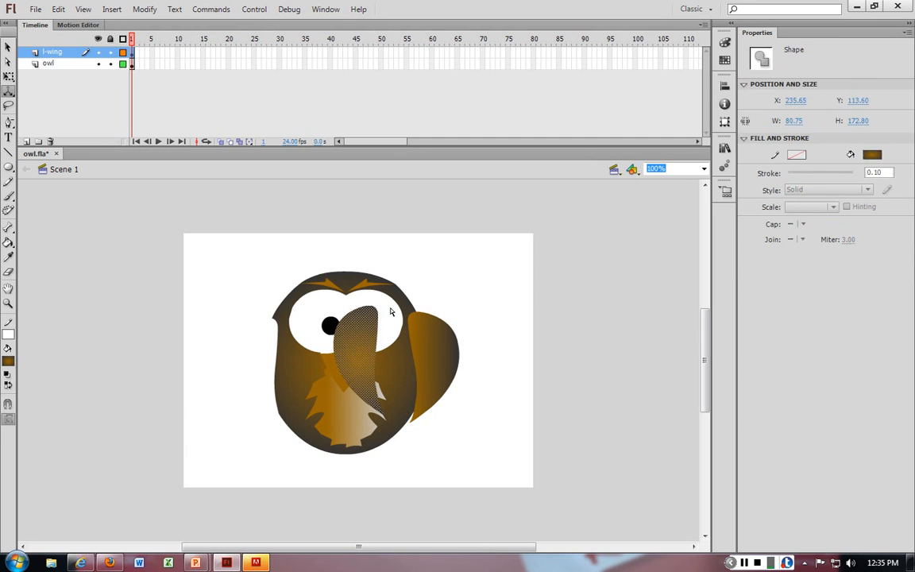
{"action": "left_click", "coordinate": [496, 280]}
{"action": "left_click", "coordinate": [361, 328]}
{"action": "key", "text": "Delete"}
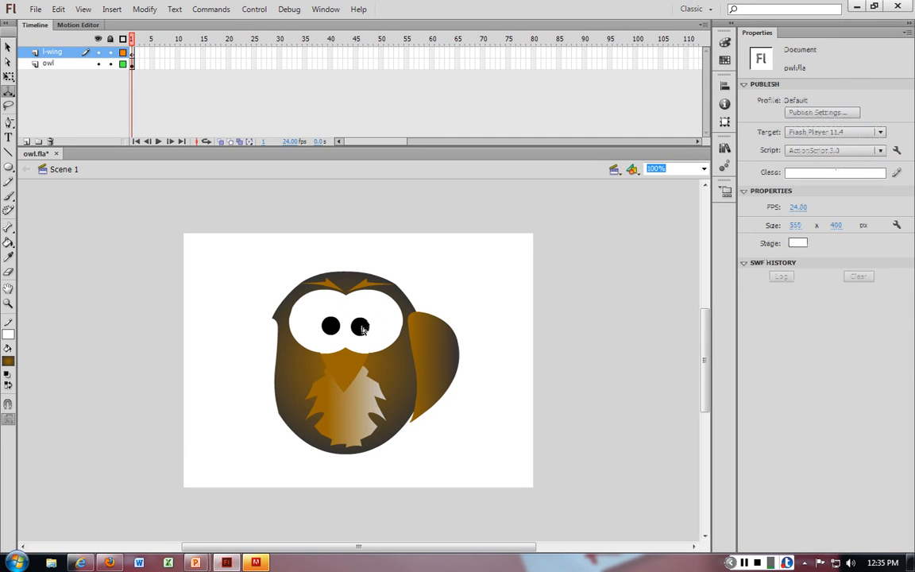
{"action": "key", "text": "ctrl+z"}
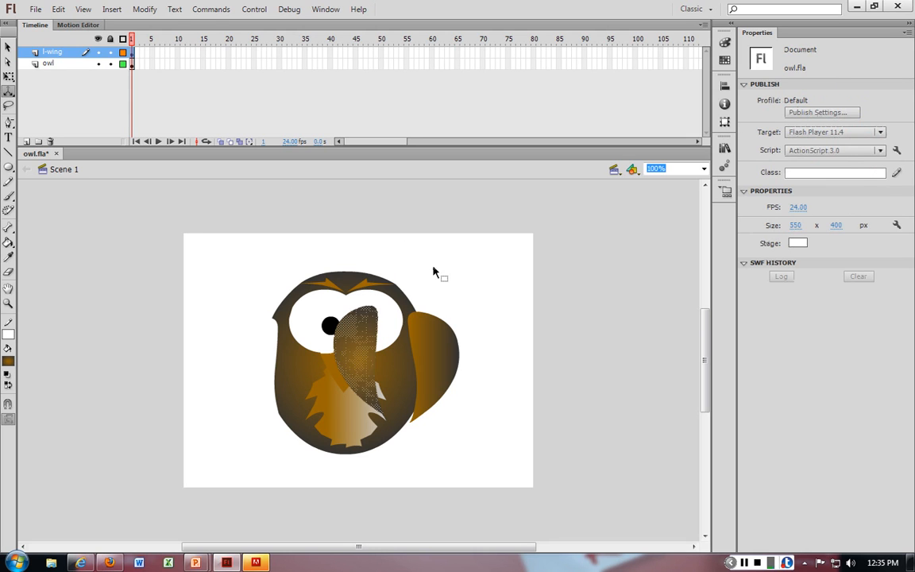
{"action": "key", "text": "Delete"}
{"action": "key", "text": "ctrl+z"}
{"action": "left_click", "coordinate": [429, 342]}
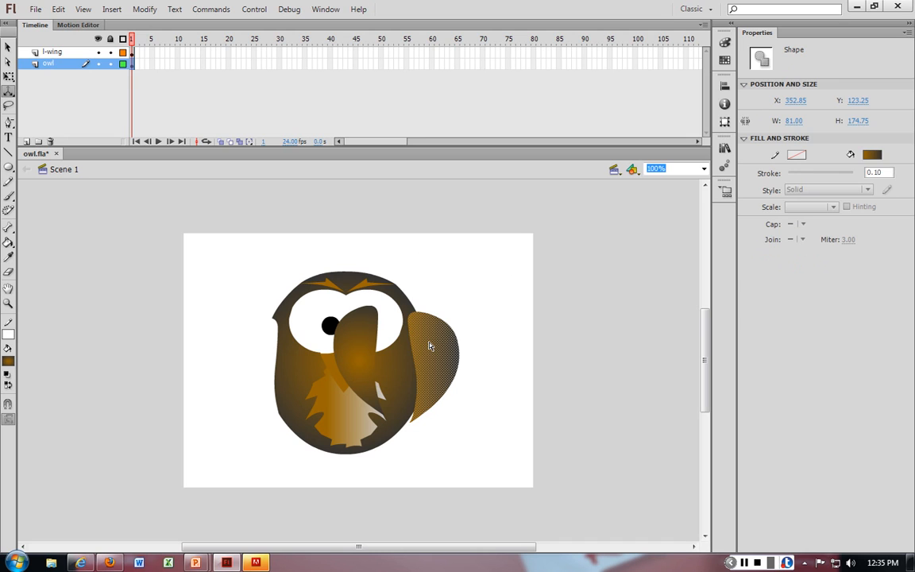
{"action": "left_click", "coordinate": [482, 344]}
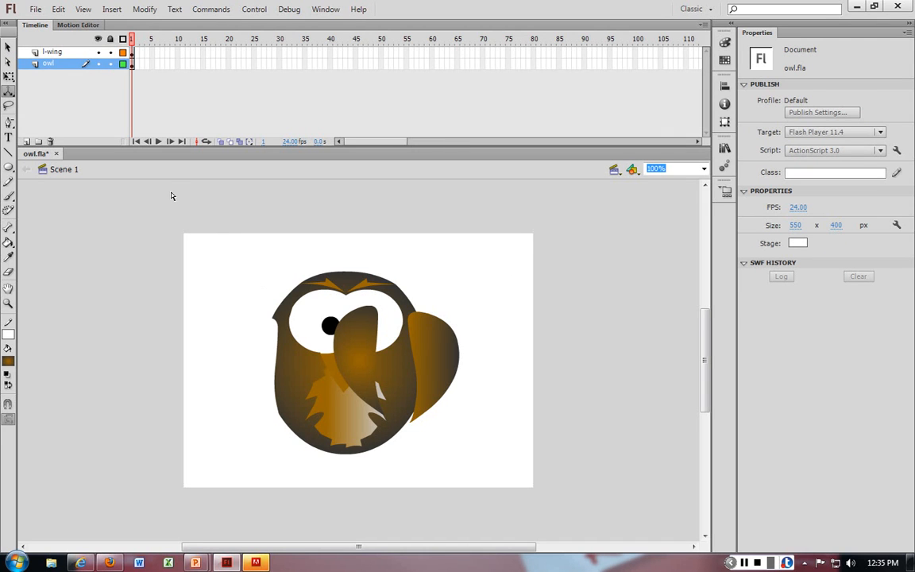
Step: Close owl.fla saving its changes, and reopen it from the recent items
{"action": "left_click", "coordinate": [56, 154]}
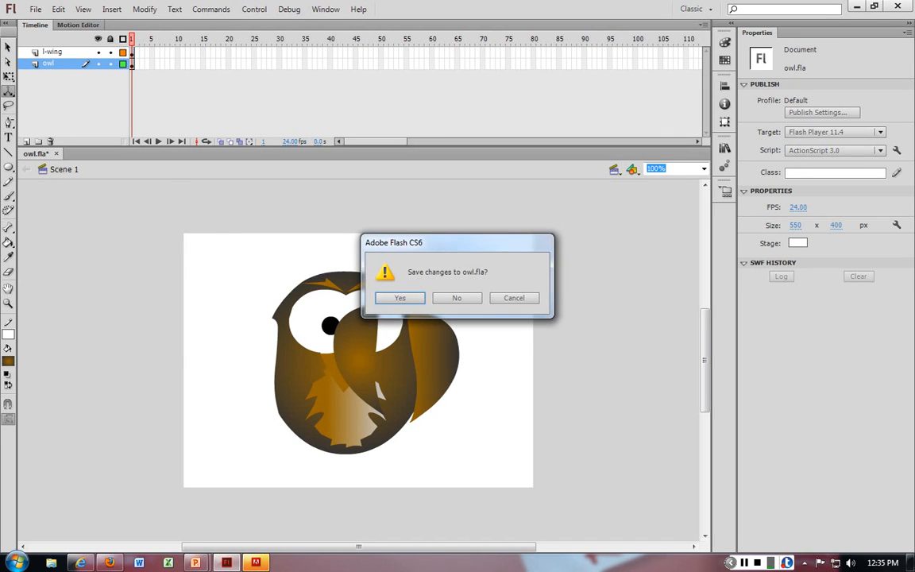
{"action": "key", "text": "Return"}
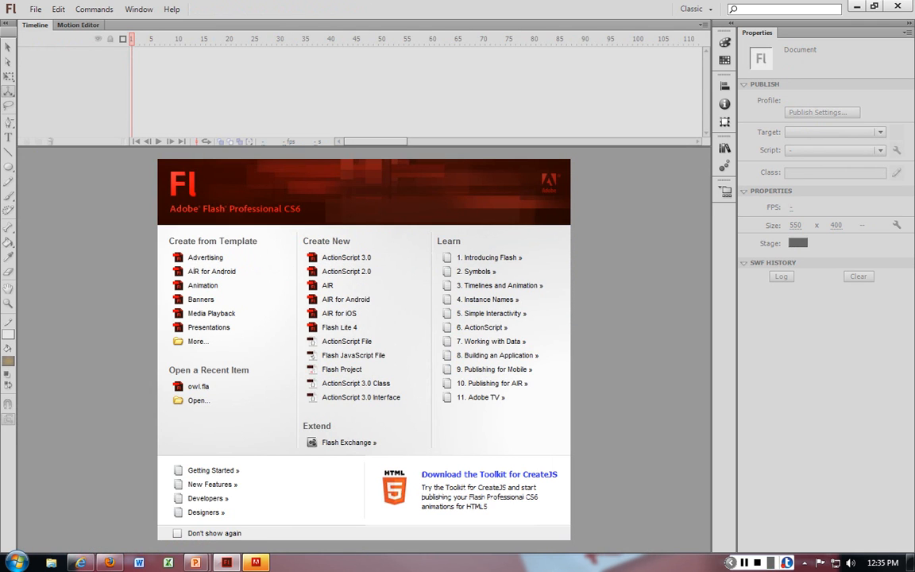
{"action": "left_click", "coordinate": [197, 386]}
{"action": "left_click", "coordinate": [359, 348]}
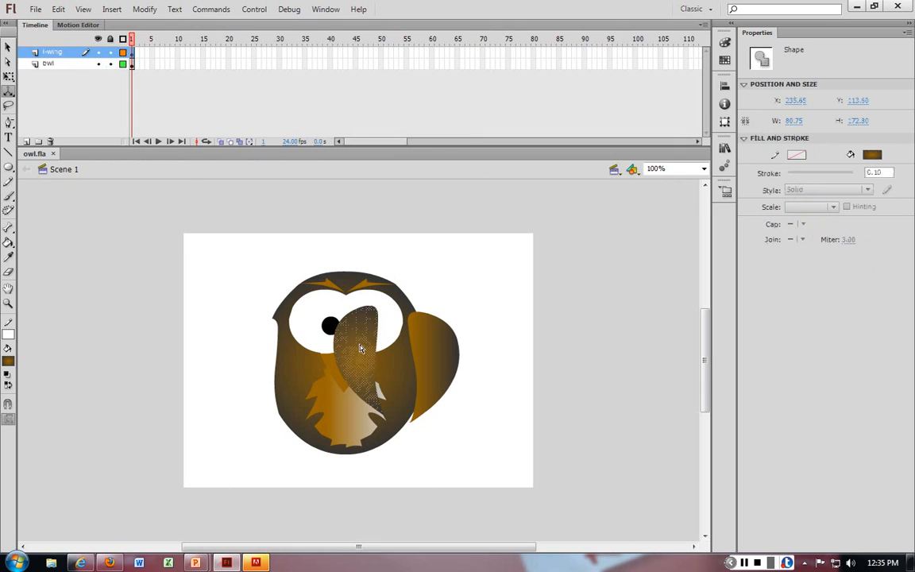
{"action": "left_click", "coordinate": [339, 281]}
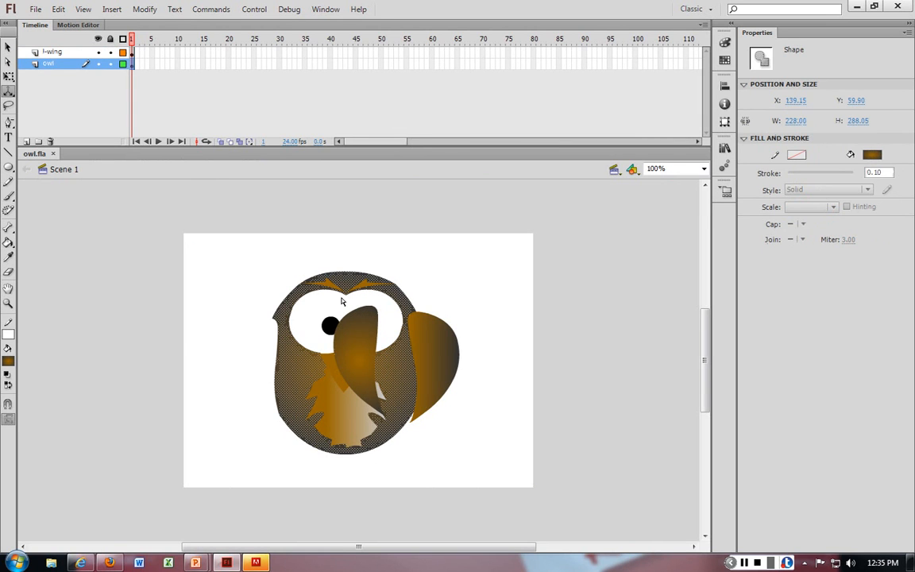
{"action": "left_click", "coordinate": [218, 267]}
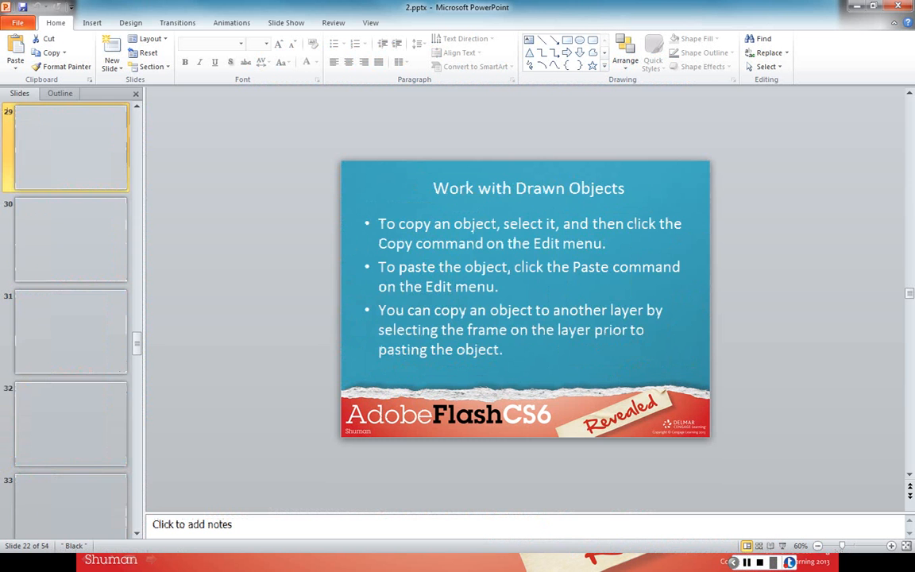
Step: Open owl.fla from the desktop and switch back to the PowerPoint presentation
{"action": "left_click_drag", "start_coordinate": [556, 8], "coordinate": [914, 79]}
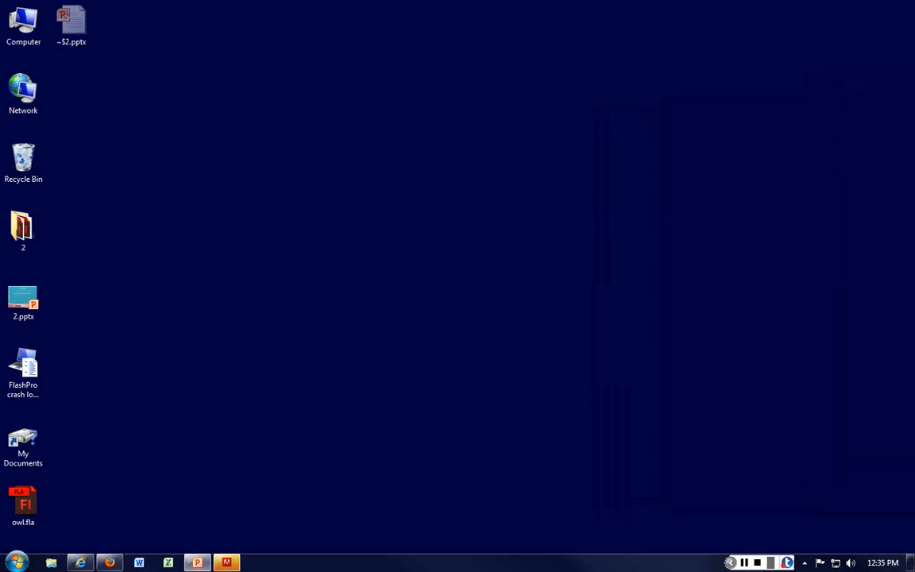
{"action": "left_click", "coordinate": [23, 504]}
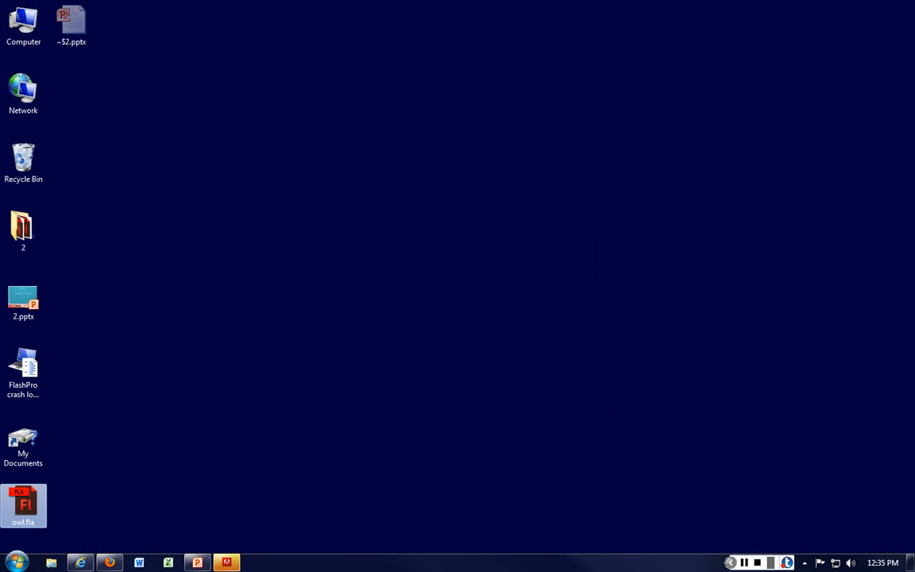
{"action": "left_click_drag", "start_coordinate": [914, 8], "coordinate": [210, 8]}
{"action": "double_click", "coordinate": [210, 8]}
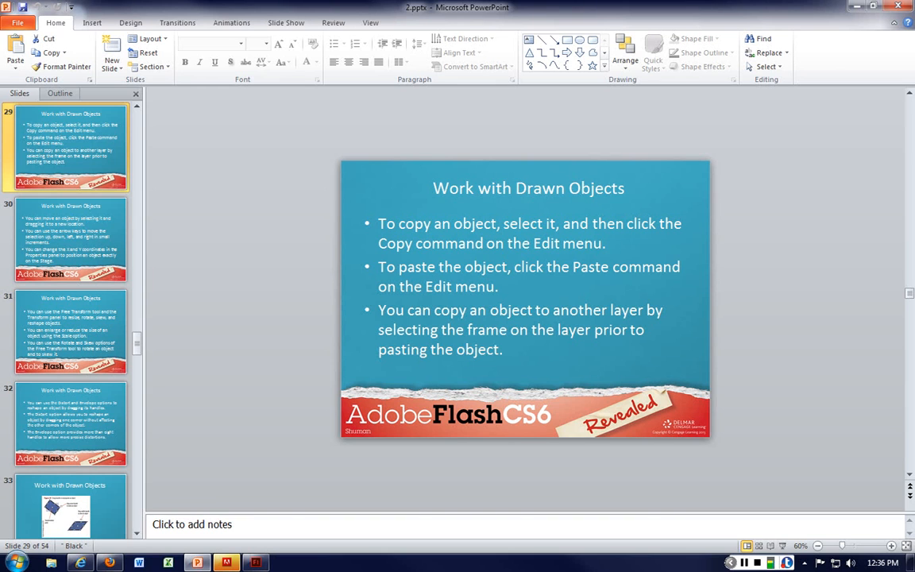
Step: Advance to the next slide and dismiss the Adobe sign-in window by quitting it
{"action": "left_click", "coordinate": [246, 298]}
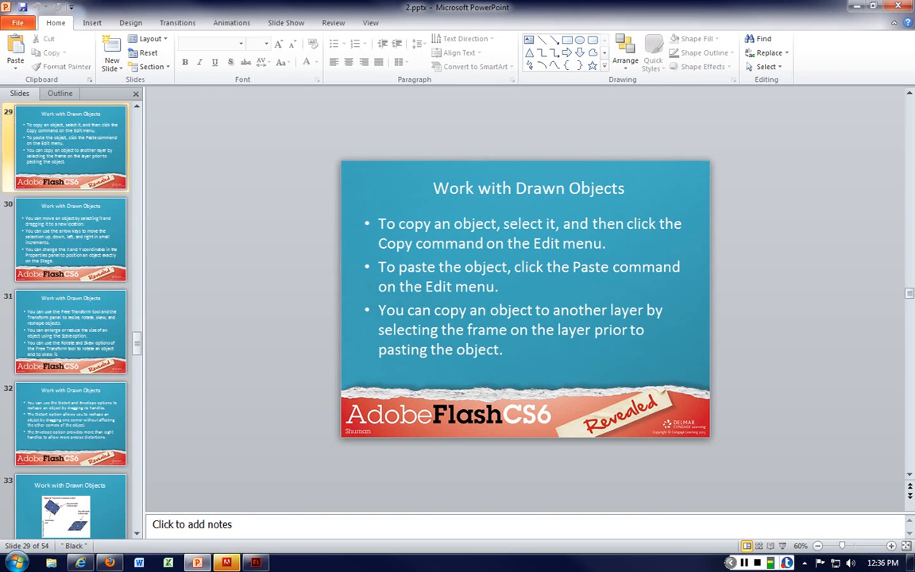
{"action": "key", "text": "Page_Down"}
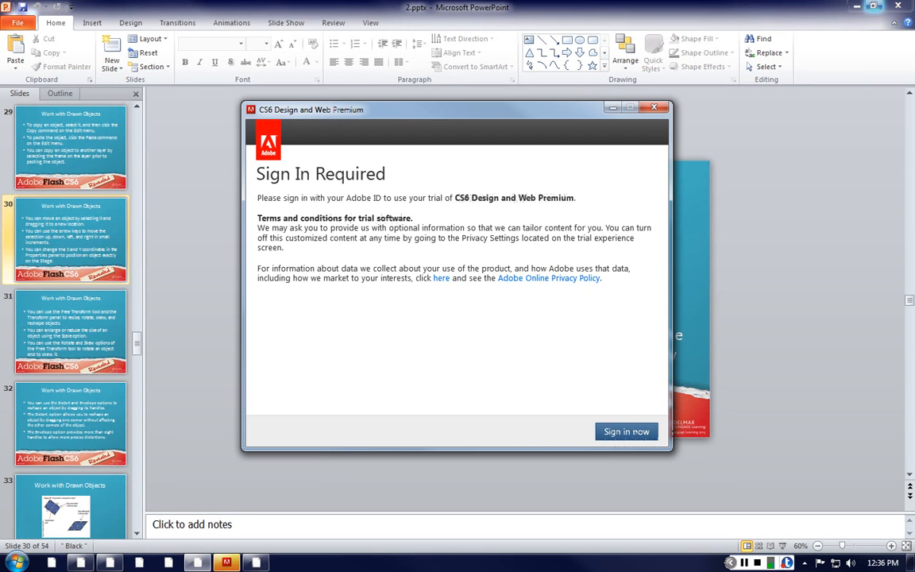
{"action": "left_click", "coordinate": [654, 107]}
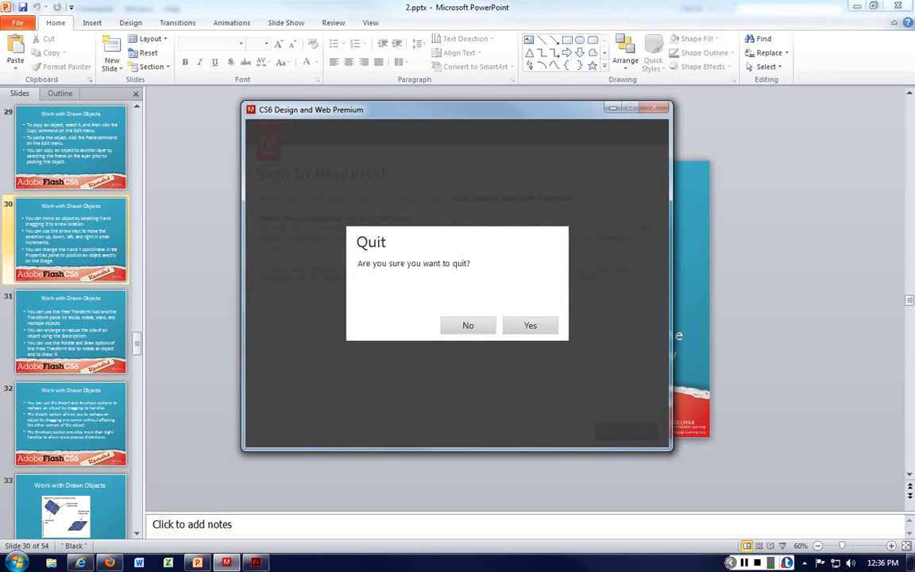
{"action": "key", "text": "Return"}
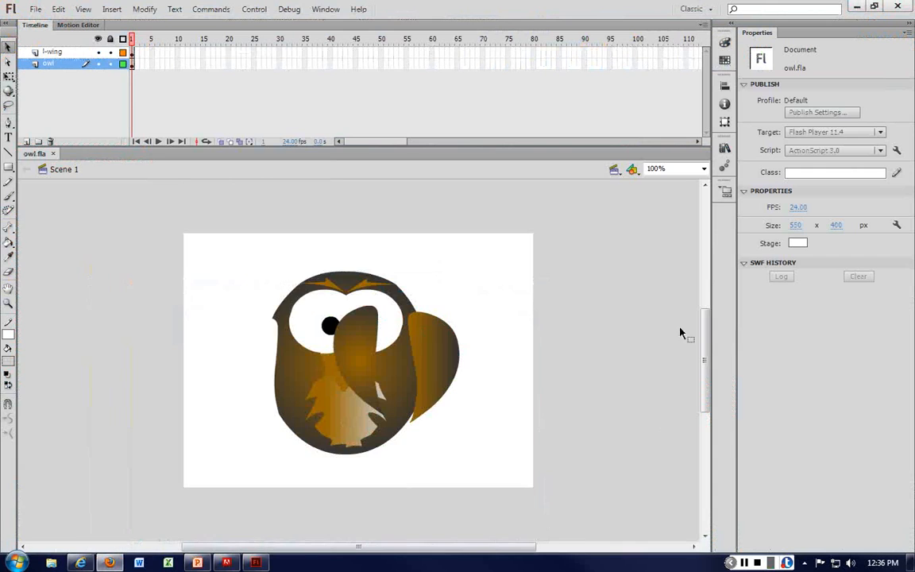
Step: Move the pasted left wing back to the owl's left side and cut the right wing from the owl layer
{"action": "left_click_drag", "start_coordinate": [366, 347], "coordinate": [263, 358]}
{"action": "left_click", "coordinate": [446, 358]}
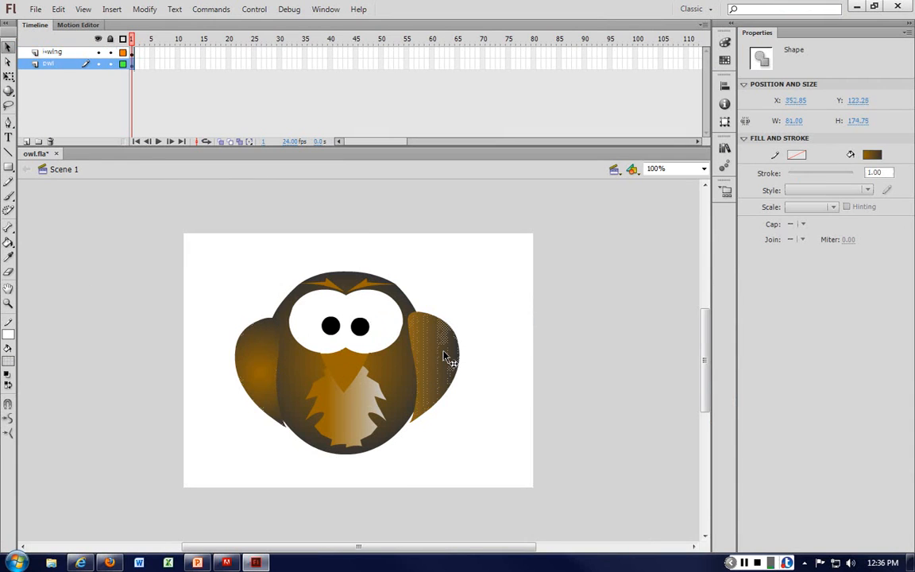
{"action": "key", "text": "ctrl+x"}
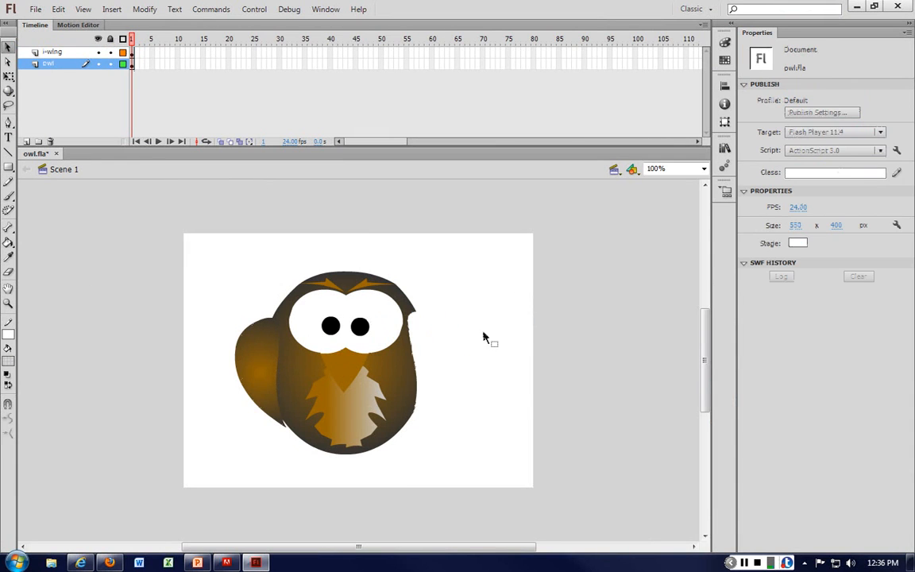
Step: Insert a new layer between l-wing and owl and name it r-wing
{"action": "left_click", "coordinate": [26, 142]}
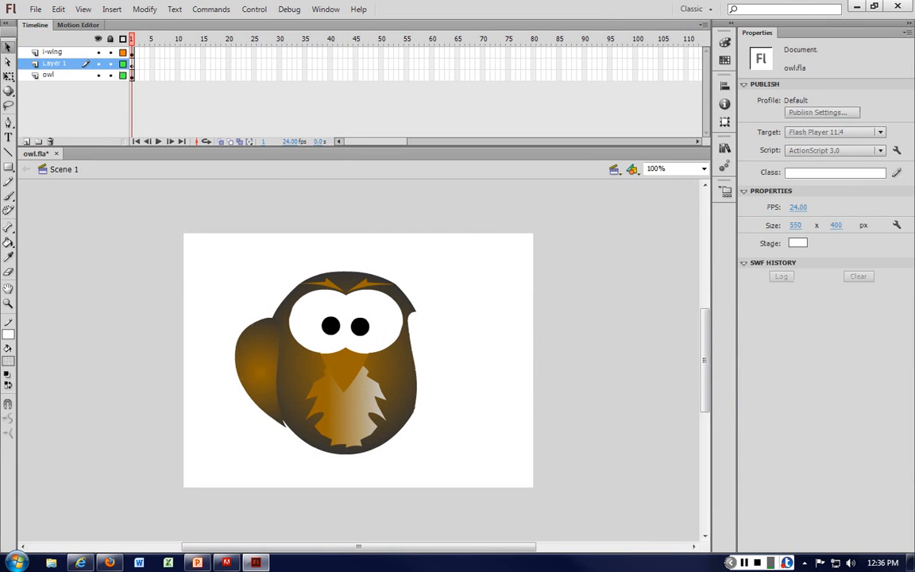
{"action": "left_click", "coordinate": [54, 64]}
{"action": "double_click", "coordinate": [54, 63]}
{"action": "type", "text": "r-"}
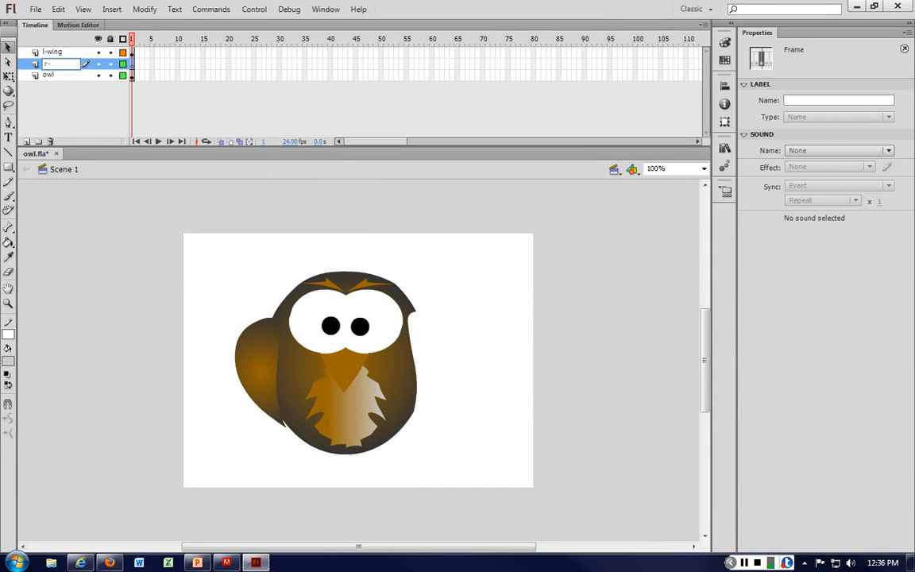
{"action": "type", "text": "wing"}
{"action": "key", "text": "Return"}
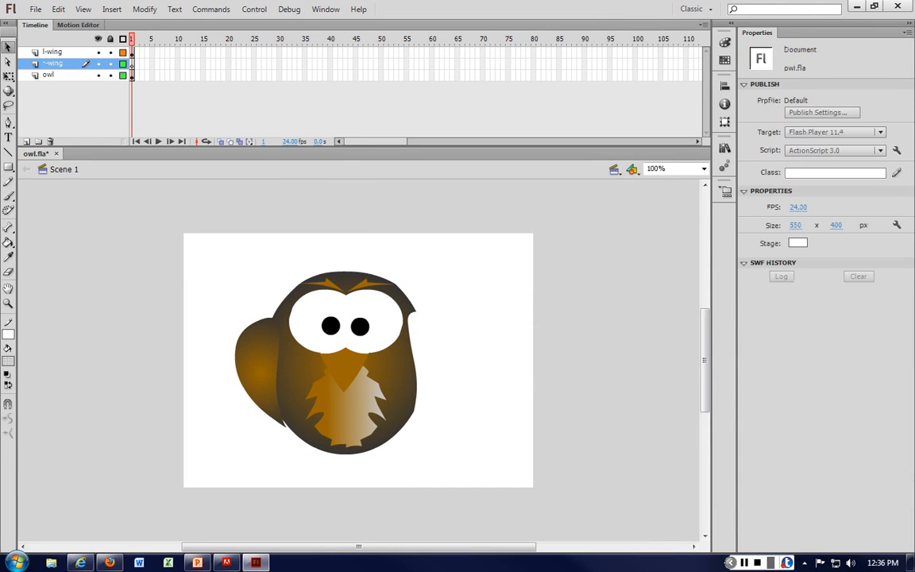
Step: Paste the right wing onto the r-wing layer and position it at the owl's right side
{"action": "key", "text": "ctrl+v"}
{"action": "left_click_drag", "start_coordinate": [369, 351], "coordinate": [429, 354]}
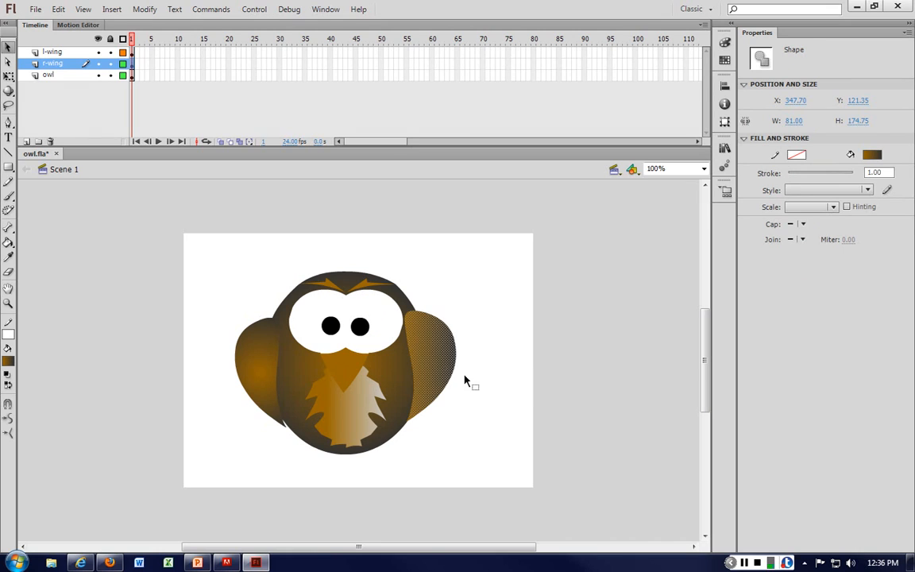
Step: Nudge the right wing upward on the r-wing layer and close the fatal exception message
{"action": "mouse_move", "coordinate": [433, 356]}
{"action": "left_mouse_down"}
{"action": "mouse_move", "coordinate": [484, 354]}
{"action": "mouse_move", "coordinate": [463, 365]}
{"action": "mouse_move", "coordinate": [433, 362]}
{"action": "left_mouse_up"}
{"action": "key", "text": "Up"}
{"action": "key", "text": "Up"}
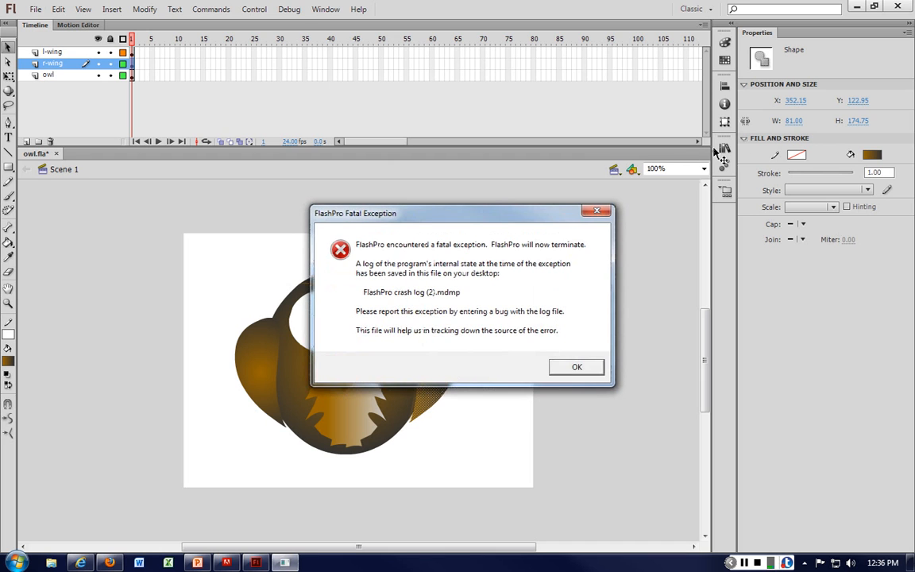
{"action": "left_click", "coordinate": [597, 212]}
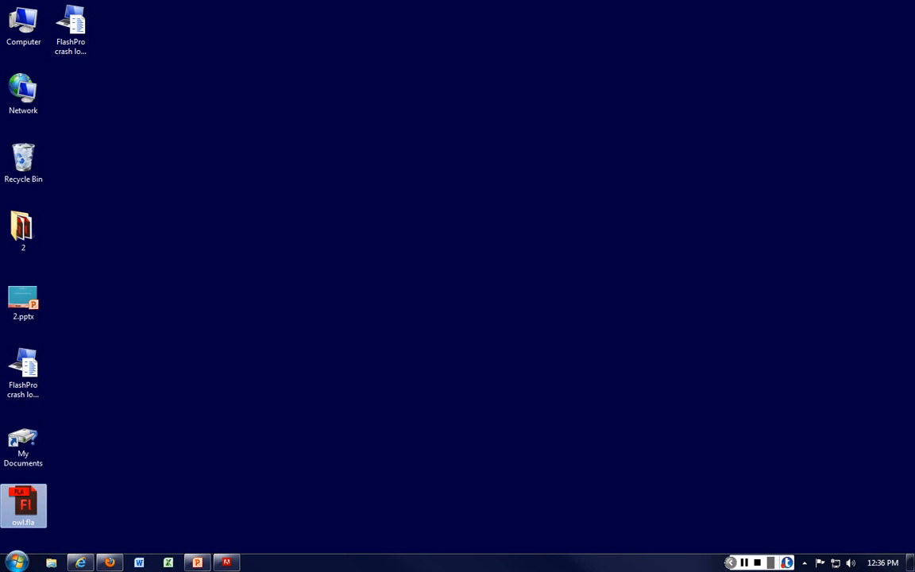
Step: Reopen owl.fla and delete the first FlashPro crash log file from the desktop
{"action": "double_click", "coordinate": [23, 505]}
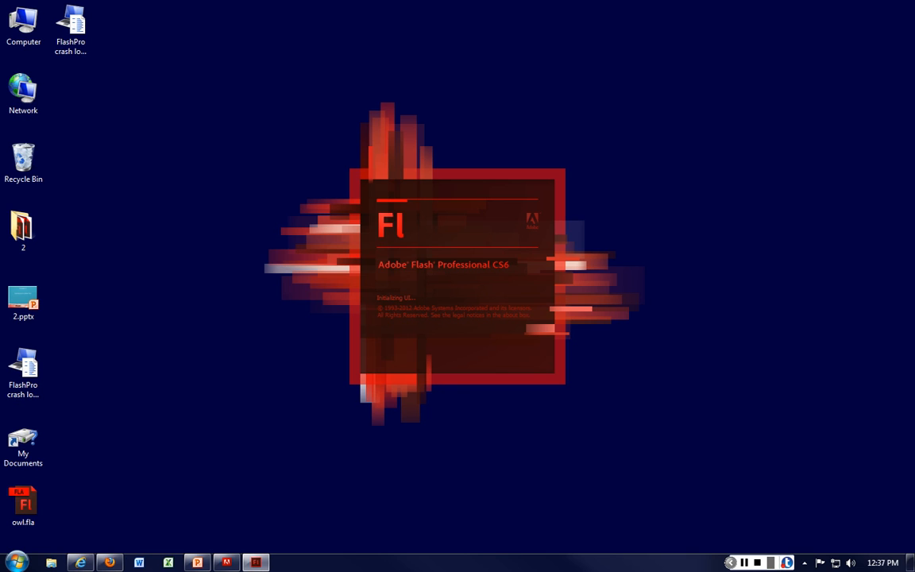
{"action": "left_click", "coordinate": [70, 30]}
{"action": "key", "text": "Delete"}
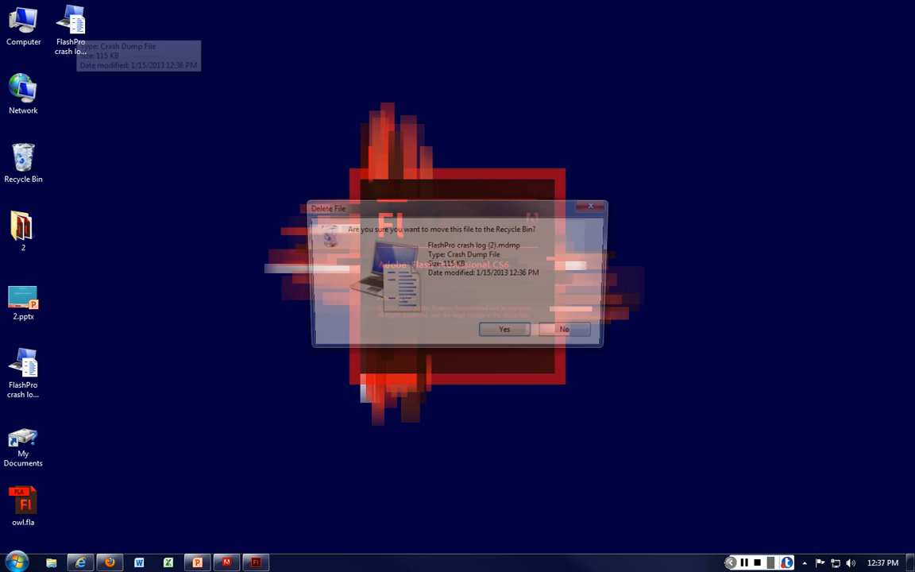
{"action": "key", "text": "Return"}
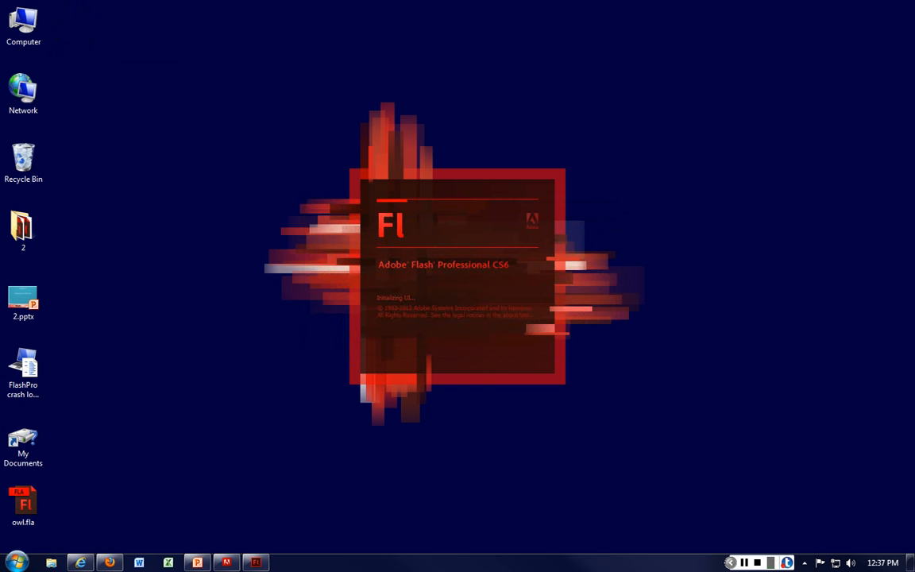
Step: Delete the remaining FlashPro crash log file and minimise the sign-in window
{"action": "left_click", "coordinate": [23, 368]}
{"action": "key", "text": "Delete"}
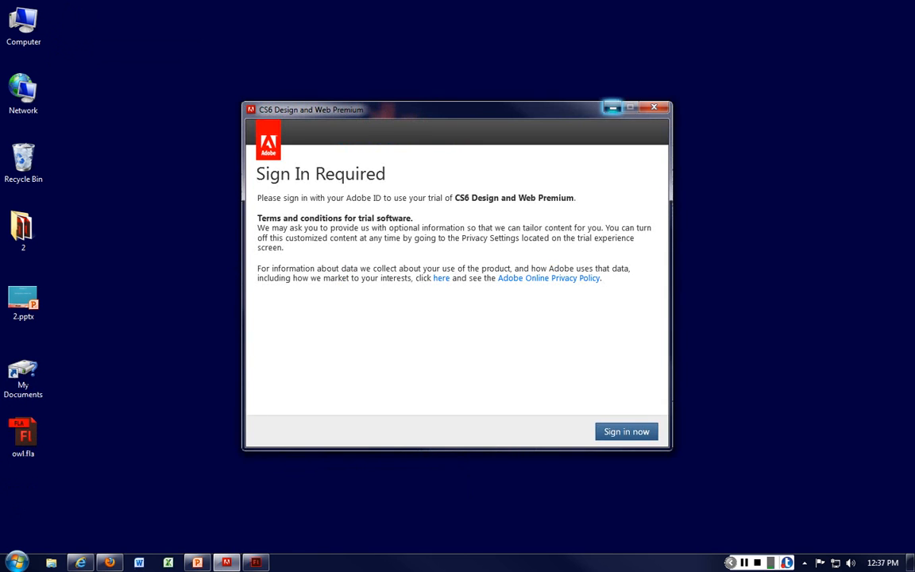
{"action": "left_click", "coordinate": [612, 107]}
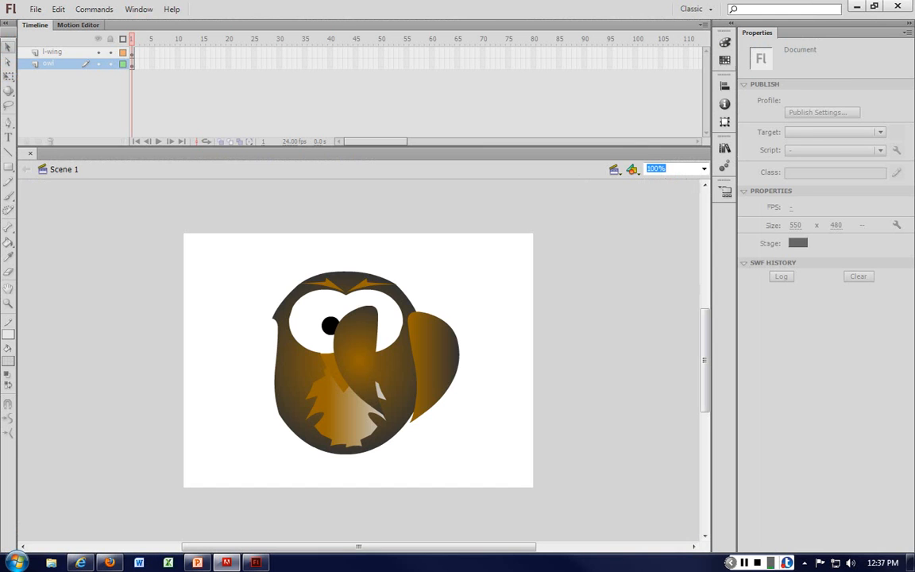
Step: Move the left wing off the owl's body back to the owl's left side
{"action": "left_click", "coordinate": [369, 351]}
{"action": "left_click_drag", "start_coordinate": [369, 351], "coordinate": [269, 358]}
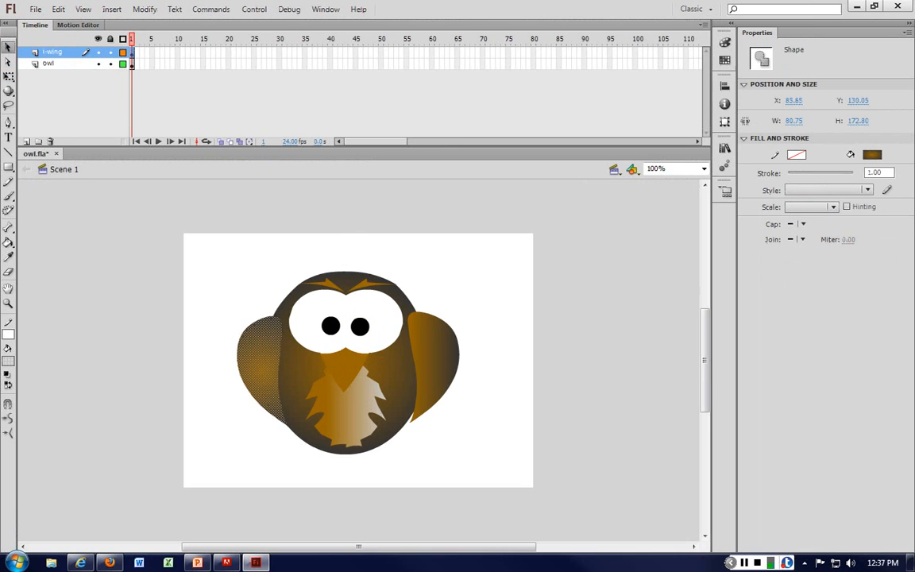
{"action": "left_click", "coordinate": [512, 297]}
{"action": "left_click", "coordinate": [267, 351]}
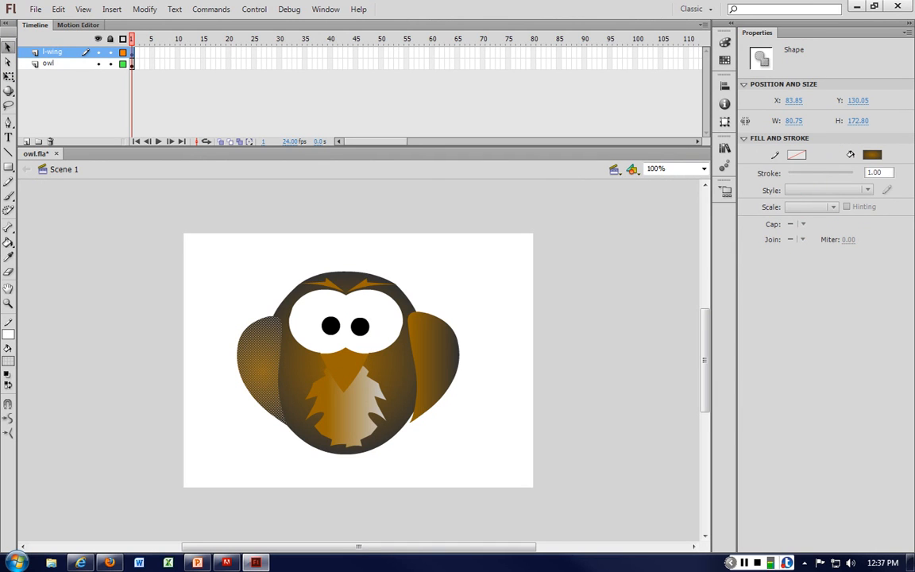
{"action": "mouse_move", "coordinate": [248, 365]}
{"action": "left_mouse_down"}
{"action": "mouse_move", "coordinate": [226, 350]}
{"action": "mouse_move", "coordinate": [225, 329]}
{"action": "mouse_move", "coordinate": [220, 354]}
{"action": "mouse_move", "coordinate": [232, 361]}
{"action": "left_mouse_up"}
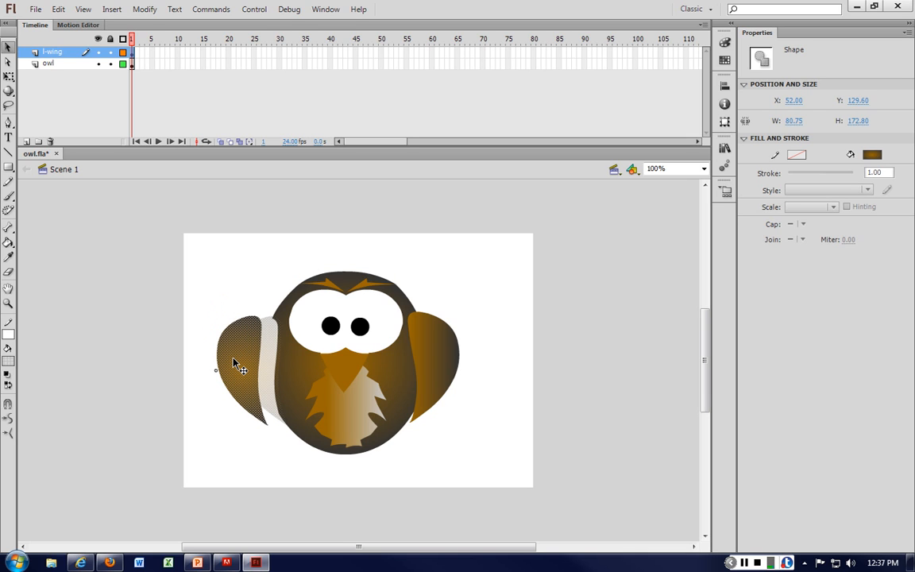
{"action": "left_click_drag", "start_coordinate": [233, 359], "coordinate": [240, 359]}
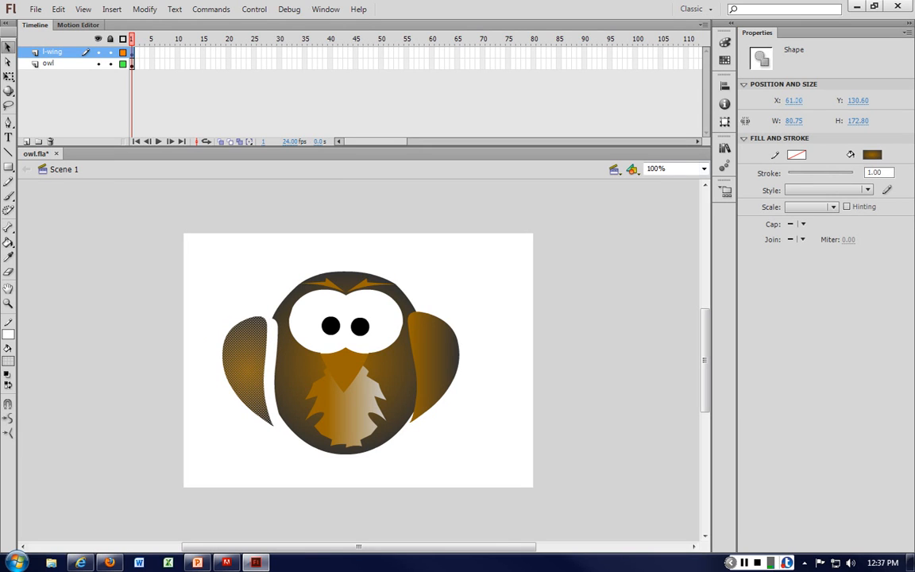
Step: Set the left wing's X position to 40 and Y position to 500
{"action": "left_click", "coordinate": [790, 100]}
{"action": "double_click", "coordinate": [790, 100]}
{"action": "type", "text": "40"}
{"action": "key", "text": "Tab"}
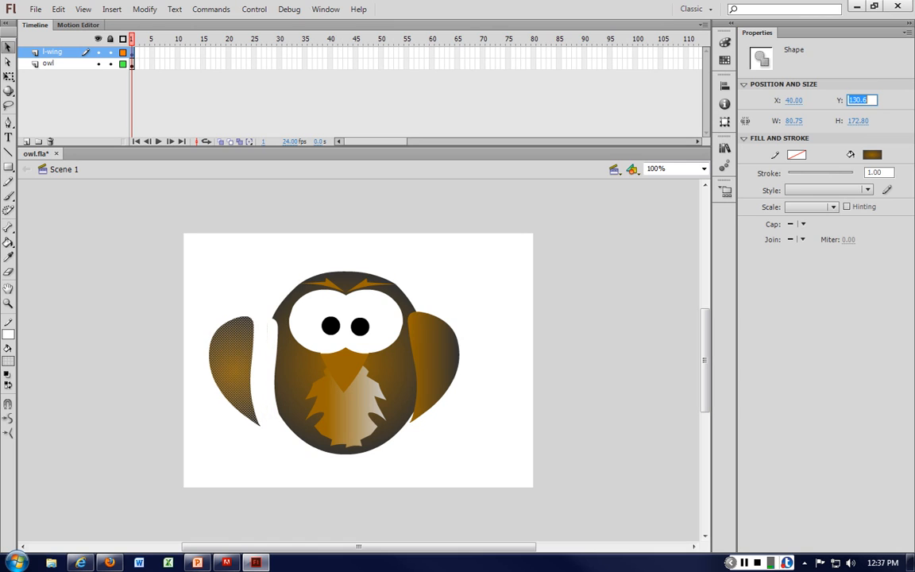
{"action": "type", "text": "500"}
{"action": "key", "text": "Return"}
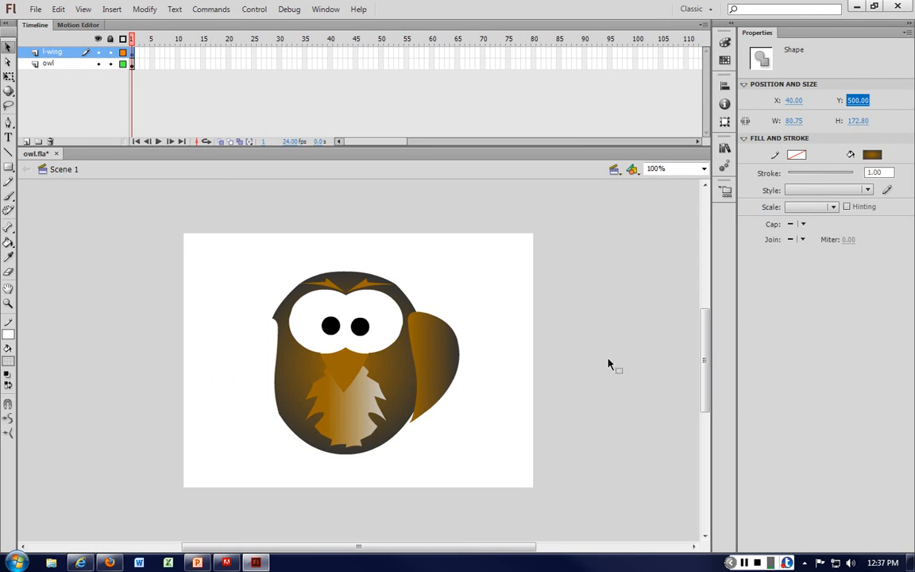
Step: Change the left wing's Y position to 50
{"action": "left_click", "coordinate": [859, 99]}
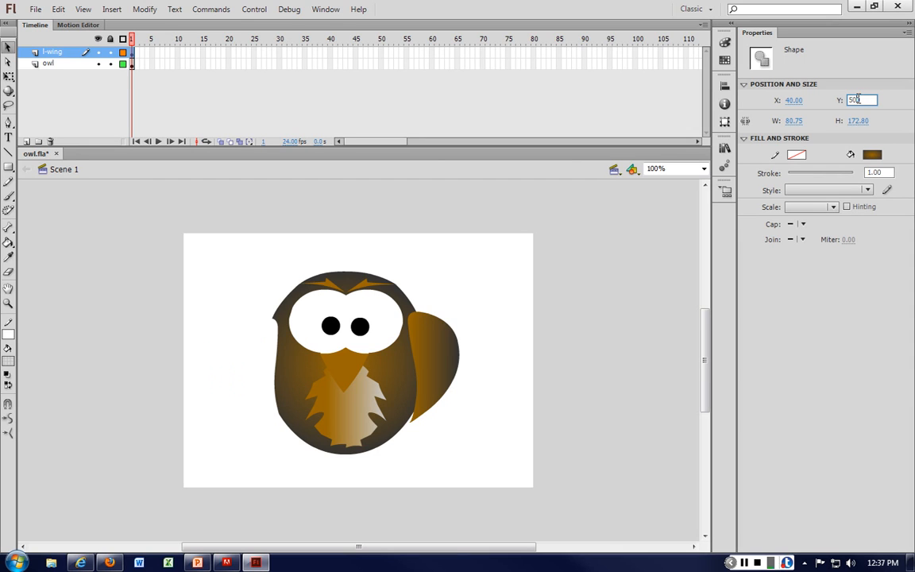
{"action": "key", "text": "BackSpace"}
{"action": "key", "text": "BackSpace"}
{"action": "type", "text": "0"}
{"action": "key", "text": "Return"}
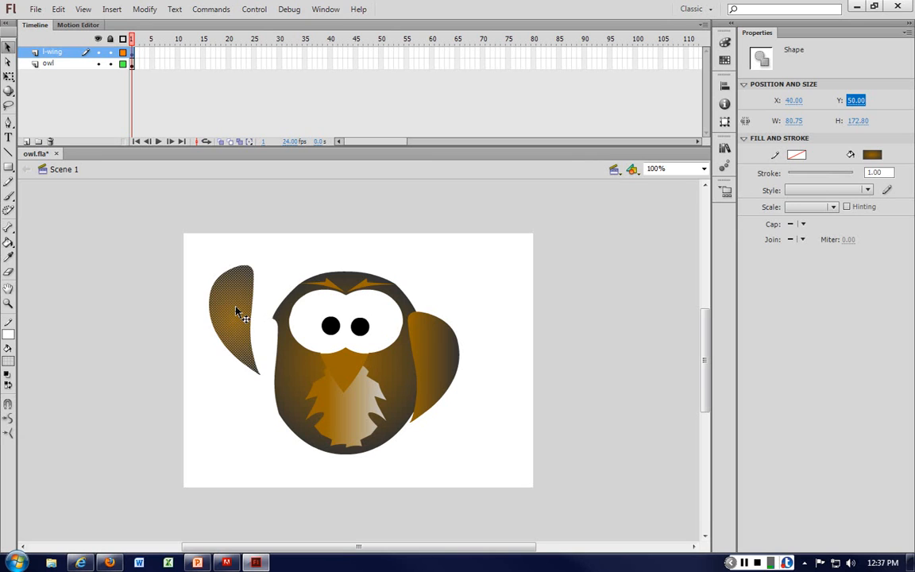
Step: Drag the left wing back down against the owl's left side
{"action": "left_click_drag", "start_coordinate": [240, 311], "coordinate": [264, 365]}
{"action": "left_click", "coordinate": [206, 298]}
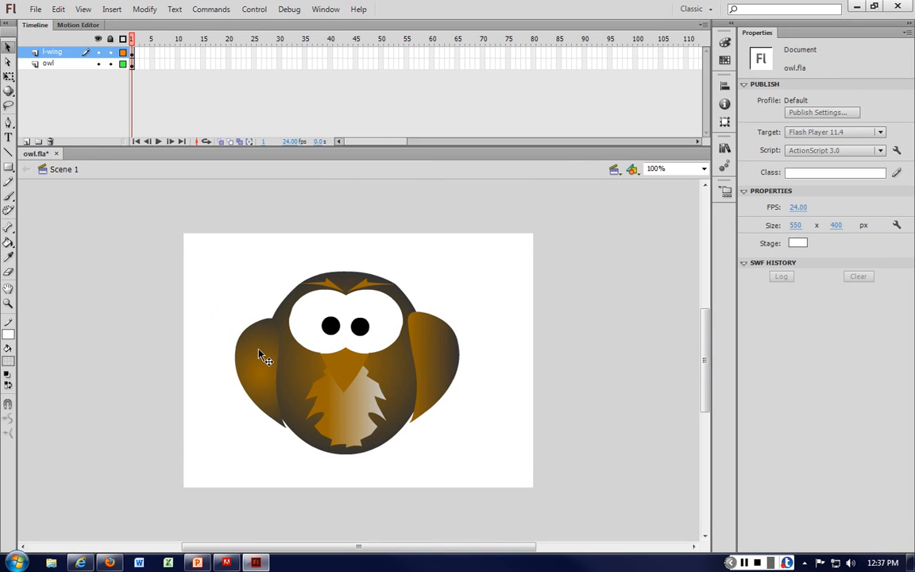
{"action": "key", "text": "super+d"}
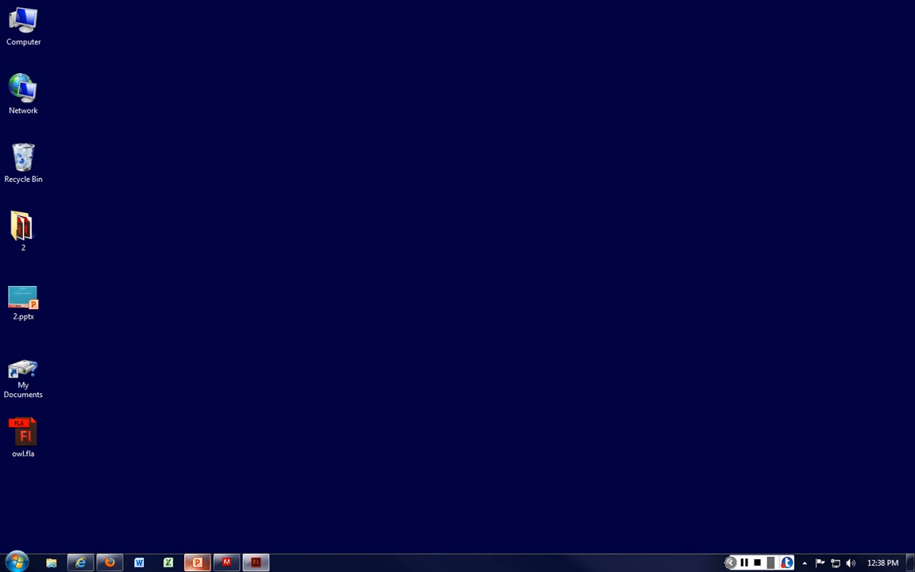
{"action": "left_click", "coordinate": [197, 562]}
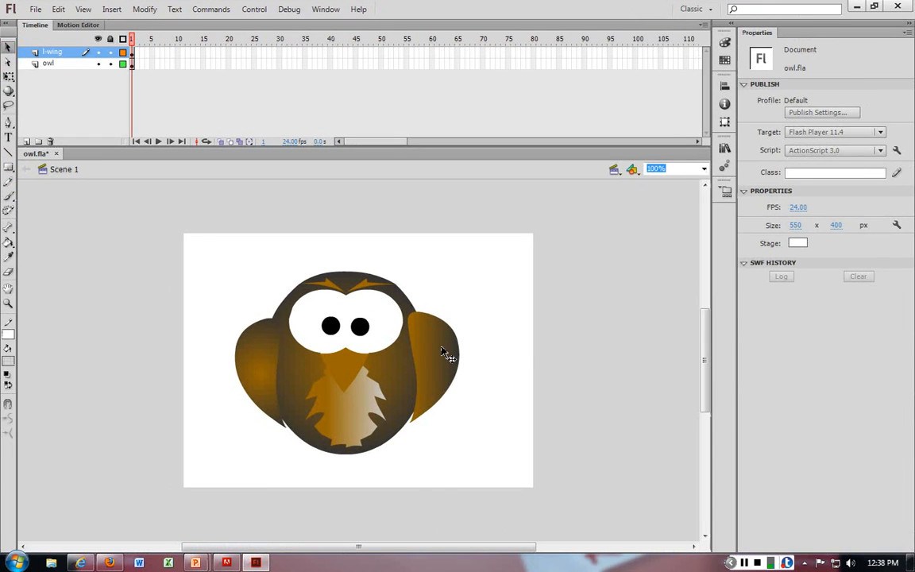
Step: Try to rotate the right wing with the Free Transform tool
{"action": "left_click", "coordinate": [445, 353]}
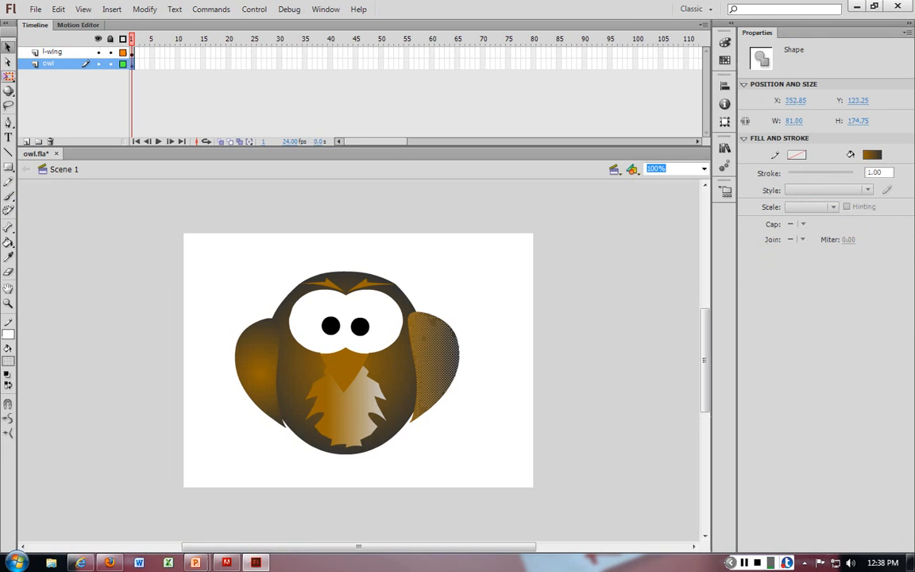
{"action": "left_click", "coordinate": [8, 76]}
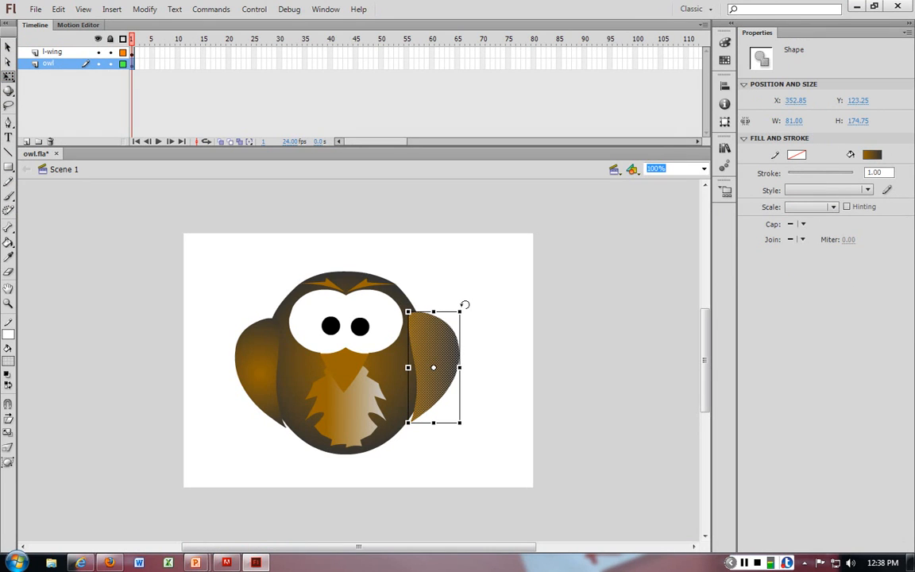
{"action": "mouse_move", "coordinate": [464, 304]}
{"action": "left_mouse_down"}
{"action": "mouse_move", "coordinate": [484, 343]}
{"action": "mouse_move", "coordinate": [474, 301]}
{"action": "left_mouse_up"}
{"action": "key", "text": "ctrl+z"}
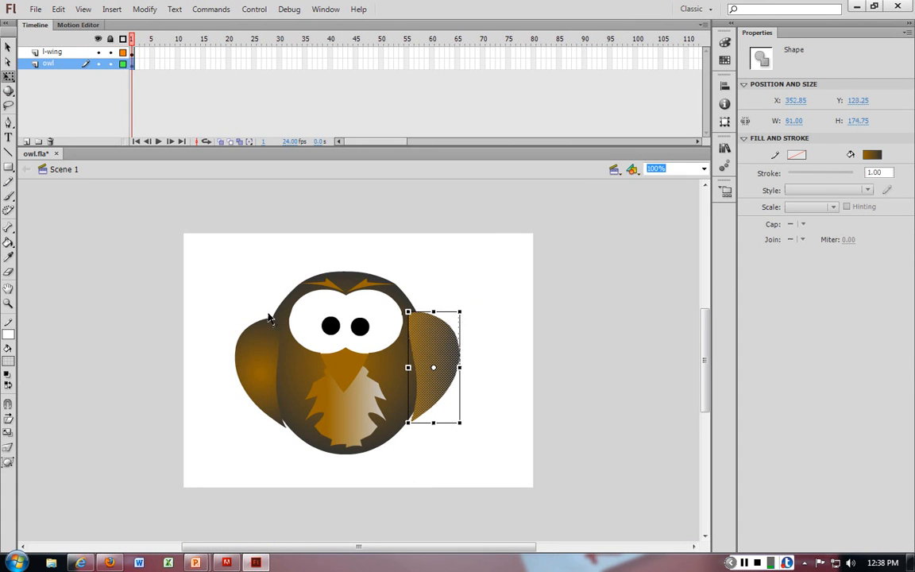
Step: Select the left wing with Free Transform, zoom to 200%, and move its transformation point to the wing's upper tip
{"action": "left_click", "coordinate": [270, 353]}
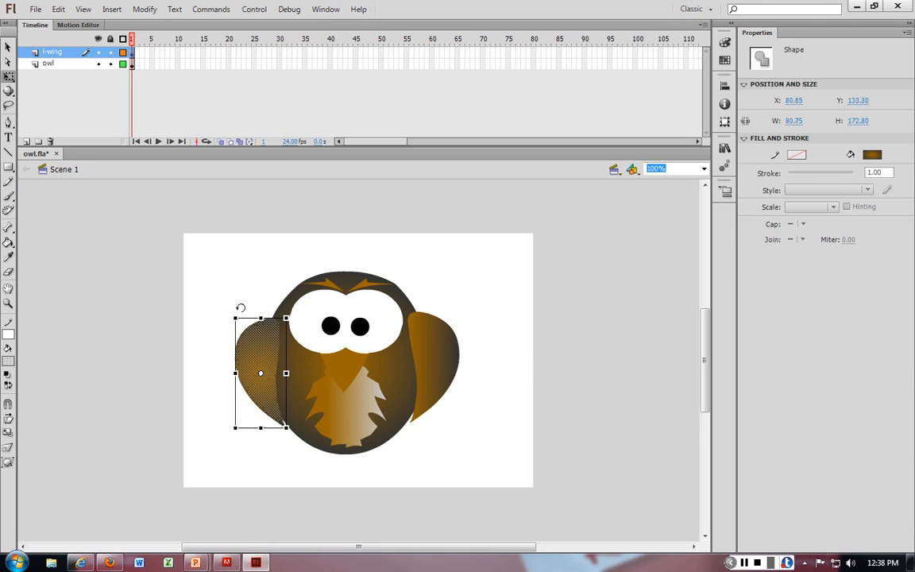
{"action": "mouse_move", "coordinate": [241, 307]}
{"action": "left_mouse_down"}
{"action": "mouse_move", "coordinate": [202, 312]}
{"action": "mouse_move", "coordinate": [251, 308]}
{"action": "mouse_move", "coordinate": [240, 308]}
{"action": "left_mouse_up"}
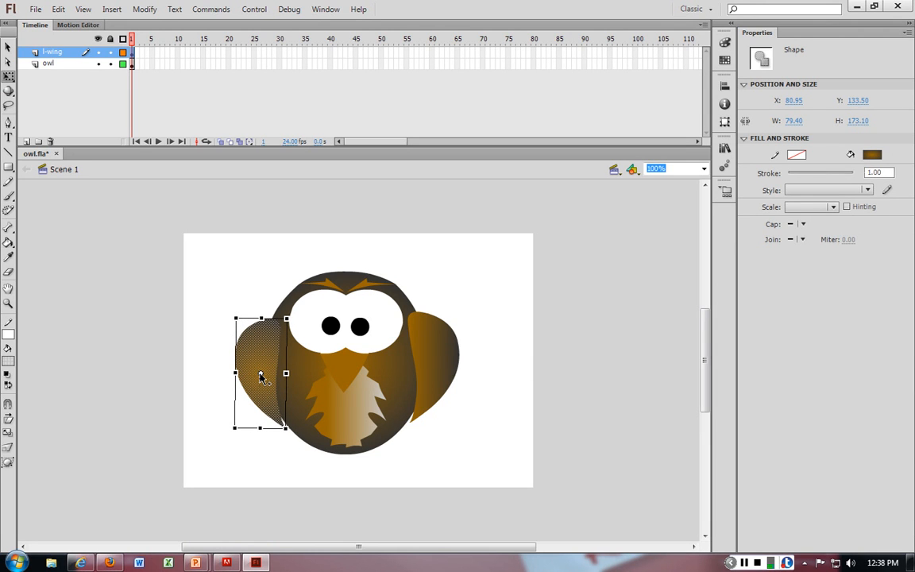
{"action": "key", "text": "ctrl+equal"}
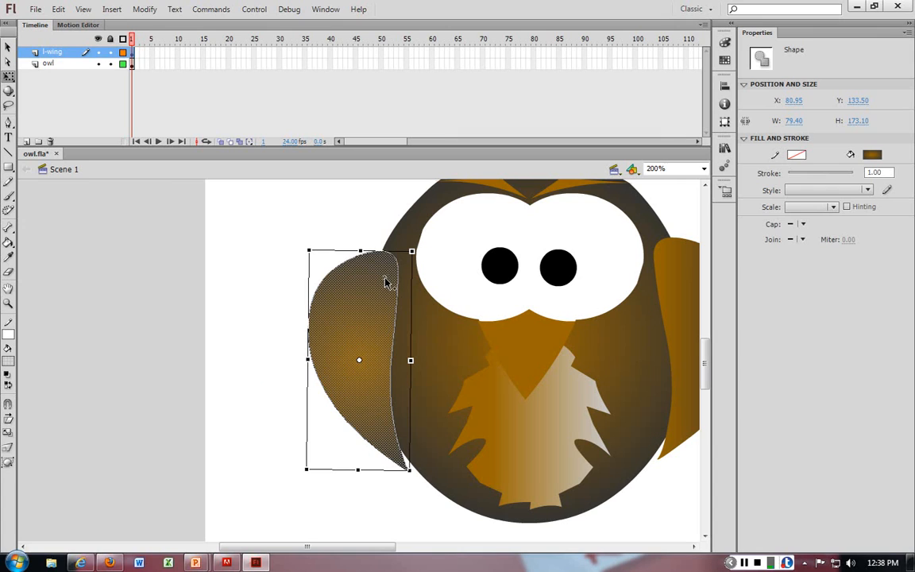
{"action": "left_click_drag", "start_coordinate": [358, 360], "coordinate": [384, 278]}
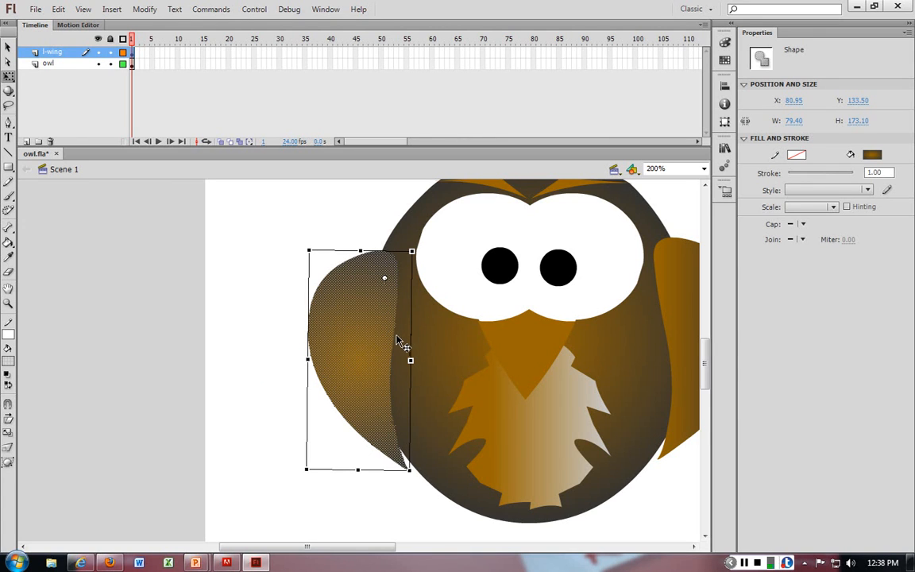
{"action": "left_click", "coordinate": [303, 467]}
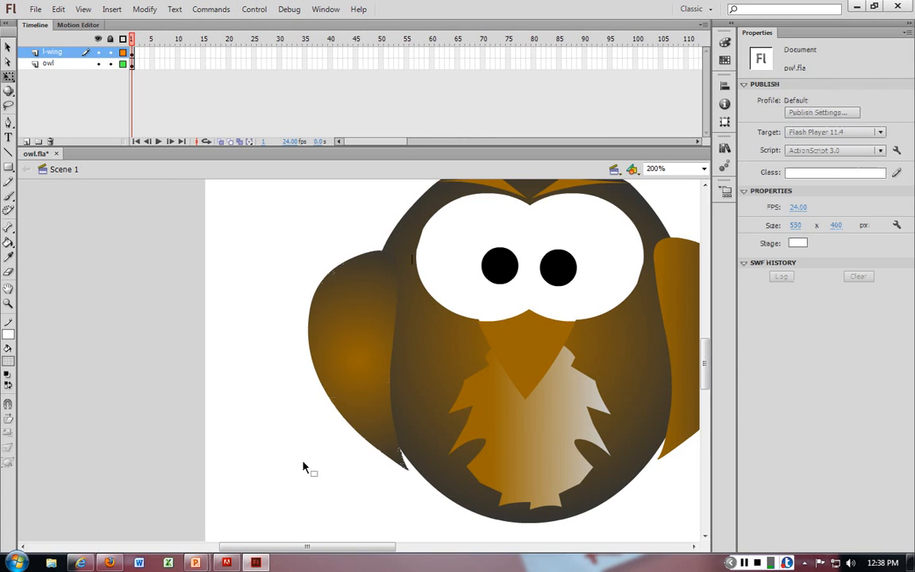
Step: Rotate the left wing about its corner so it tilts outward from the body
{"action": "left_click", "coordinate": [369, 424]}
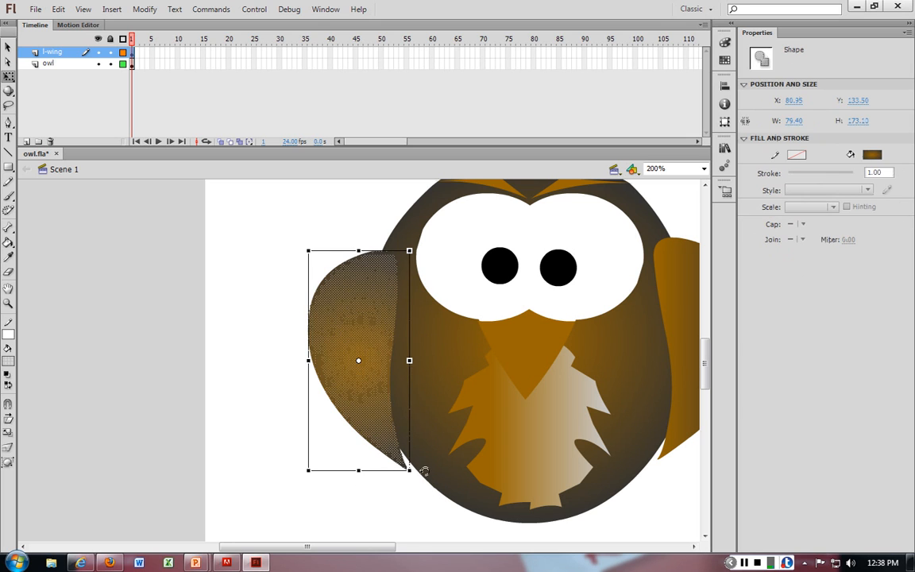
{"action": "mouse_move", "coordinate": [410, 469]}
{"action": "left_mouse_down"}
{"action": "mouse_move", "coordinate": [400, 467]}
{"action": "mouse_move", "coordinate": [410, 470]}
{"action": "left_mouse_up"}
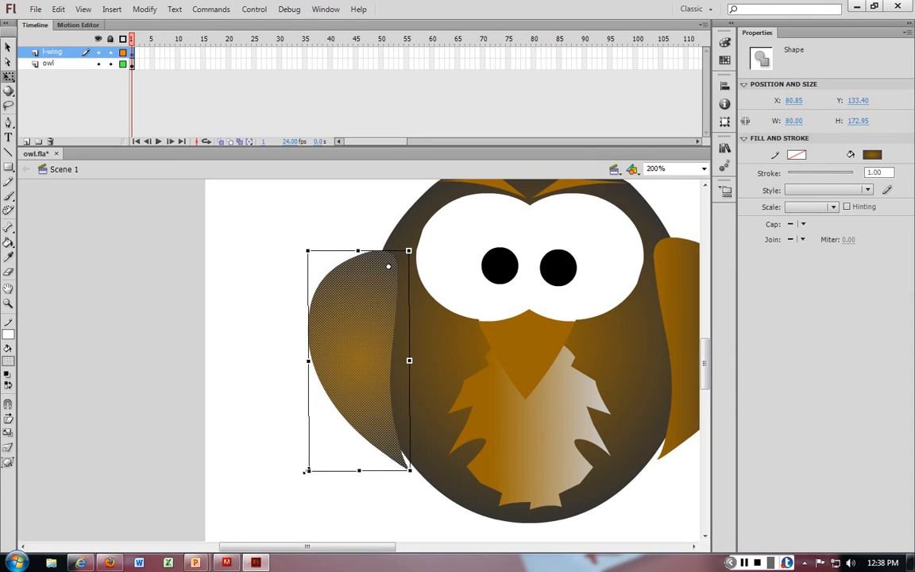
{"action": "left_click_drag", "start_coordinate": [276, 418], "coordinate": [276, 446]}
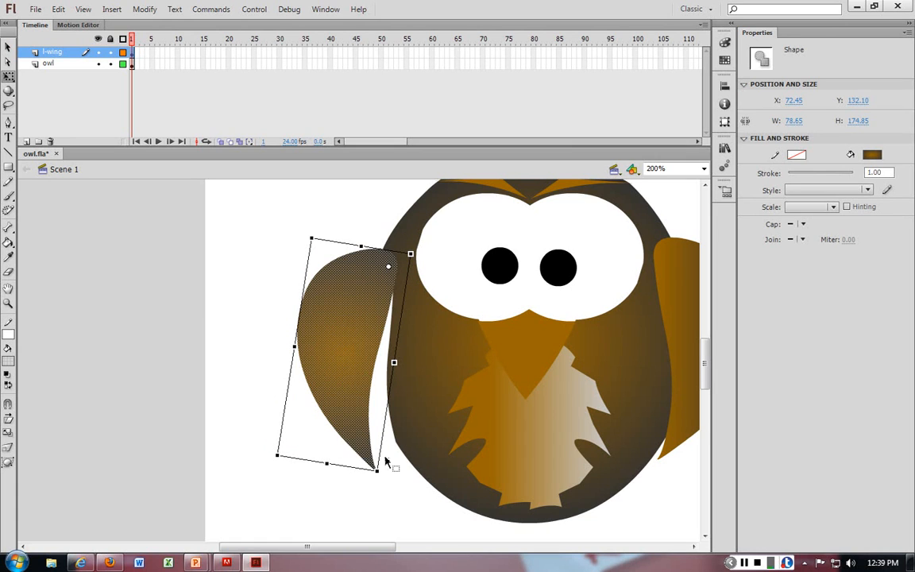
{"action": "left_click", "coordinate": [273, 255]}
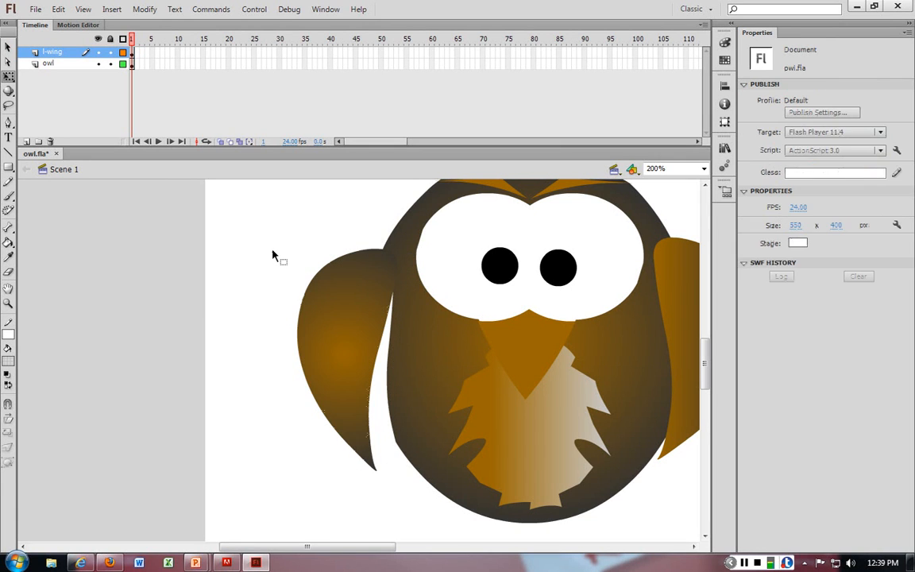
Step: Undo the left wing's rotation and scaling
{"action": "left_click", "coordinate": [357, 320]}
{"action": "key", "text": "ctrl+z"}
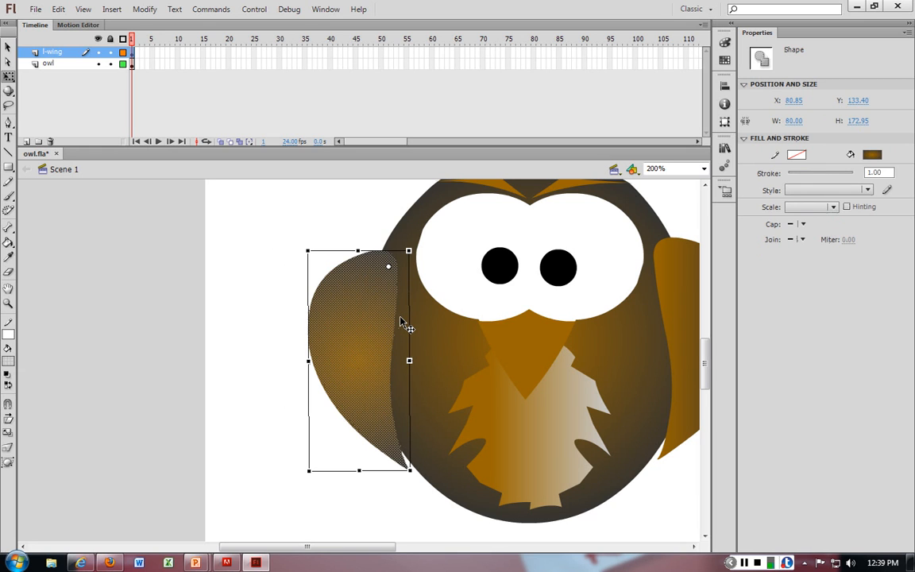
{"action": "key", "text": "ctrl+z"}
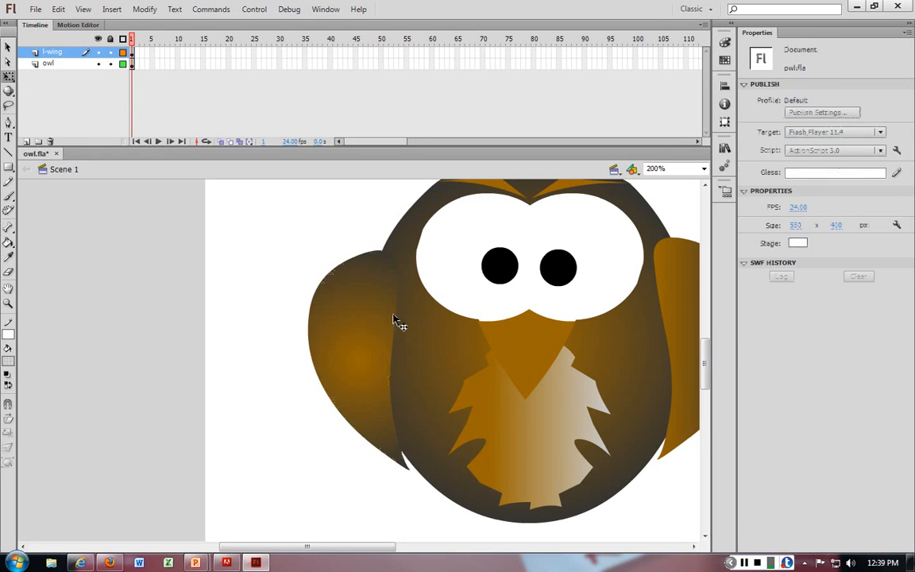
Step: Widen the left wing with Free Transform by stretching its outer edge to about 86 px wide
{"action": "left_click", "coordinate": [372, 328]}
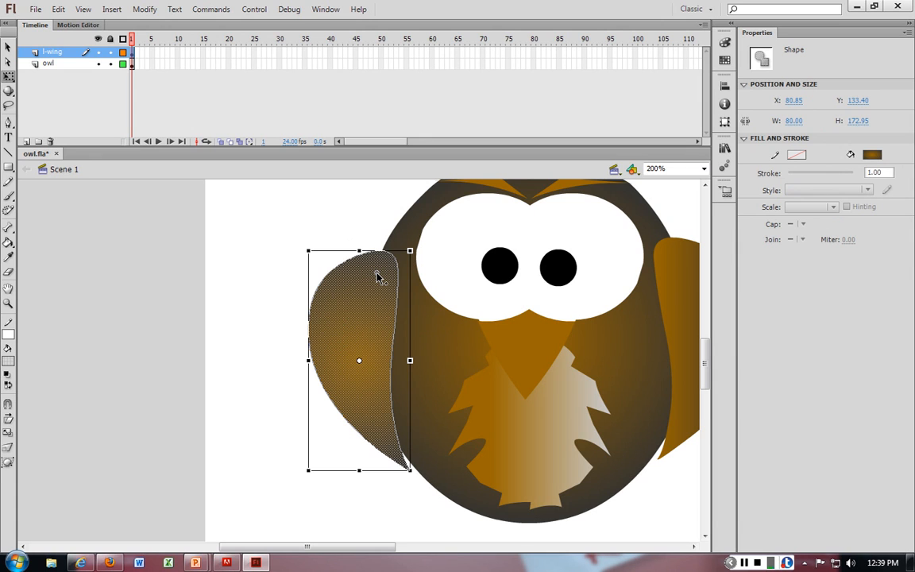
{"action": "left_click", "coordinate": [359, 239]}
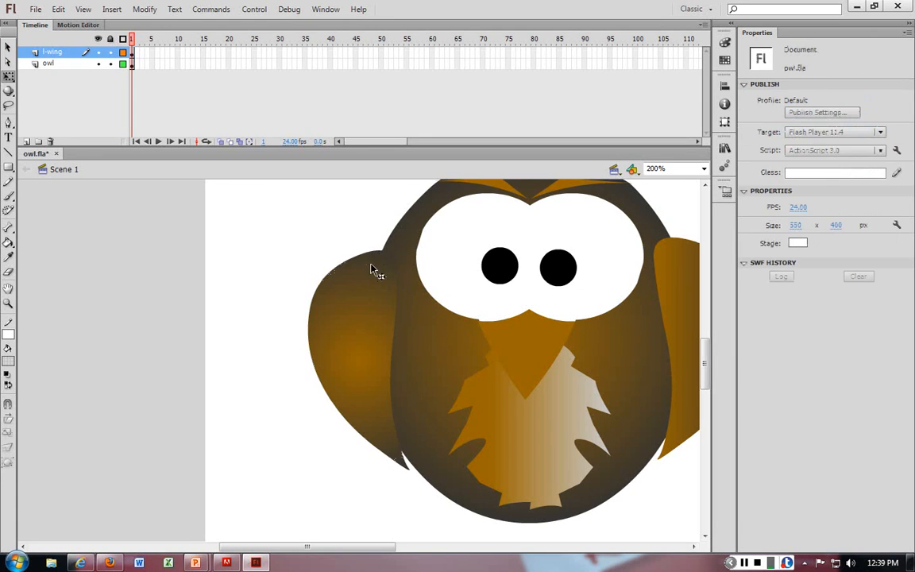
{"action": "left_click", "coordinate": [376, 265]}
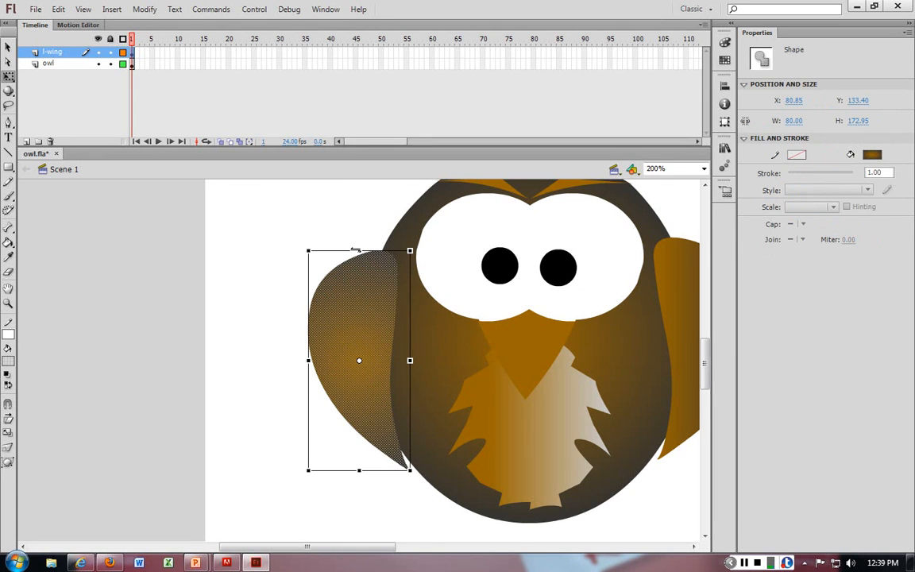
{"action": "mouse_move", "coordinate": [355, 250]}
{"action": "left_mouse_down"}
{"action": "mouse_move", "coordinate": [277, 251]}
{"action": "mouse_move", "coordinate": [188, 273]}
{"action": "mouse_move", "coordinate": [159, 266]}
{"action": "mouse_move", "coordinate": [567, 293]}
{"action": "mouse_move", "coordinate": [508, 253]}
{"action": "mouse_move", "coordinate": [359, 260]}
{"action": "left_mouse_up"}
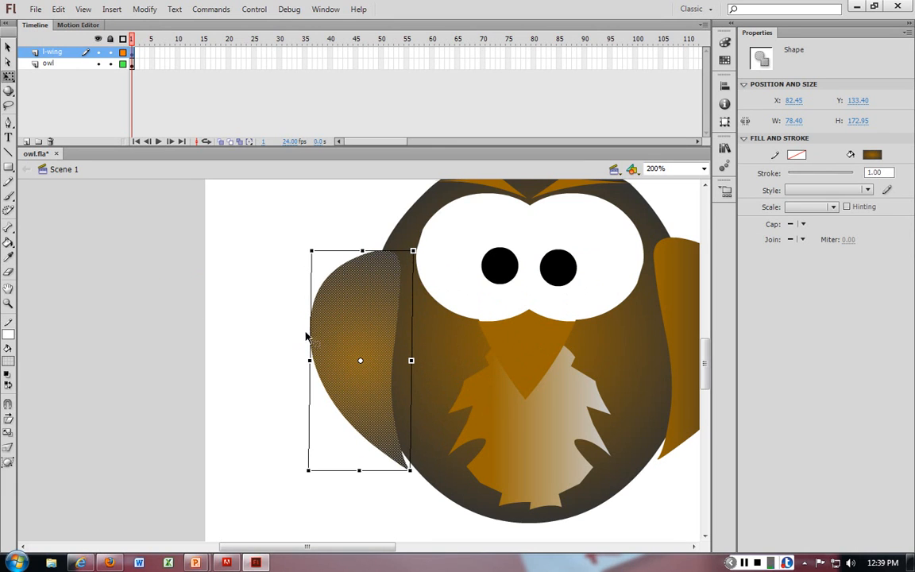
{"action": "left_click_drag", "start_coordinate": [307, 339], "coordinate": [282, 340]}
{"action": "left_click", "coordinate": [265, 345]}
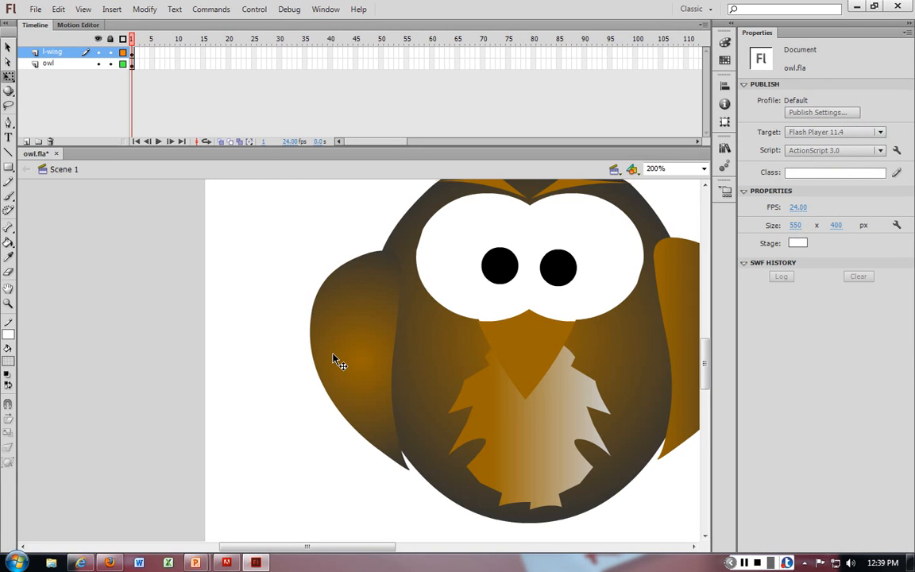
{"action": "left_click", "coordinate": [335, 359]}
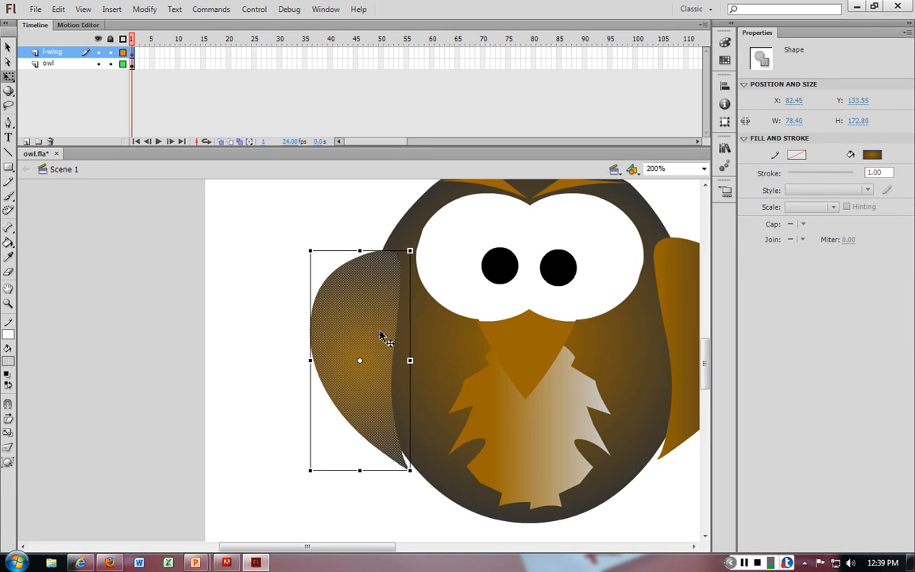
{"action": "mouse_move", "coordinate": [311, 360]}
{"action": "left_mouse_down"}
{"action": "mouse_move", "coordinate": [536, 358]}
{"action": "mouse_move", "coordinate": [299, 354]}
{"action": "left_mouse_up"}
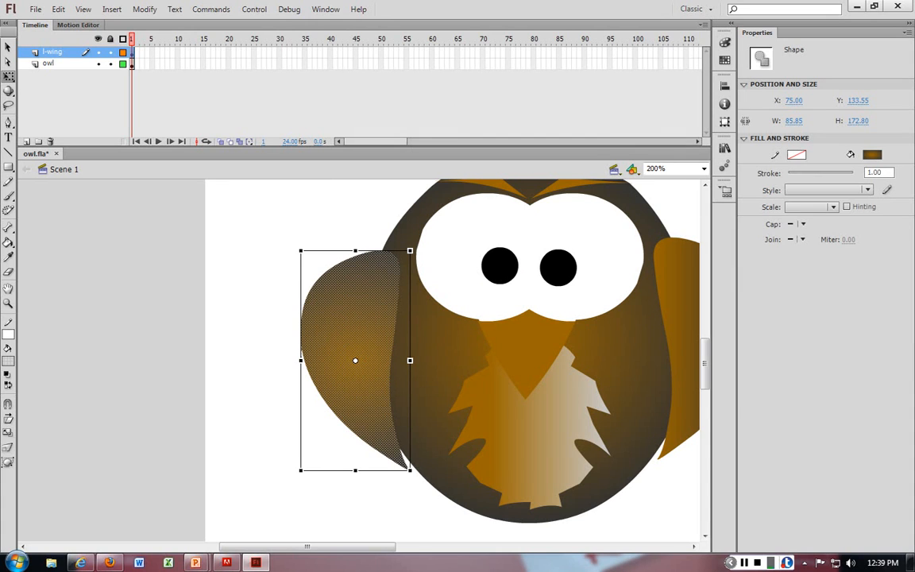
{"action": "left_click", "coordinate": [302, 241]}
{"action": "key", "text": "ctrl+z"}
{"action": "left_click", "coordinate": [304, 243]}
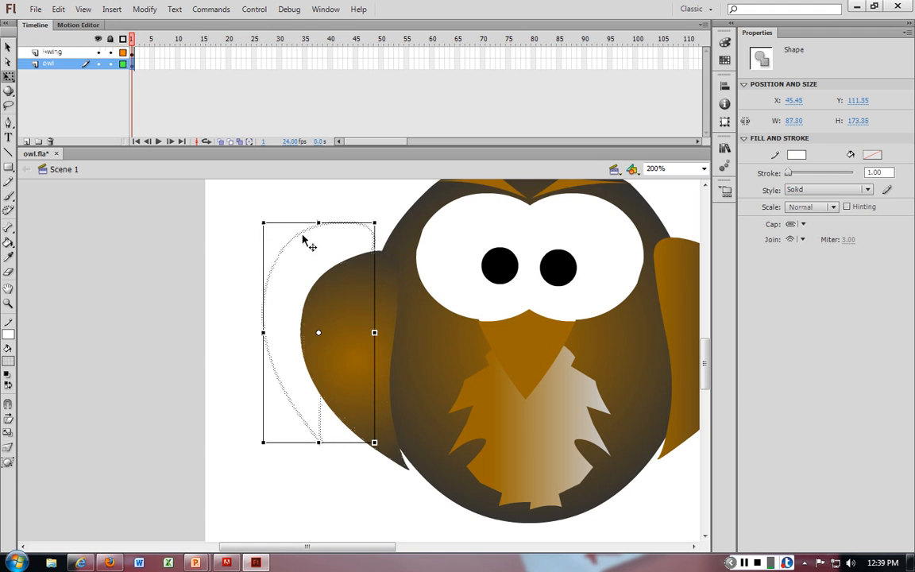
{"action": "key", "text": "ctrl+z"}
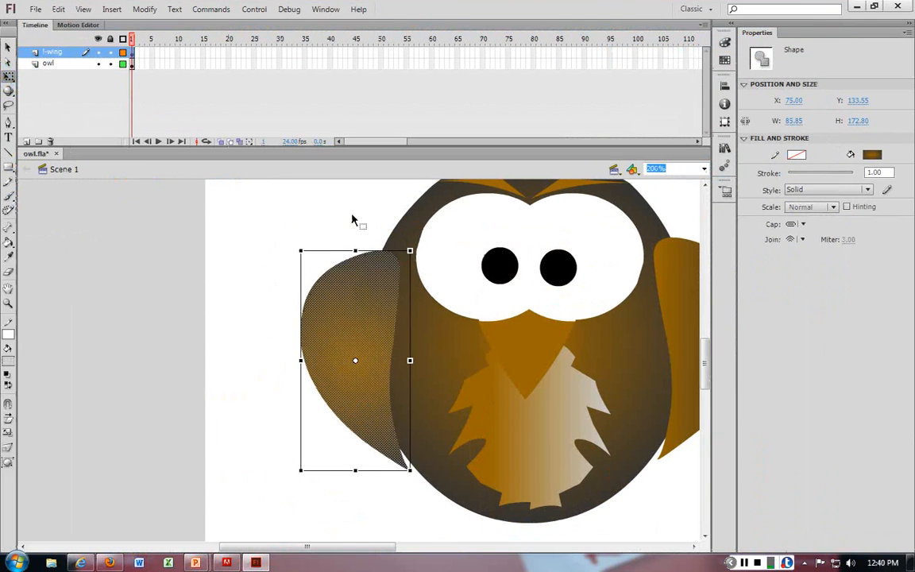
Step: Select the right wing on the owl layer and delete it from that layer
{"action": "left_click", "coordinate": [353, 220]}
{"action": "left_click", "coordinate": [371, 316]}
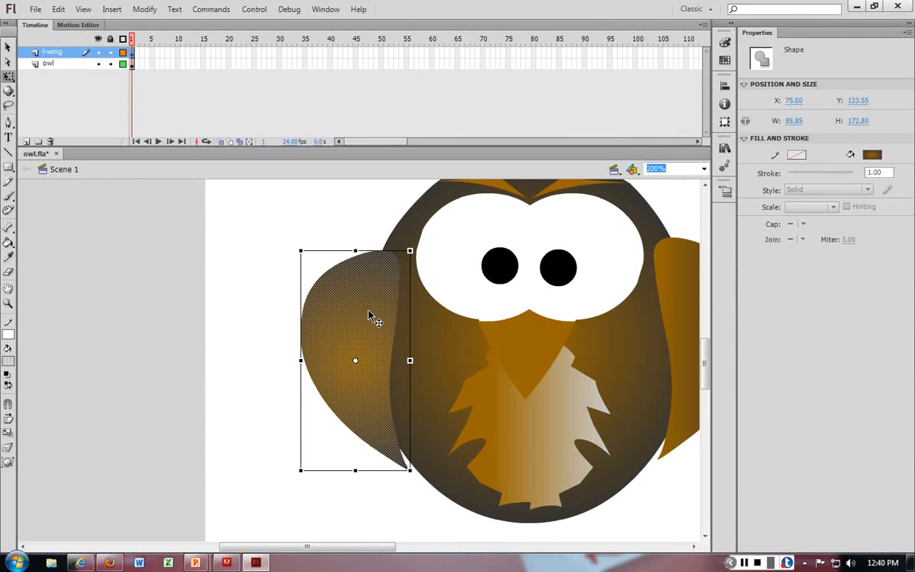
{"action": "left_click", "coordinate": [691, 321]}
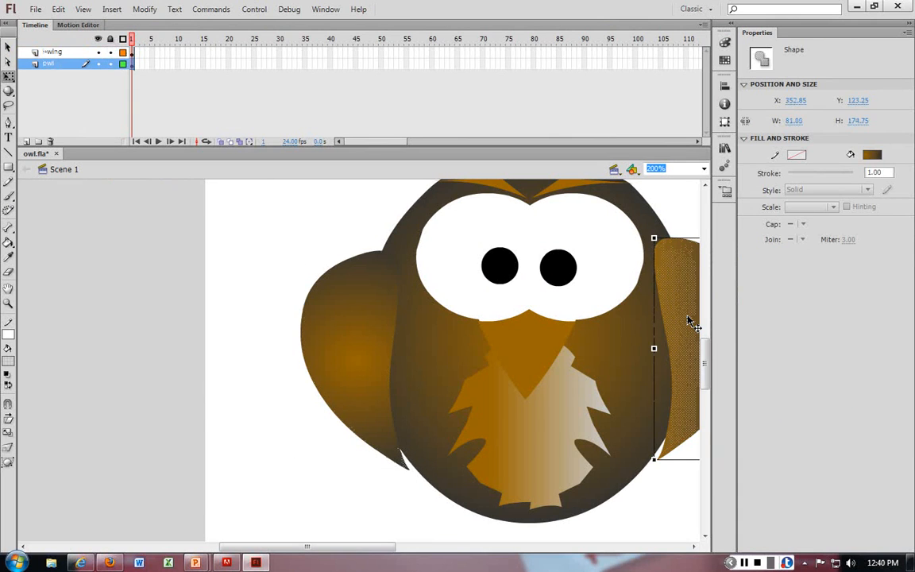
{"action": "key", "text": "Delete"}
Step: Add a new layer and name it r-wing
{"action": "left_click", "coordinate": [27, 141]}
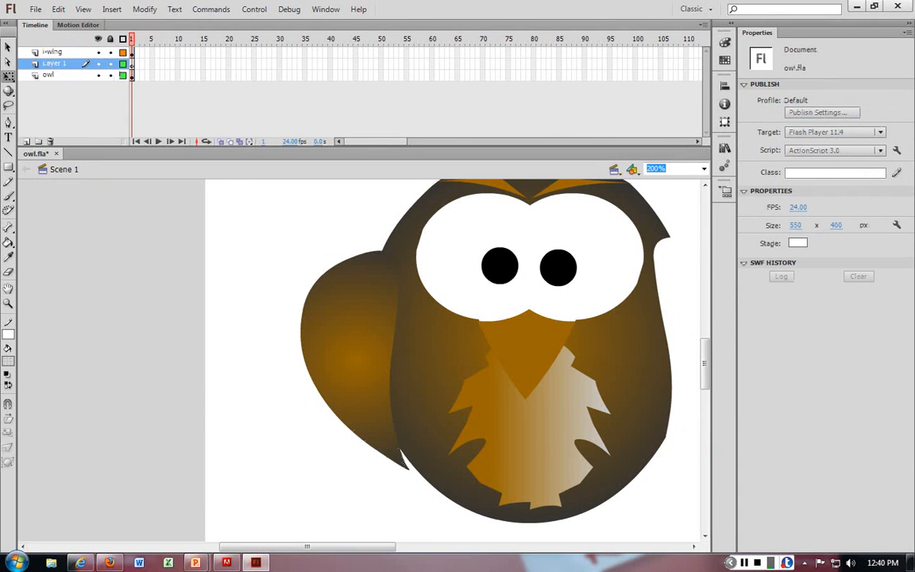
{"action": "double_click", "coordinate": [54, 63]}
{"action": "type", "text": "r-wing"}
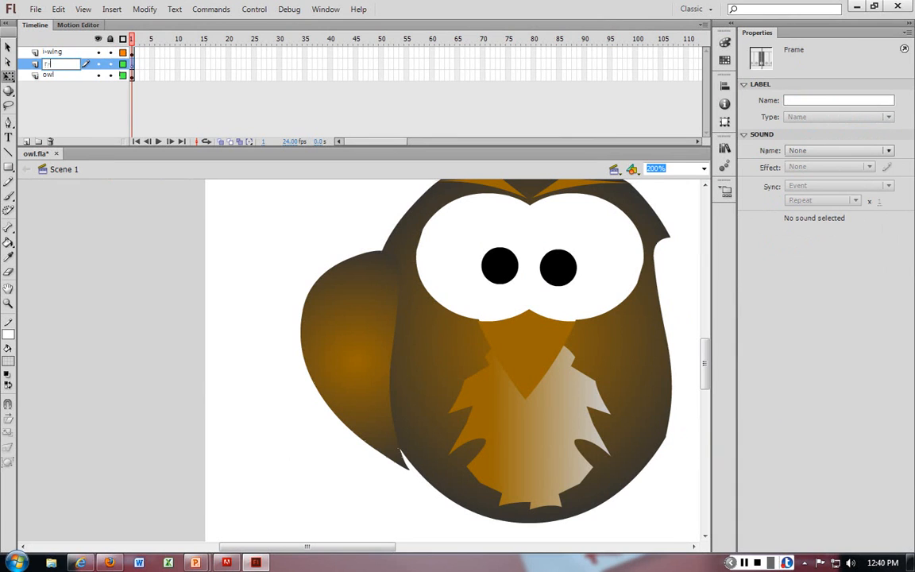
{"action": "key", "text": "Return"}
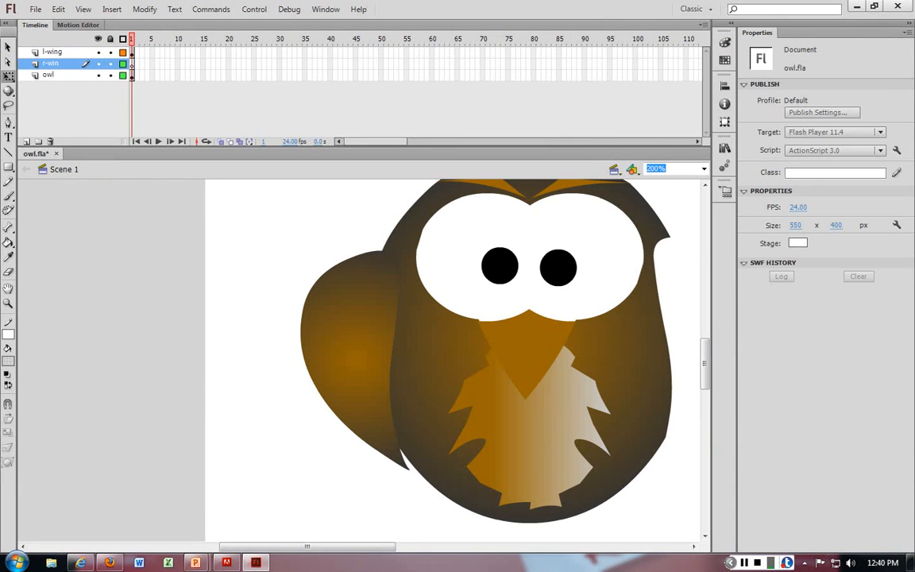
{"action": "double_click", "coordinate": [54, 63]}
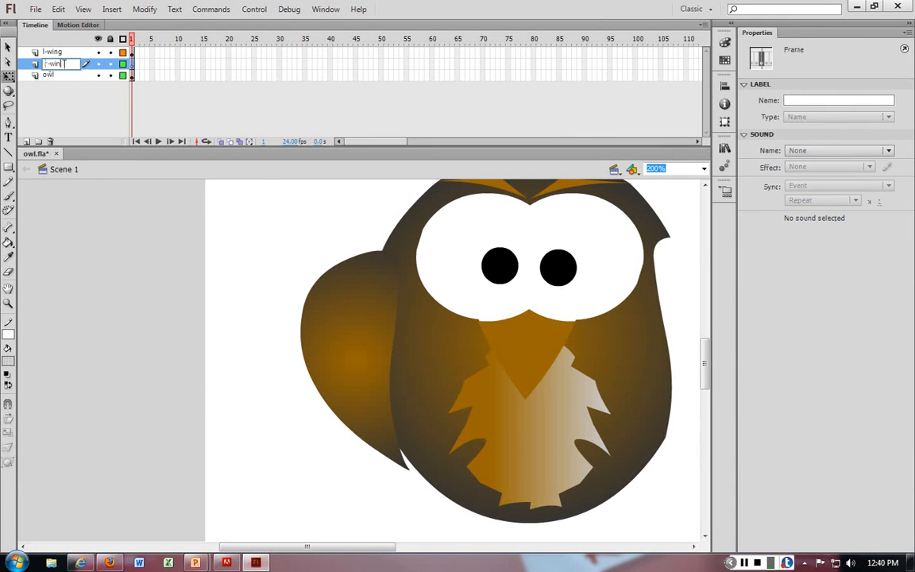
{"action": "left_click", "coordinate": [72, 239]}
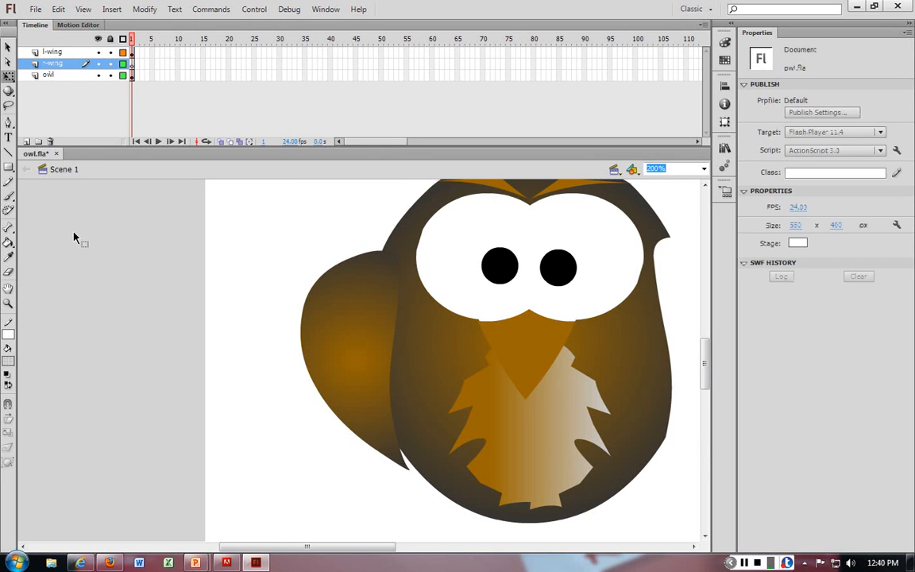
Step: Try to move the left wing across to the right side of the body, then undo it
{"action": "left_click", "coordinate": [353, 335]}
{"action": "left_click_drag", "start_coordinate": [369, 335], "coordinate": [649, 327]}
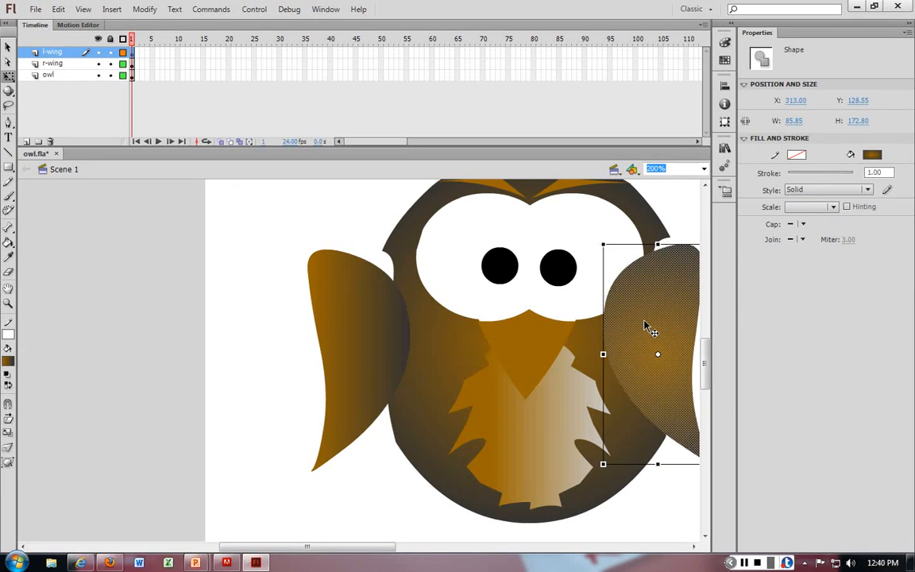
{"action": "key", "text": "ctrl+z"}
{"action": "key", "text": "ctrl+z"}
{"action": "key", "text": "ctrl+z"}
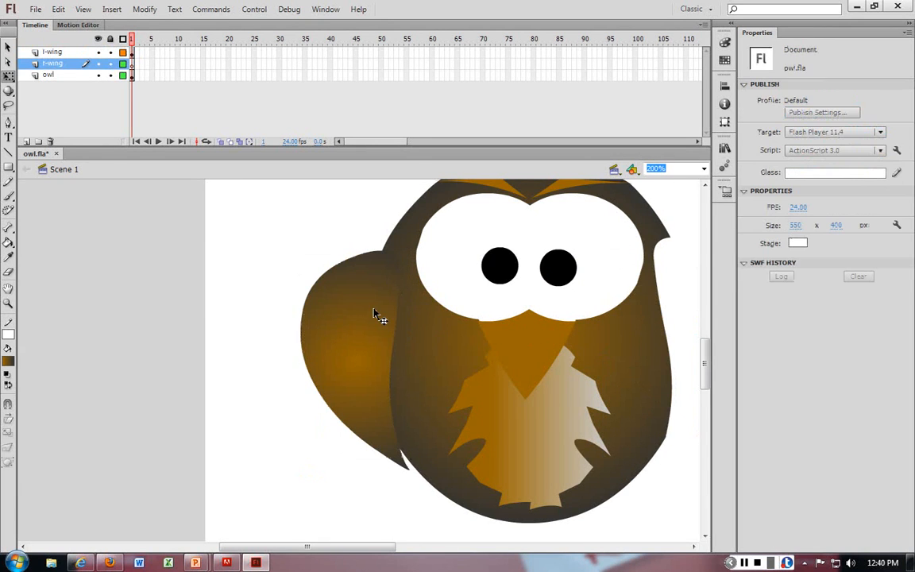
Step: Cut the right-wing shape from the l-wing layer and paste it in place on the r-wing layer
{"action": "left_click", "coordinate": [377, 315]}
{"action": "left_click", "coordinate": [681, 309]}
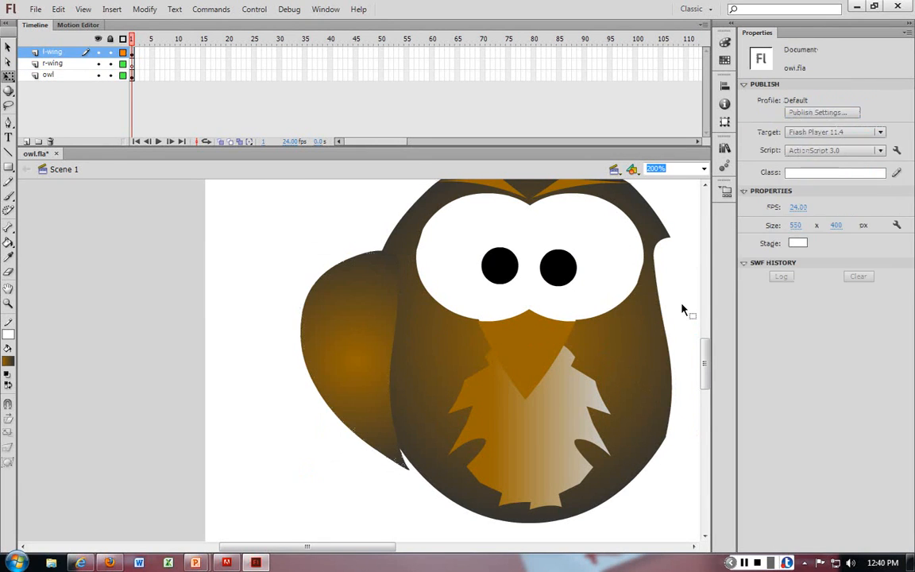
{"action": "left_click", "coordinate": [380, 313]}
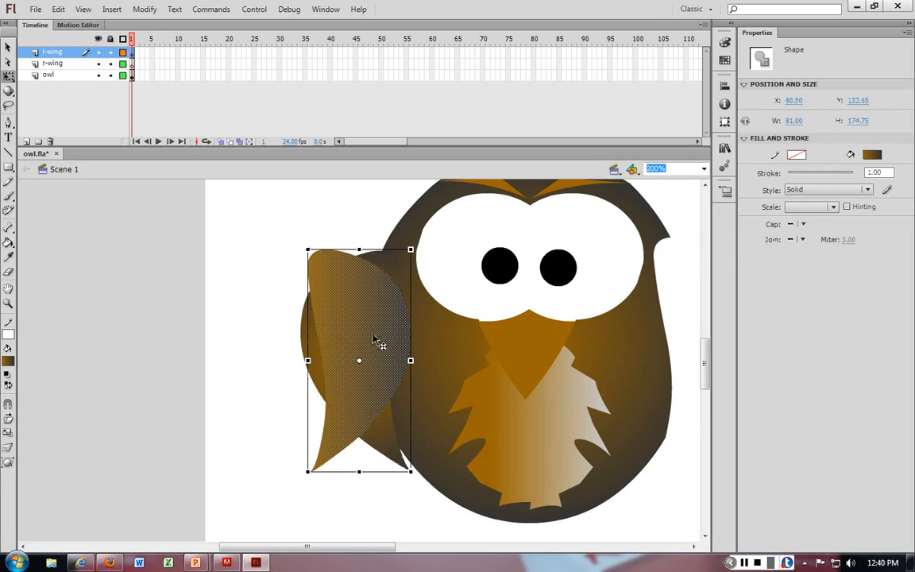
{"action": "left_click_drag", "start_coordinate": [376, 343], "coordinate": [704, 328]}
{"action": "key", "text": "ctrl+x"}
{"action": "left_click", "coordinate": [54, 64]}
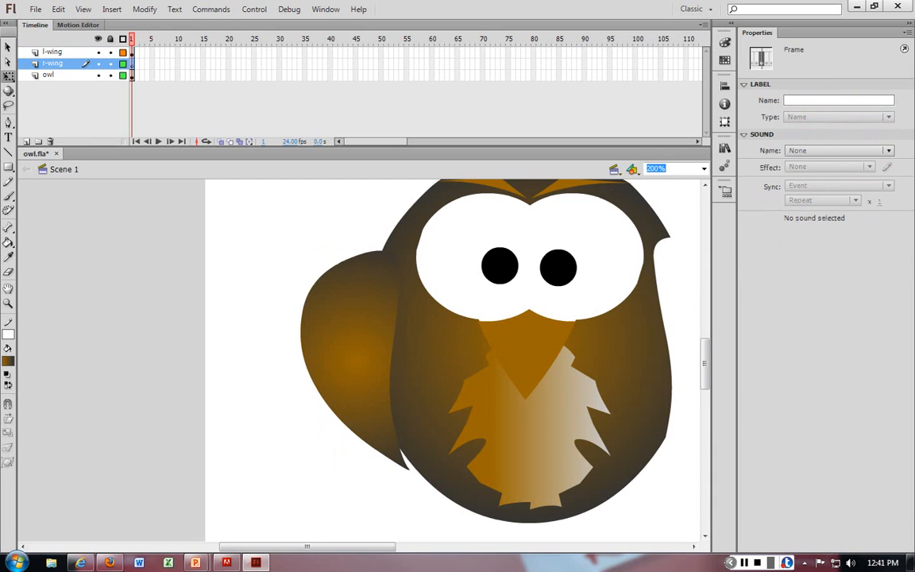
{"action": "key", "text": "ctrl+shift+v"}
{"action": "left_click", "coordinate": [351, 342]}
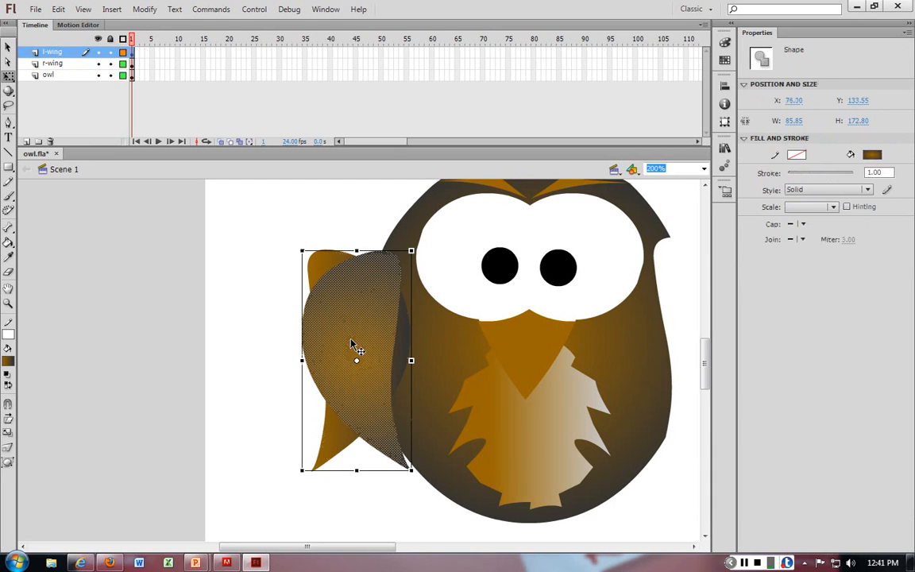
{"action": "left_click_drag", "start_coordinate": [351, 342], "coordinate": [465, 340]}
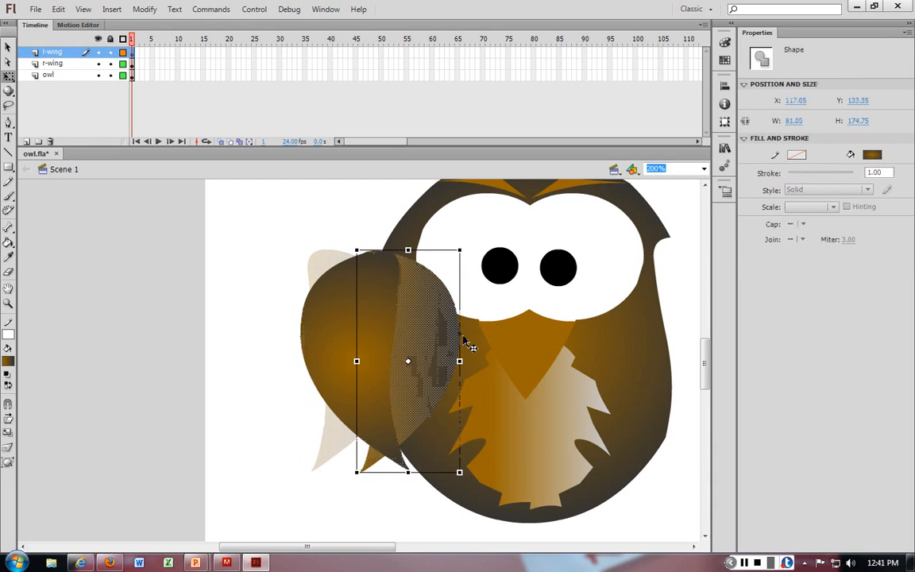
{"action": "key", "text": "ctrl+z"}
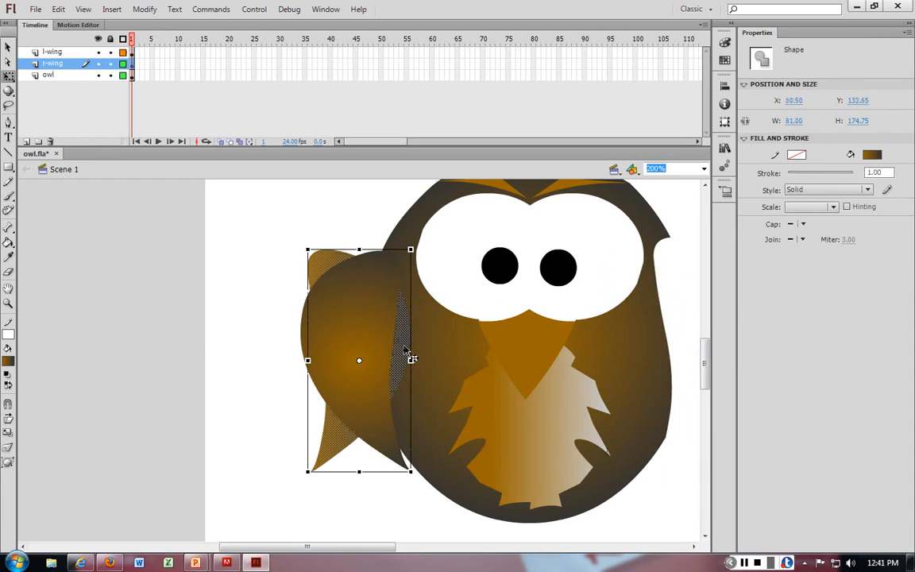
Step: Zoom out to 100% and move the right wing to the right side of the owl's body
{"action": "left_click_drag", "start_coordinate": [405, 348], "coordinate": [719, 338]}
{"action": "key", "text": "ctrl+z"}
{"action": "key", "text": "ctrl+minus"}
{"action": "left_click_drag", "start_coordinate": [380, 360], "coordinate": [556, 358]}
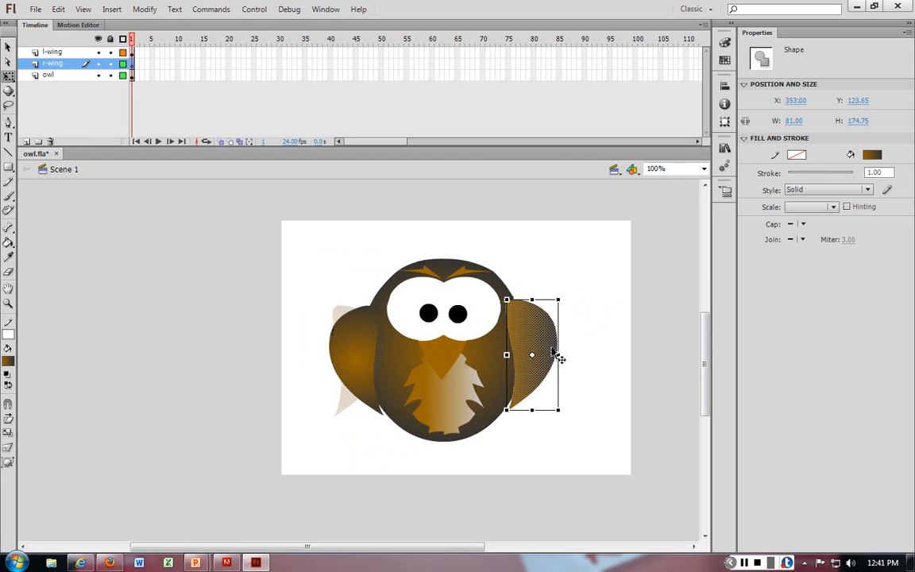
{"action": "left_click", "coordinate": [606, 321]}
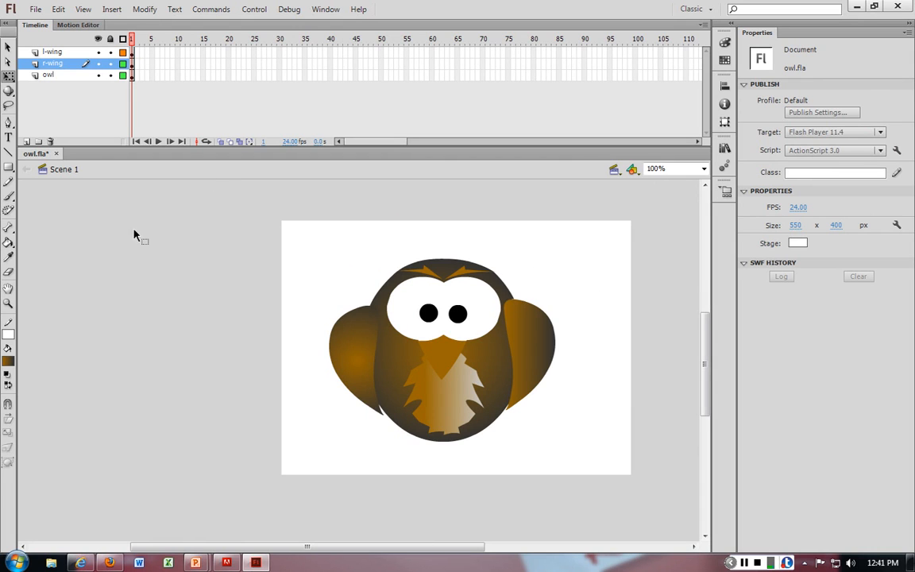
Step: Save the document
{"action": "key", "text": "ctrl+s"}
{"action": "left_click_drag", "start_coordinate": [296, 240], "coordinate": [589, 465]}
{"action": "left_click", "coordinate": [335, 293]}
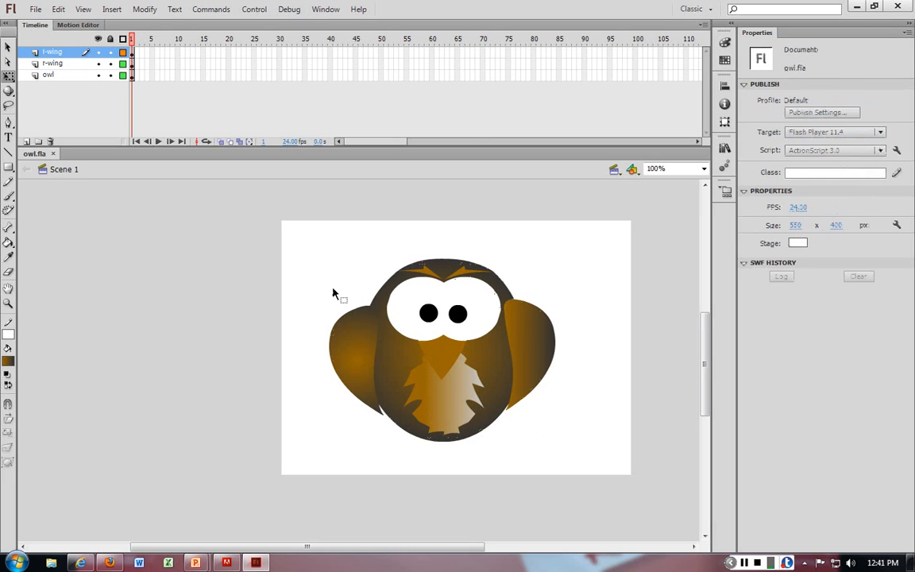
{"action": "left_click", "coordinate": [334, 293]}
Step: Select the whole owl, scale it down to about 238 by 200 px, and move it lower on the stage
{"action": "left_click", "coordinate": [340, 395]}
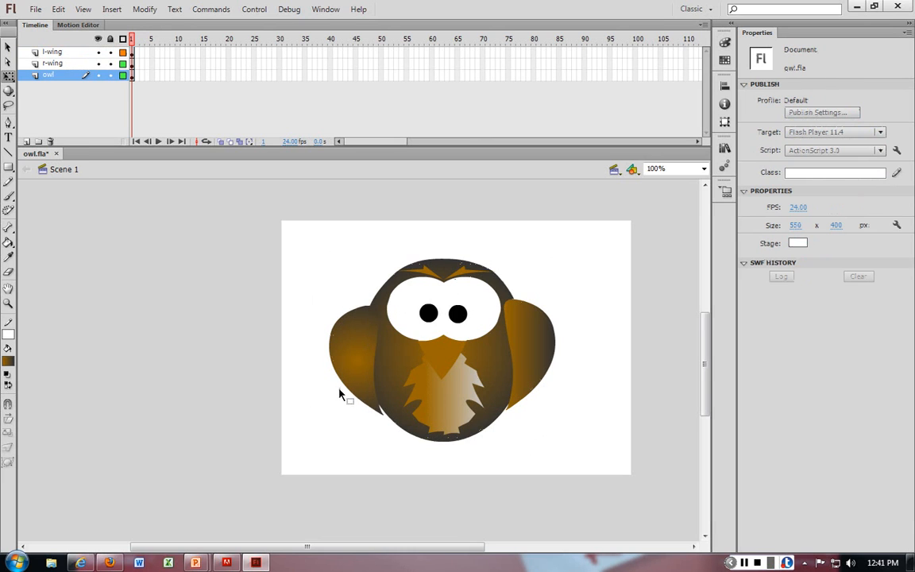
{"action": "left_click_drag", "start_coordinate": [296, 218], "coordinate": [532, 406]}
{"action": "left_click_drag", "start_coordinate": [555, 441], "coordinate": [480, 387]}
{"action": "left_click", "coordinate": [435, 325]}
{"action": "left_click_drag", "start_coordinate": [435, 326], "coordinate": [494, 388]}
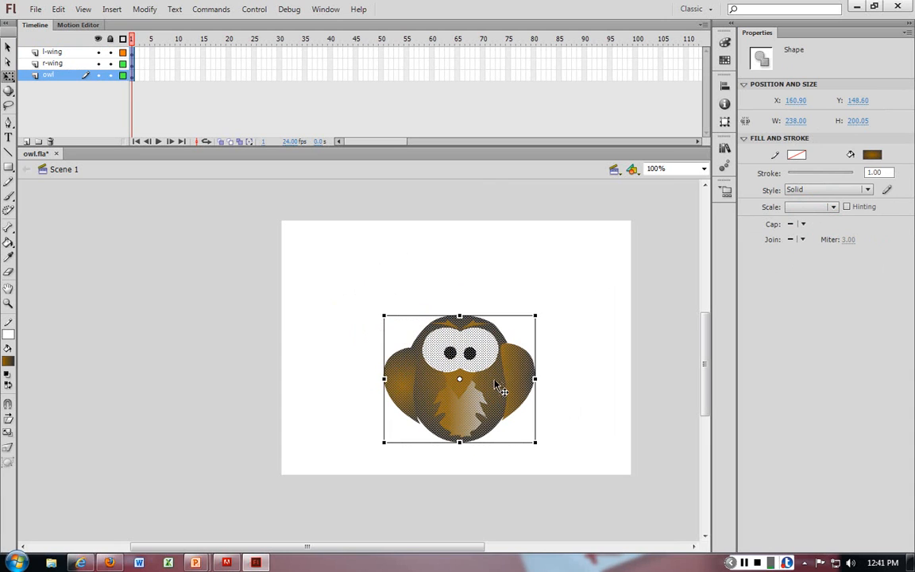
{"action": "left_click", "coordinate": [471, 283]}
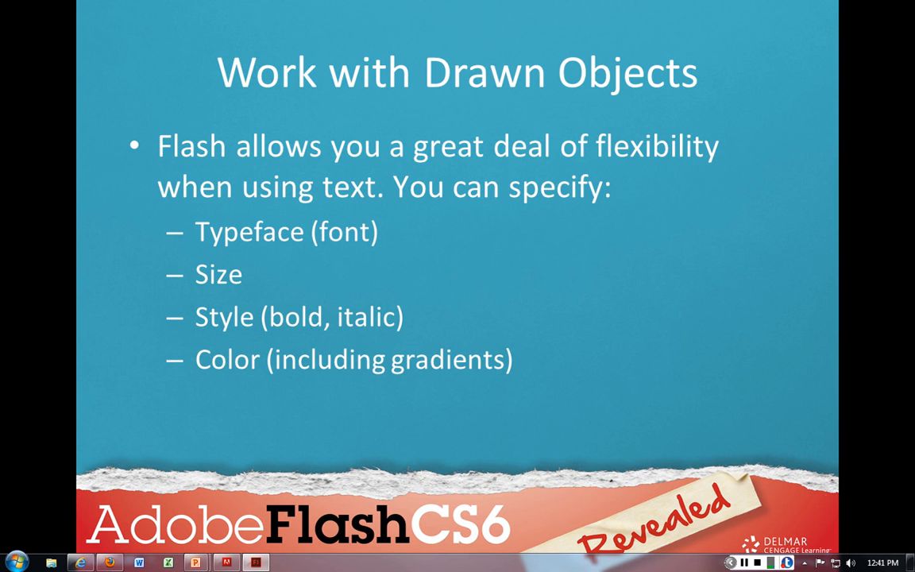
{"action": "key", "text": "Right"}
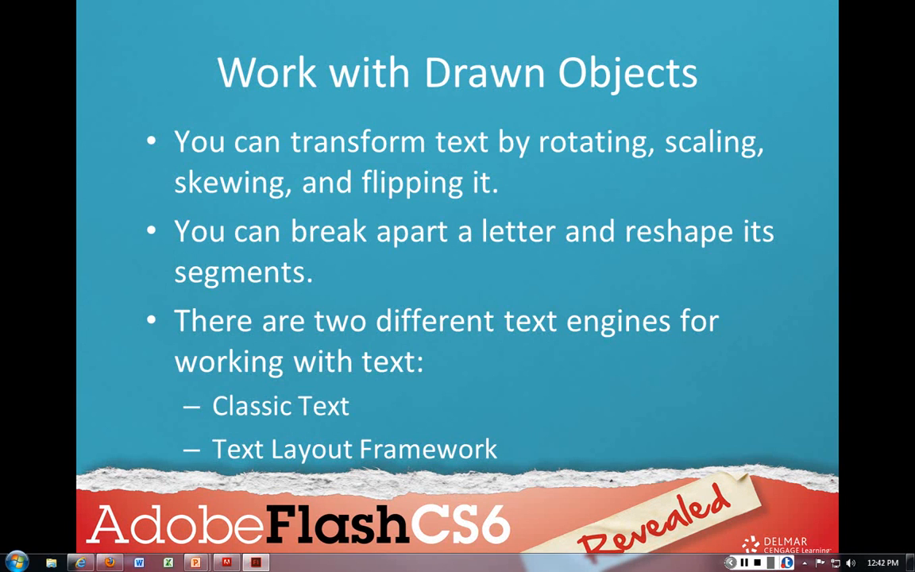
{"action": "key", "text": "Right"}
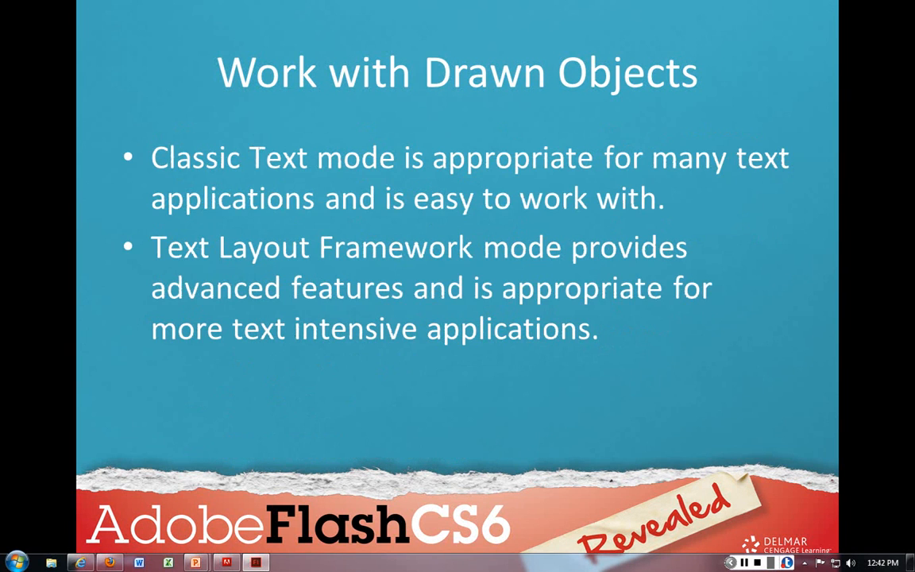
{"action": "key", "text": "Right"}
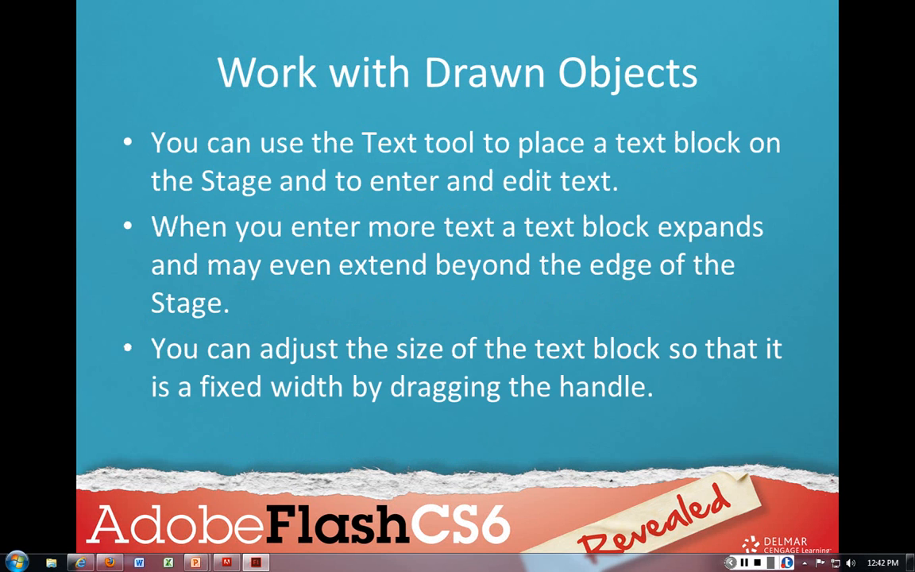
{"action": "key", "text": "Right"}
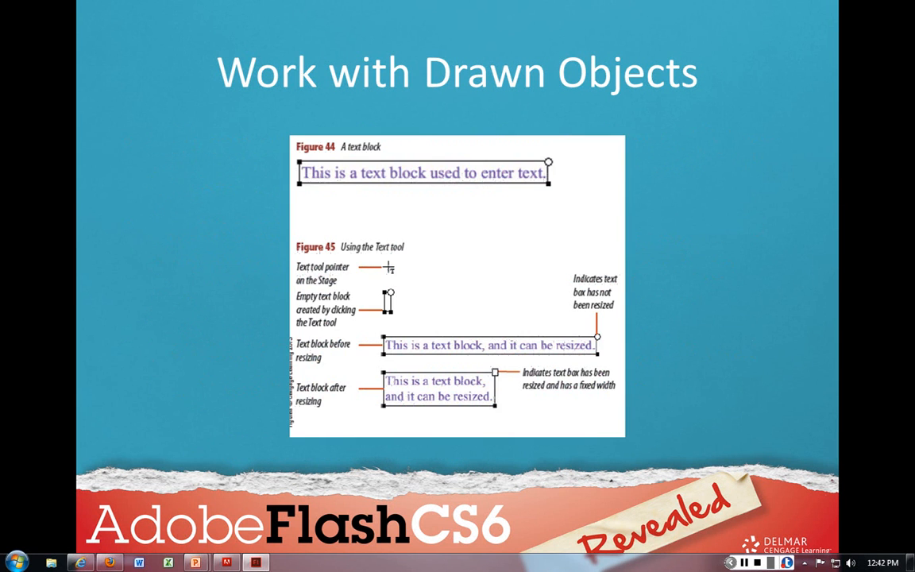
{"action": "left_click_drag", "start_coordinate": [914, 28], "coordinate": [508, 14]}
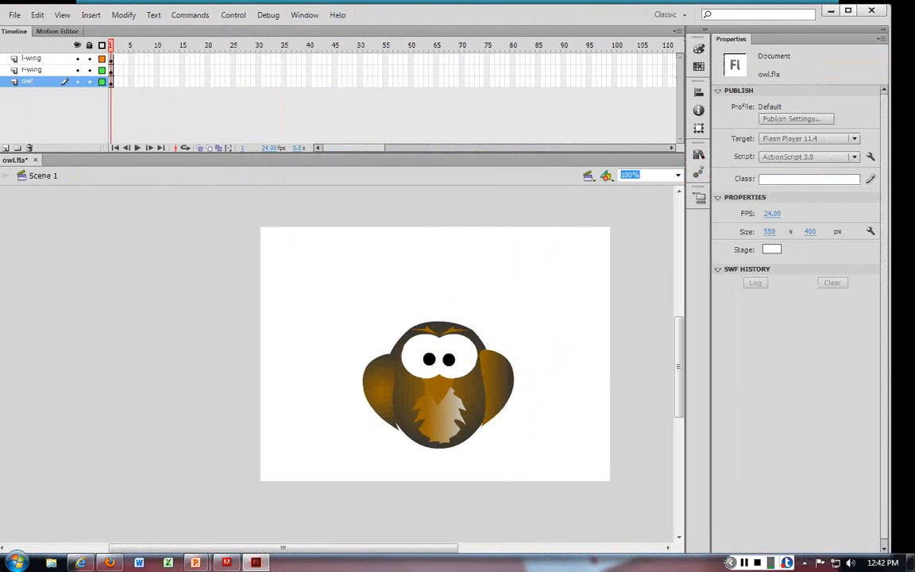
Step: Add a new layer at the top of the layer stack and name it text
{"action": "left_click", "coordinate": [848, 11]}
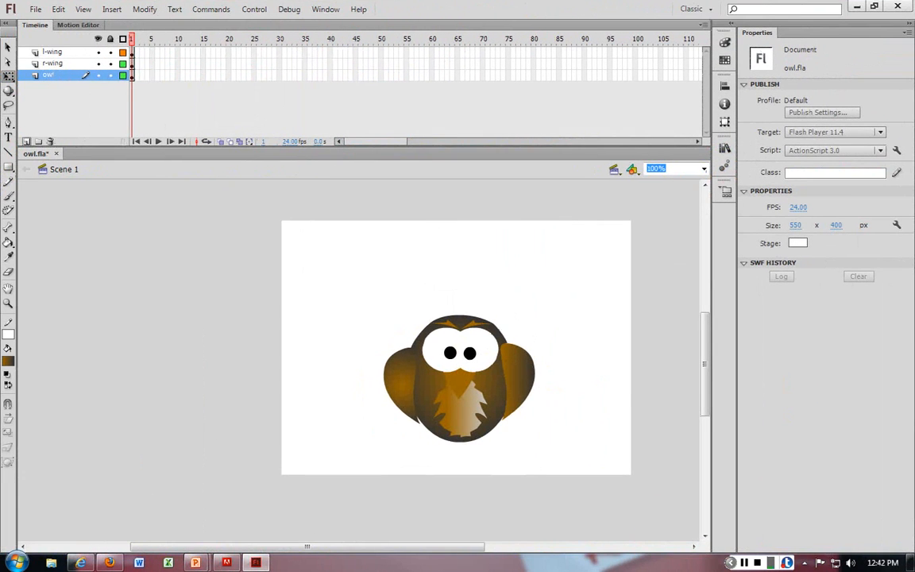
{"action": "left_click", "coordinate": [26, 141]}
{"action": "left_click_drag", "start_coordinate": [56, 74], "coordinate": [58, 48]}
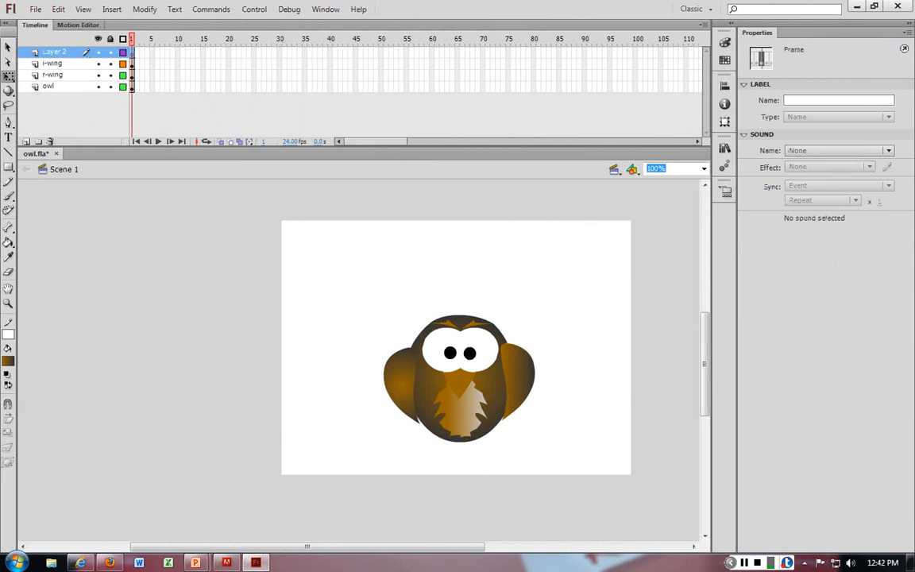
{"action": "double_click", "coordinate": [56, 52]}
{"action": "type", "text": "text"}
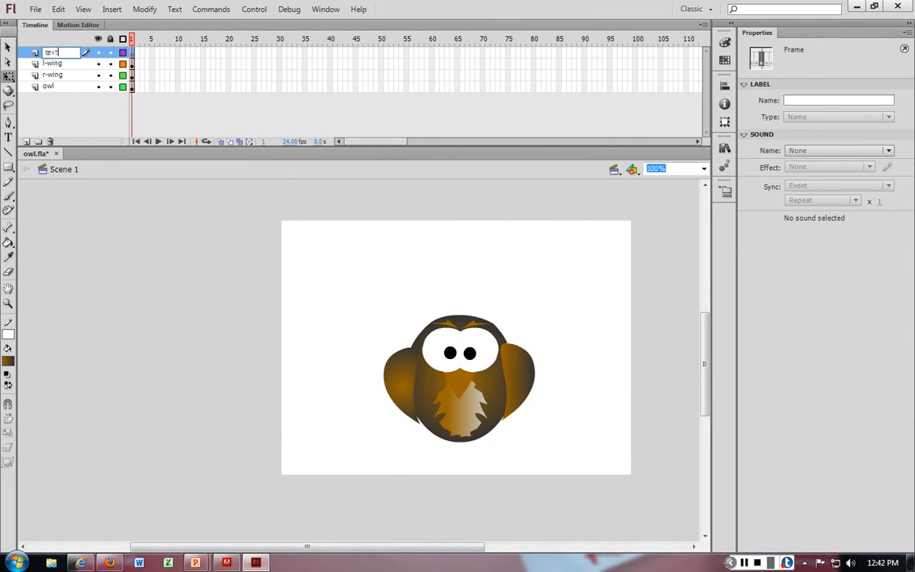
{"action": "key", "text": "Return"}
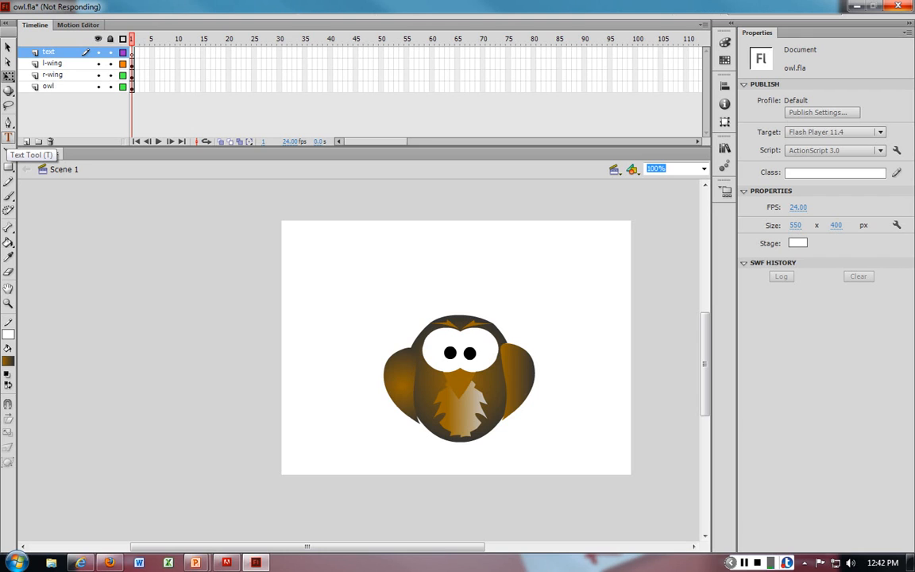
Step: Start a text box above the owl with the Text tool and set its font family to Swis721 LtEx BT
{"action": "left_click", "coordinate": [8, 137]}
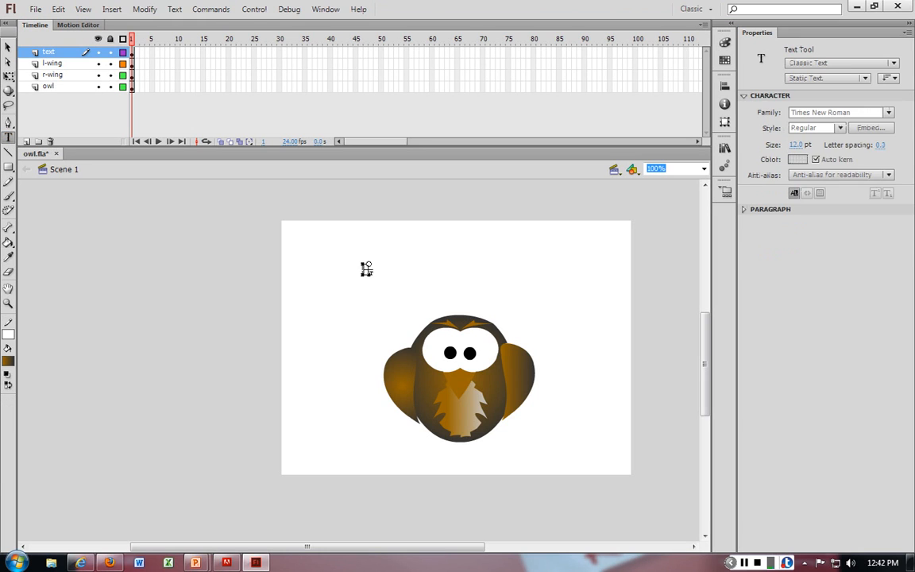
{"action": "left_click", "coordinate": [365, 268]}
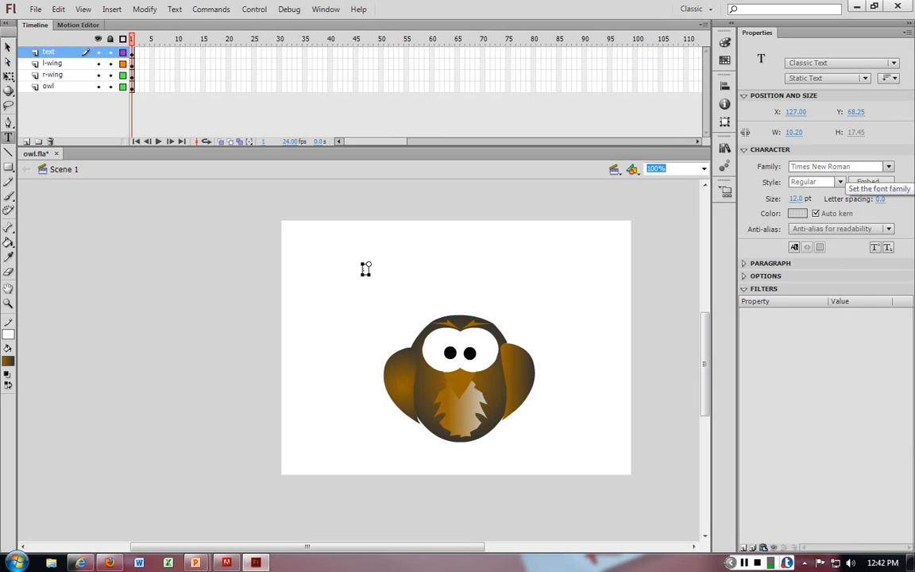
{"action": "left_click", "coordinate": [889, 167]}
{"action": "left_click", "coordinate": [889, 166]}
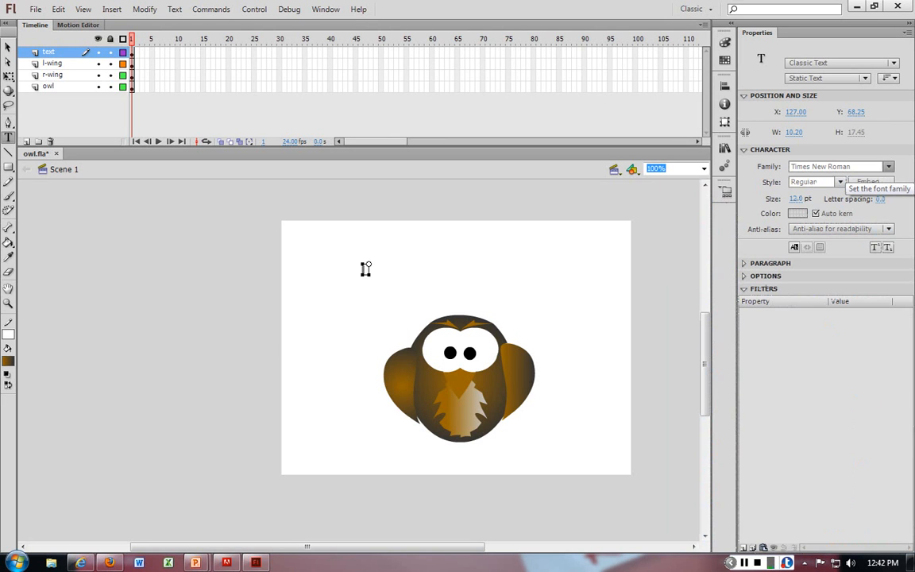
{"action": "left_click", "coordinate": [889, 167]}
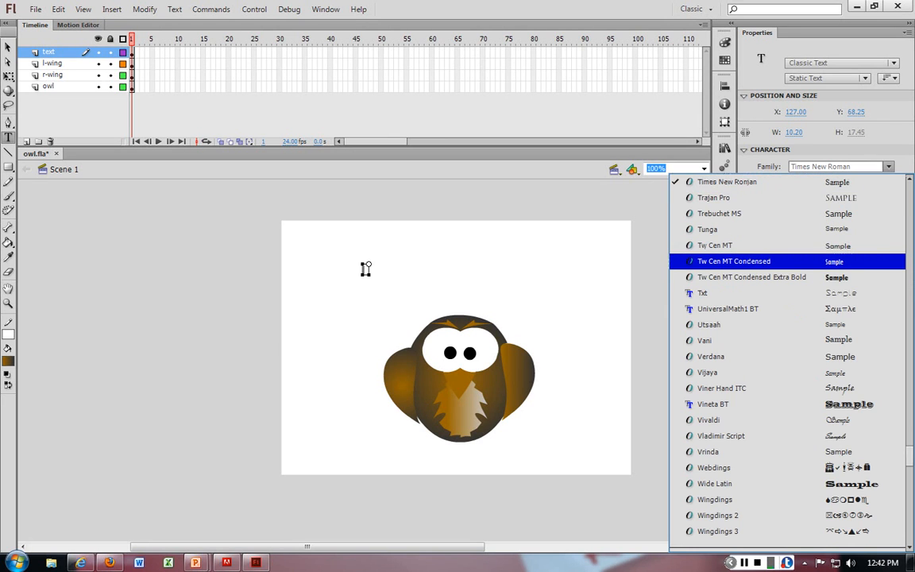
{"action": "key", "text": "Down"}
{"action": "key", "text": "Down"}
{"action": "key", "text": "Down"}
{"action": "key", "text": "Down"}
{"action": "key", "text": "Down"}
{"action": "key", "text": "Down"}
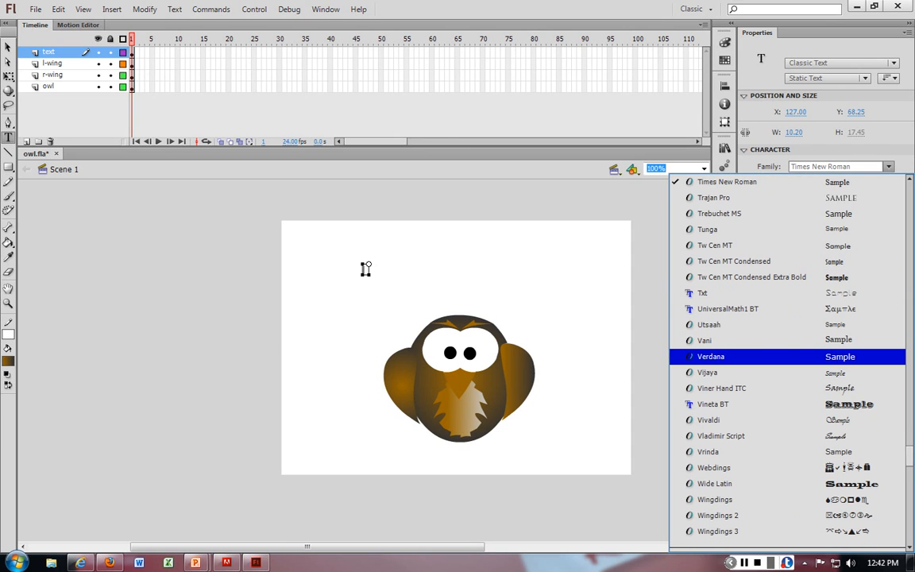
{"action": "scroll", "coordinate": [365, 268], "scroll_direction": "down", "scroll_amount": 5}
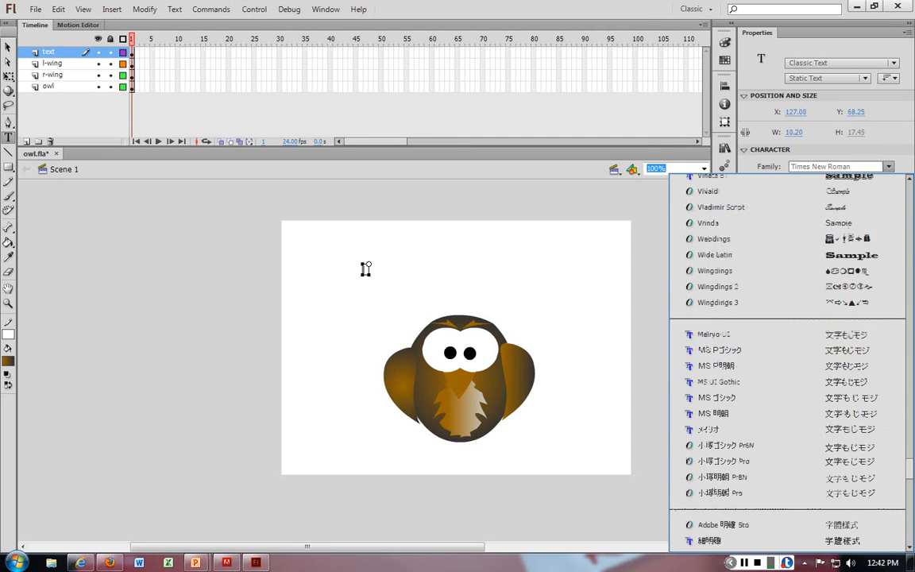
{"action": "scroll", "coordinate": [782, 370], "scroll_direction": "down", "scroll_amount": 6}
{"action": "scroll", "coordinate": [782, 370], "scroll_direction": "up", "scroll_amount": 13}
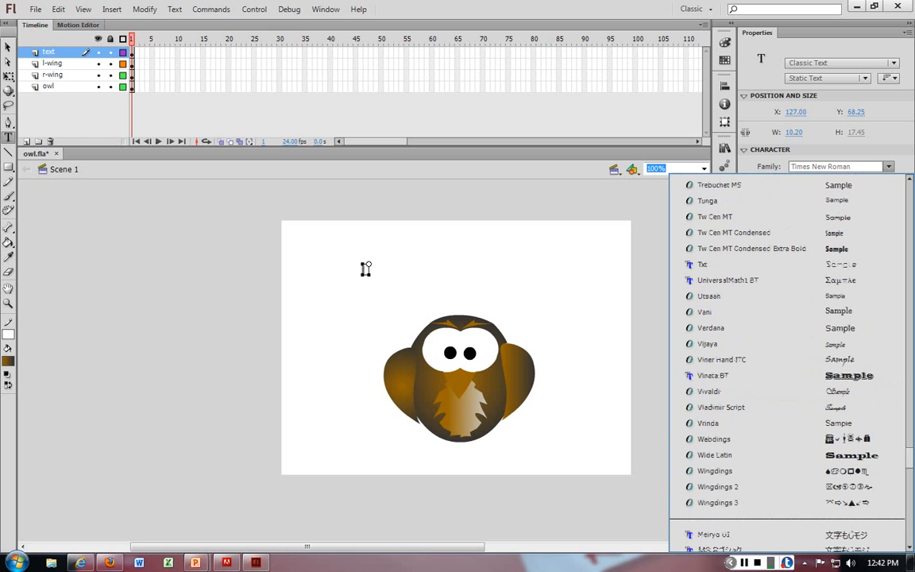
{"action": "scroll", "coordinate": [782, 367], "scroll_direction": "up", "scroll_amount": 4}
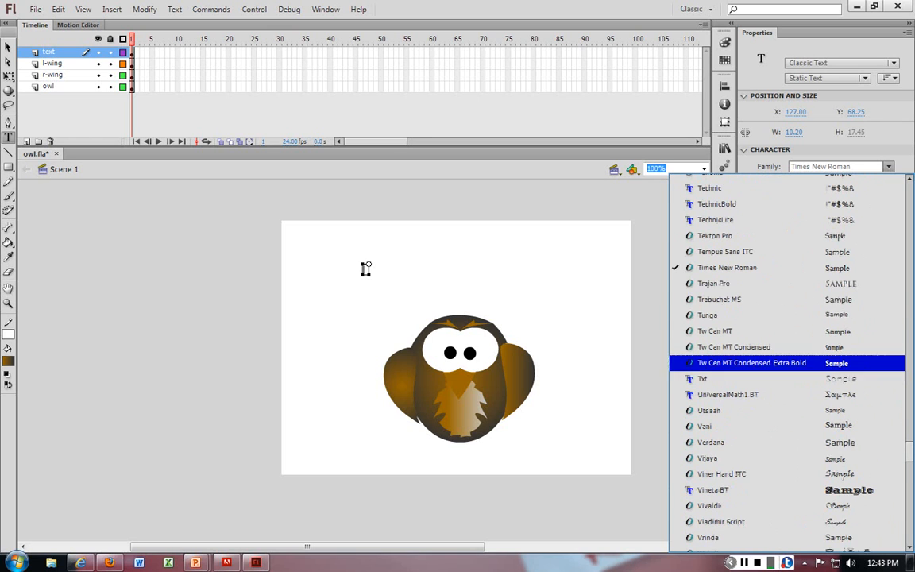
{"action": "scroll", "coordinate": [365, 268], "scroll_direction": "up", "scroll_amount": 1}
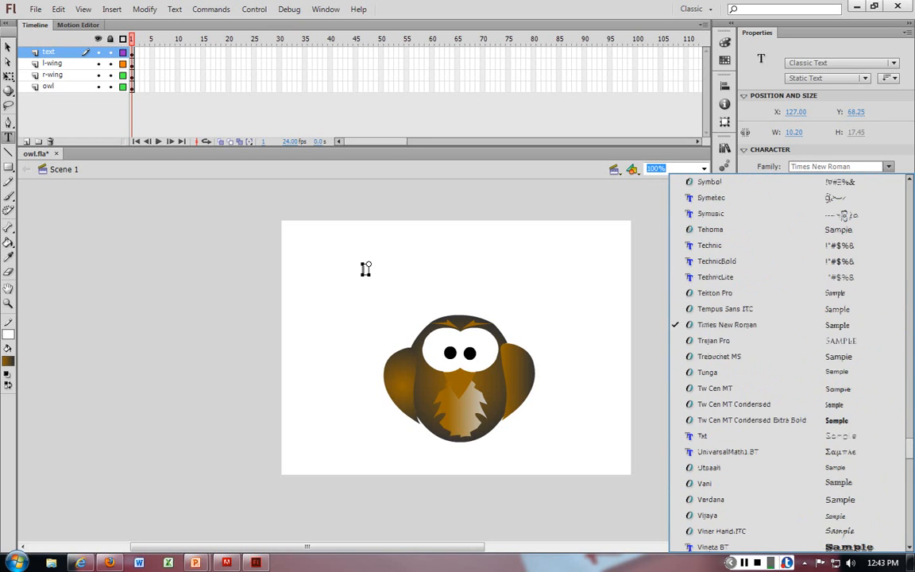
{"action": "scroll", "coordinate": [365, 268], "scroll_direction": "up", "scroll_amount": 2}
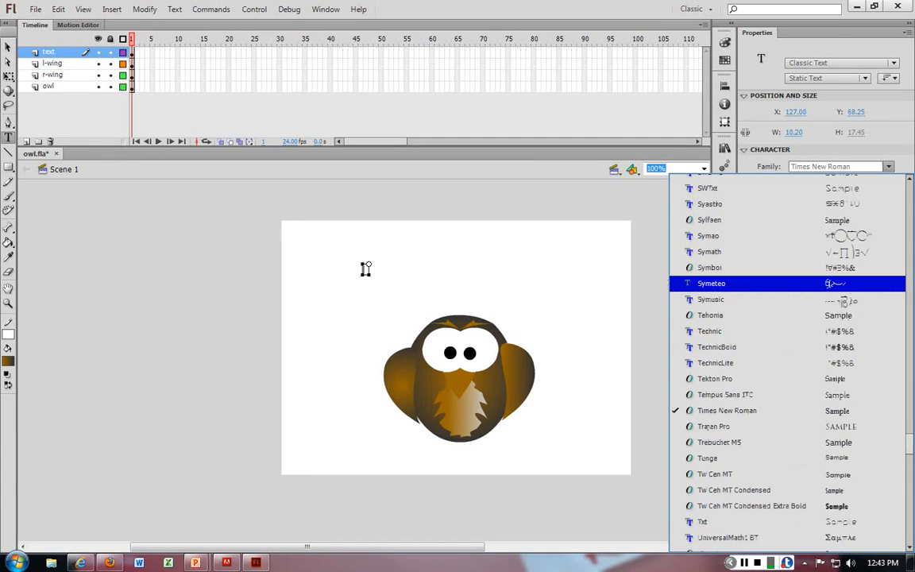
{"action": "scroll", "coordinate": [366, 269], "scroll_direction": "up", "scroll_amount": 2}
{"action": "scroll", "coordinate": [365, 269], "scroll_direction": "up", "scroll_amount": 1}
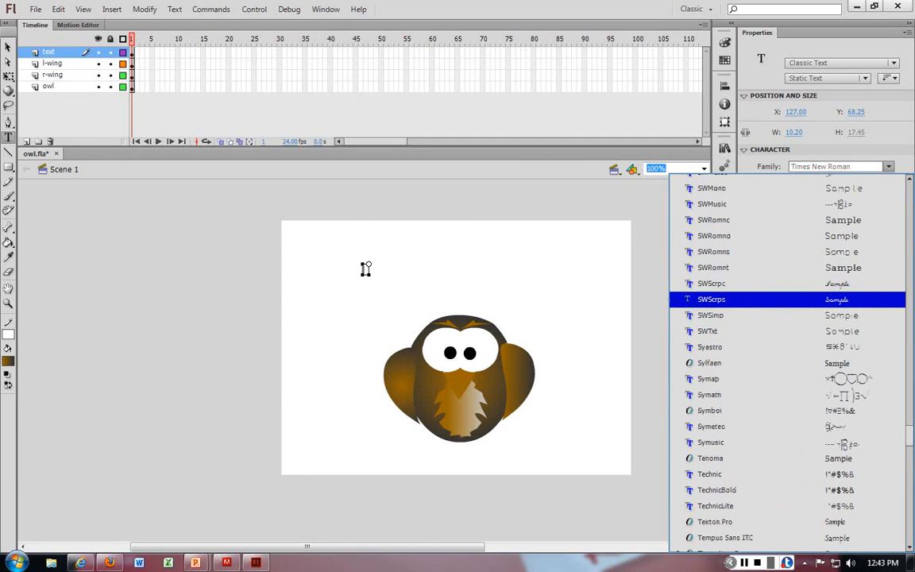
{"action": "scroll", "coordinate": [365, 268], "scroll_direction": "up", "scroll_amount": 2}
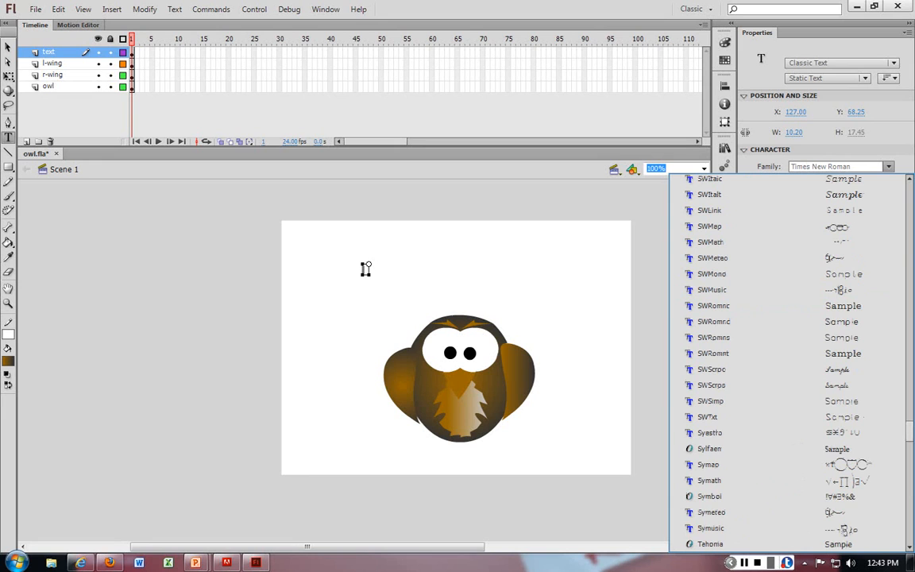
{"action": "scroll", "coordinate": [365, 268], "scroll_direction": "up", "scroll_amount": 5}
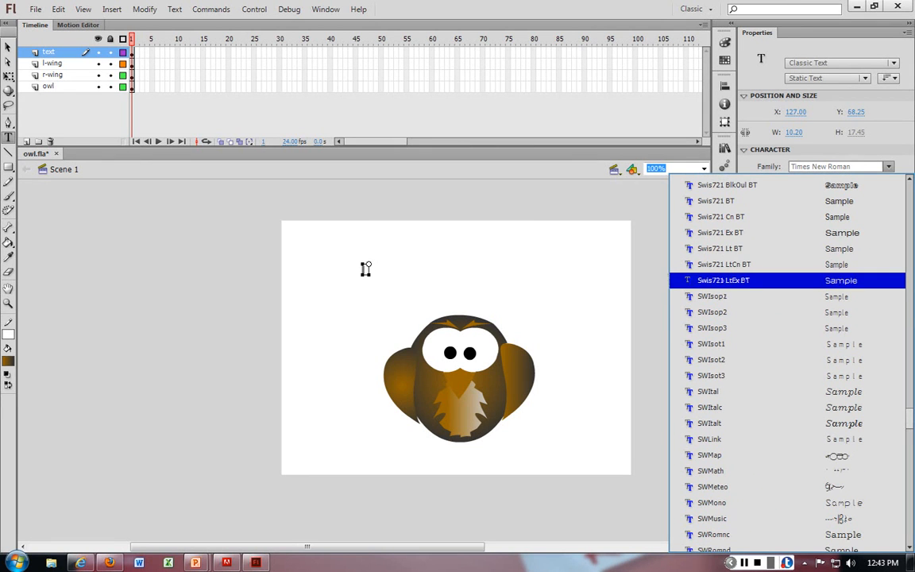
{"action": "key", "text": "Return"}
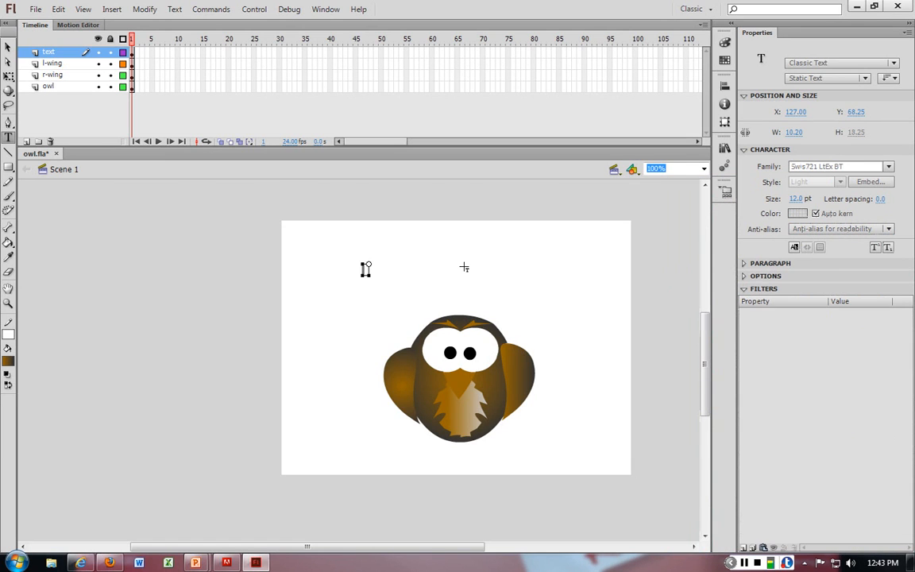
Step: Type "Owl is" in the text box, then select it and set its colour to black and size to 51 pt
{"action": "type", "text": "Owl is"}
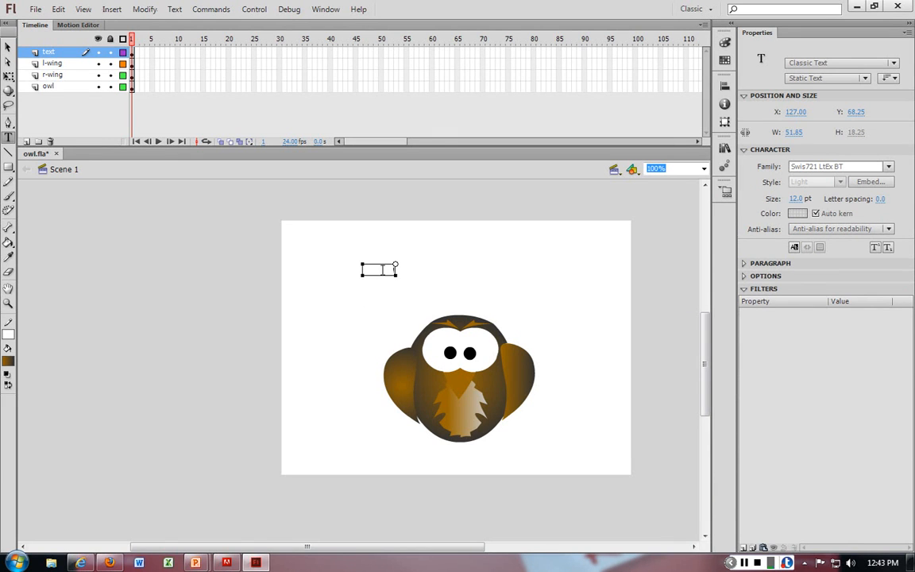
{"action": "left_click_drag", "start_coordinate": [365, 270], "coordinate": [415, 268]}
{"action": "left_click", "coordinate": [797, 213]}
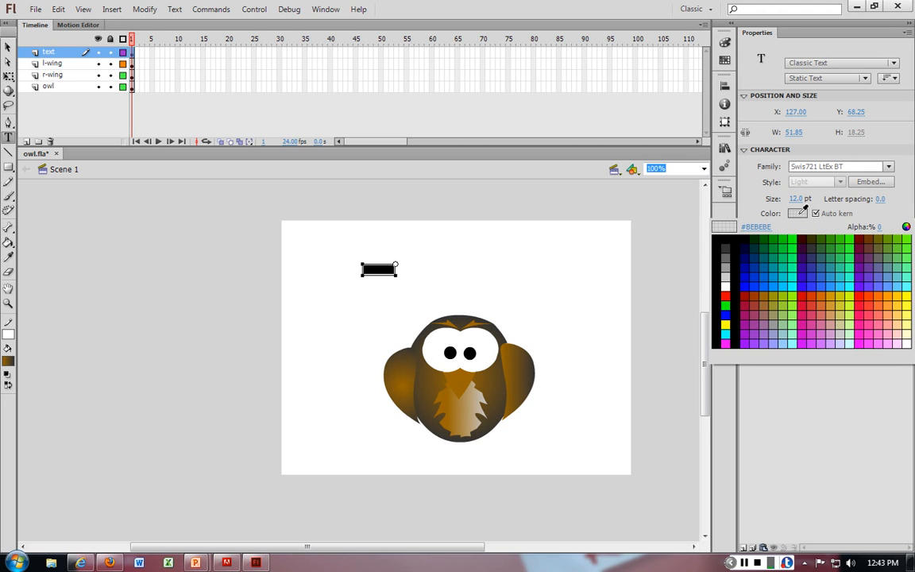
{"action": "left_click", "coordinate": [728, 247]}
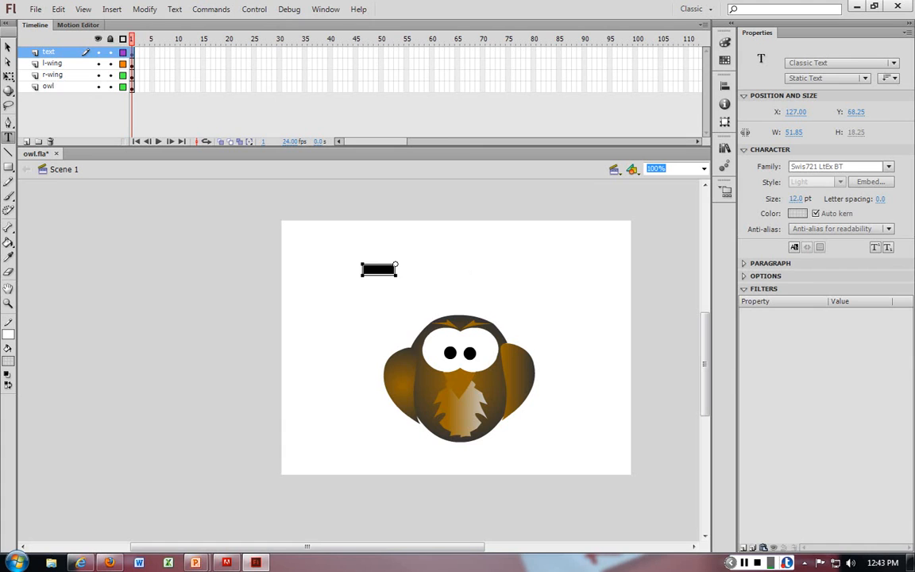
{"action": "left_click_drag", "start_coordinate": [795, 199], "coordinate": [827, 200]}
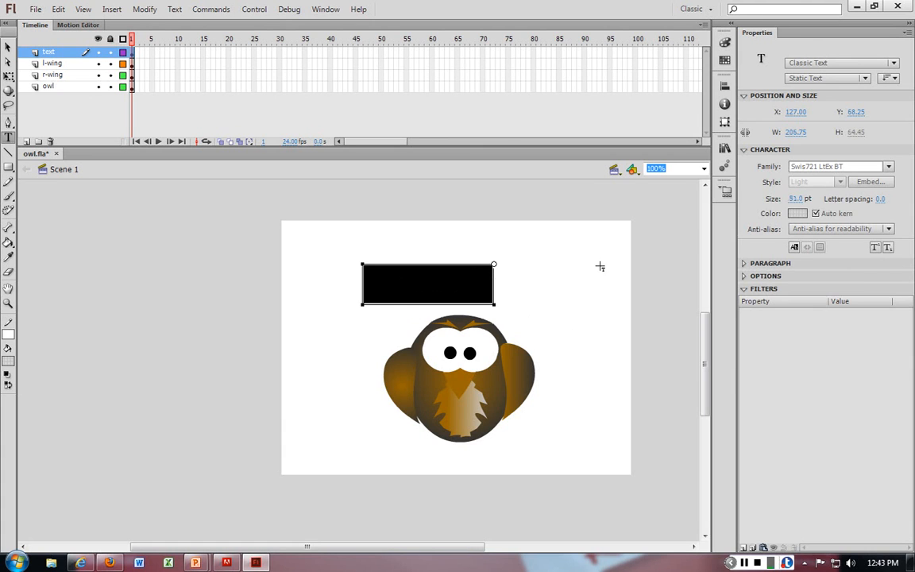
{"action": "left_click", "coordinate": [600, 266]}
{"action": "key", "text": "v"}
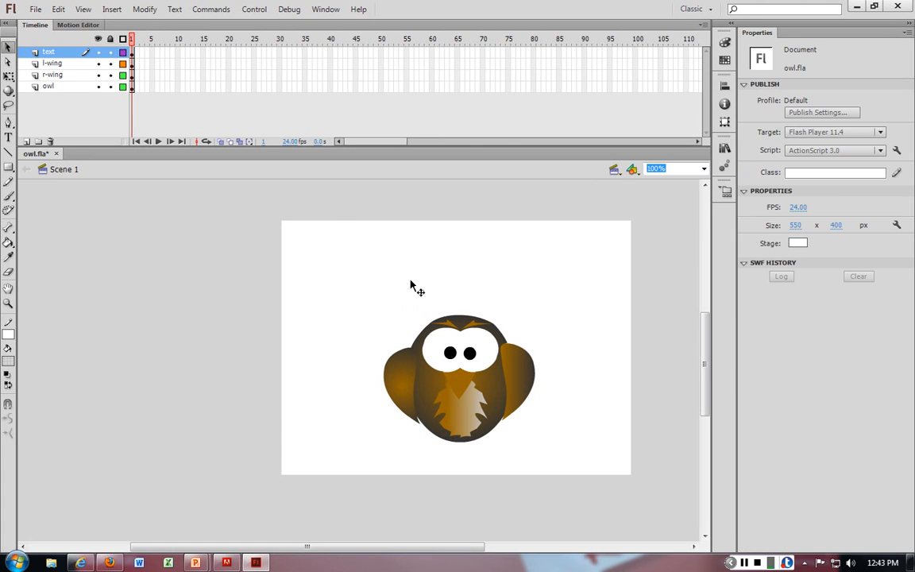
Step: Create a second text box near the top of the stage, type W, and try picking text colours for it
{"action": "key", "text": "t"}
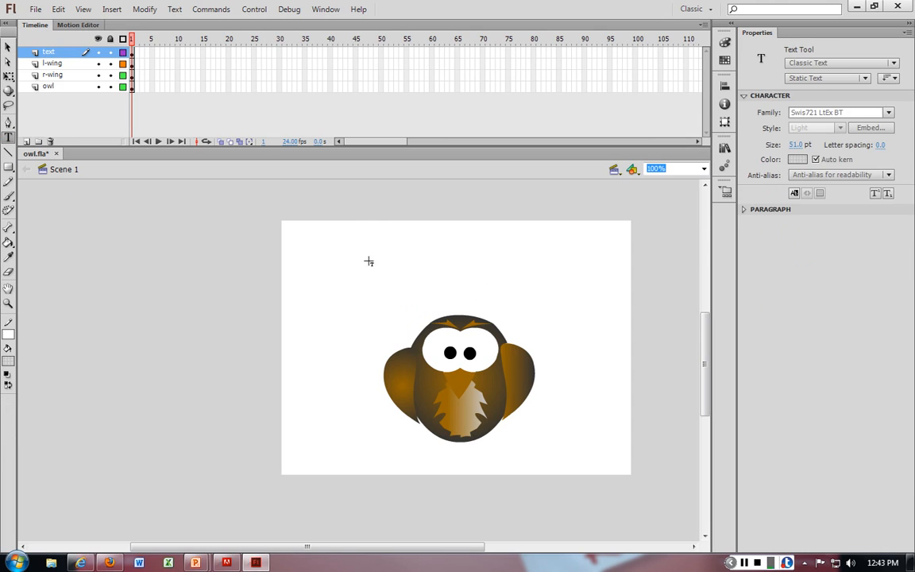
{"action": "left_click", "coordinate": [367, 230]}
{"action": "type", "text": "W"}
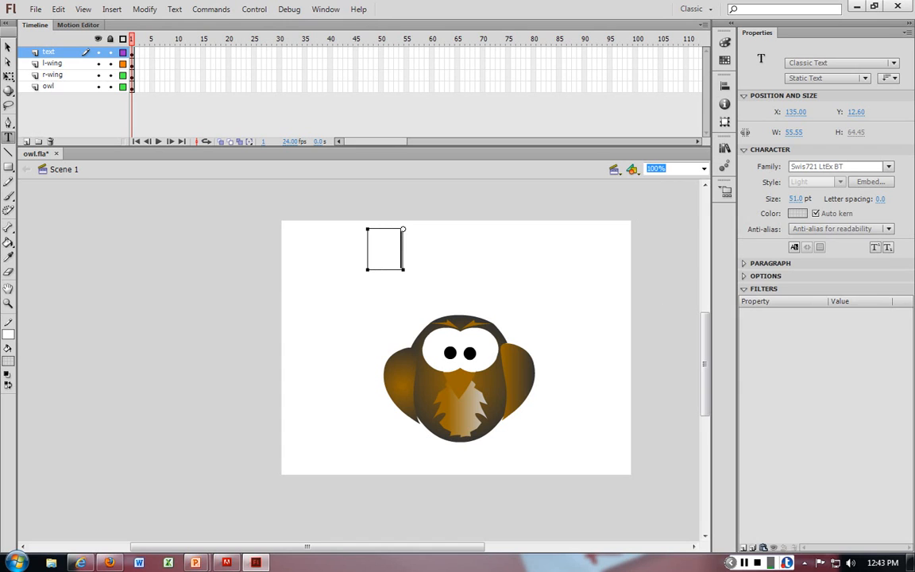
{"action": "left_click", "coordinate": [797, 214]}
{"action": "left_click", "coordinate": [775, 244]}
{"action": "left_click", "coordinate": [796, 214]}
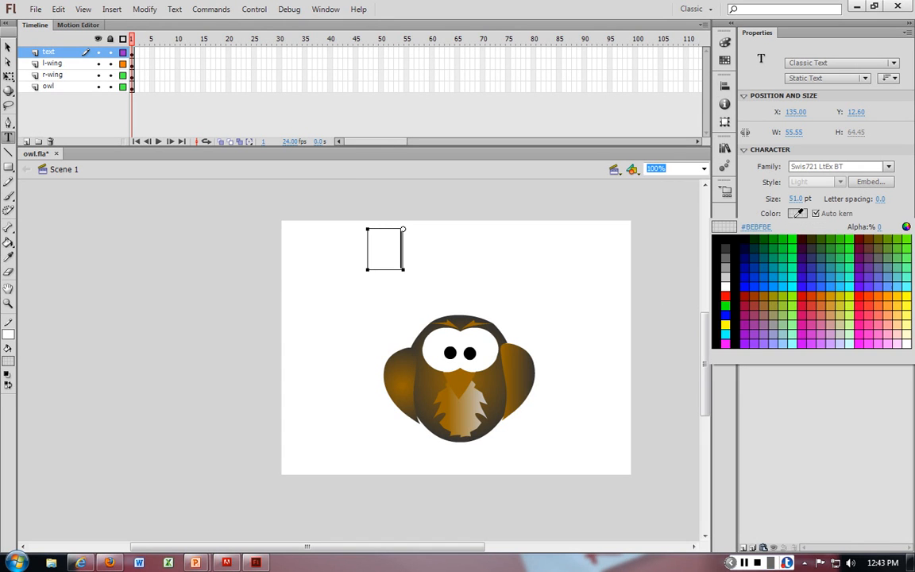
{"action": "left_click", "coordinate": [748, 244]}
{"action": "left_click", "coordinate": [415, 239]}
Step: Select the "Owl is" text, set its colour to a green swatch and its font family to RomanD
{"action": "left_click_drag", "start_coordinate": [362, 263], "coordinate": [343, 278]}
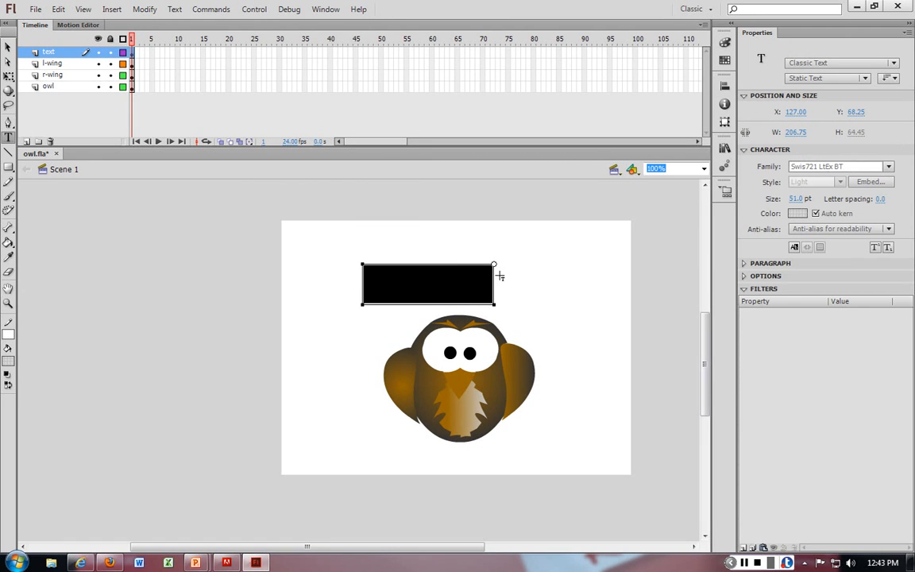
{"action": "left_click", "coordinate": [797, 214]}
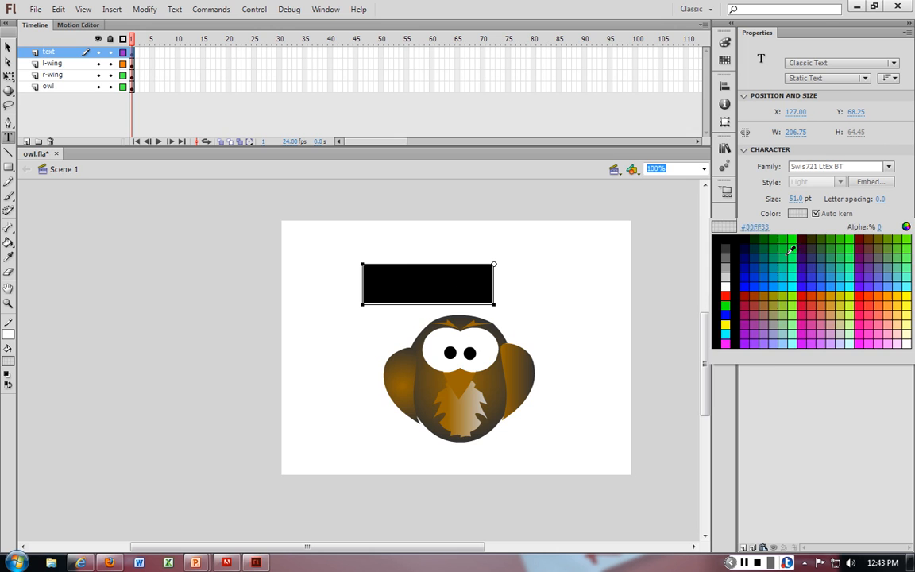
{"action": "left_click", "coordinate": [786, 258]}
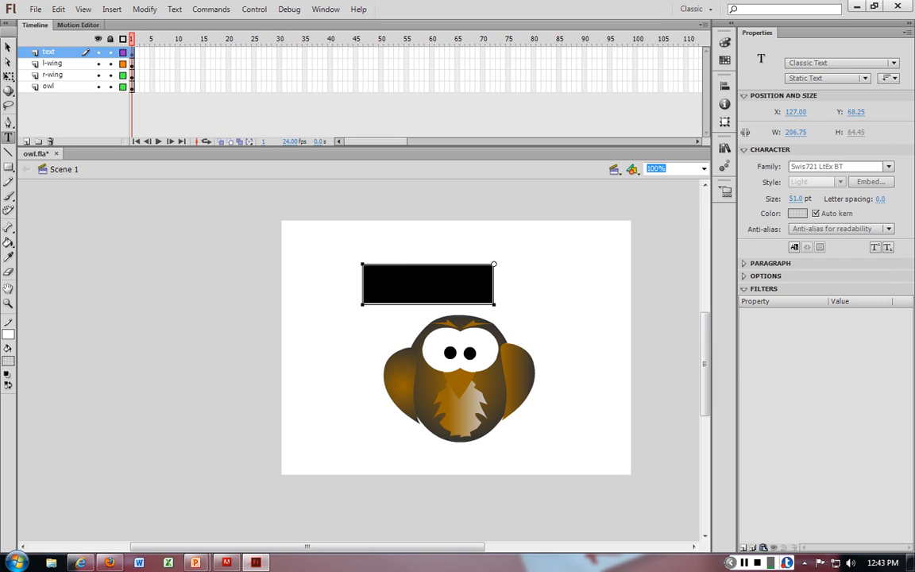
{"action": "left_click", "coordinate": [810, 166]}
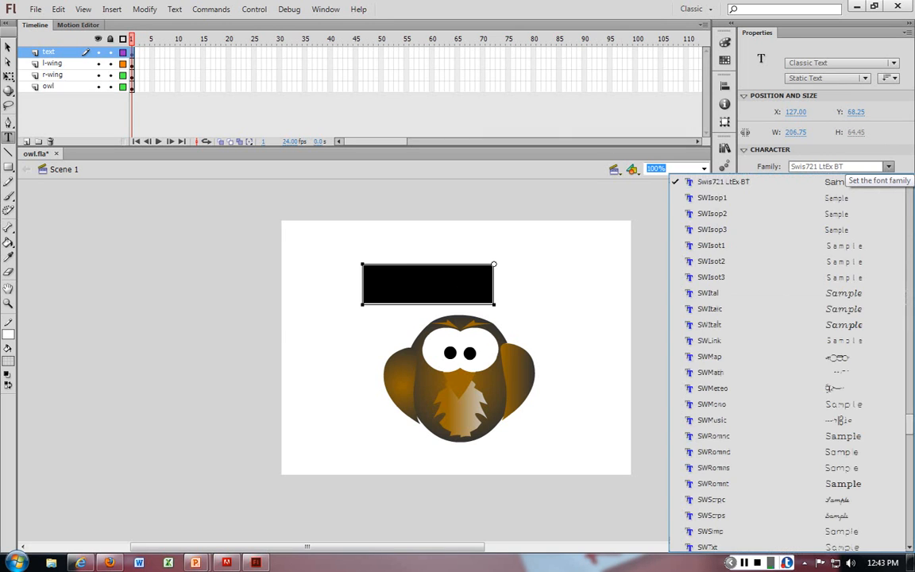
{"action": "scroll", "coordinate": [786, 361], "scroll_direction": "up", "scroll_amount": 10}
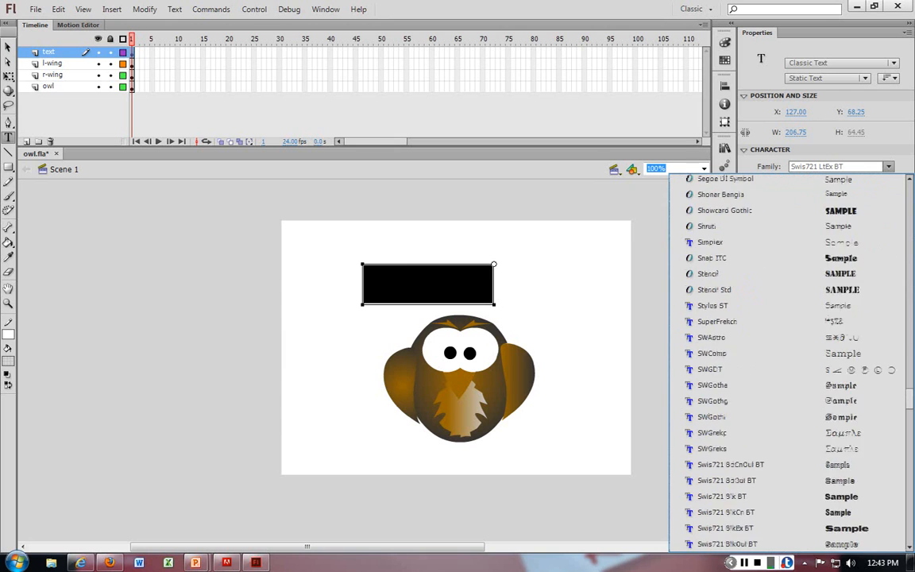
{"action": "scroll", "coordinate": [786, 257], "scroll_direction": "up", "scroll_amount": 3}
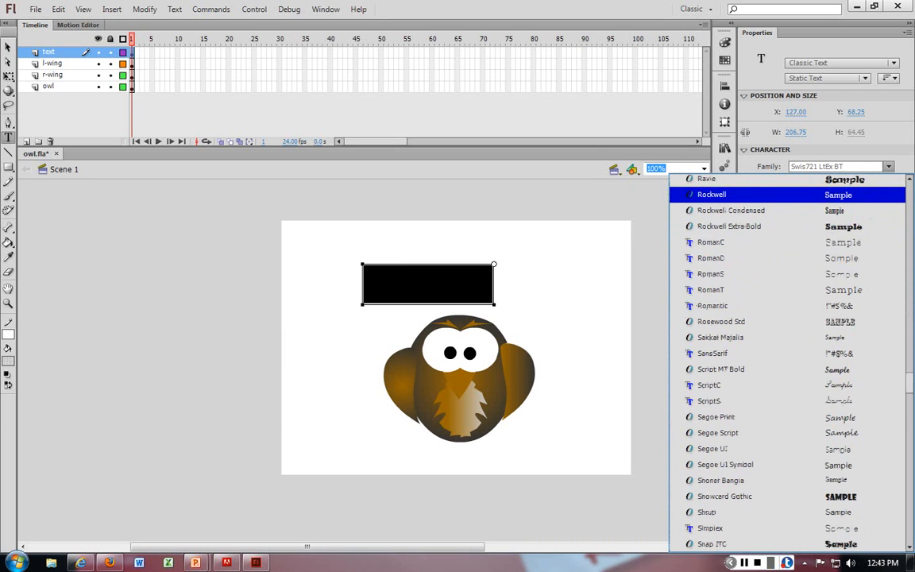
{"action": "left_click", "coordinate": [786, 257]}
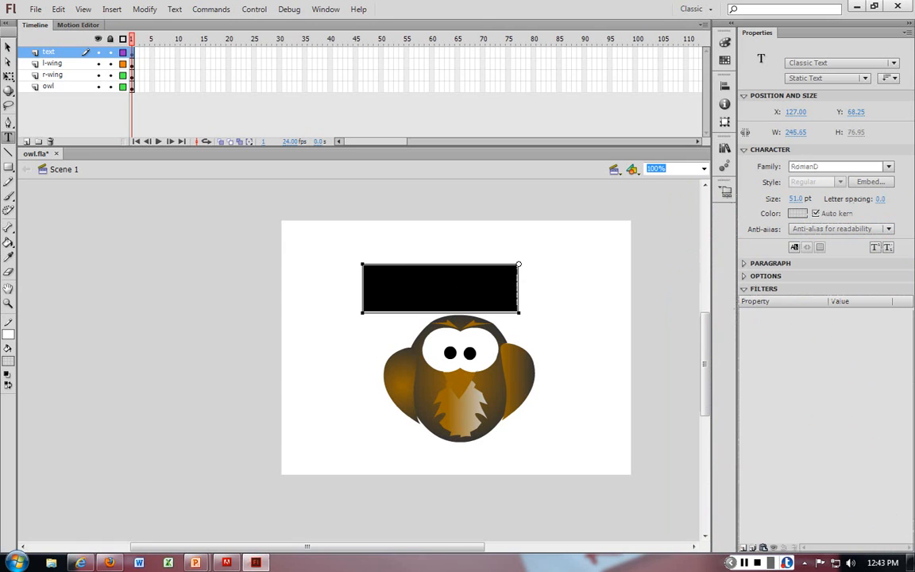
Step: Set the text colour to another green swatch and deselect the text box
{"action": "left_click", "coordinate": [816, 214]}
{"action": "left_click", "coordinate": [804, 215]}
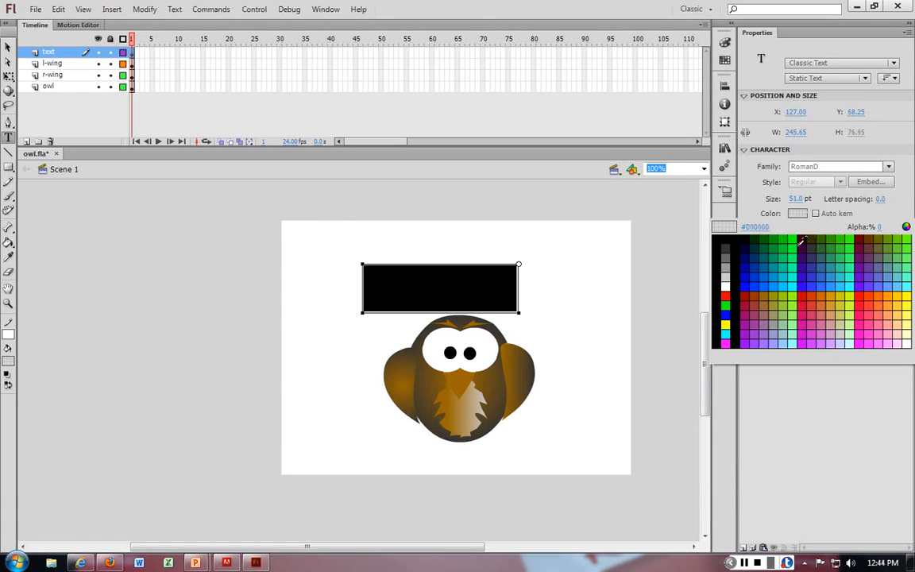
{"action": "left_click", "coordinate": [793, 247]}
{"action": "left_click", "coordinate": [539, 287]}
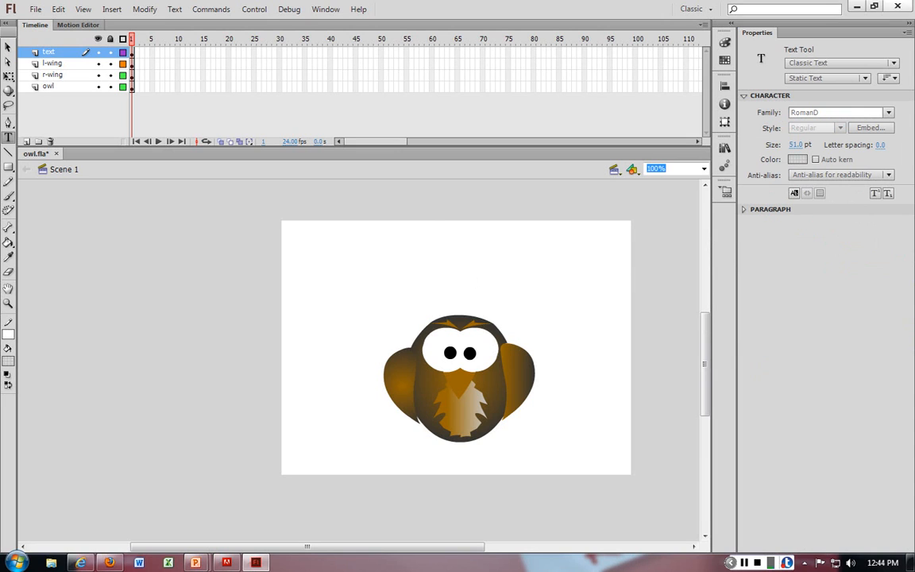
Step: Close Flash without saving, reopen owl.fla from the desktop and dismiss the sign-in prompt
{"action": "left_click", "coordinate": [898, 6]}
{"action": "key", "text": "Return"}
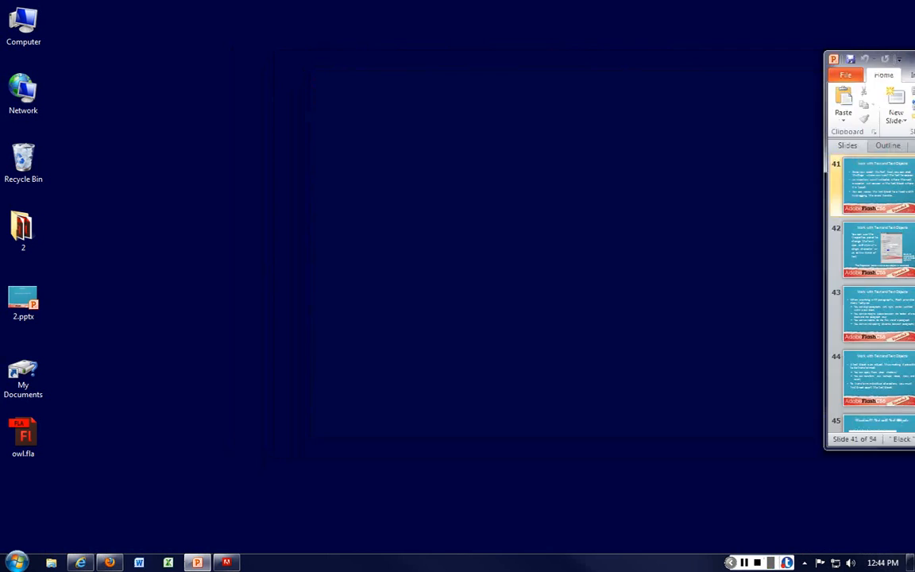
{"action": "double_click", "coordinate": [23, 436]}
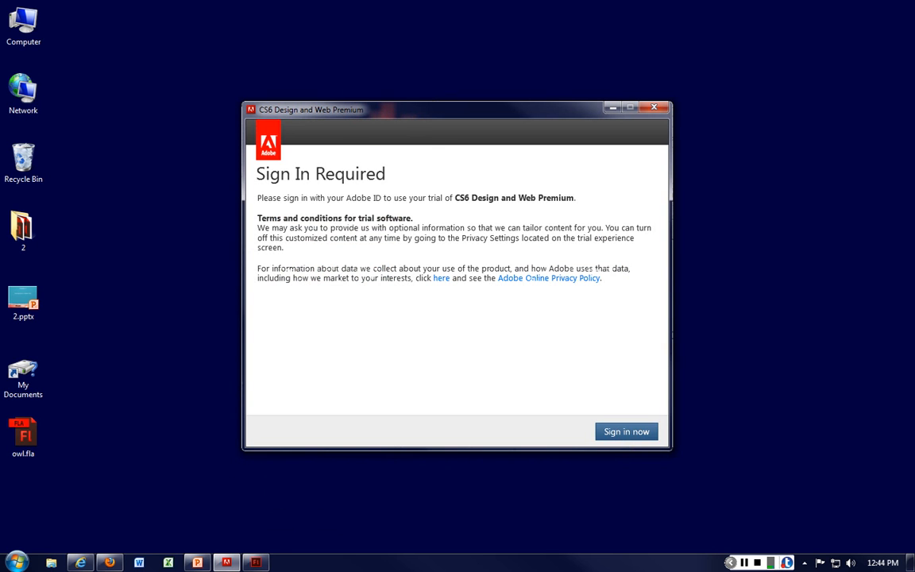
{"action": "left_click", "coordinate": [653, 108]}
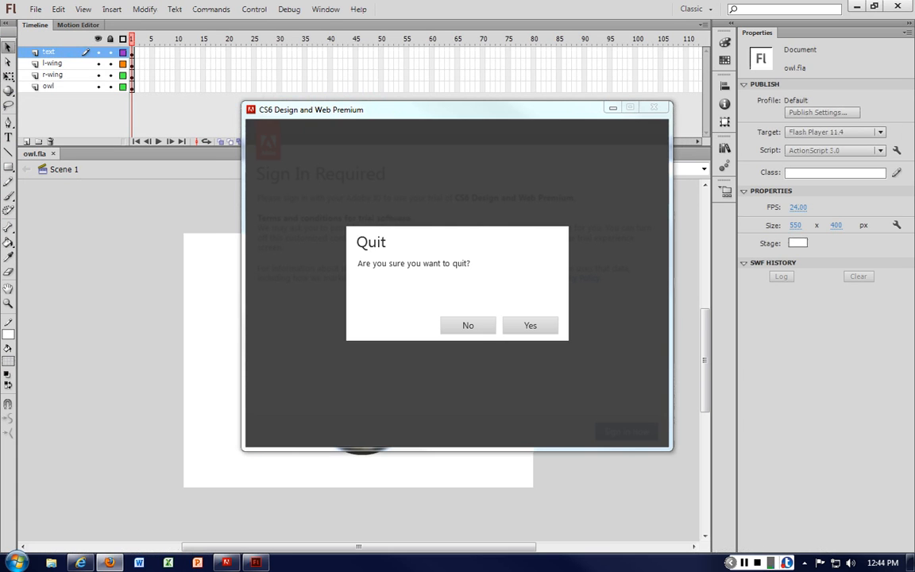
{"action": "left_click", "coordinate": [612, 107]}
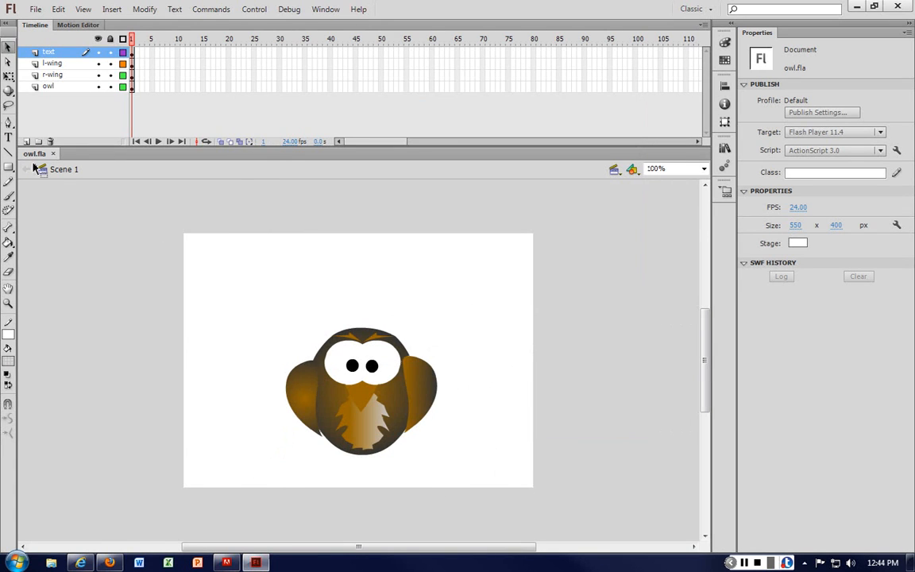
Step: Create a new text box above the owl and type "Mr OwlM"
{"action": "left_click", "coordinate": [7, 137]}
{"action": "left_click", "coordinate": [272, 246]}
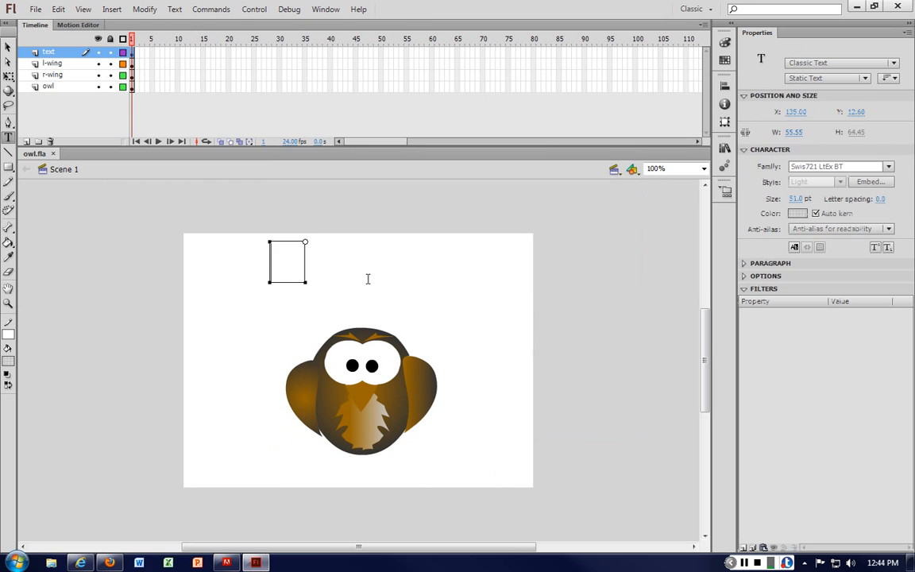
{"action": "type", "text": "Who"}
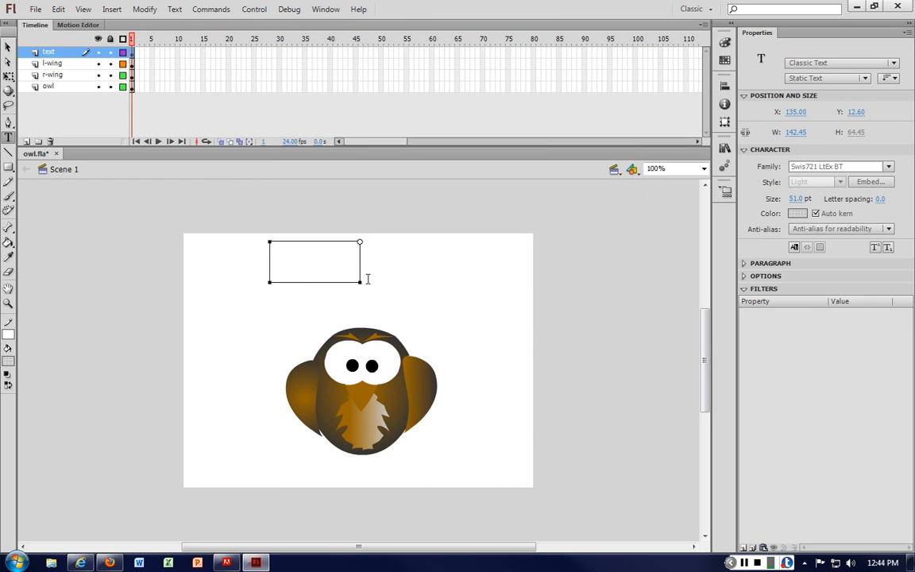
{"action": "type", "text": "wl"}
Step: Switch the title text to TLF Text and delete the stray trailing M
{"action": "left_click_drag", "start_coordinate": [408, 259], "coordinate": [245, 251]}
{"action": "left_click", "coordinate": [842, 63]}
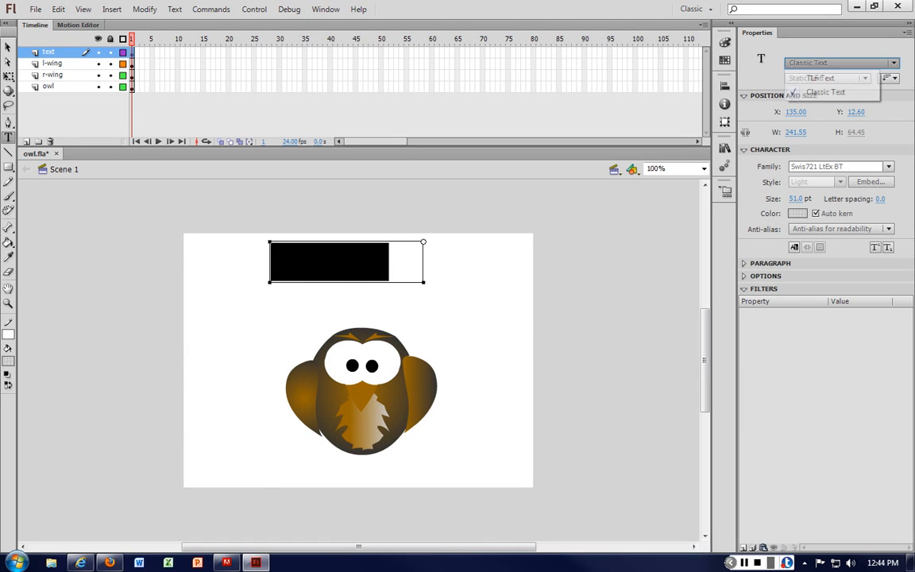
{"action": "left_click", "coordinate": [820, 78]}
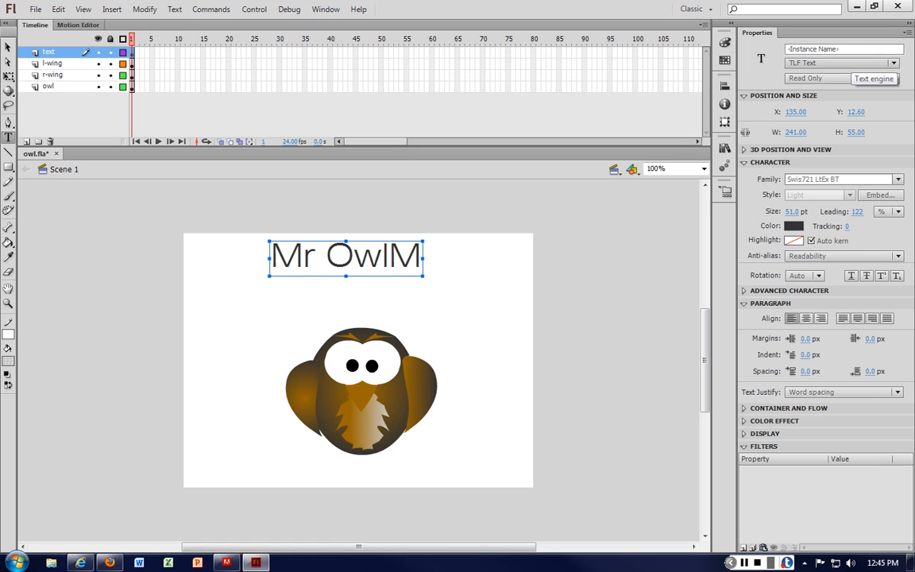
{"action": "left_click_drag", "start_coordinate": [392, 254], "coordinate": [424, 256]}
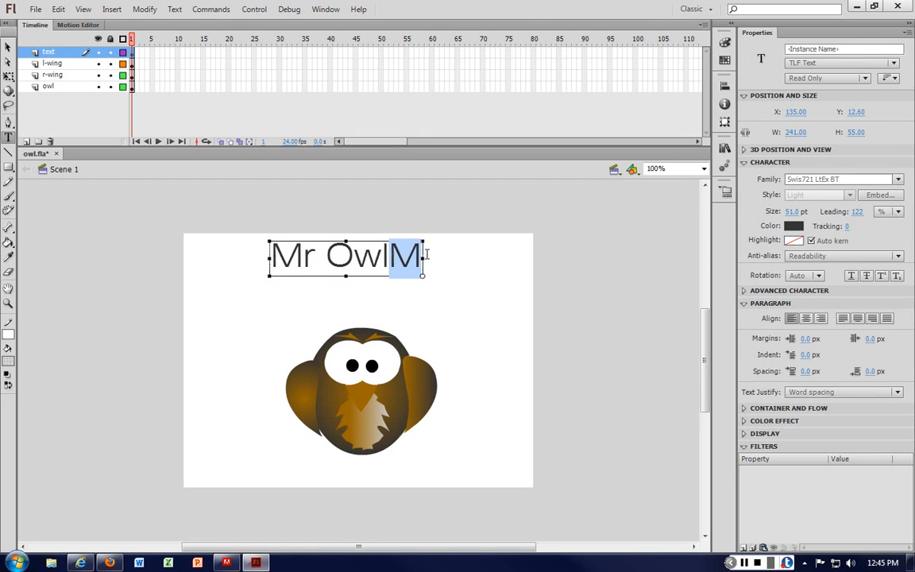
{"action": "key", "text": "BackSpace"}
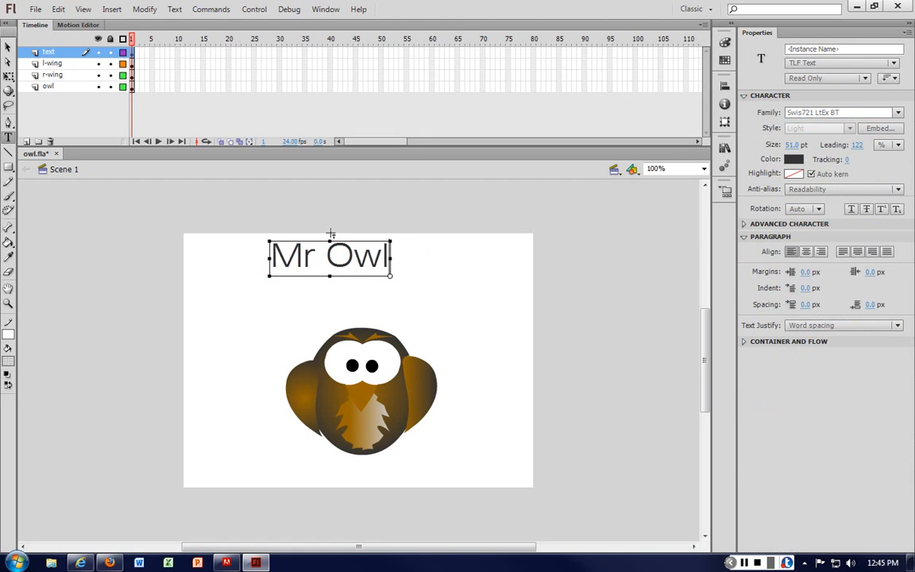
Step: Move the "Mr Owl" title down closer to the owl
{"action": "key", "text": "v"}
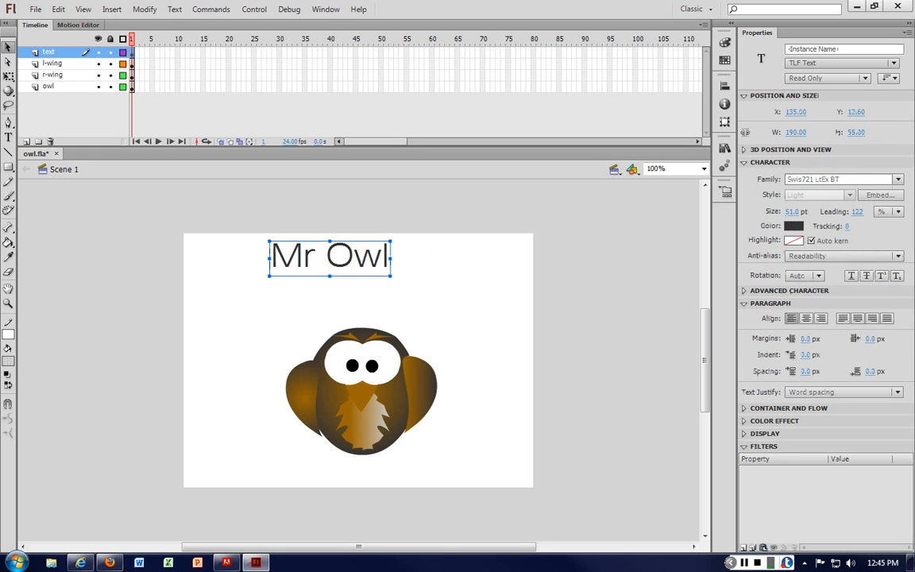
{"action": "left_click", "coordinate": [843, 62]}
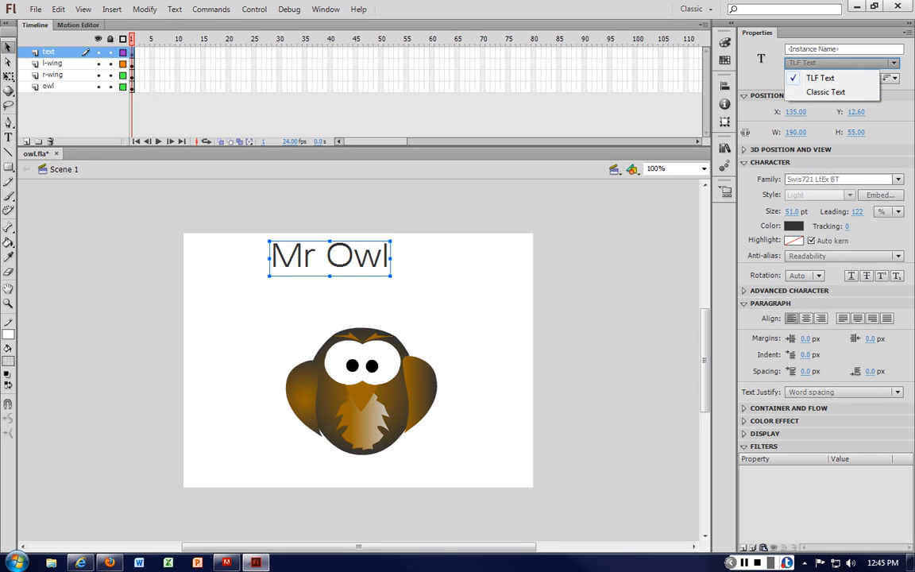
{"action": "left_click", "coordinate": [361, 250]}
{"action": "left_click_drag", "start_coordinate": [379, 267], "coordinate": [416, 300]}
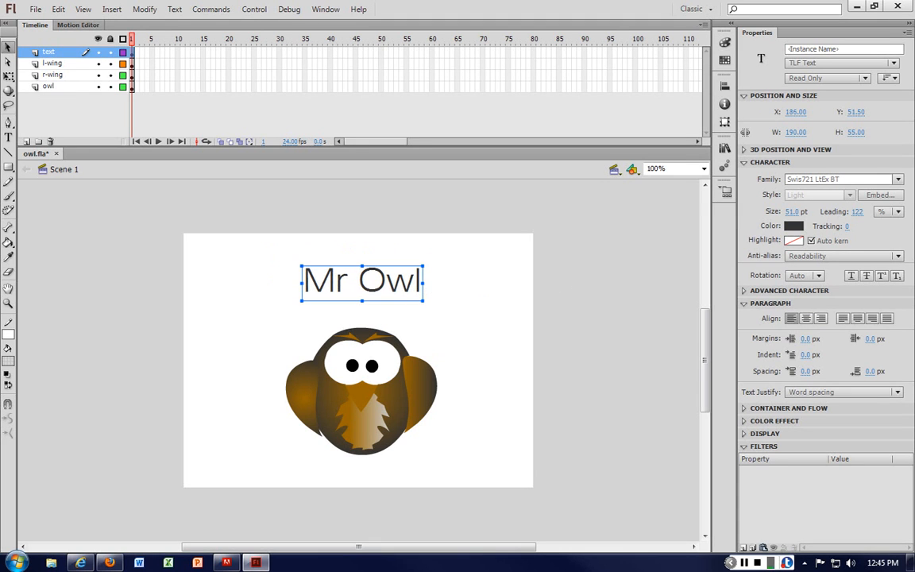
Step: Try the Rosewood Std font family for the title
{"action": "left_click", "coordinate": [898, 180]}
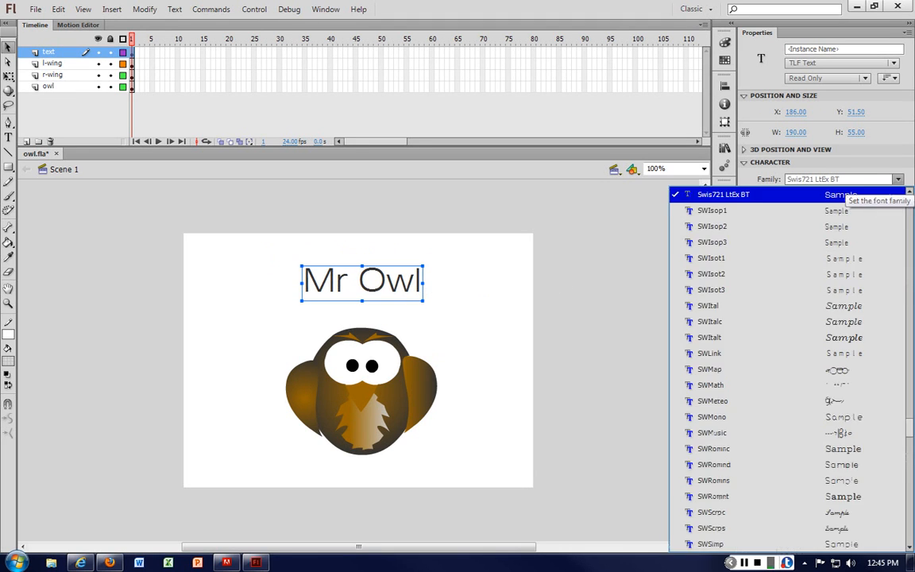
{"action": "scroll", "coordinate": [786, 365], "scroll_direction": "up", "scroll_amount": 15}
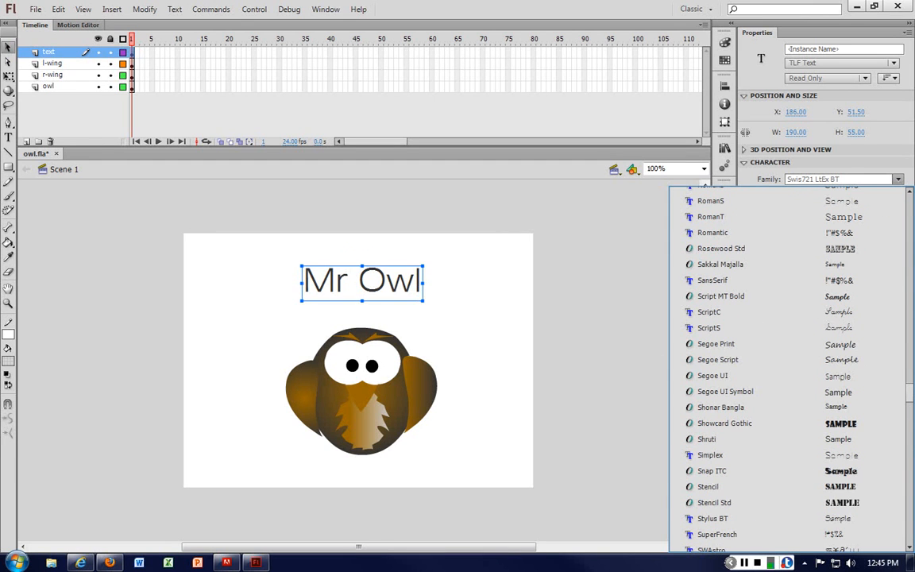
{"action": "left_click", "coordinate": [720, 248]}
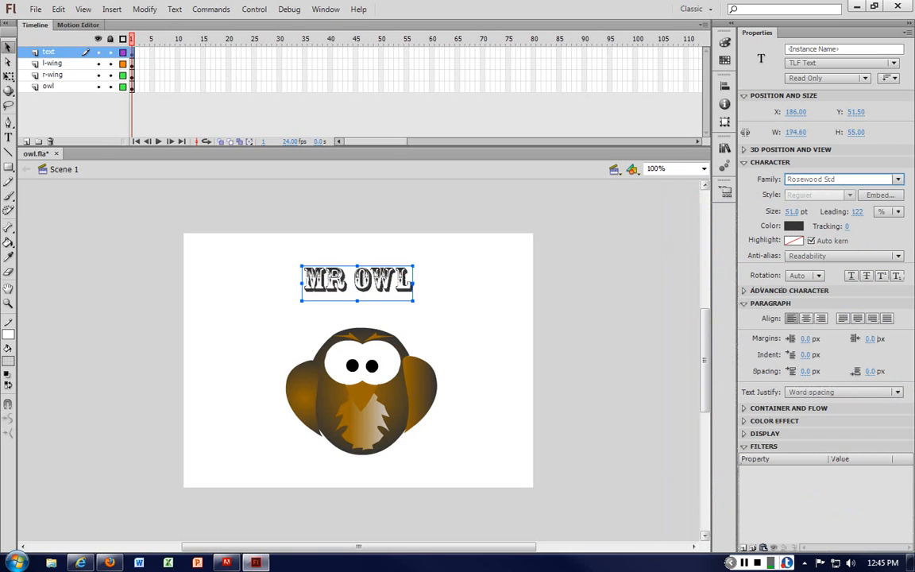
Step: Set the title's font family to Jokerman
{"action": "left_click", "coordinate": [794, 179]}
{"action": "scroll", "coordinate": [786, 318], "scroll_direction": "up", "scroll_amount": 6}
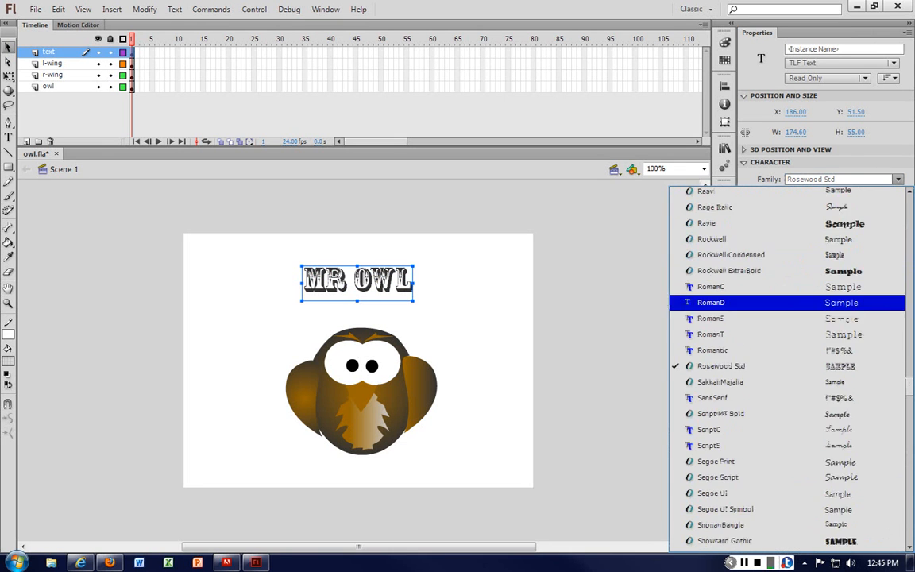
{"action": "scroll", "coordinate": [786, 302], "scroll_direction": "up", "scroll_amount": 3}
{"action": "scroll", "coordinate": [786, 318], "scroll_direction": "up", "scroll_amount": 20}
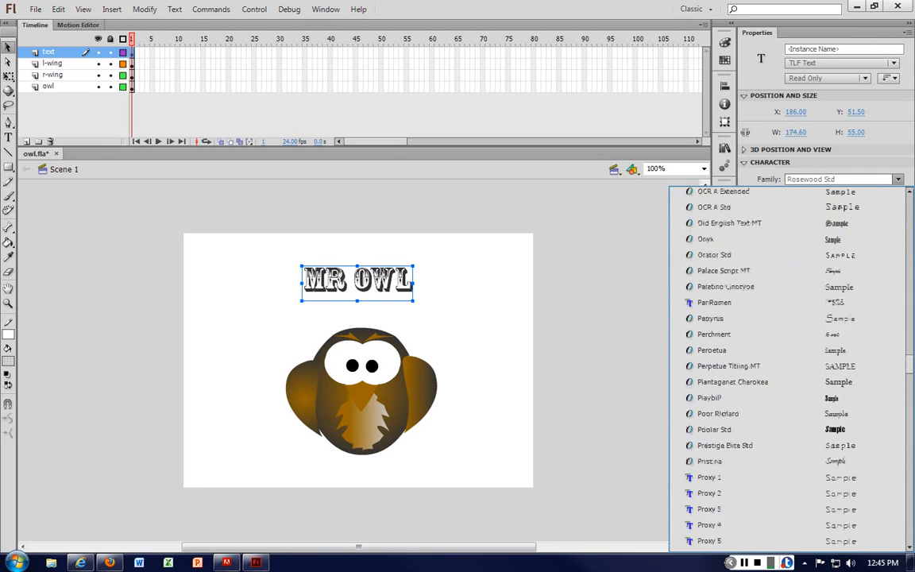
{"action": "scroll", "coordinate": [786, 366], "scroll_direction": "up", "scroll_amount": 15}
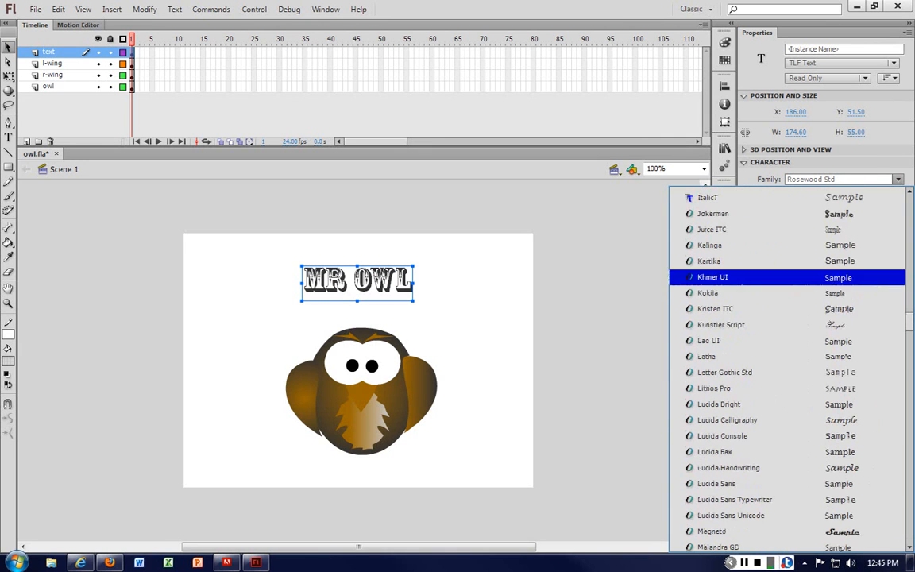
{"action": "scroll", "coordinate": [786, 292], "scroll_direction": "up", "scroll_amount": 1}
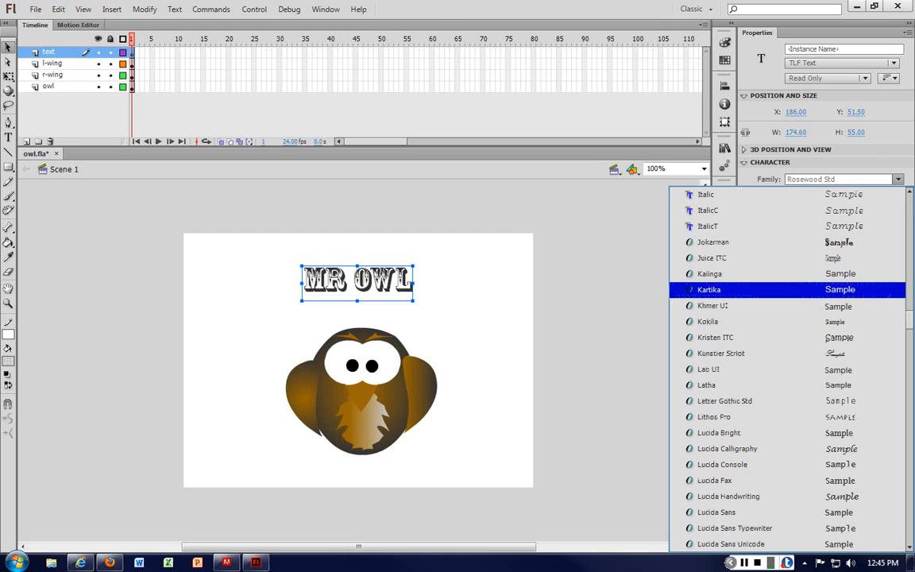
{"action": "left_click", "coordinate": [712, 241]}
Step: Zoom in to 200% and break the title text apart into separate letters
{"action": "left_click", "coordinate": [467, 339]}
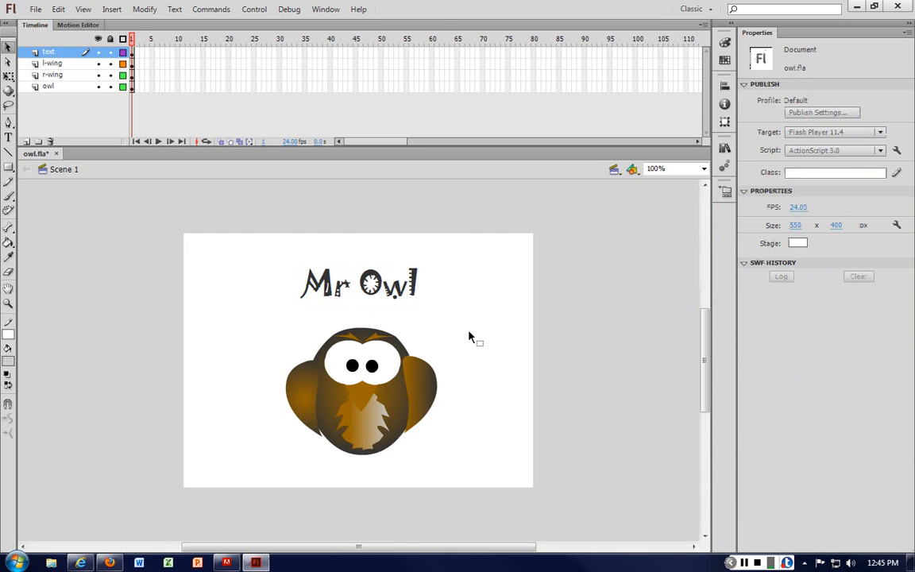
{"action": "key", "text": "ctrl+="}
{"action": "left_click_drag", "start_coordinate": [446, 237], "coordinate": [451, 272]}
{"action": "left_click", "coordinate": [546, 264]}
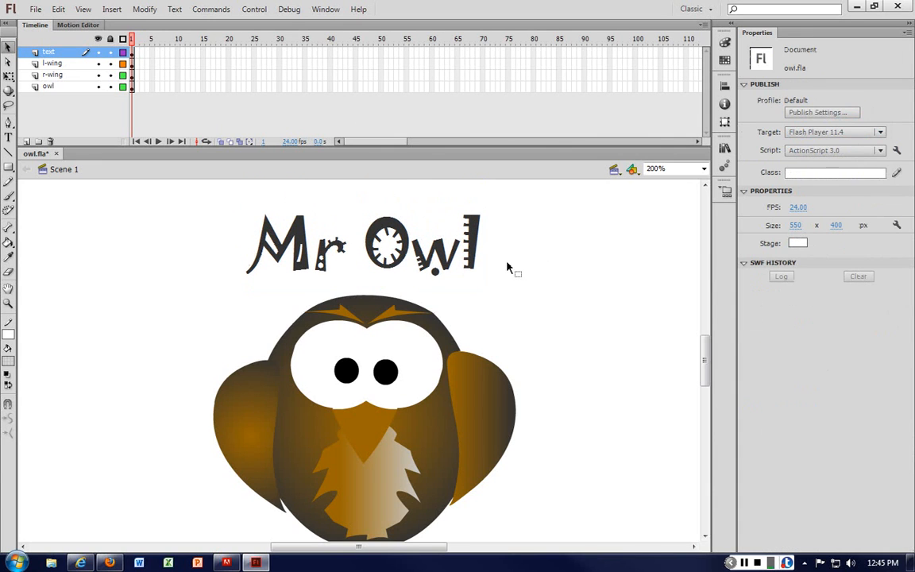
{"action": "left_click", "coordinate": [478, 255]}
{"action": "mouse_move", "coordinate": [381, 252]}
{"action": "left_mouse_down"}
{"action": "mouse_move", "coordinate": [481, 262]}
{"action": "mouse_move", "coordinate": [382, 254]}
{"action": "left_mouse_up"}
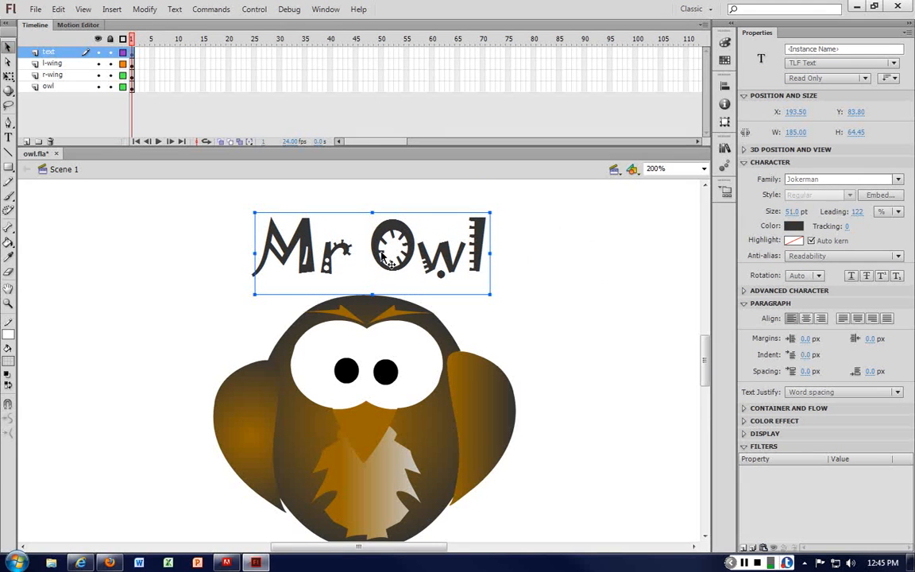
{"action": "left_click", "coordinate": [551, 296]}
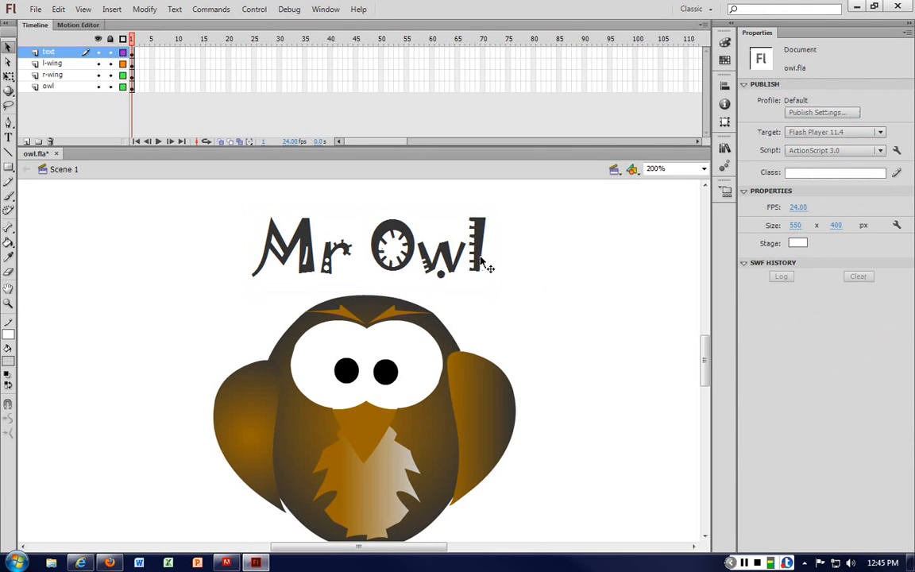
{"action": "left_click", "coordinate": [483, 265]}
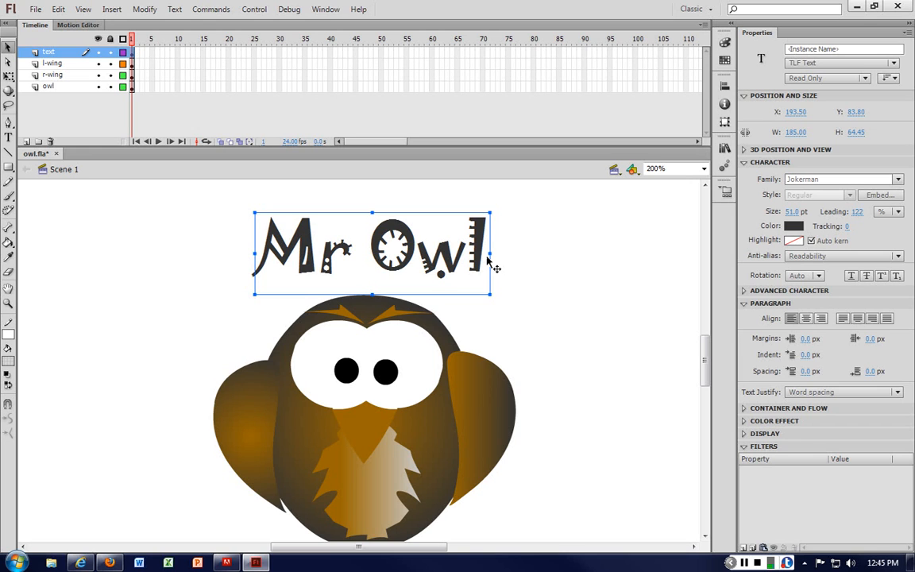
{"action": "key", "text": "ctrl+b"}
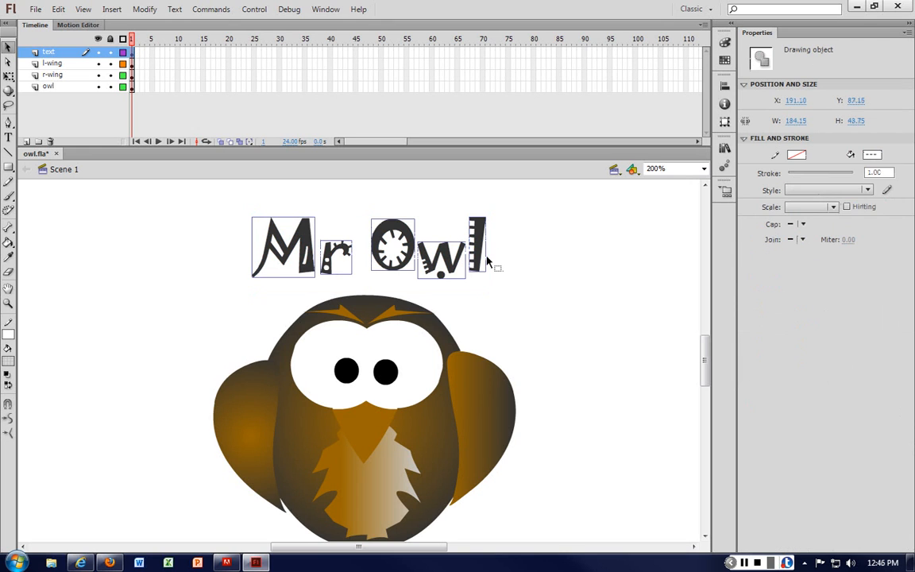
{"action": "left_click", "coordinate": [492, 262]}
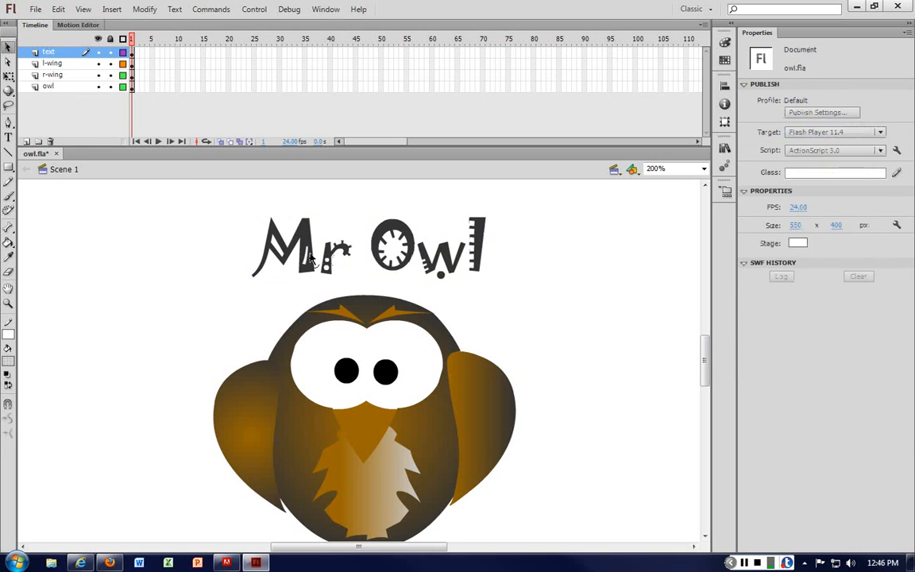
{"action": "left_click_drag", "start_coordinate": [310, 259], "coordinate": [277, 300]}
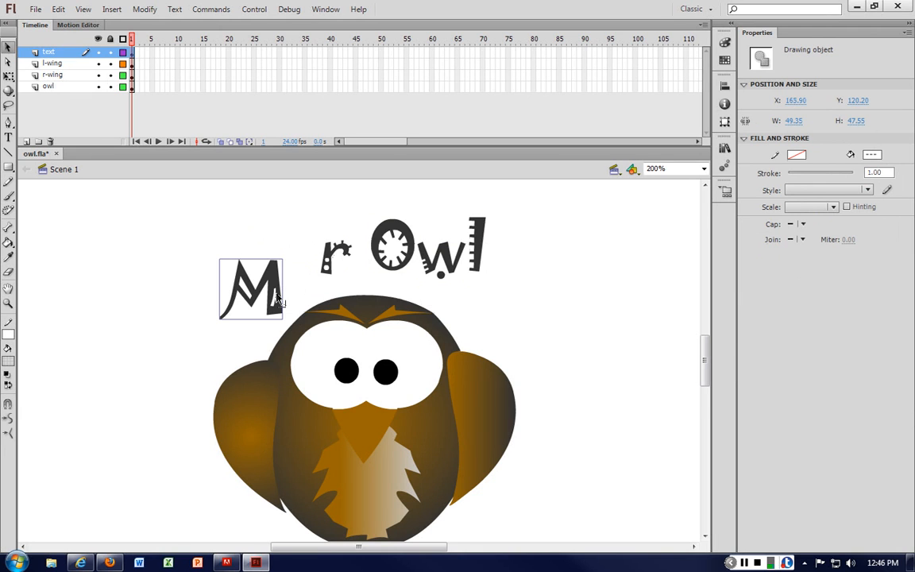
{"action": "left_click_drag", "start_coordinate": [249, 300], "coordinate": [282, 258]}
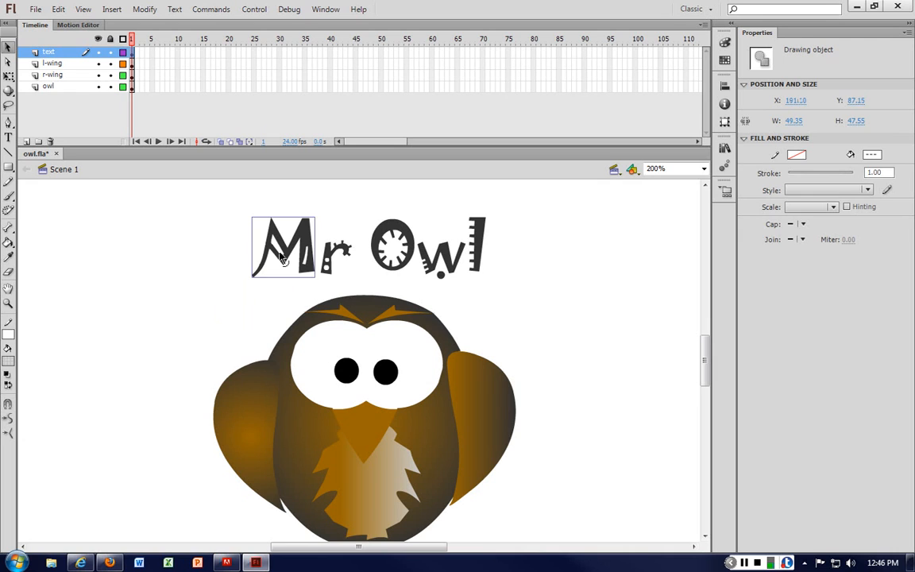
{"action": "left_click_drag", "start_coordinate": [237, 210], "coordinate": [544, 292]}
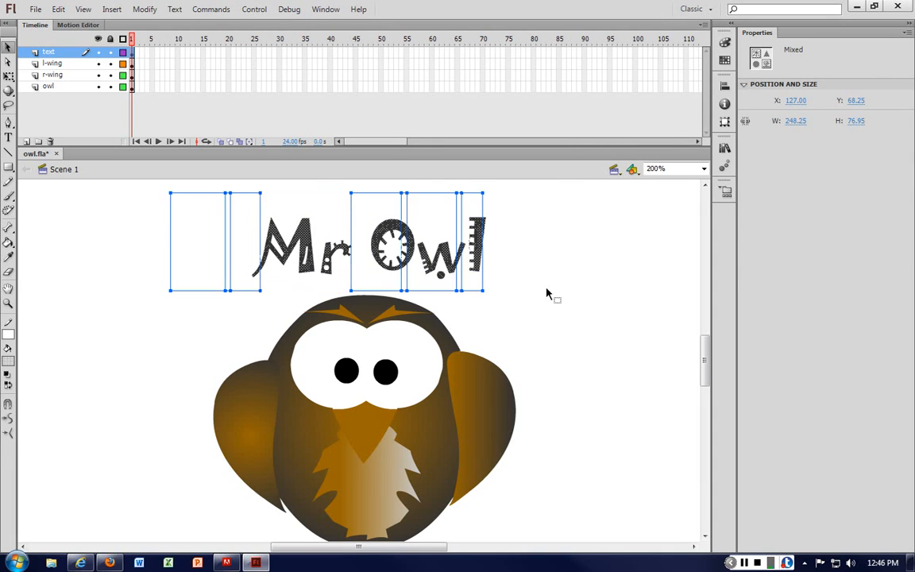
{"action": "left_click", "coordinate": [543, 292]}
{"action": "left_click", "coordinate": [330, 241]}
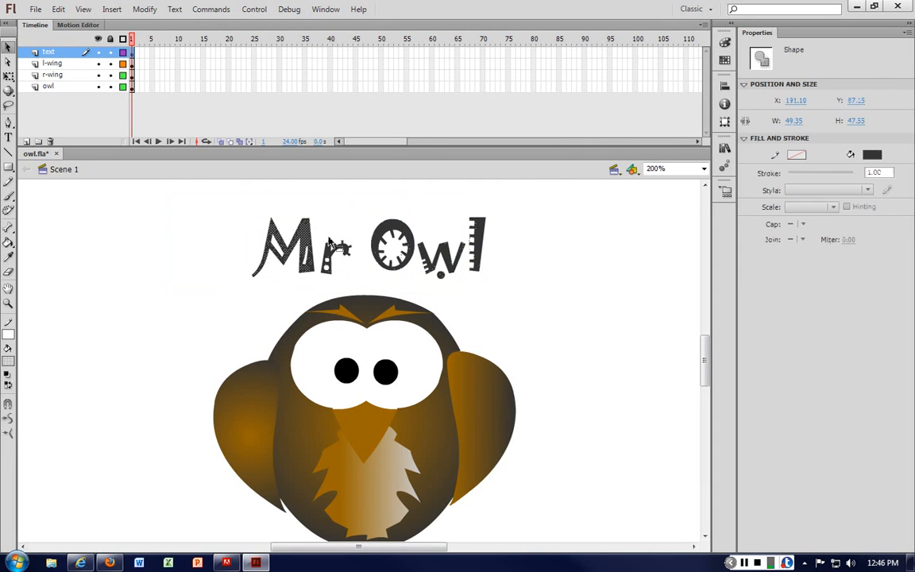
{"action": "key", "text": "ctrl+equal"}
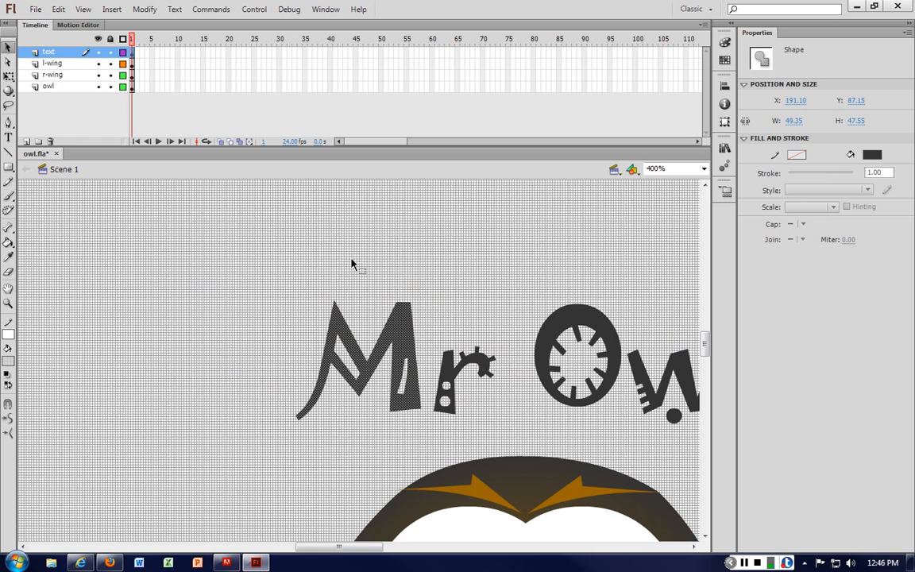
{"action": "key", "text": "ctrl+minus"}
{"action": "left_click", "coordinate": [404, 326]}
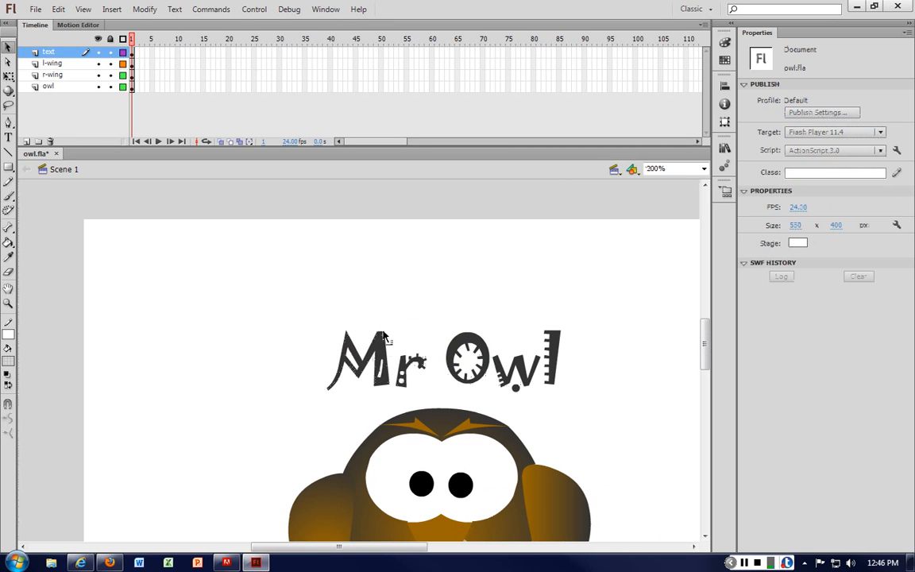
Step: Reshape the M by stretching its right stroke upward and perch the r on top of it
{"action": "left_click_drag", "start_coordinate": [383, 331], "coordinate": [401, 276]}
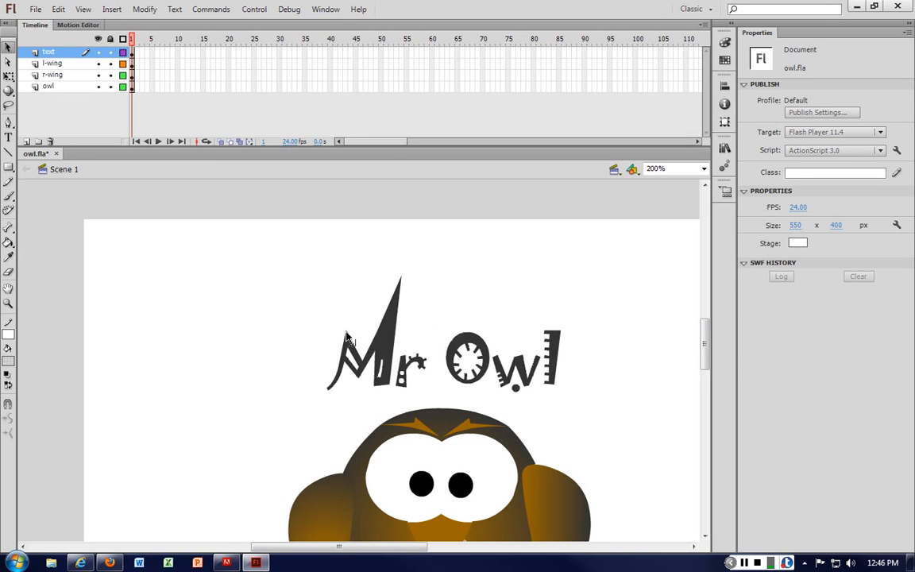
{"action": "left_click_drag", "start_coordinate": [346, 332], "coordinate": [412, 332]}
{"action": "left_click", "coordinate": [383, 332]}
{"action": "left_click", "coordinate": [402, 350]}
{"action": "left_click", "coordinate": [481, 347]}
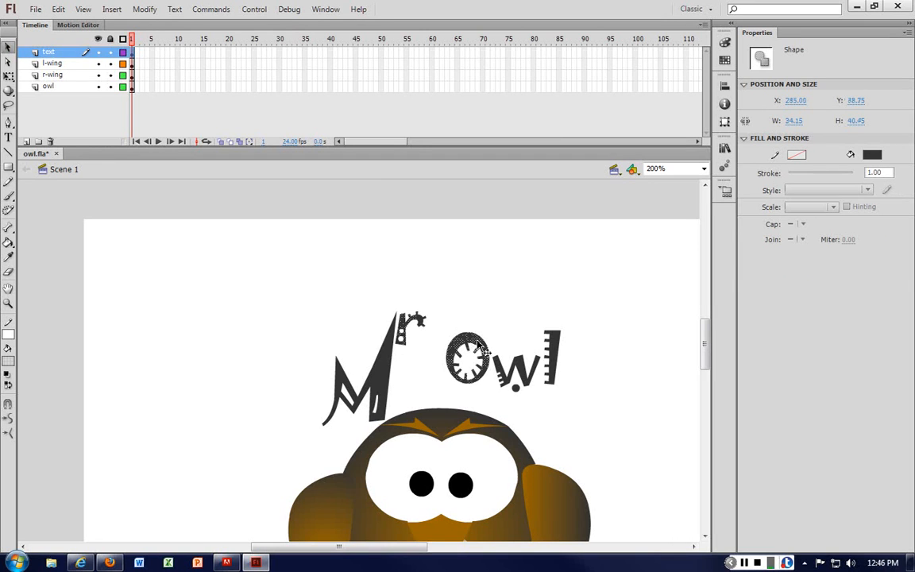
Step: Put the O under Free Transform and move it up above the title
{"action": "left_click_drag", "start_coordinate": [478, 346], "coordinate": [452, 354]}
{"action": "right_click", "coordinate": [452, 354]}
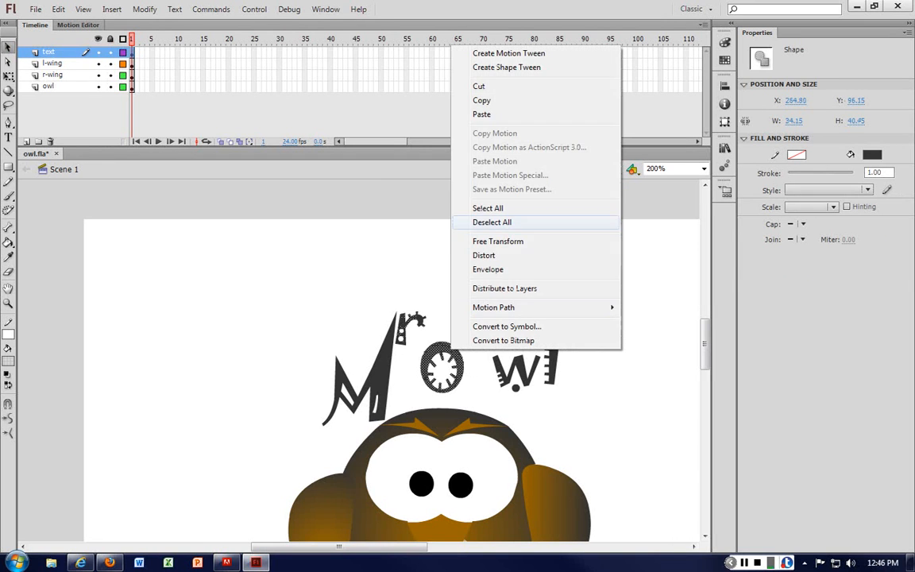
{"action": "left_click", "coordinate": [498, 241]}
{"action": "left_click_drag", "start_coordinate": [464, 335], "coordinate": [457, 218]}
Step: Try filling the O with the owl's brown and nudging it into place, then undo those changes
{"action": "left_click", "coordinate": [8, 360]}
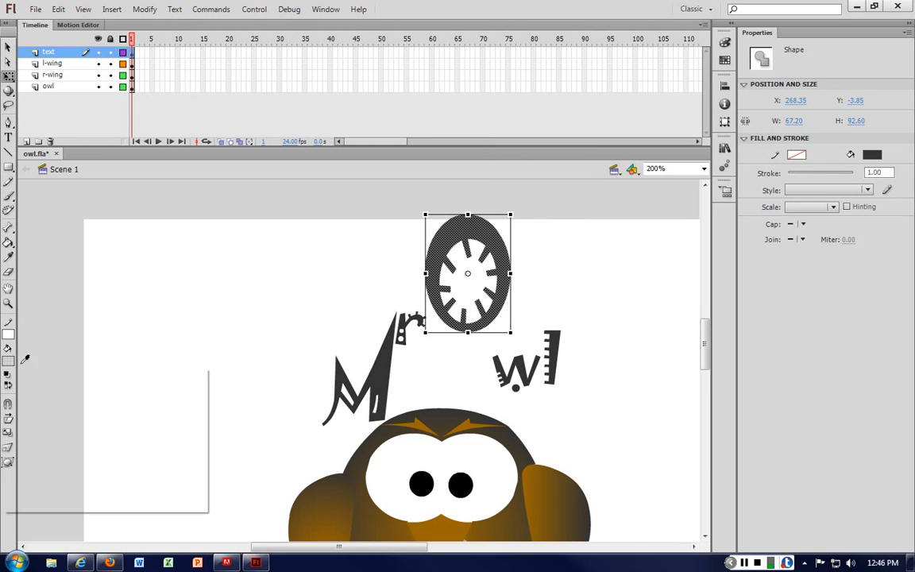
{"action": "left_click", "coordinate": [556, 486]}
{"action": "left_click_drag", "start_coordinate": [508, 270], "coordinate": [513, 316]}
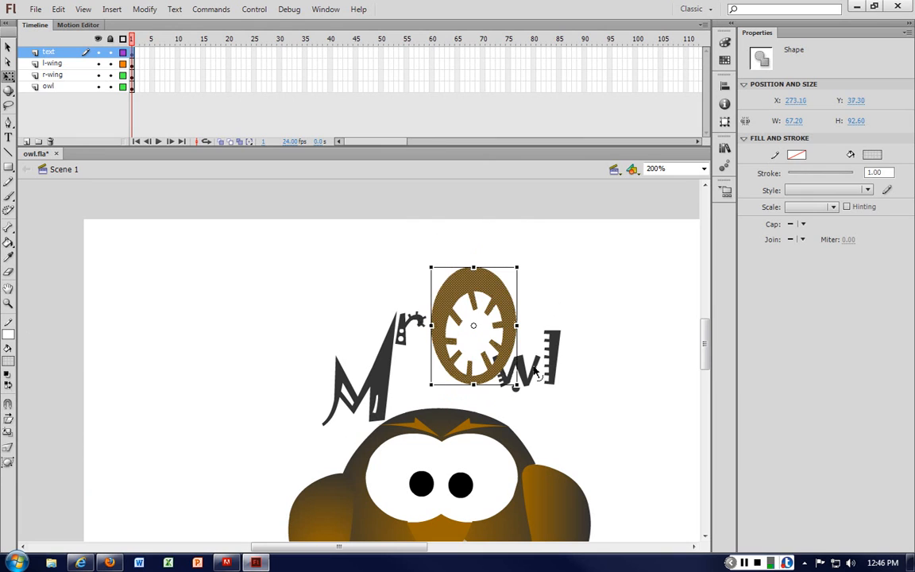
{"action": "left_click", "coordinate": [535, 371]}
{"action": "key", "text": "Right"}
{"action": "key", "text": "Right"}
{"action": "key", "text": "ctrl+z"}
{"action": "key", "text": "ctrl+z"}
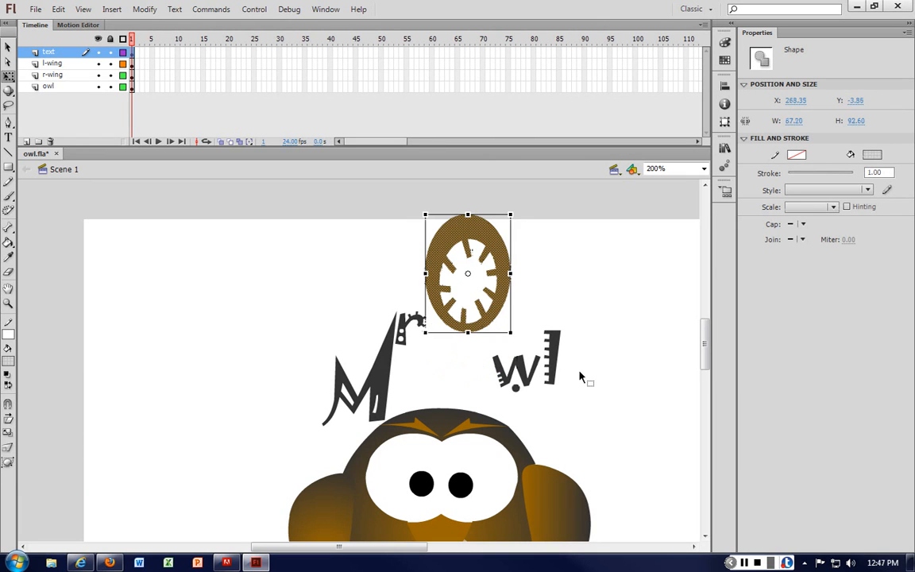
{"action": "key", "text": "Delete"}
{"action": "key", "text": "ctrl+z"}
{"action": "key", "text": "Delete"}
{"action": "key", "text": "ctrl+z"}
{"action": "key", "text": "ctrl+z"}
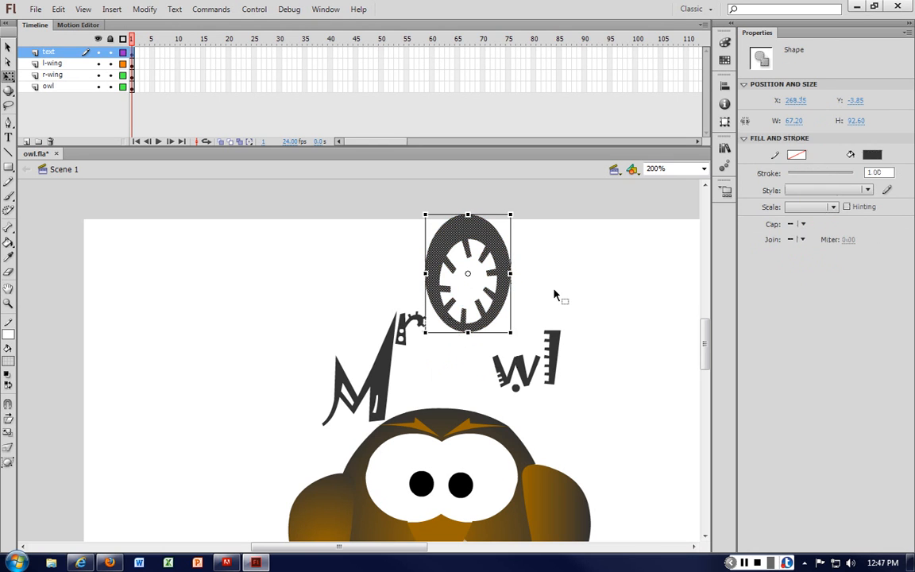
Step: Scale the O down into a smaller circle and place it back between the M and the w
{"action": "left_click", "coordinate": [553, 289]}
{"action": "left_click", "coordinate": [499, 265]}
{"action": "left_click_drag", "start_coordinate": [499, 265], "coordinate": [503, 328]}
{"action": "left_click_drag", "start_coordinate": [511, 272], "coordinate": [467, 343]}
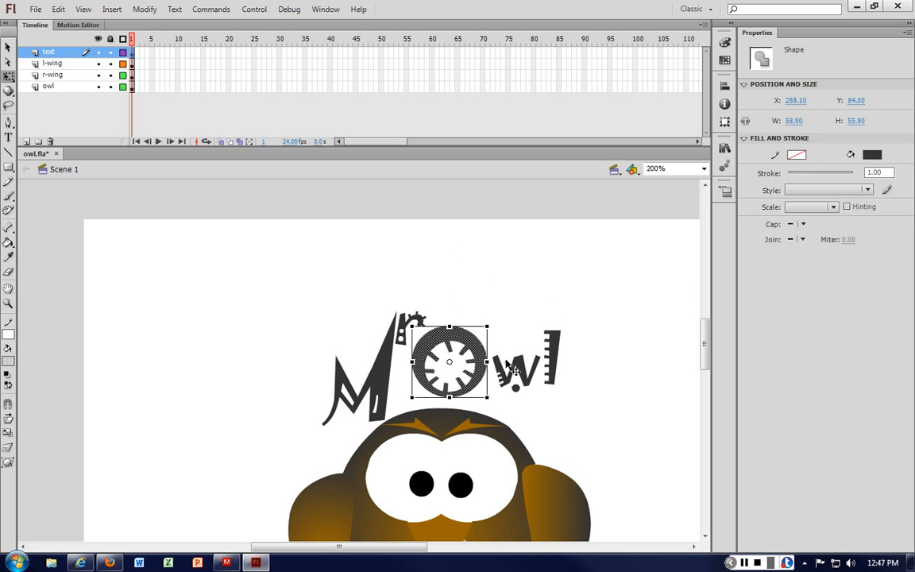
Step: Tilt the w and the ruler-shaped l upward so the end of the title rises
{"action": "left_click", "coordinate": [518, 395]}
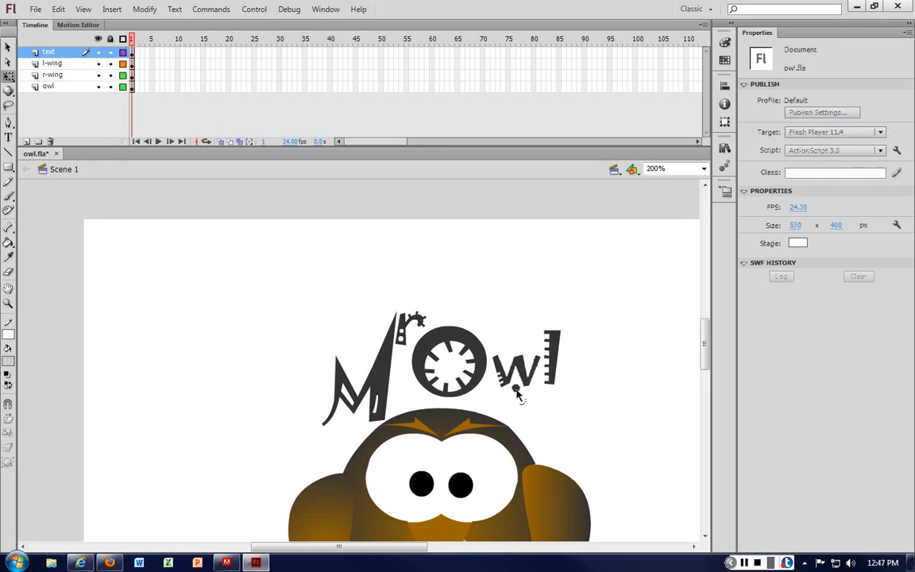
{"action": "left_click", "coordinate": [516, 389]}
{"action": "left_click", "coordinate": [537, 403]}
{"action": "left_click", "coordinate": [528, 379]}
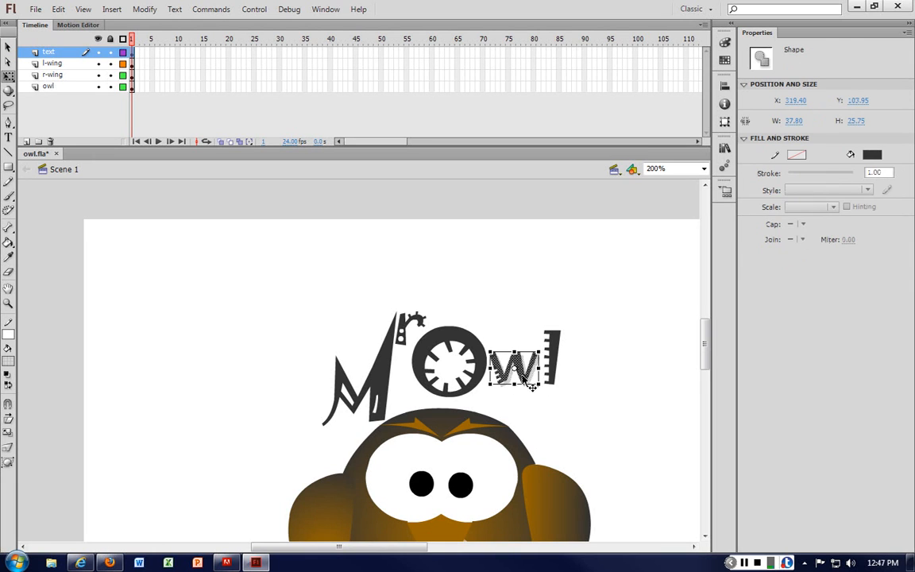
{"action": "left_click", "coordinate": [553, 356]}
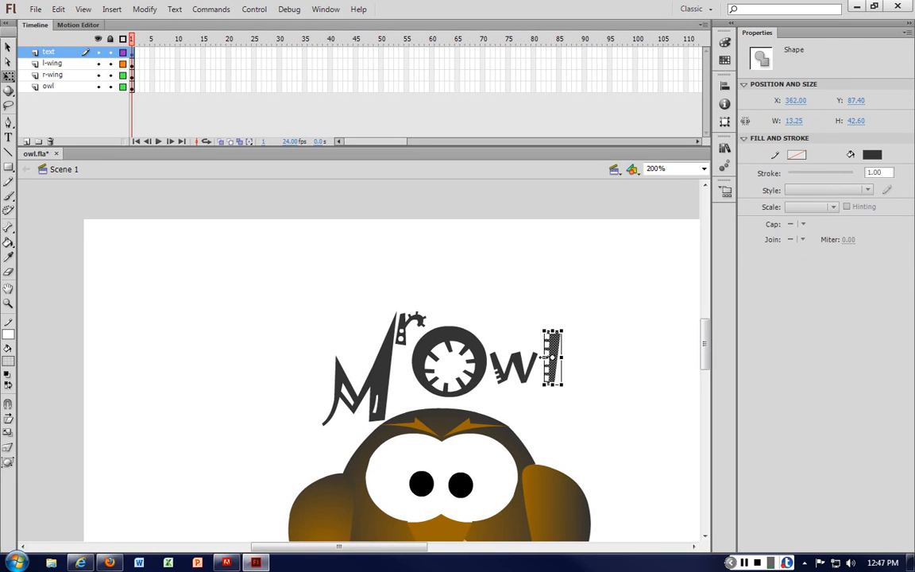
{"action": "mouse_move", "coordinate": [553, 355]}
{"action": "left_mouse_down"}
{"action": "mouse_move", "coordinate": [599, 341]}
{"action": "mouse_move", "coordinate": [553, 350]}
{"action": "left_mouse_up"}
{"action": "left_click", "coordinate": [602, 331]}
{"action": "left_click", "coordinate": [604, 321]}
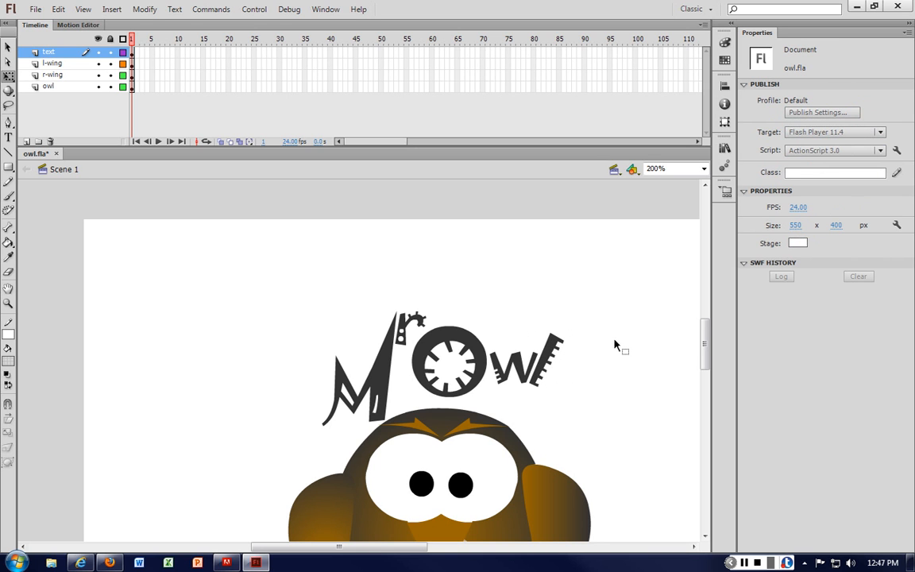
Step: Zoom in and out to inspect the reshaped title and the O's edges
{"action": "key", "text": "ctrl+equal"}
{"action": "key", "text": "ctrl+minus"}
{"action": "key", "text": "ctrl+minus"}
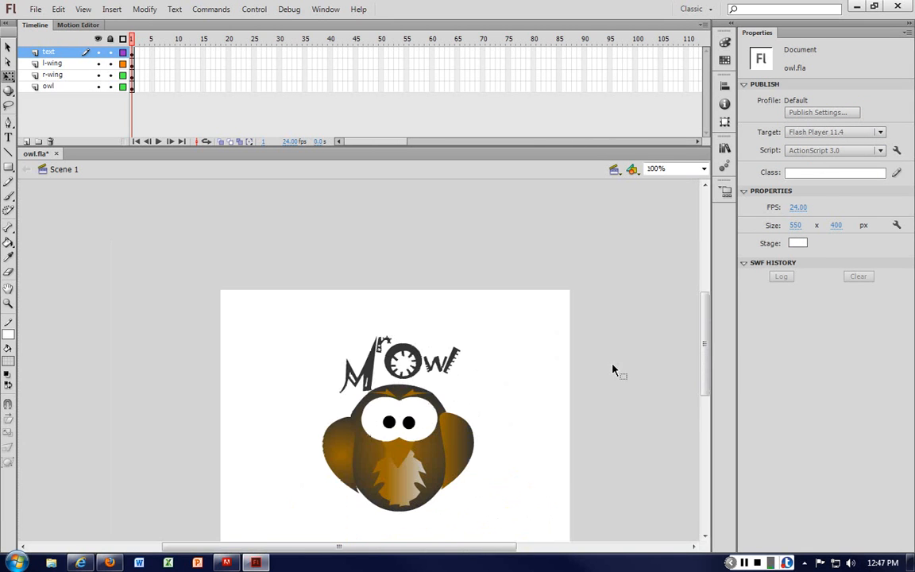
{"action": "left_click", "coordinate": [415, 364]}
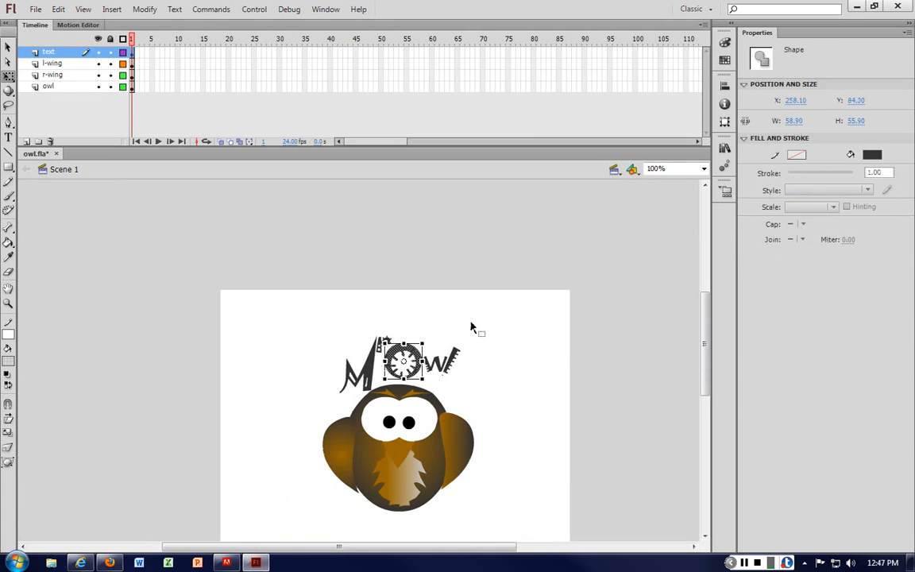
{"action": "left_click", "coordinate": [536, 409]}
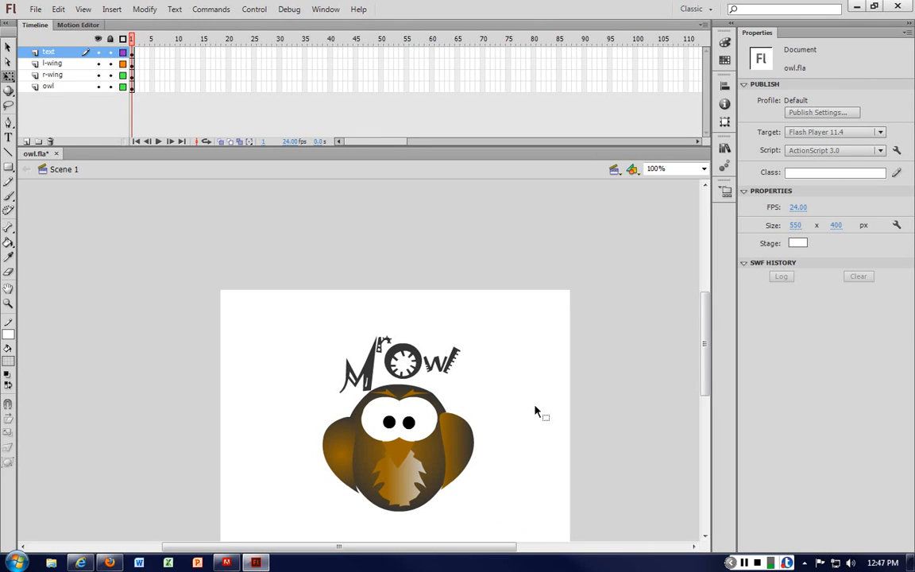
{"action": "key", "text": "ctrl+="}
{"action": "key", "text": "ctrl+="}
{"action": "key", "text": "ctrl+="}
{"action": "key", "text": "ctrl+="}
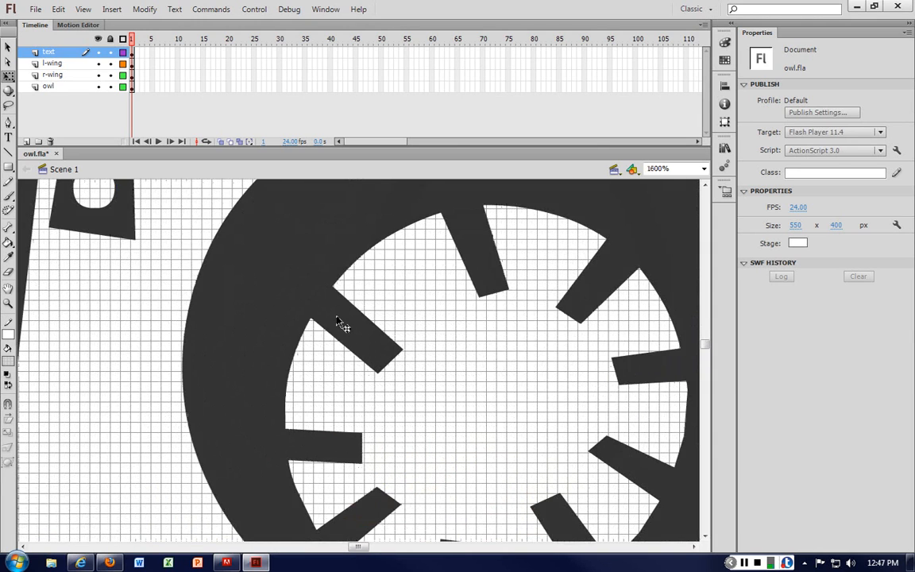
{"action": "key", "text": "ctrl+="}
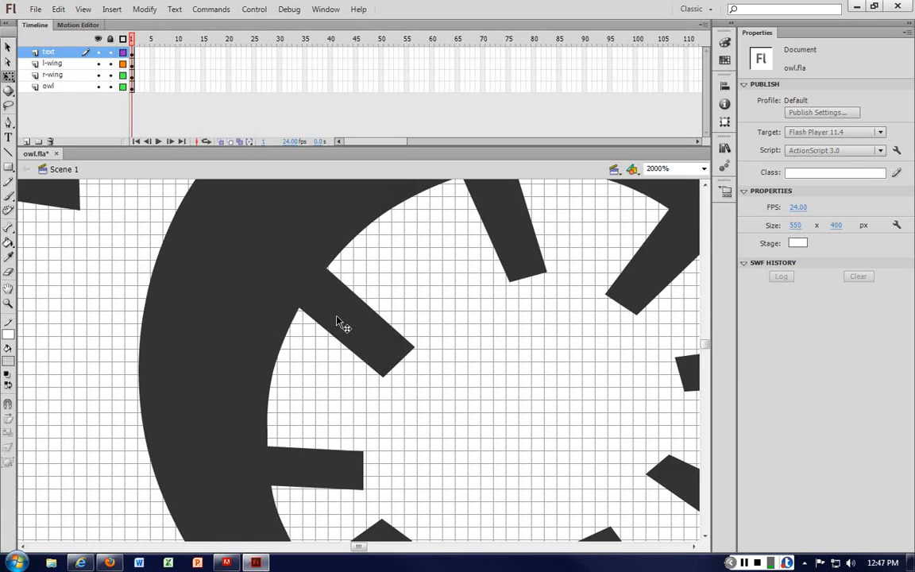
{"action": "key", "text": "ctrl+-"}
{"action": "key", "text": "ctrl+-"}
{"action": "key", "text": "ctrl+-"}
{"action": "key", "text": "ctrl+-"}
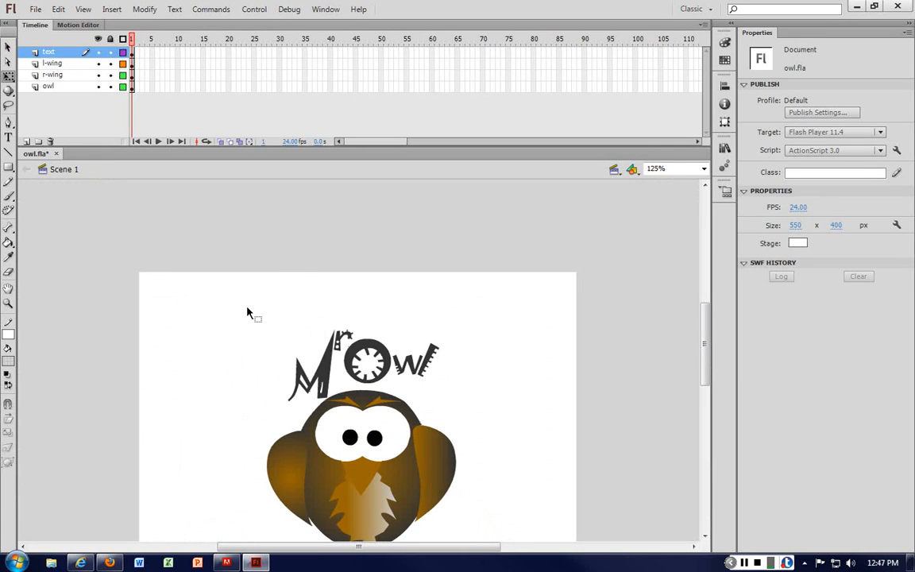
Step: Extend all four layers' frames out to frame 50
{"action": "left_click", "coordinate": [329, 368]}
{"action": "left_click", "coordinate": [120, 45]}
{"action": "left_click", "coordinate": [134, 53]}
{"action": "left_click", "coordinate": [133, 89], "text": "shift"}
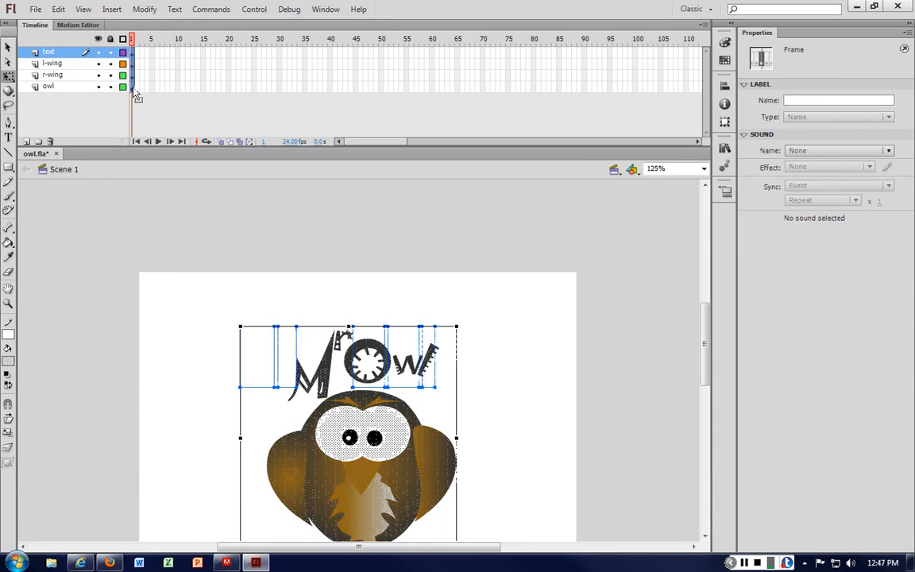
{"action": "mouse_move", "coordinate": [133, 89]}
{"action": "left_mouse_down"}
{"action": "mouse_move", "coordinate": [383, 96]}
{"action": "mouse_move", "coordinate": [379, 90]}
{"action": "left_mouse_up"}
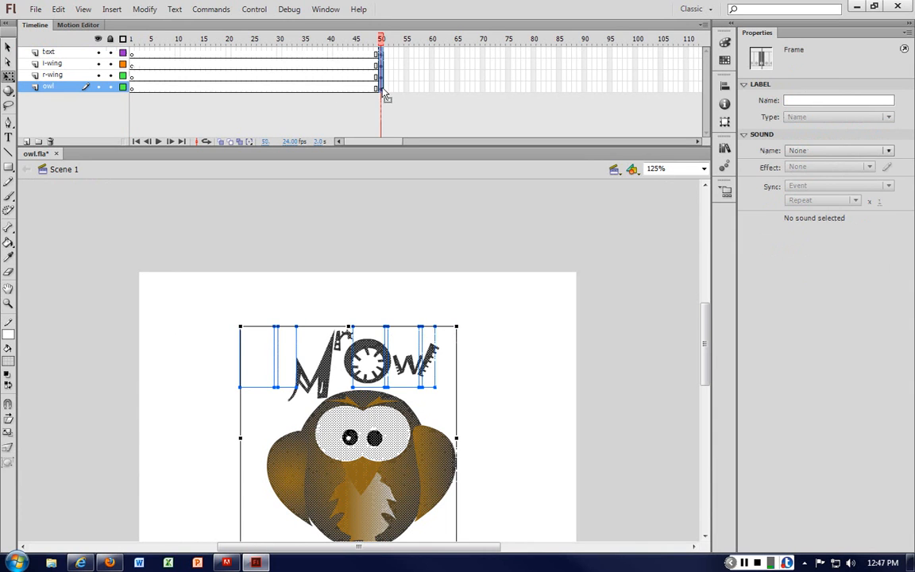
{"action": "left_click_drag", "start_coordinate": [247, 89], "coordinate": [133, 89]}
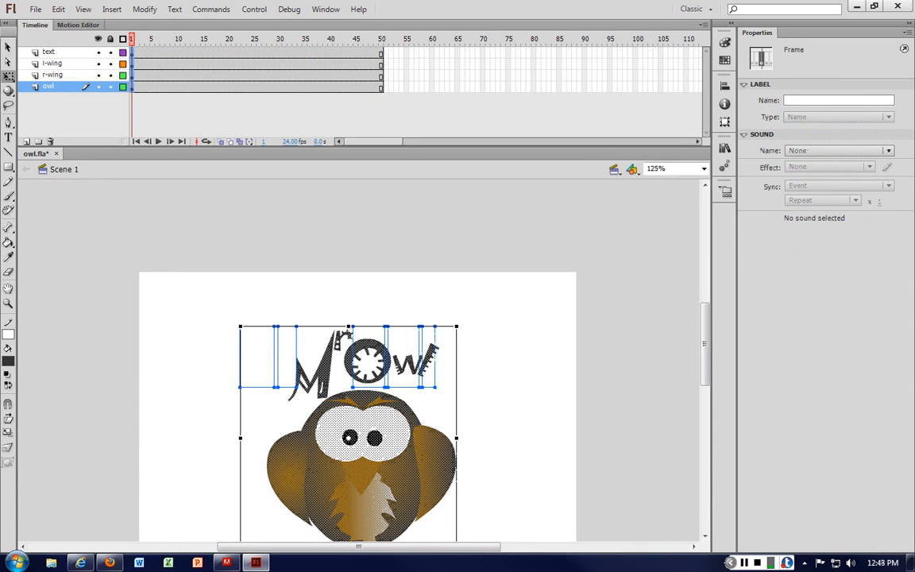
Step: Remove the O shape from the text layer
{"action": "left_click", "coordinate": [318, 339]}
{"action": "left_click", "coordinate": [327, 379]}
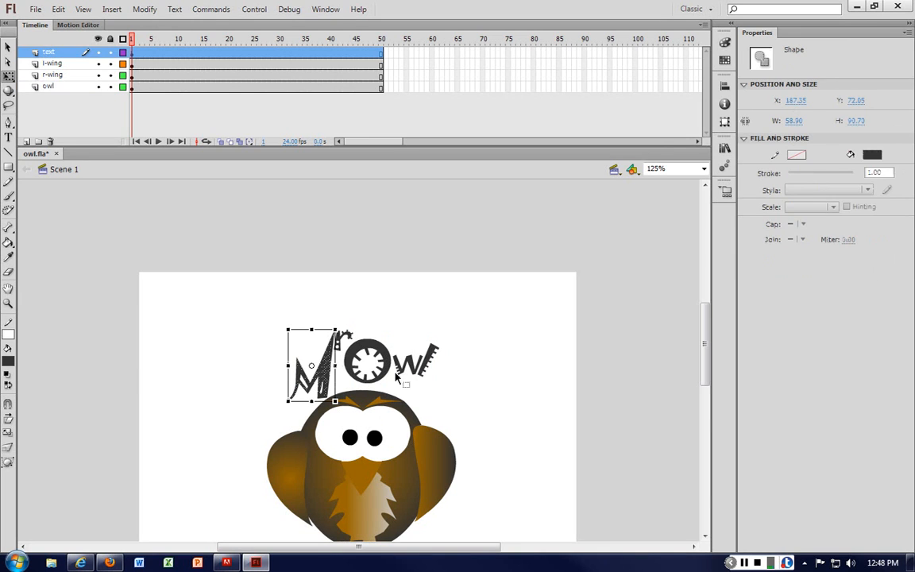
{"action": "left_click", "coordinate": [376, 350]}
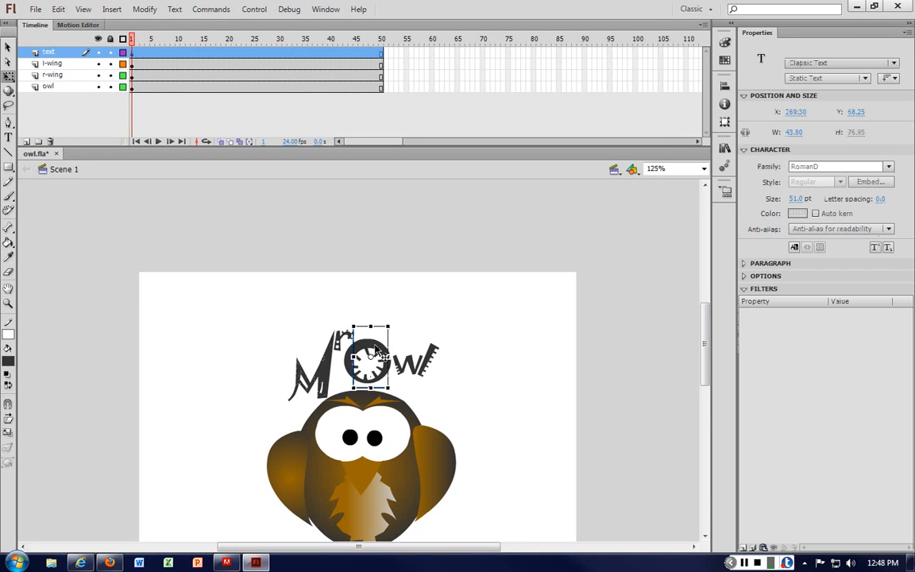
{"action": "double_click", "coordinate": [370, 357]}
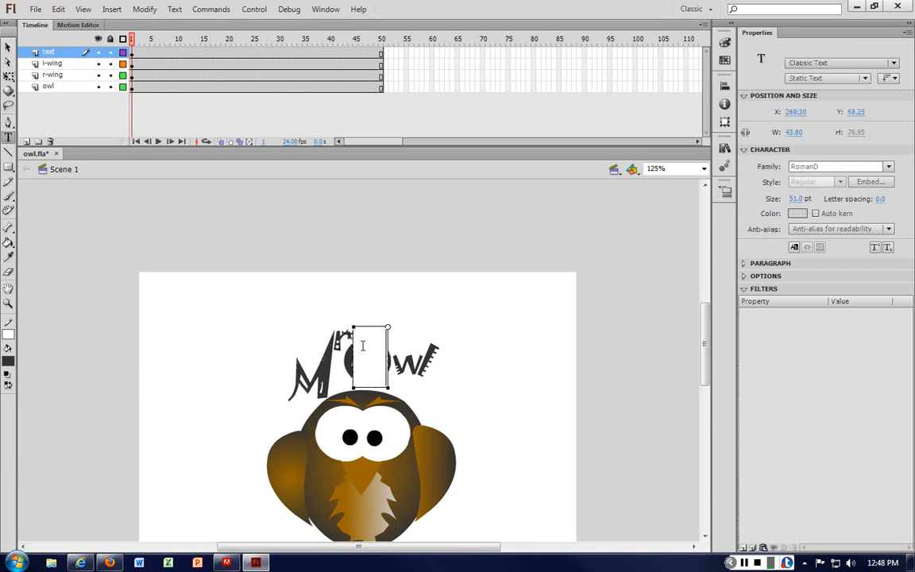
{"action": "left_click", "coordinate": [420, 286]}
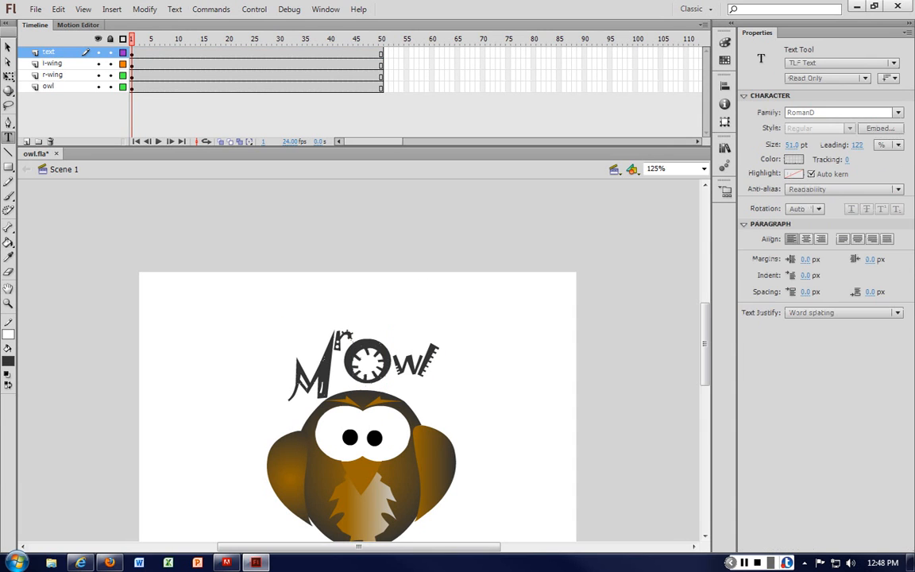
{"action": "key", "text": "v"}
{"action": "left_click", "coordinate": [349, 357]}
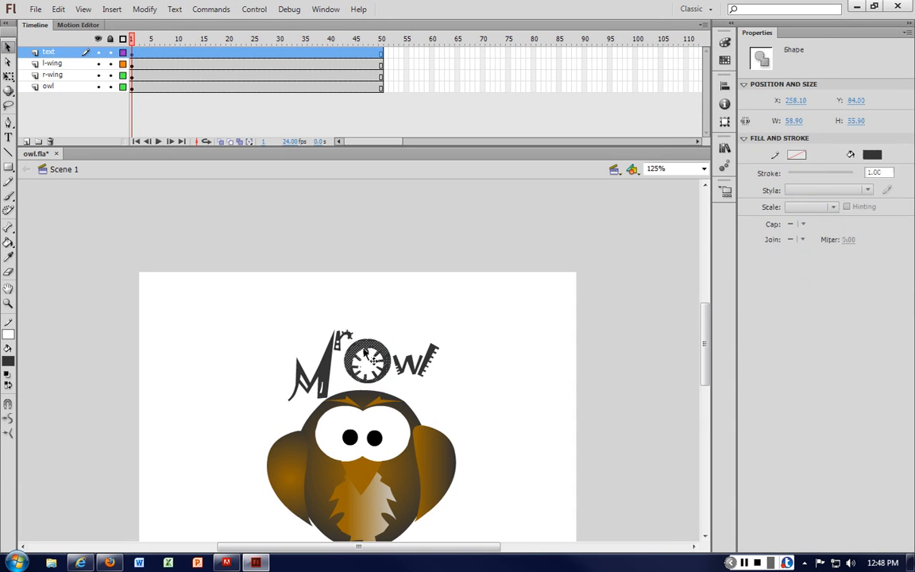
{"action": "key", "text": "Delete"}
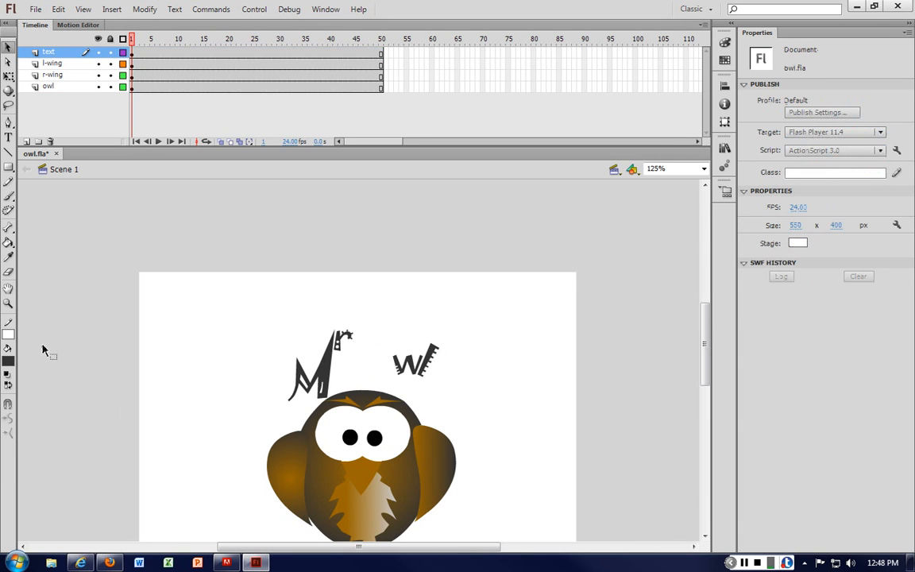
Step: Add a new layer named O and paste the O shape into it in place
{"action": "left_click", "coordinate": [26, 140]}
{"action": "double_click", "coordinate": [53, 52]}
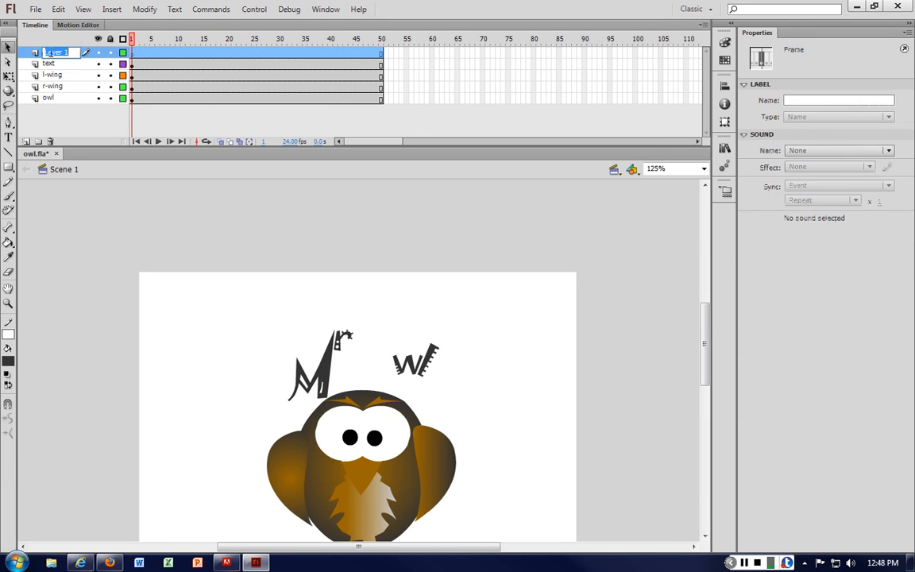
{"action": "type", "text": "O"}
{"action": "key", "text": "Return"}
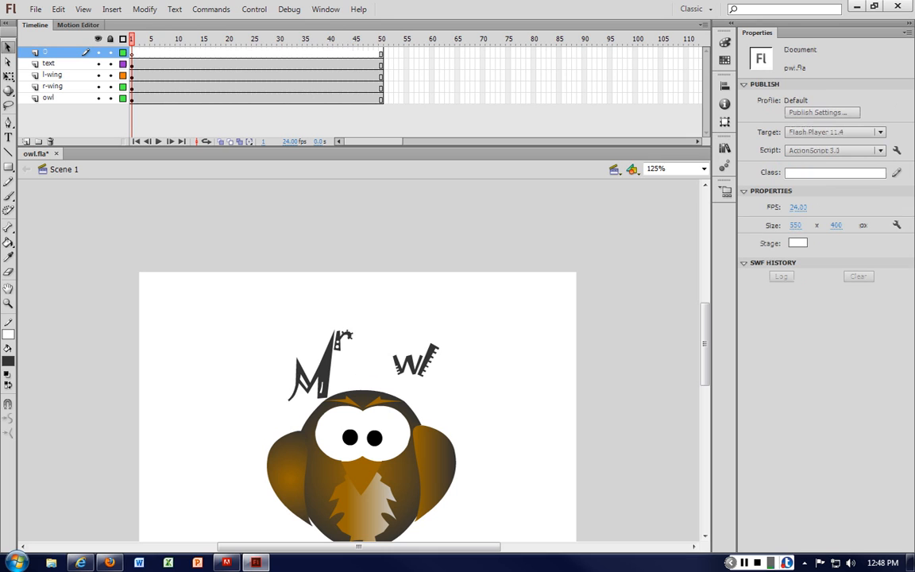
{"action": "key", "text": "ctrl+shift+v"}
{"action": "left_click_drag", "start_coordinate": [364, 347], "coordinate": [372, 347]}
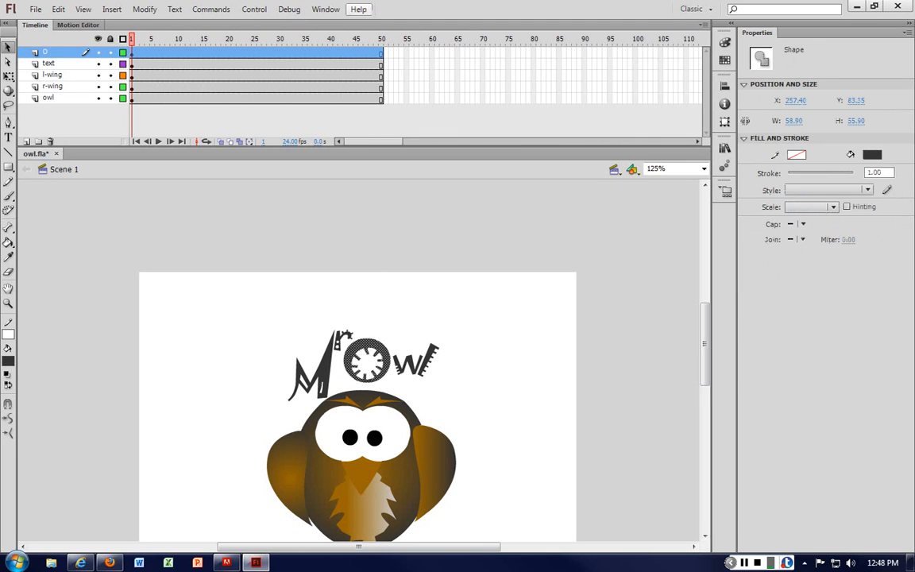
Step: Create a motion tween on the O layer, converting the O to a symbol, and return to frame 1
{"action": "right_click", "coordinate": [380, 54]}
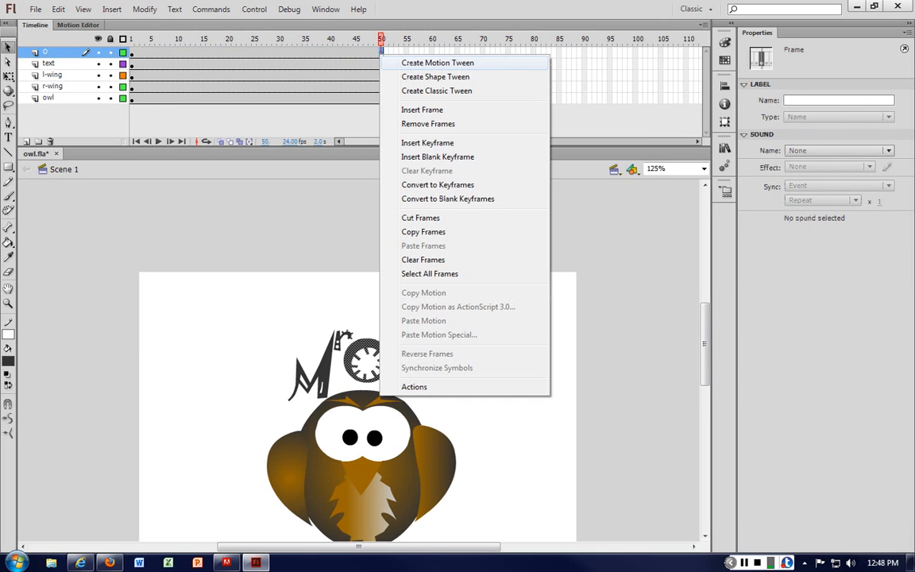
{"action": "left_click", "coordinate": [436, 62]}
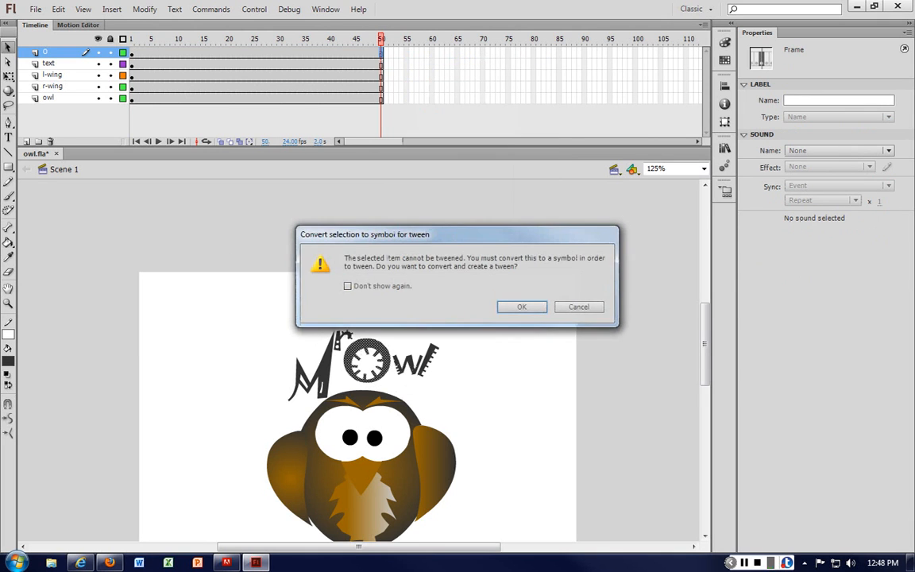
{"action": "left_click", "coordinate": [525, 304]}
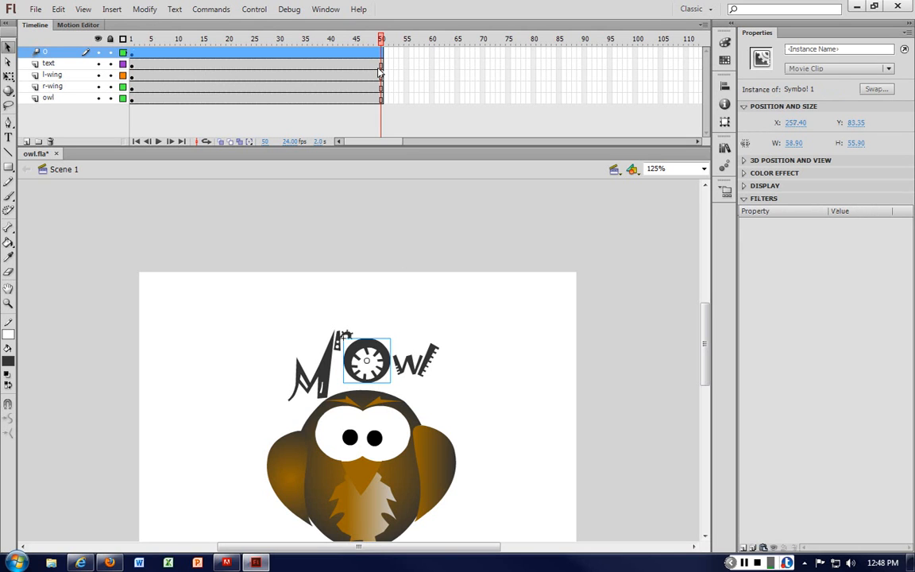
{"action": "left_click", "coordinate": [343, 51]}
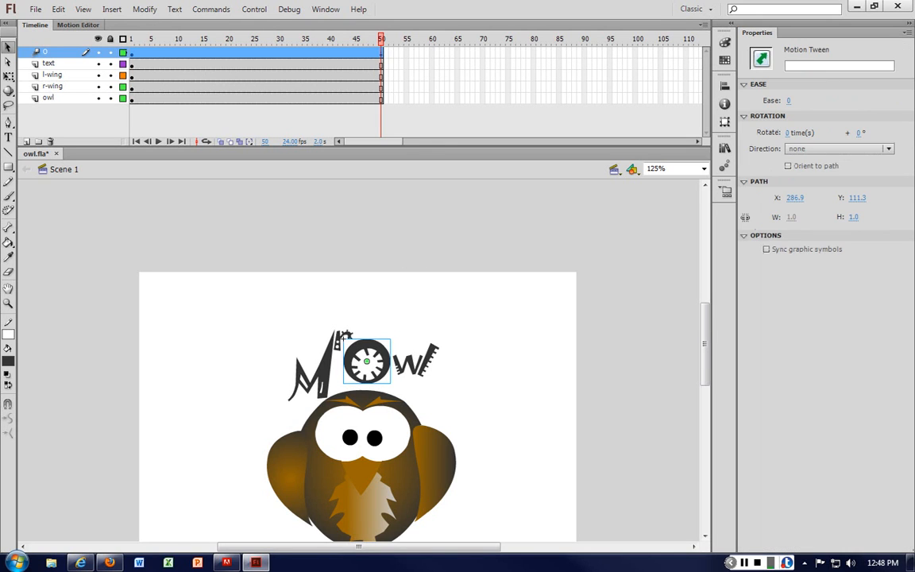
{"action": "left_click", "coordinate": [133, 57]}
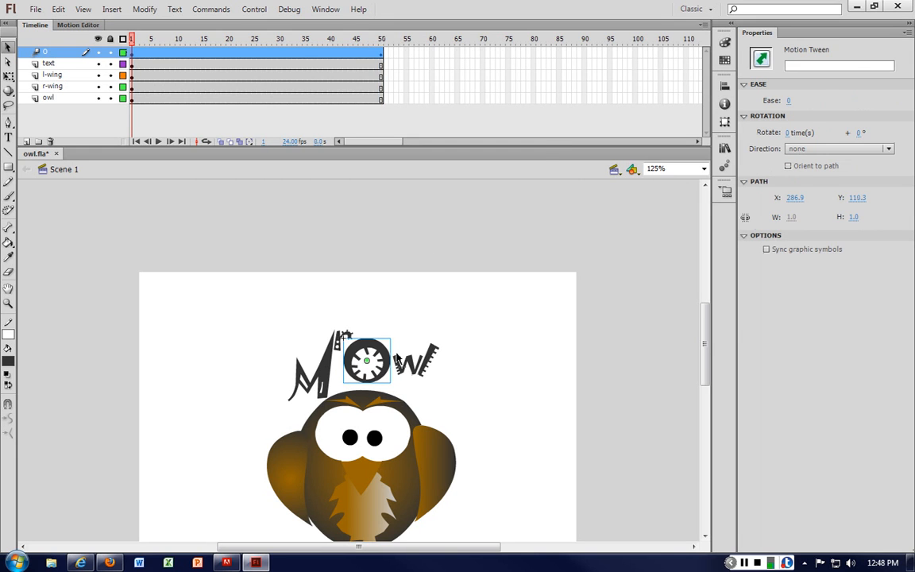
Step: With Free Transform, scale the O at frame 1 up to about 765 px wide so it covers the stage
{"action": "right_click", "coordinate": [374, 350]}
{"action": "left_click", "coordinate": [429, 276]}
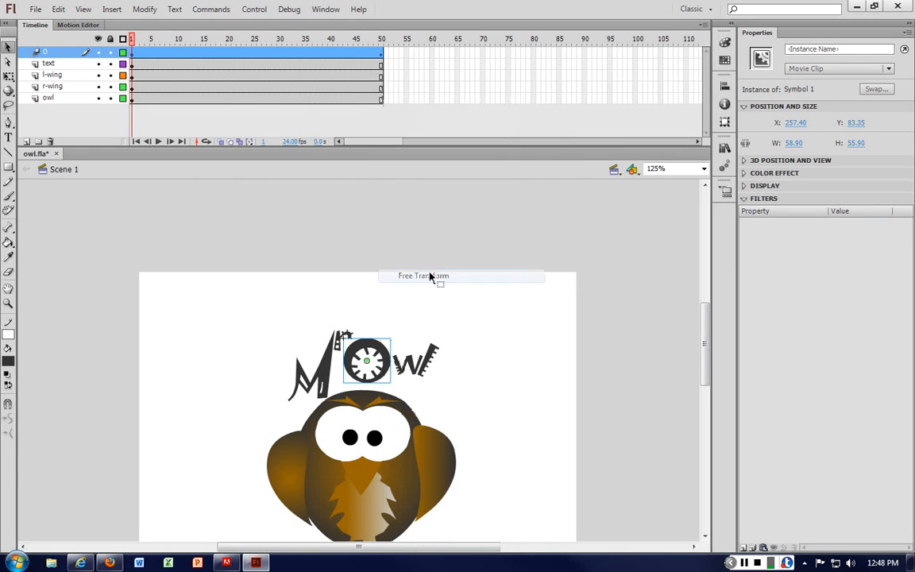
{"action": "left_click_drag", "start_coordinate": [389, 337], "coordinate": [648, 122]}
{"action": "left_click_drag", "start_coordinate": [572, 241], "coordinate": [561, 306]}
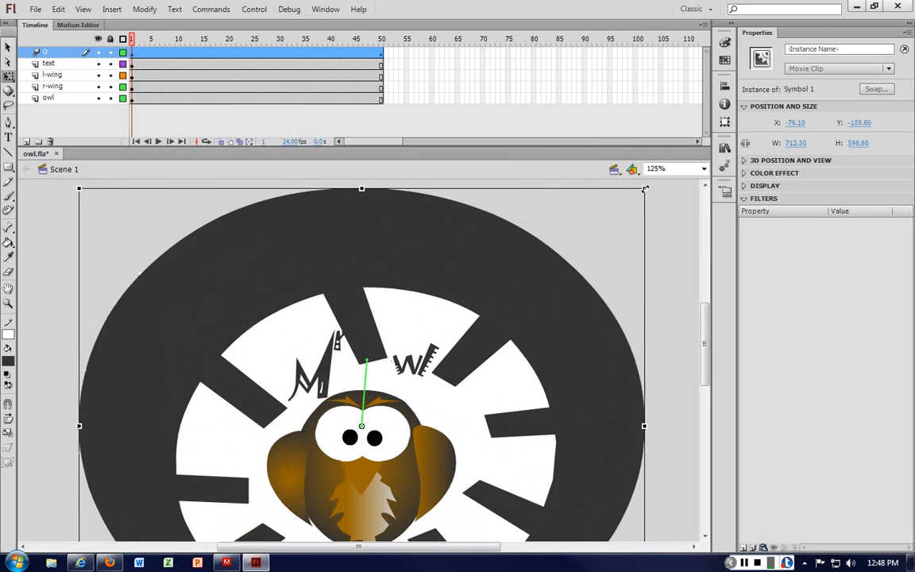
{"action": "left_click_drag", "start_coordinate": [645, 188], "coordinate": [665, 170]}
{"action": "left_click_drag", "start_coordinate": [561, 261], "coordinate": [560, 278]}
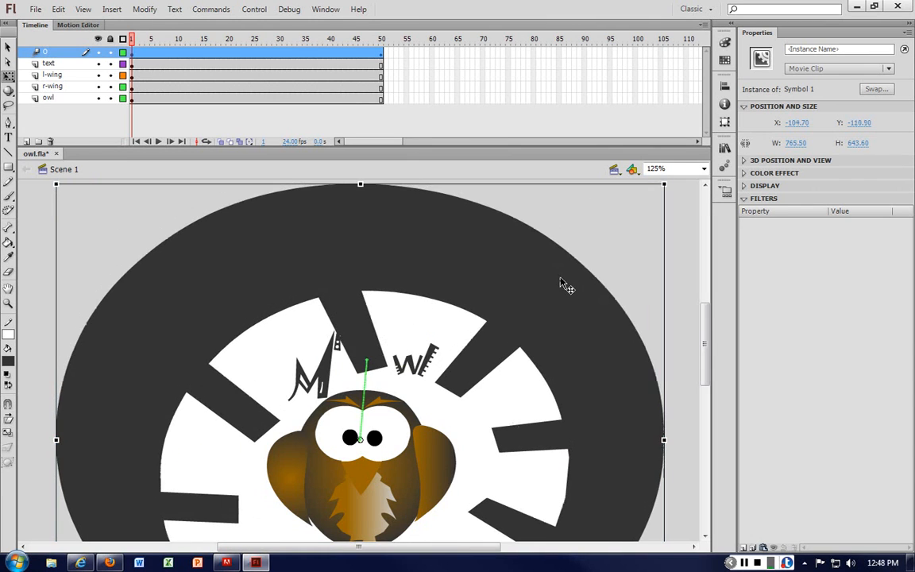
Step: Test the movie to preview the O animation
{"action": "left_click", "coordinate": [677, 248]}
{"action": "key", "text": "ctrl+Return"}
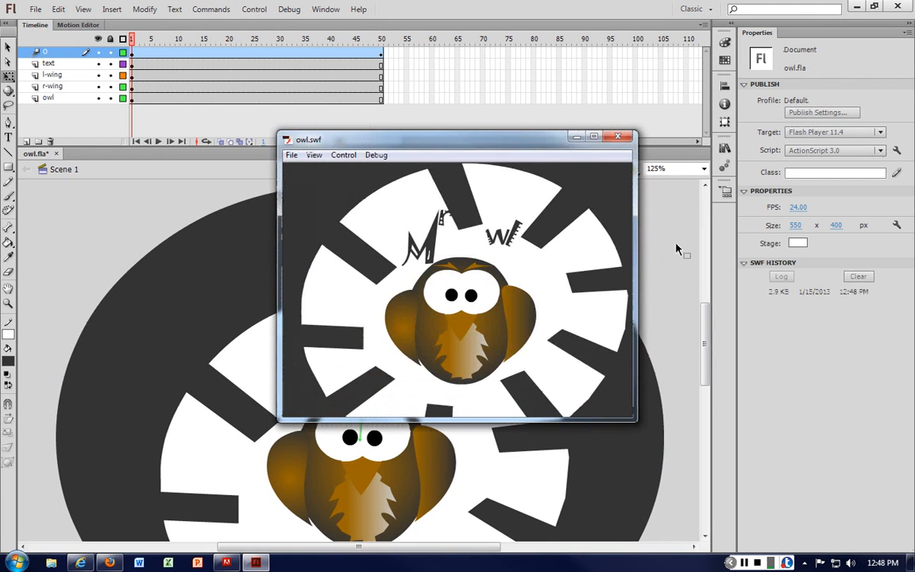
{"action": "key", "text": "ctrl+w"}
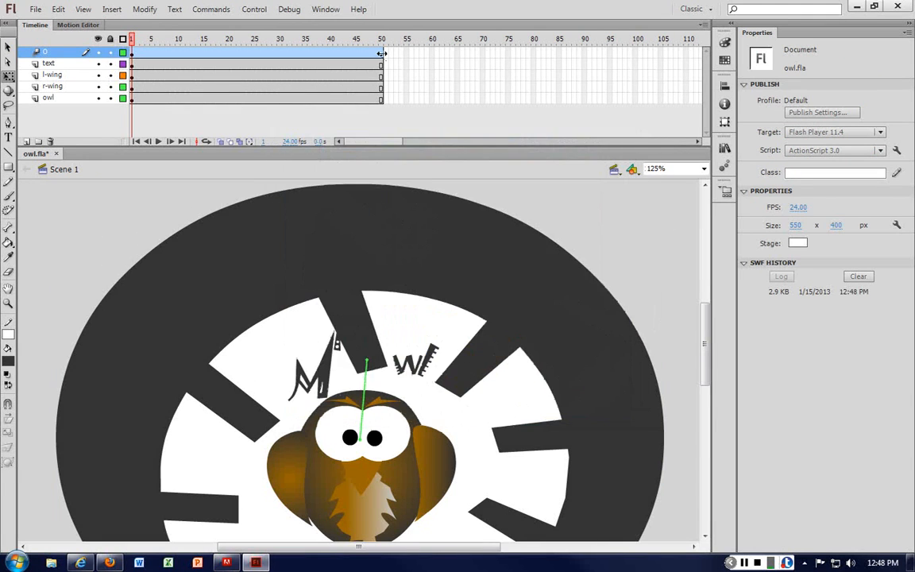
Step: At frame 50, shrink the O back to about 43 px wide at its place in the title and preview the movie
{"action": "left_click", "coordinate": [381, 54]}
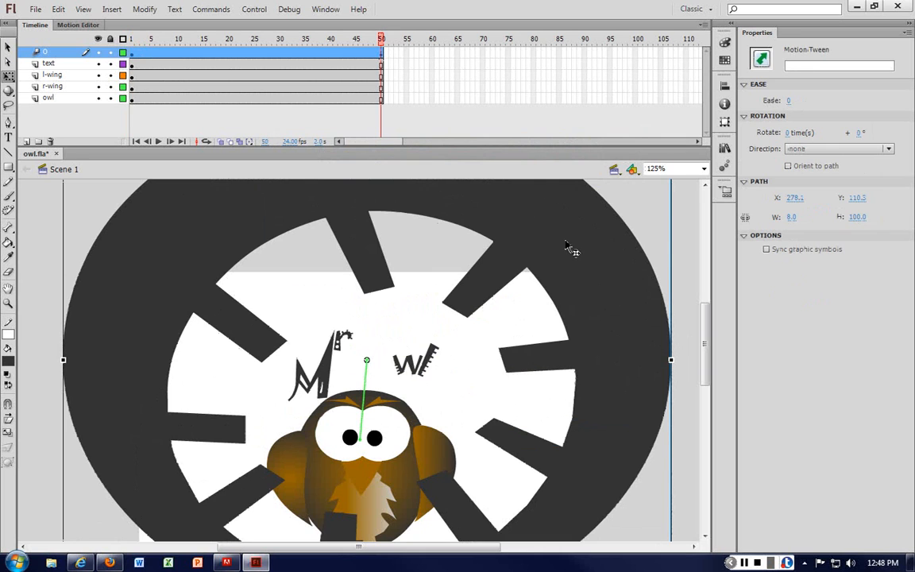
{"action": "key", "text": "ctrl+minus"}
{"action": "left_click", "coordinate": [462, 285]}
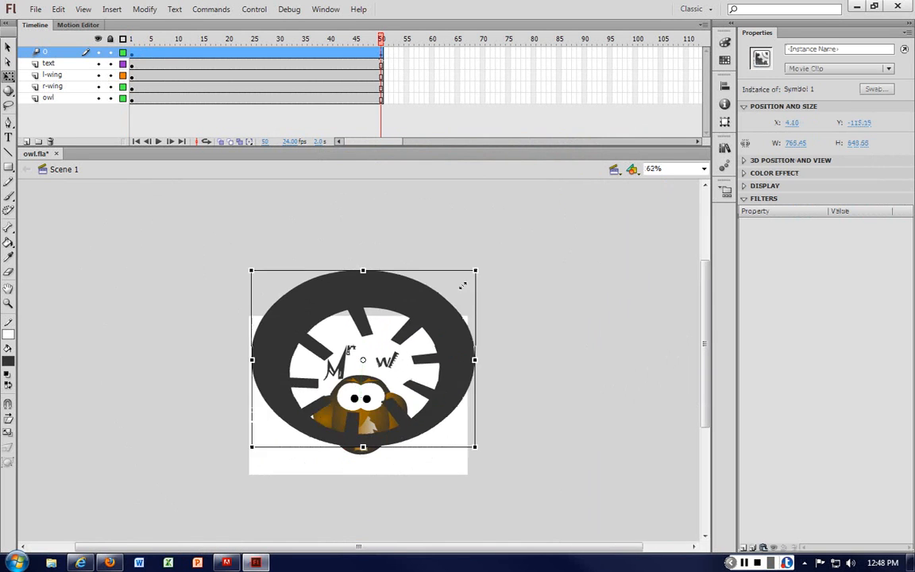
{"action": "left_click_drag", "start_coordinate": [462, 285], "coordinate": [375, 350]}
{"action": "key", "text": "ctrl+equal"}
{"action": "key", "text": "ctrl+equal"}
{"action": "key", "text": "ctrl+equal"}
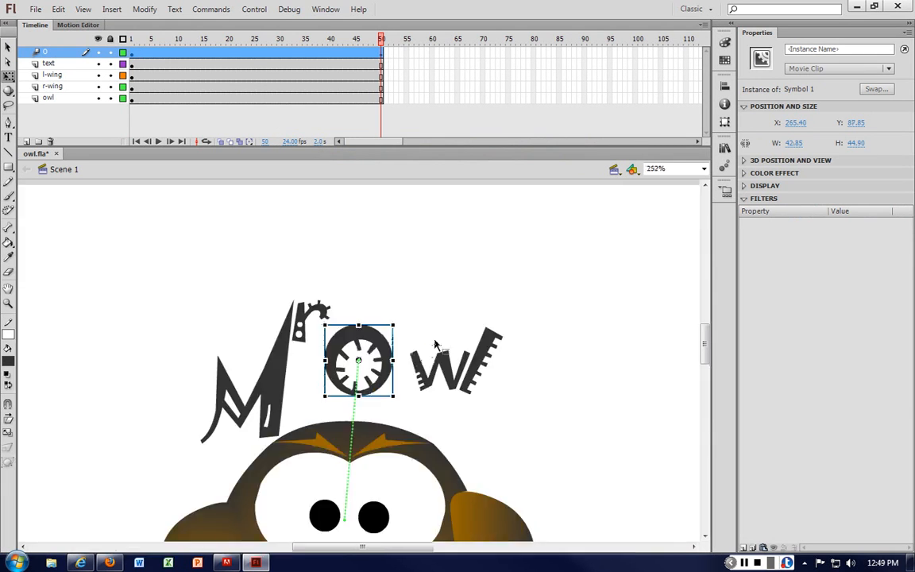
{"action": "left_click_drag", "start_coordinate": [429, 289], "coordinate": [457, 268]}
{"action": "left_click", "coordinate": [497, 255]}
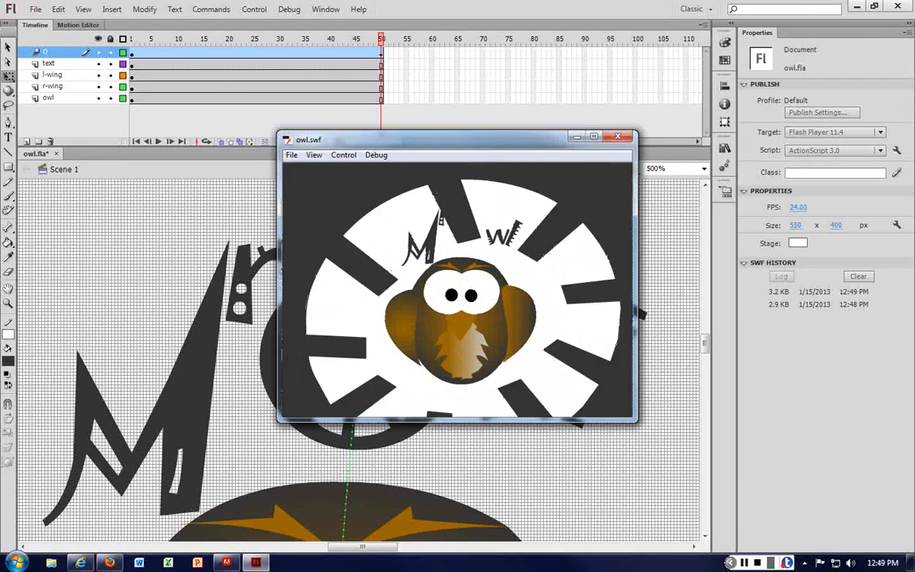
{"action": "left_click", "coordinate": [617, 137]}
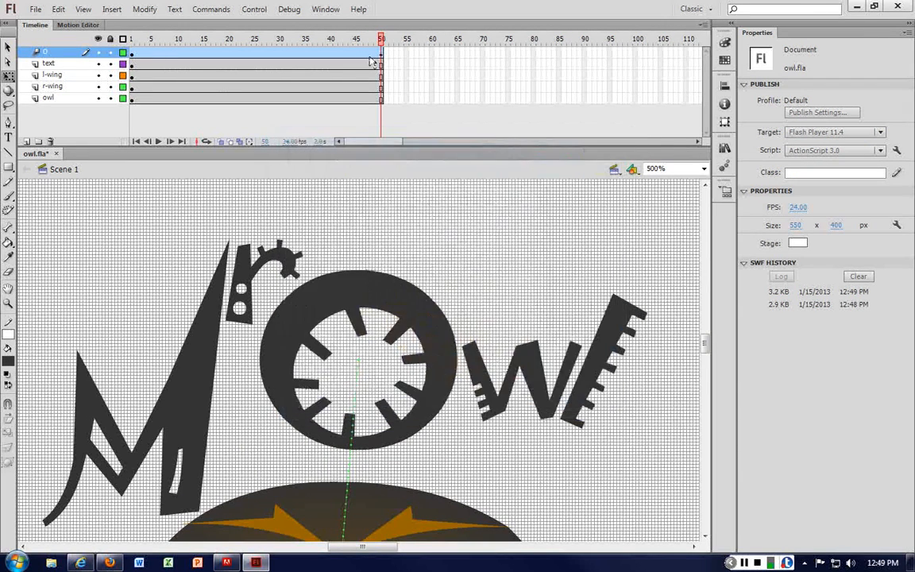
Step: Insert a frame into the O layer's tween at frame 49
{"action": "left_click", "coordinate": [375, 57], "text": "ctrl"}
{"action": "left_click", "coordinate": [375, 54]}
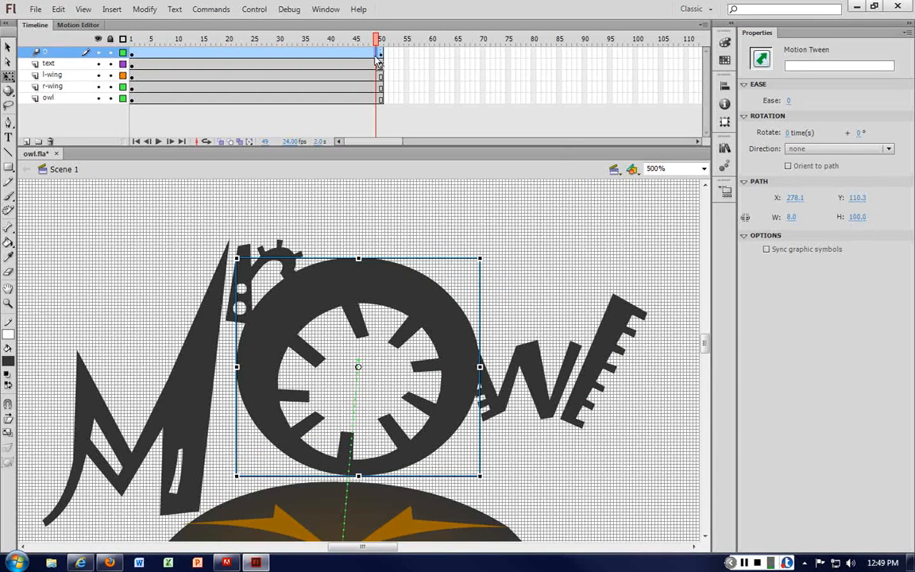
{"action": "right_click", "coordinate": [375, 55]}
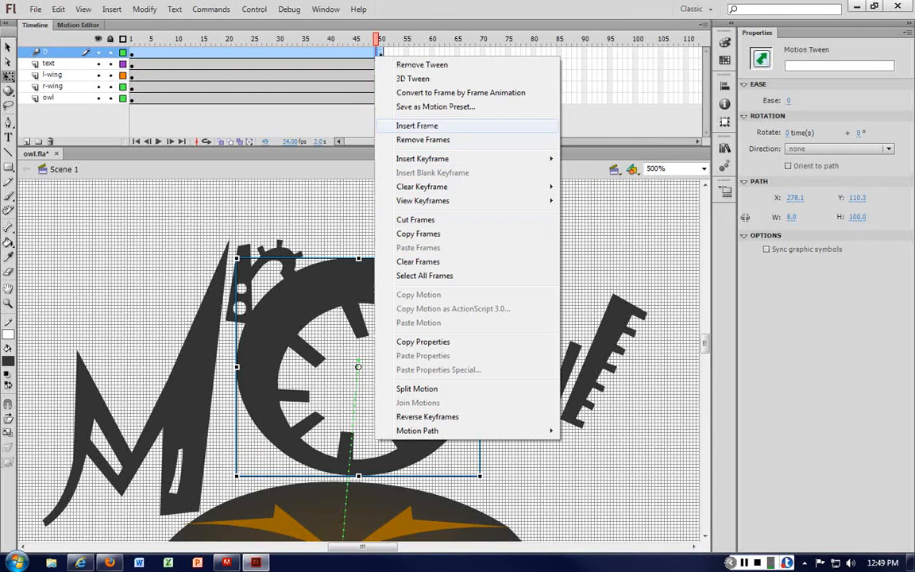
{"action": "left_click", "coordinate": [421, 125]}
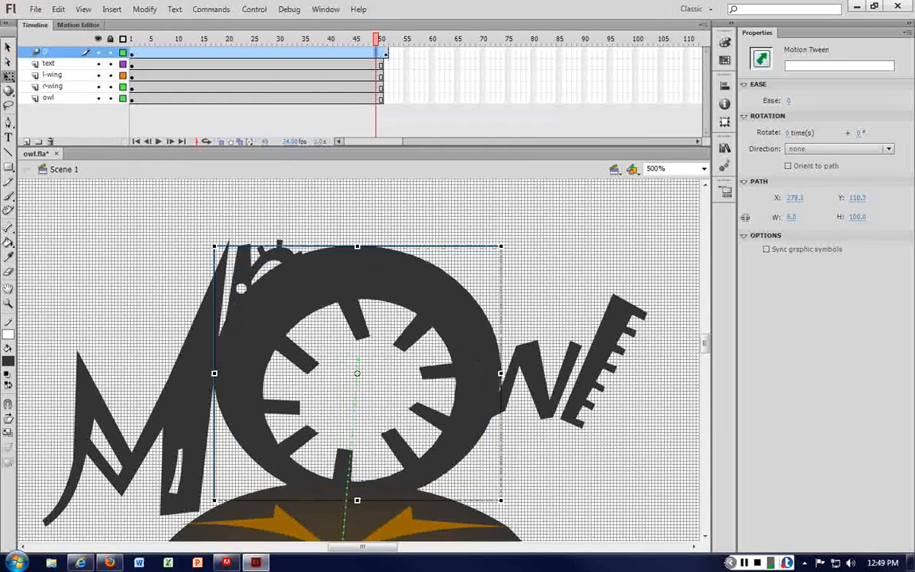
{"action": "left_click", "coordinate": [380, 54]}
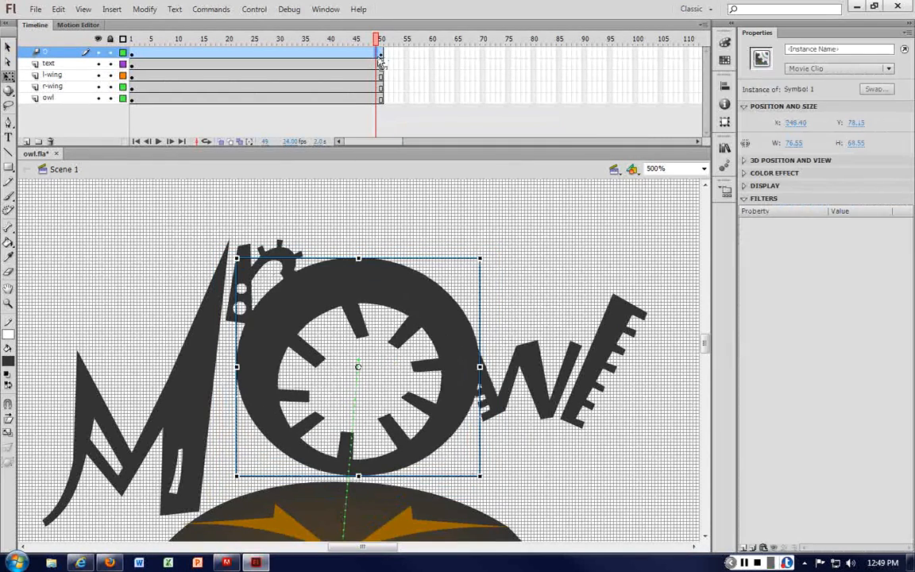
Step: Insert a scale keyframe at frame 50 of the O tween, shrink the O to about 40 px, and preview the movie
{"action": "right_click", "coordinate": [380, 62]}
{"action": "mouse_move", "coordinate": [445, 159]}
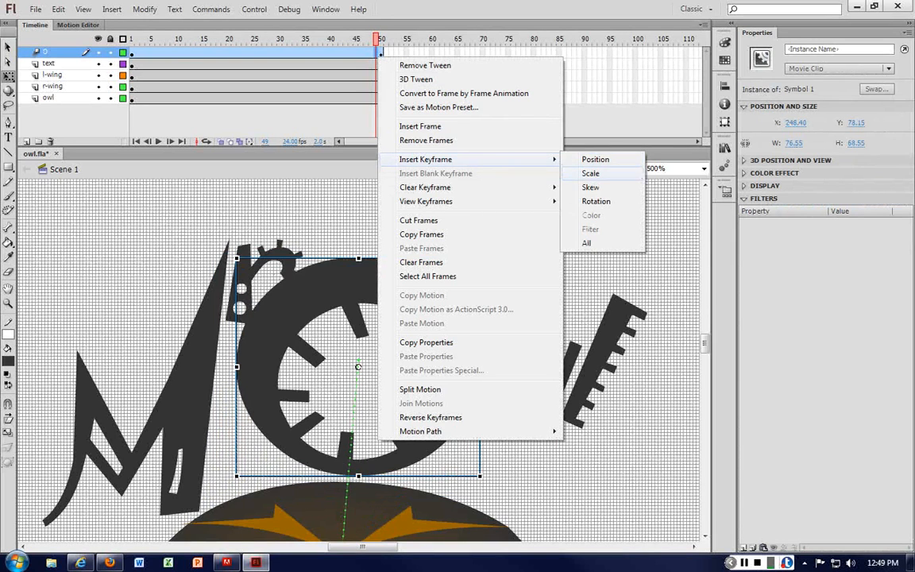
{"action": "left_click", "coordinate": [590, 173]}
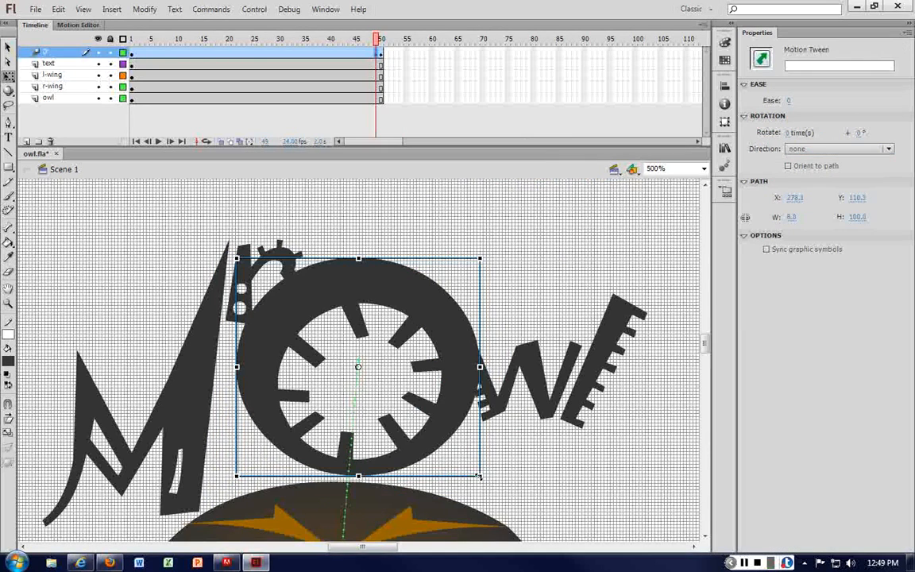
{"action": "left_click_drag", "start_coordinate": [479, 477], "coordinate": [413, 419]}
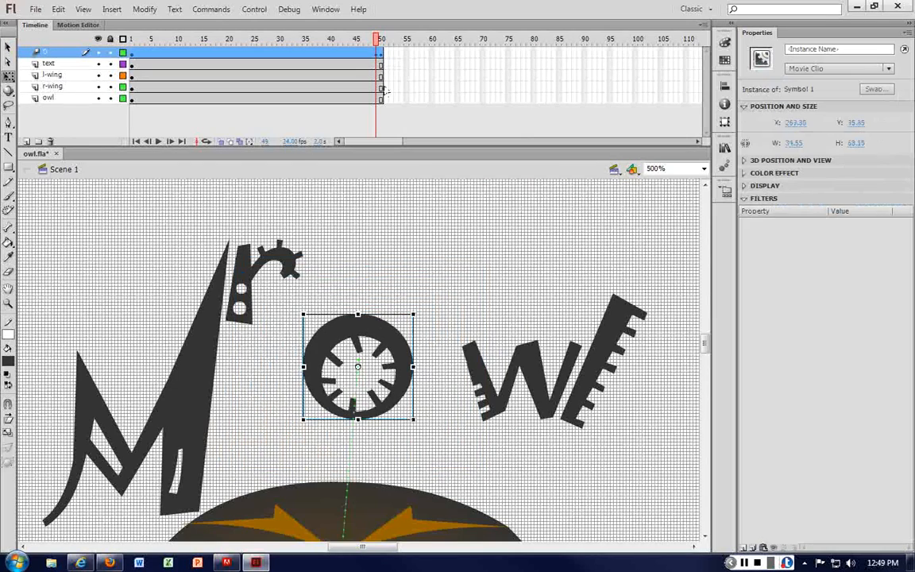
{"action": "left_click", "coordinate": [382, 54]}
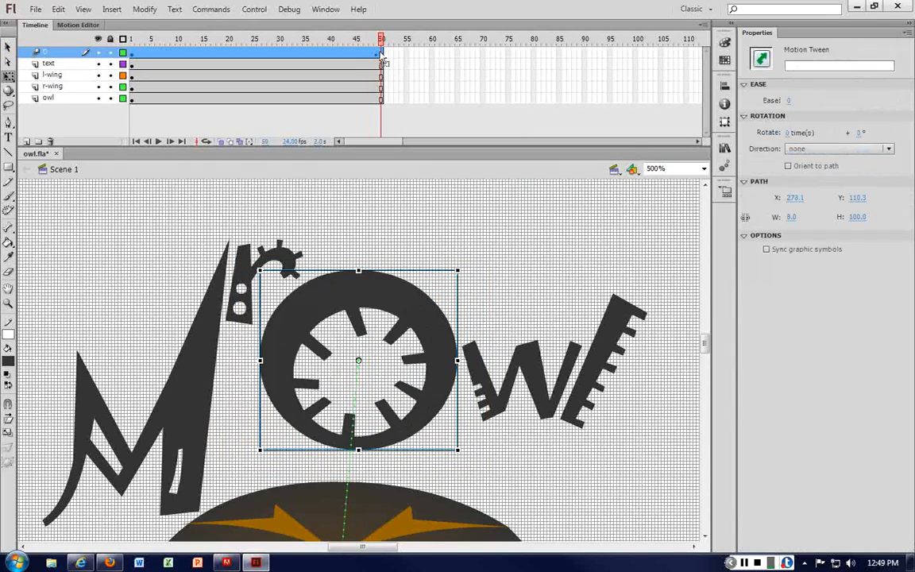
{"action": "key", "text": "ctrl+Return"}
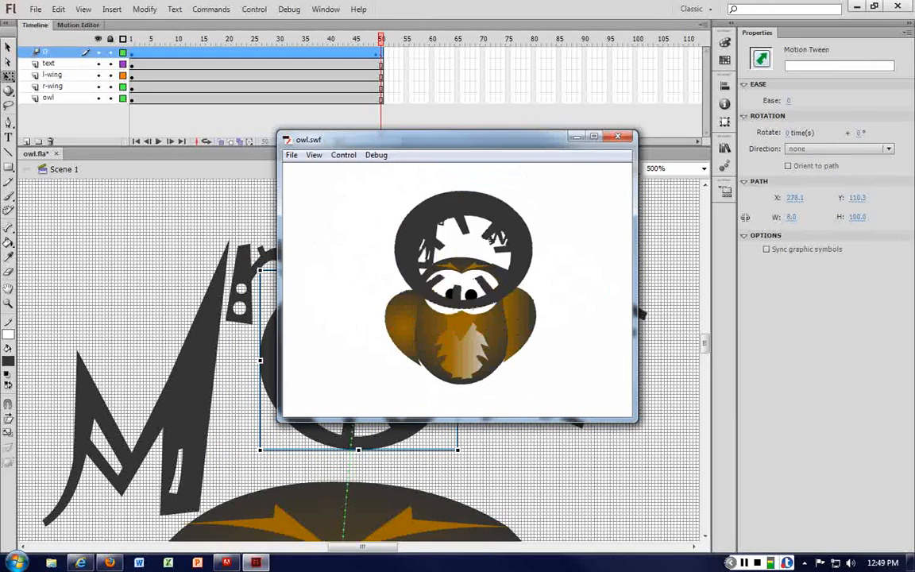
{"action": "key", "text": "ctrl+w"}
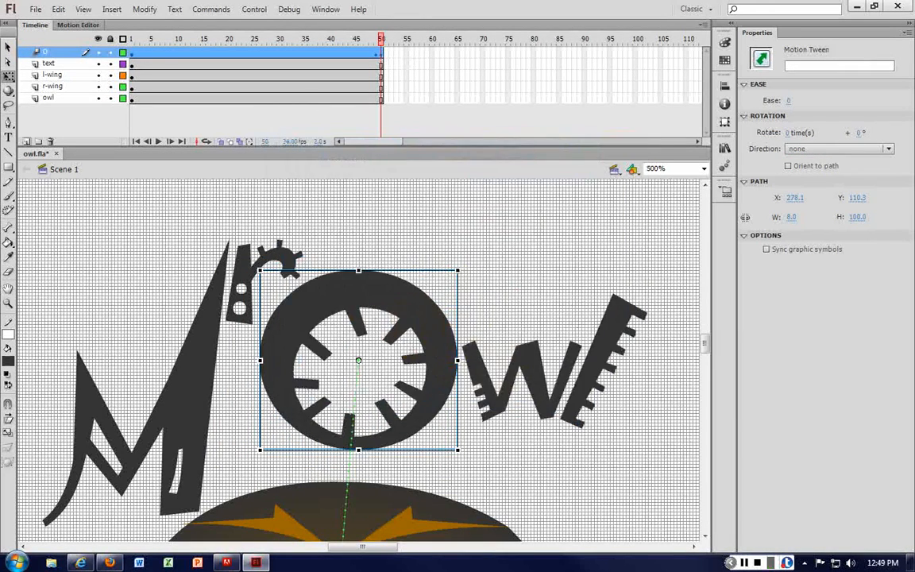
Step: Add a new layer named as above the O layer and preview the movie
{"action": "left_click", "coordinate": [26, 140]}
{"action": "left_click", "coordinate": [381, 53]}
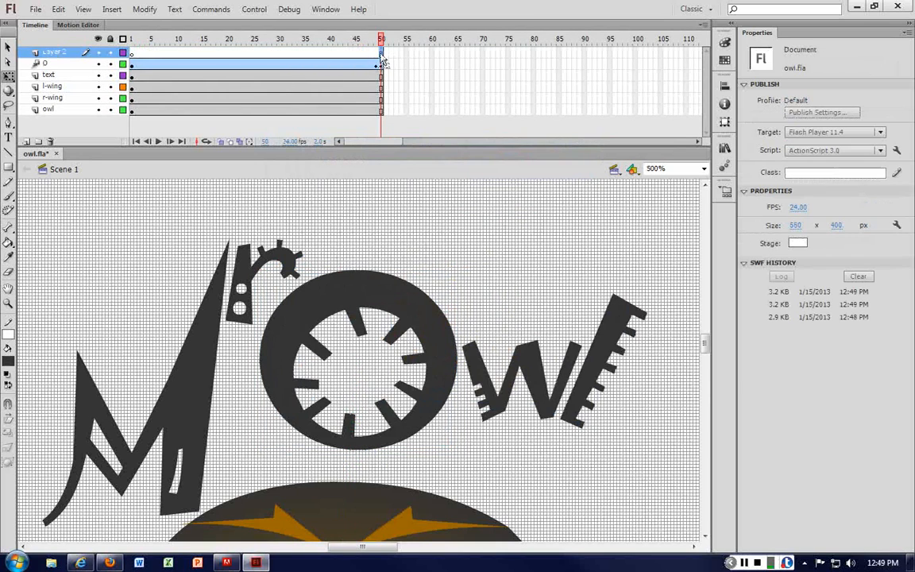
{"action": "right_click", "coordinate": [381, 62]}
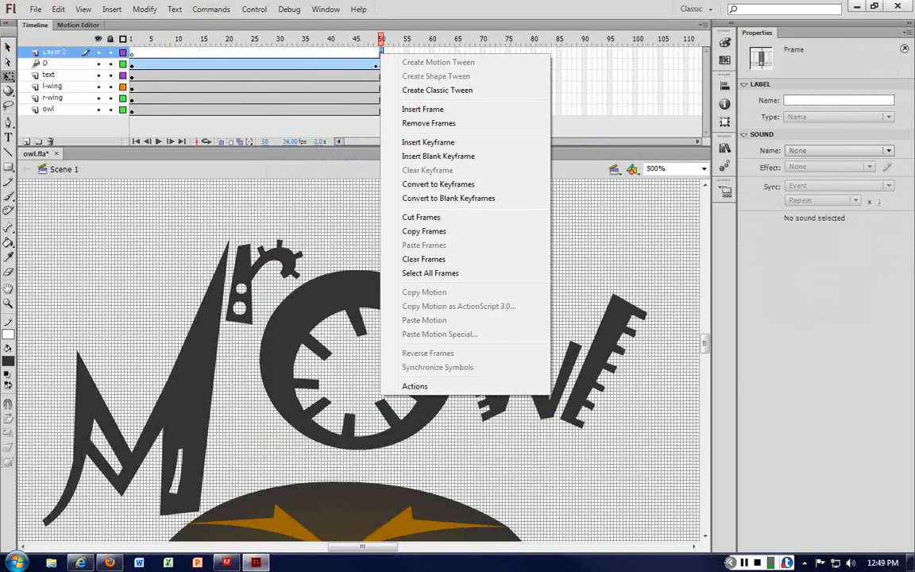
{"action": "double_click", "coordinate": [54, 52]}
{"action": "type", "text": "act"}
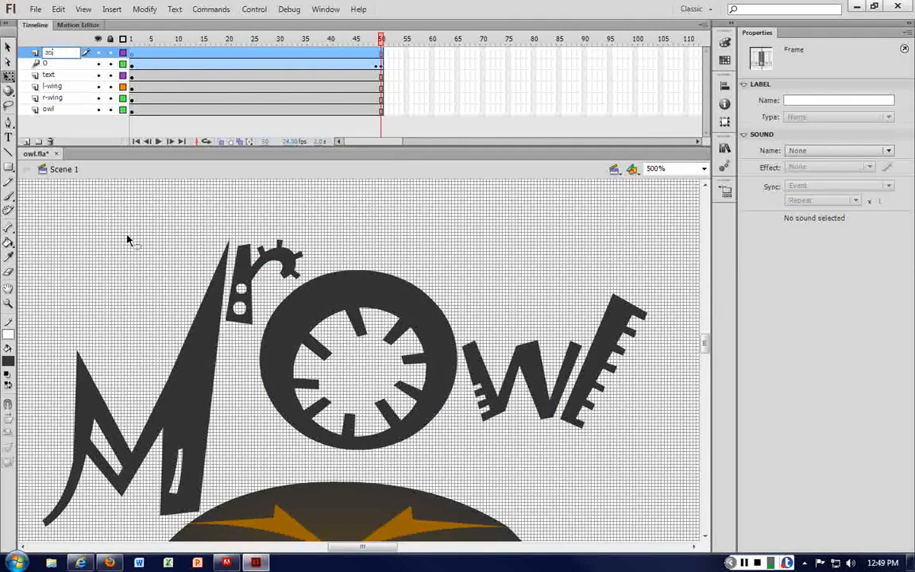
{"action": "left_click", "coordinate": [127, 239]}
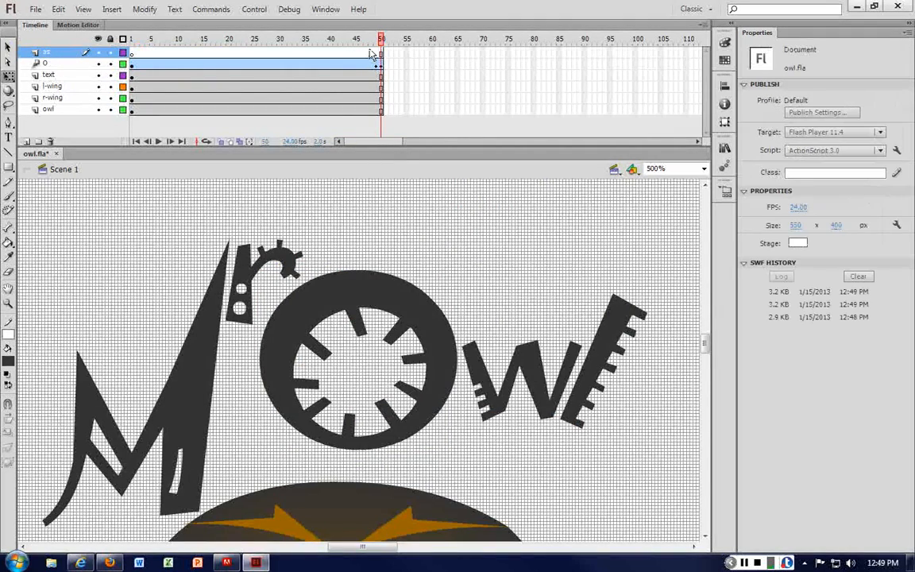
{"action": "key", "text": "ctrl+Return"}
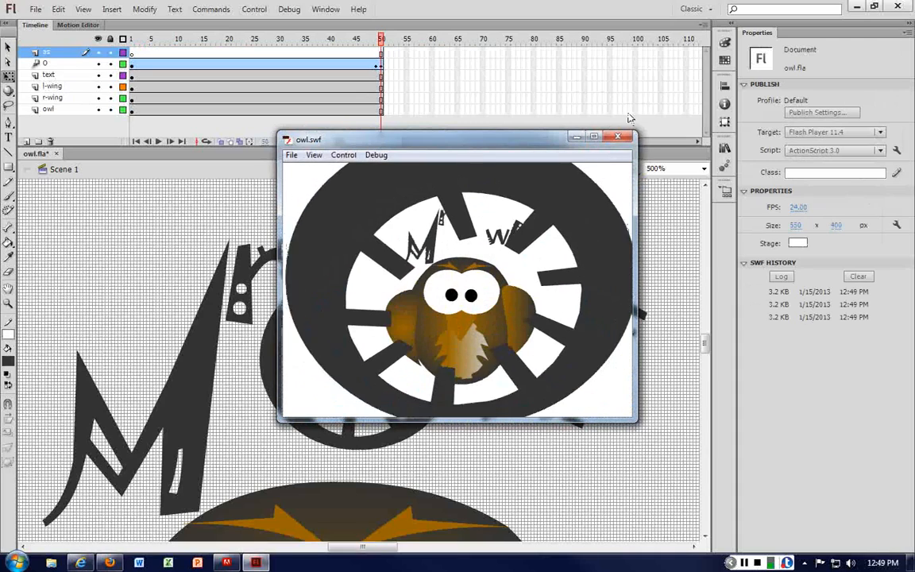
{"action": "key", "text": "ctrl+w"}
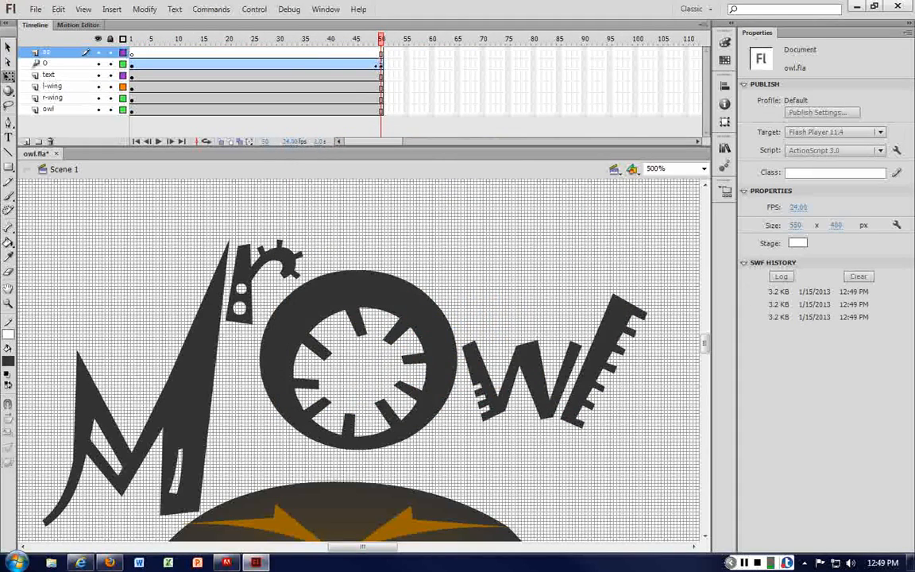
Step: Insert a keyframe at frame 50 on the as layer and give it the action stop();
{"action": "left_click", "coordinate": [382, 63]}
{"action": "right_click", "coordinate": [382, 62]}
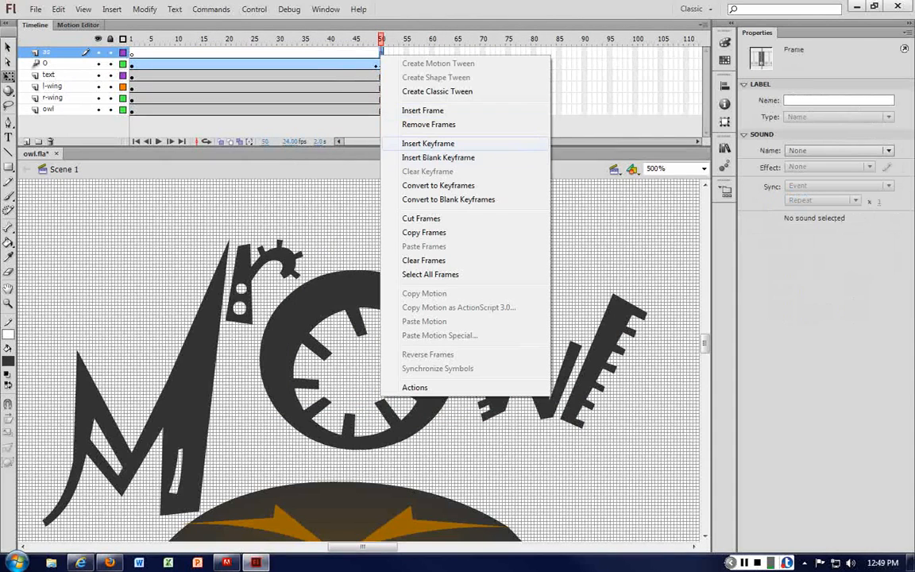
{"action": "left_click", "coordinate": [428, 143]}
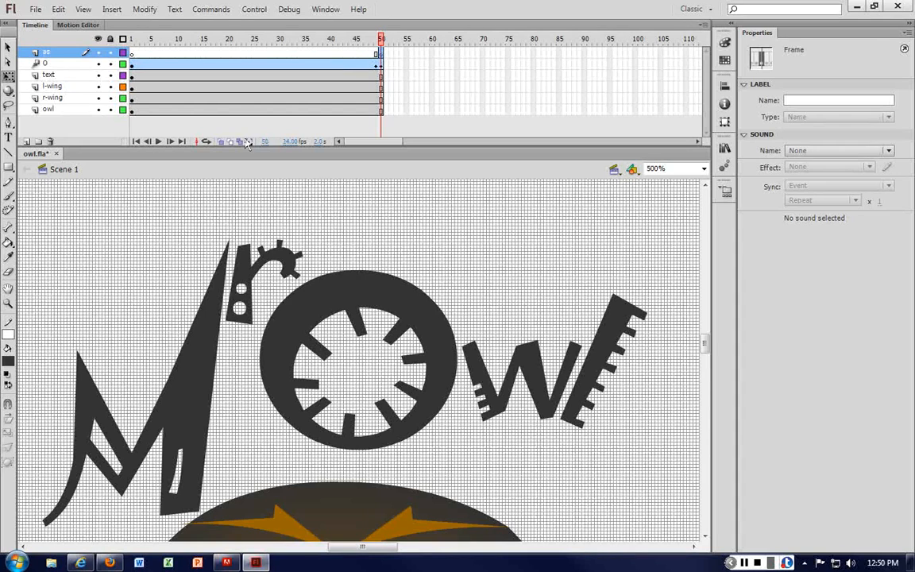
{"action": "key", "text": "F9"}
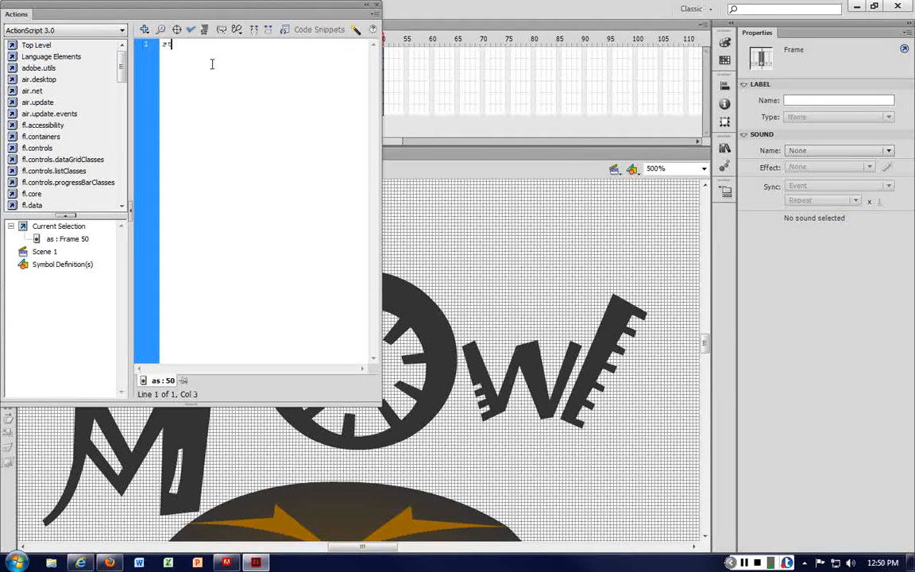
{"action": "type", "text": "stop();"}
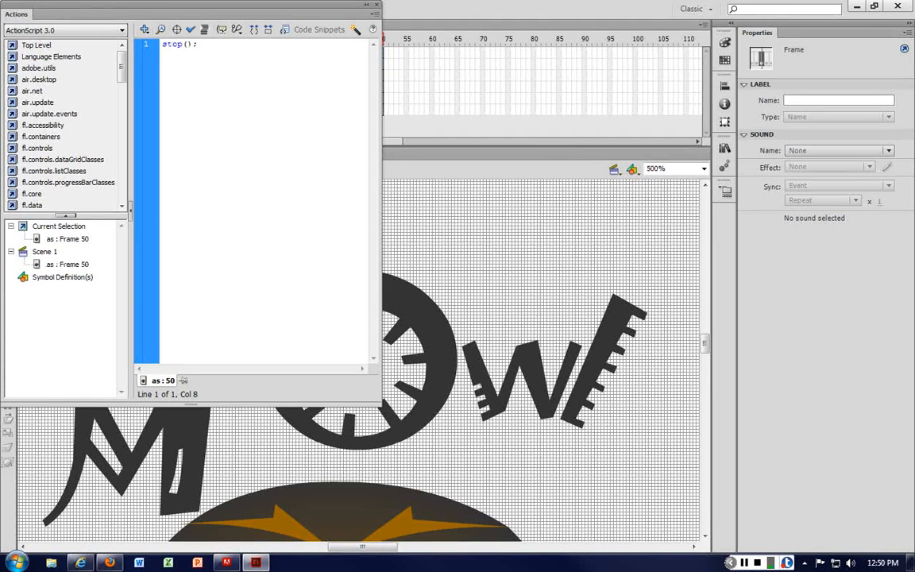
{"action": "key", "text": "F9"}
{"action": "left_click", "coordinate": [494, 225]}
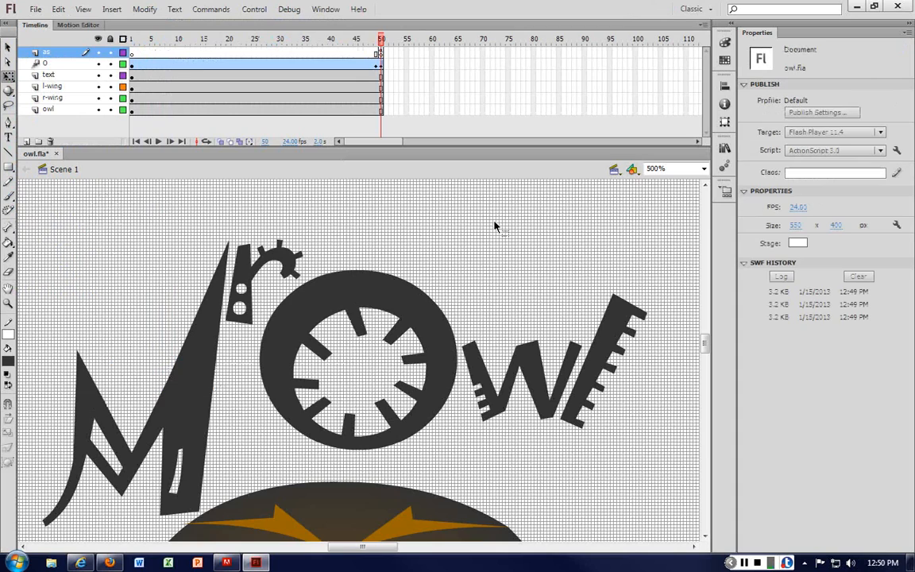
Step: Preview the movie and reopen the Actions for frame 50 of the as layer to check the stop(); code
{"action": "key", "text": "ctrl+Return"}
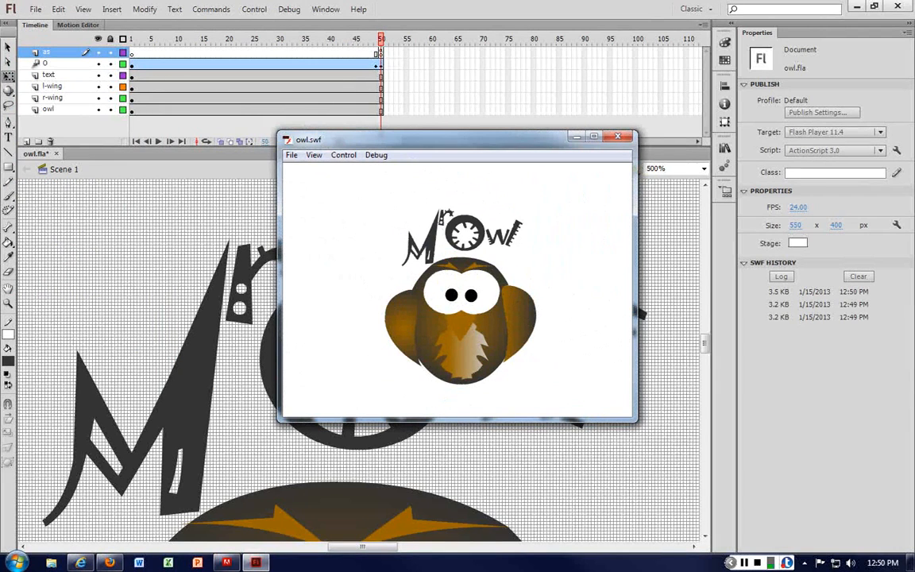
{"action": "left_click", "coordinate": [618, 136]}
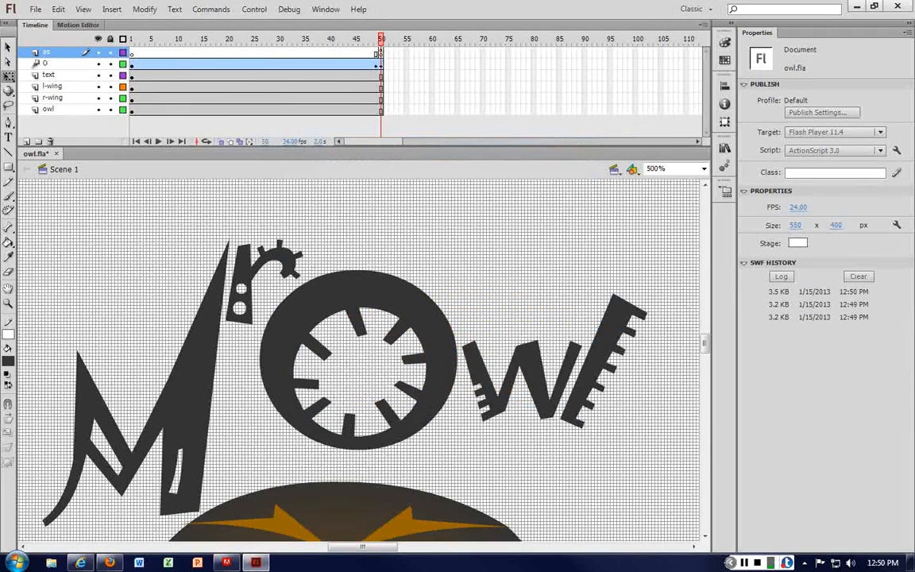
{"action": "left_click", "coordinate": [382, 53]}
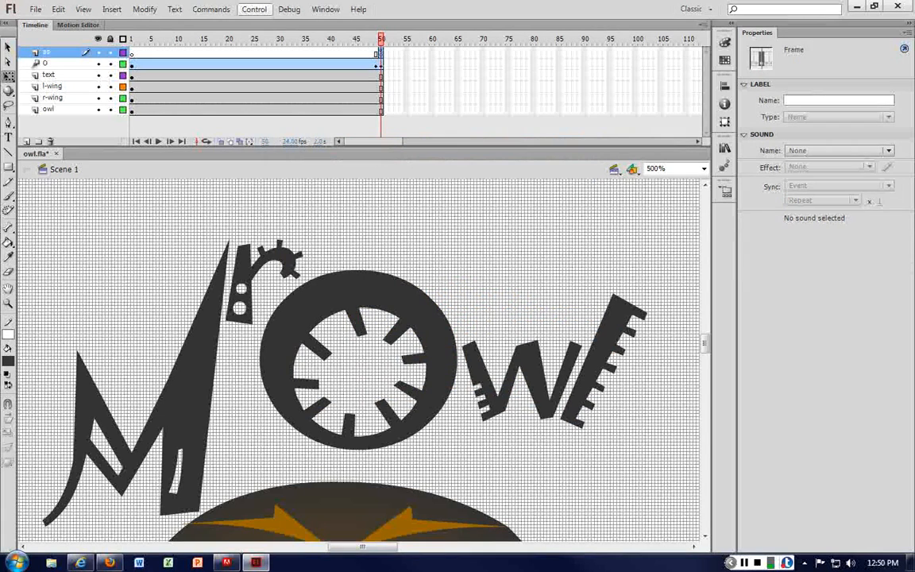
{"action": "left_click", "coordinate": [254, 9]}
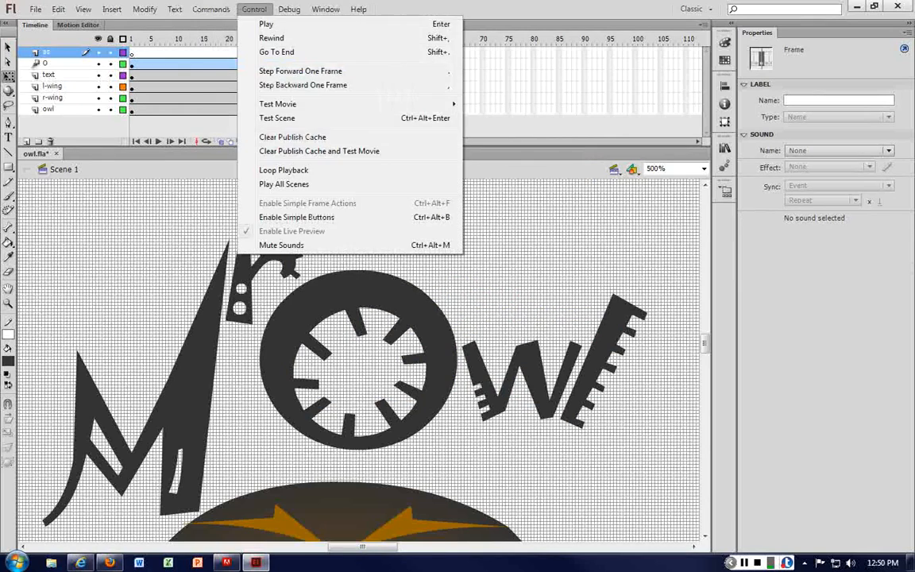
{"action": "mouse_move", "coordinate": [288, 9]}
{"action": "mouse_move", "coordinate": [254, 9]}
{"action": "mouse_move", "coordinate": [326, 8]}
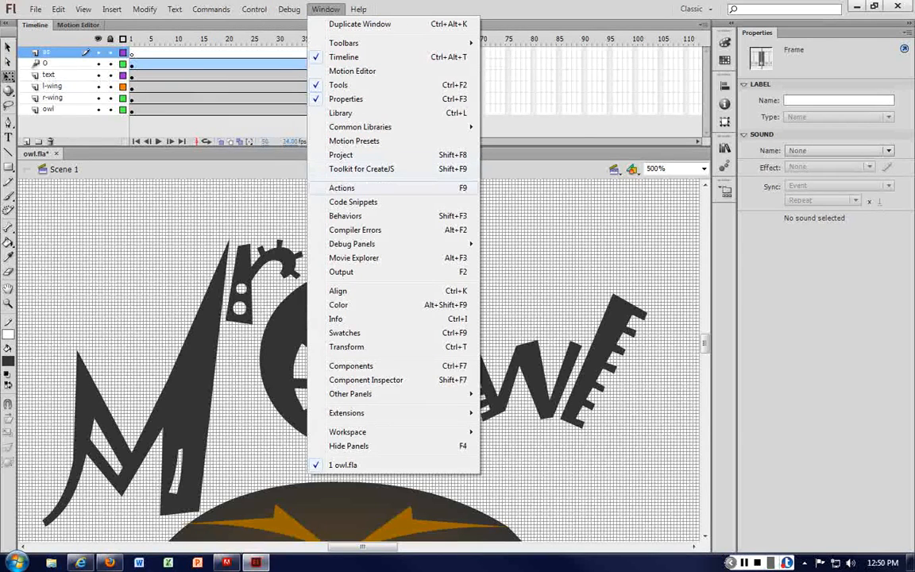
{"action": "left_click", "coordinate": [341, 187]}
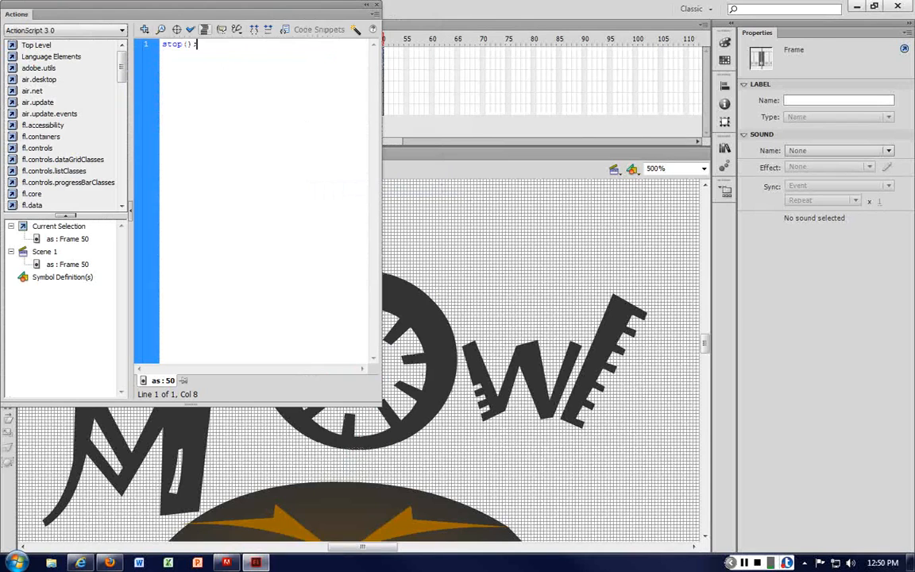
{"action": "left_click", "coordinate": [376, 4]}
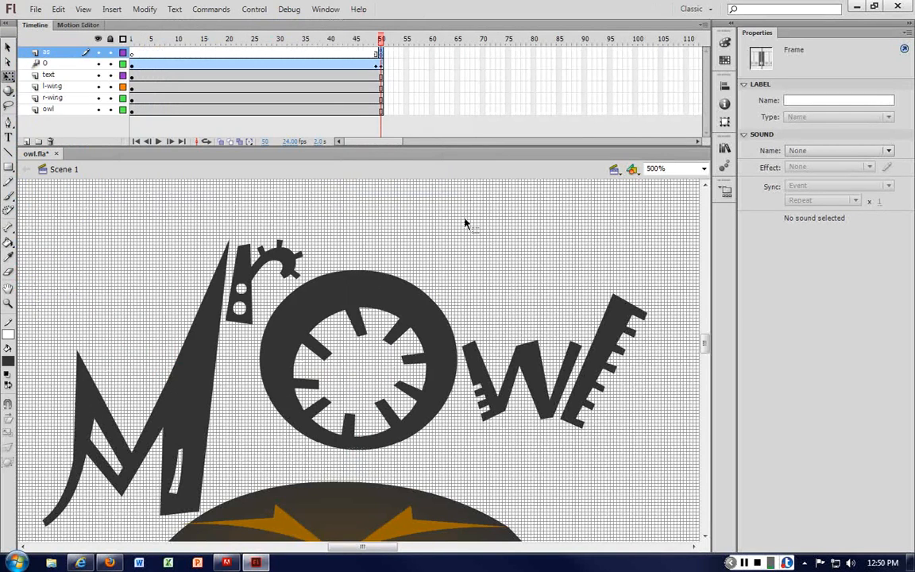
Step: Select the O movie clip on the stage to inspect its final size and position
{"action": "key", "text": "ctrl+minus"}
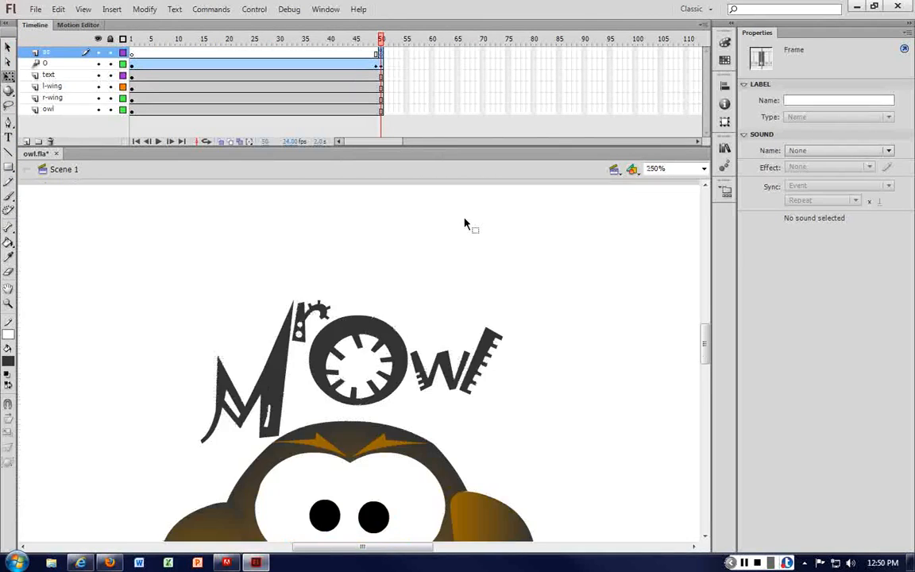
{"action": "key", "text": "ctrl+minus"}
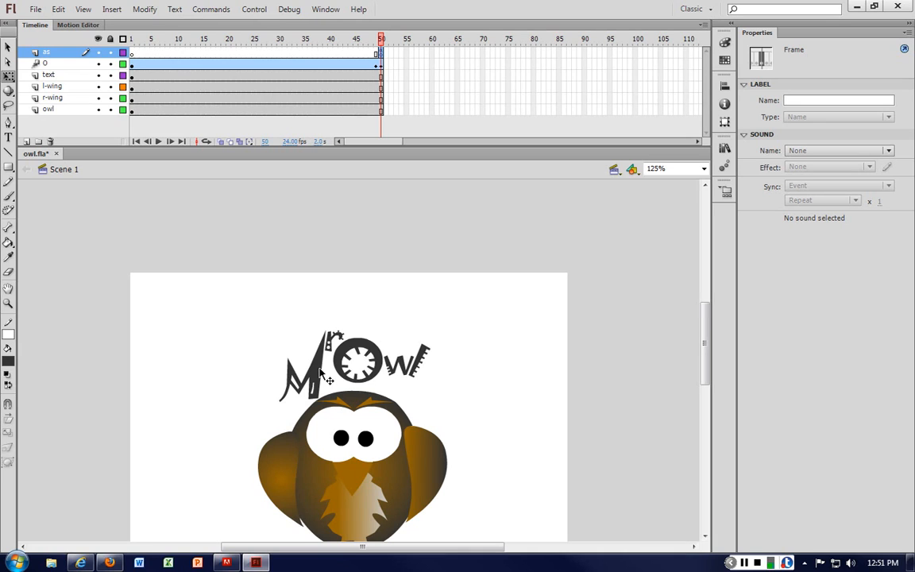
{"action": "left_click", "coordinate": [363, 353]}
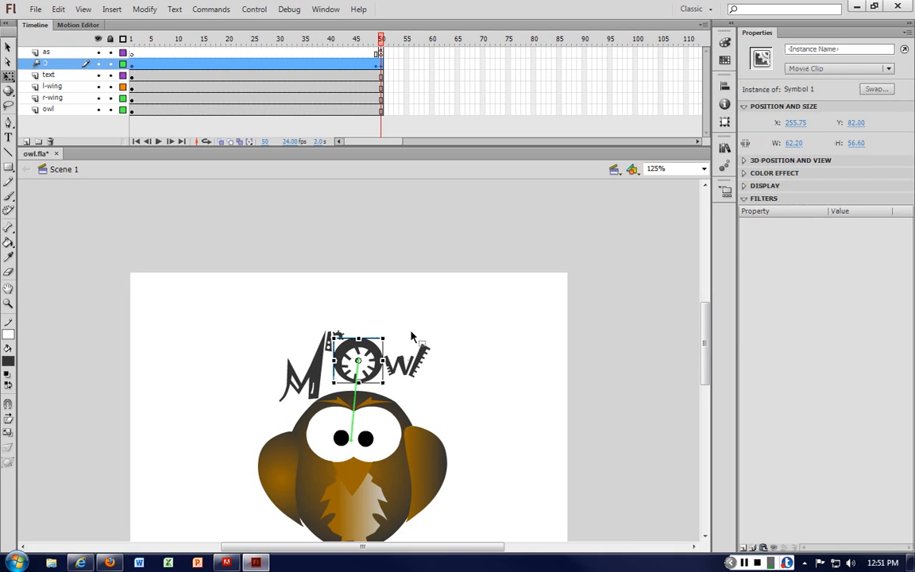
{"action": "left_click", "coordinate": [410, 338]}
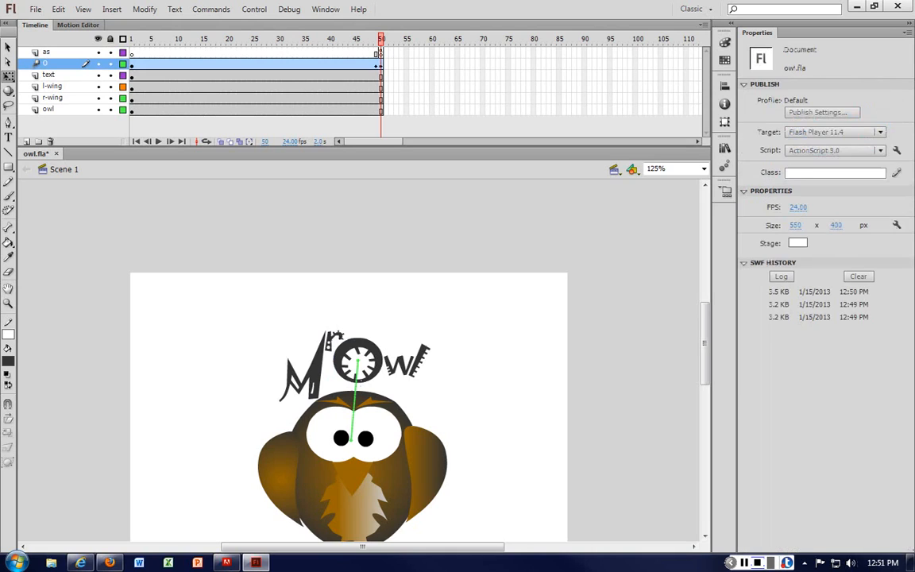